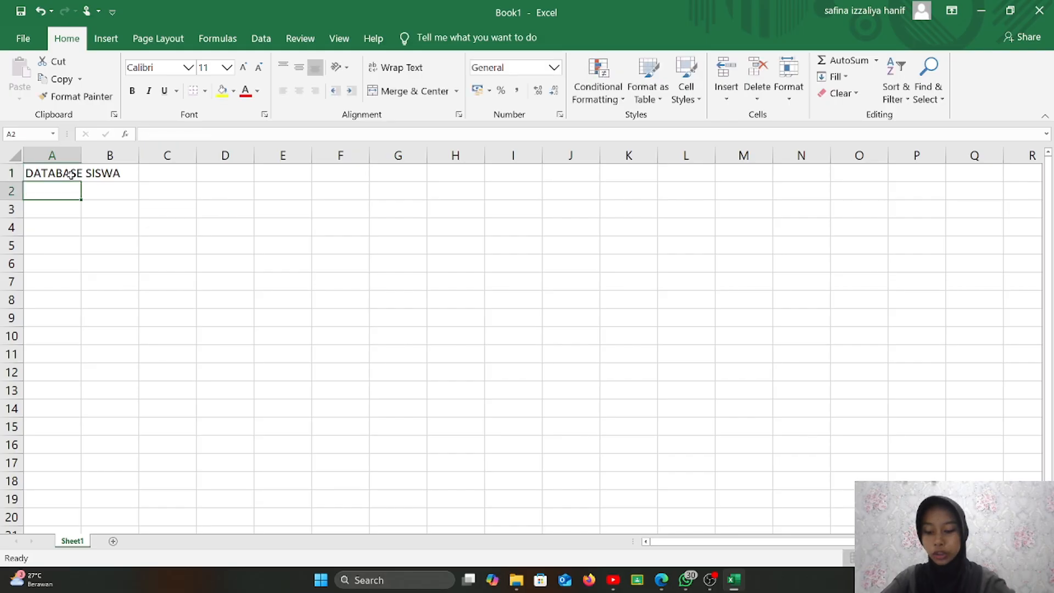
- Enter the school name 'Sekolah Menengah Kejuaruan Negri 1 Batam' in A2
type("Se")
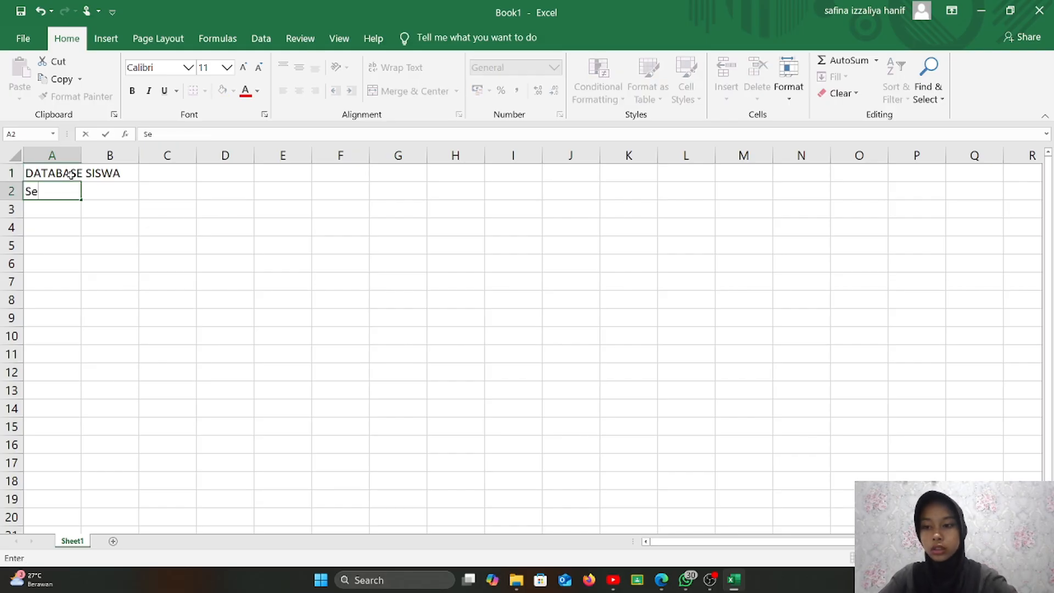
type("kolah Me")
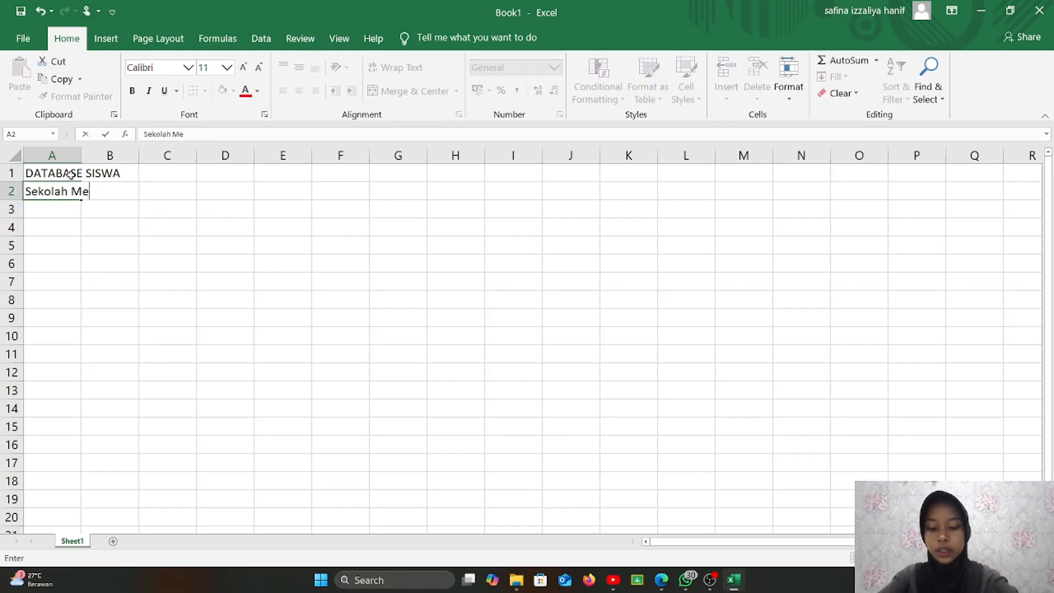
type("neng")
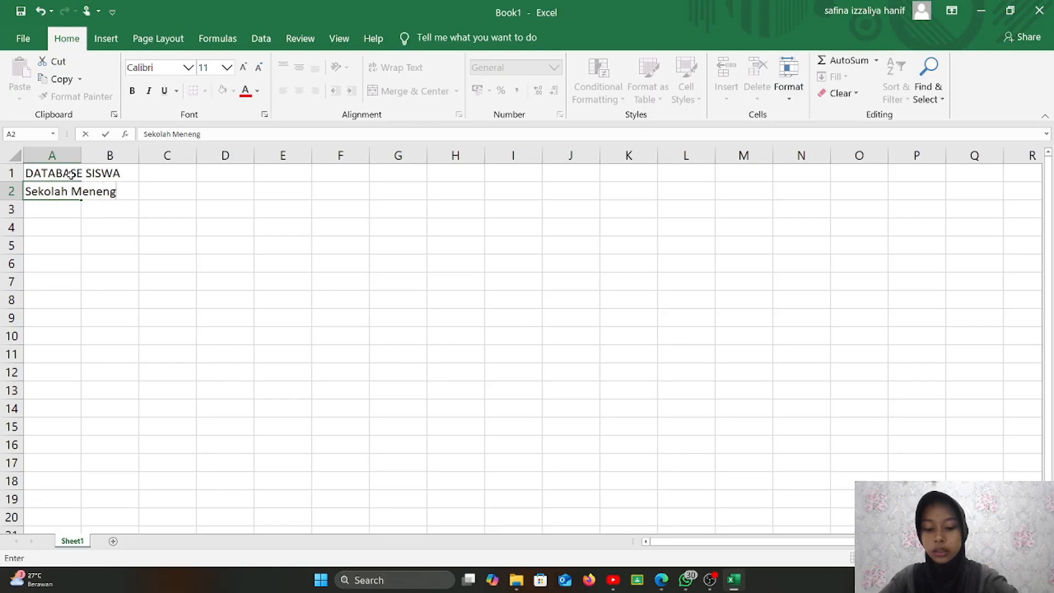
type("ah Kejuaruan Nger")
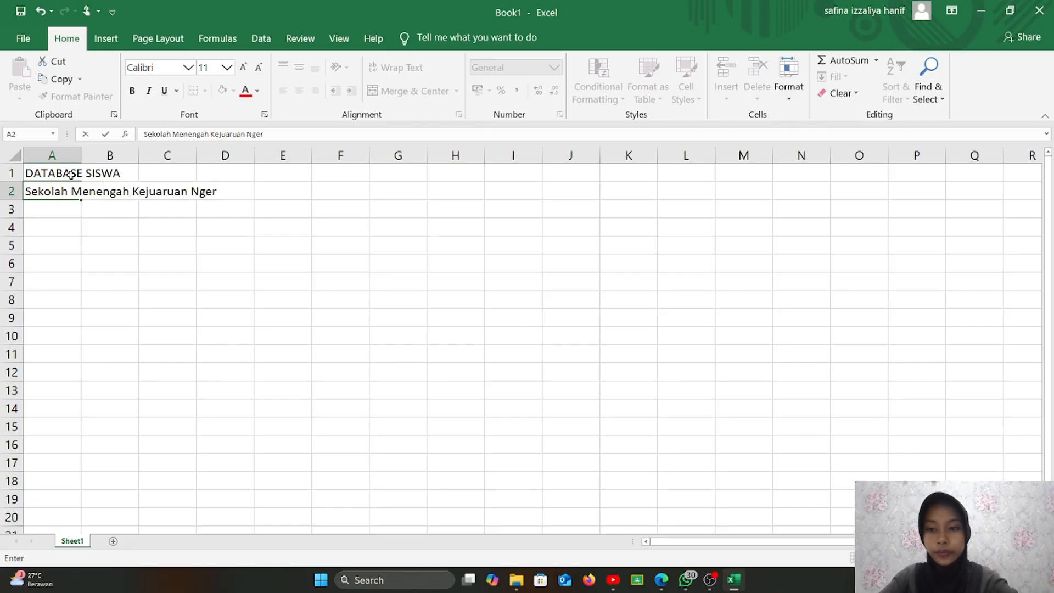
key("BackSpace")
key("BackSpace")
key("BackSpace")
type("e")
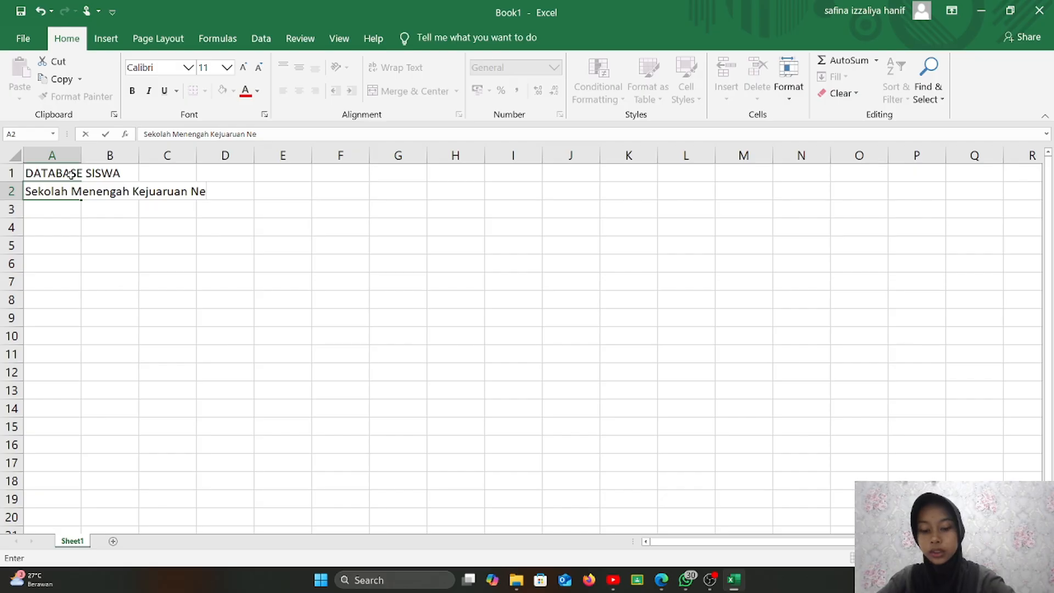
type("gri 1 Bat")
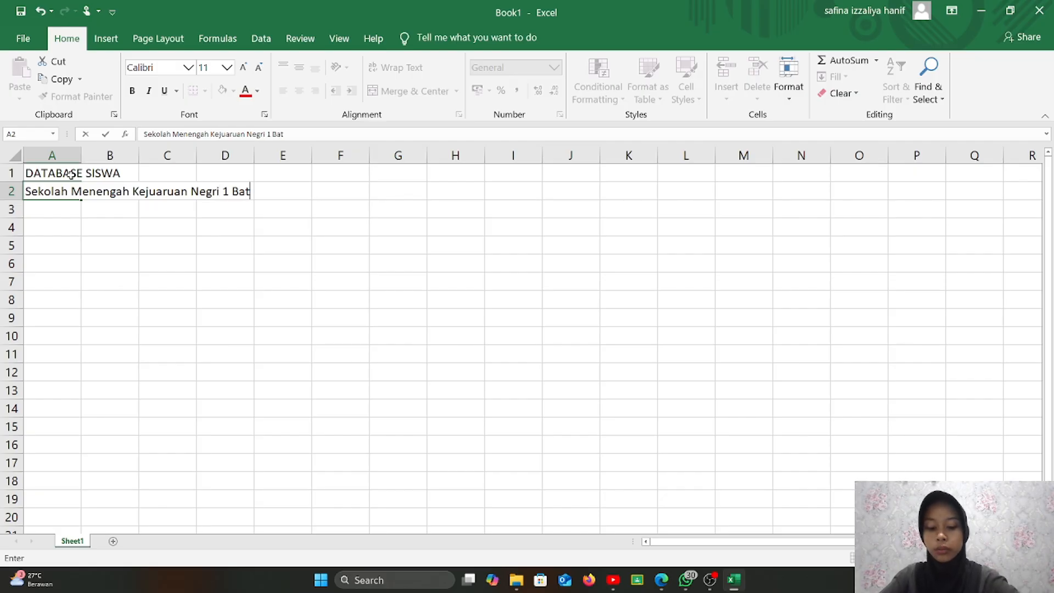
type("am")
key("Return")
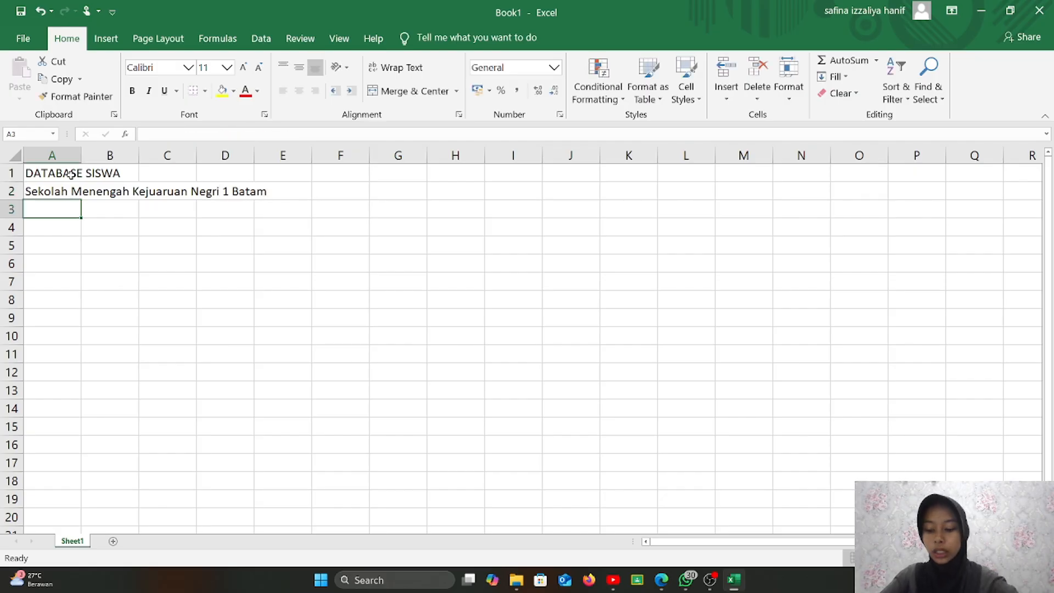
- Type the school's full street address into A3
type("Jl.")
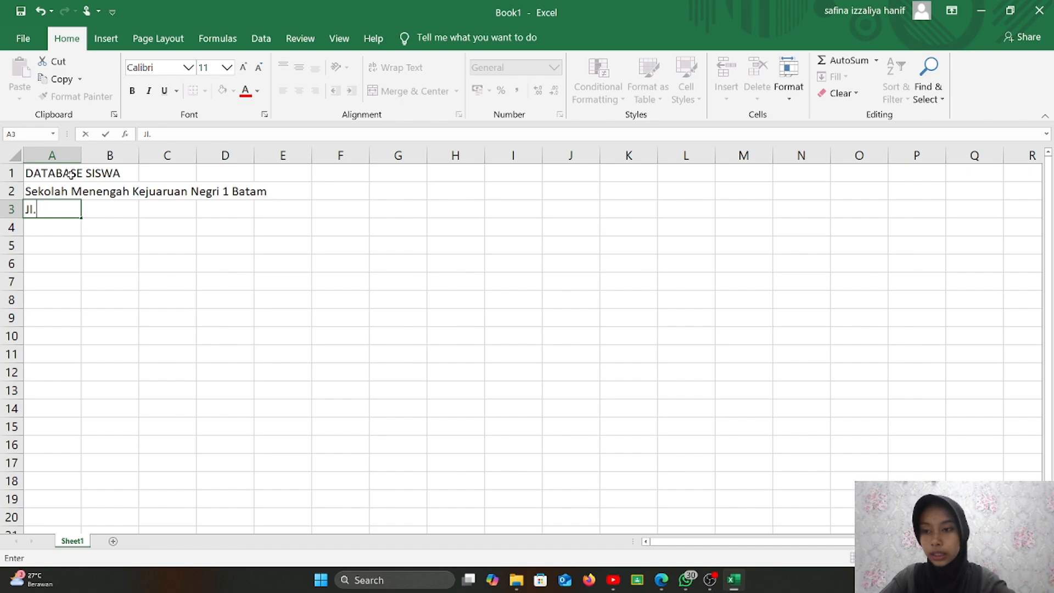
type(" Pr")
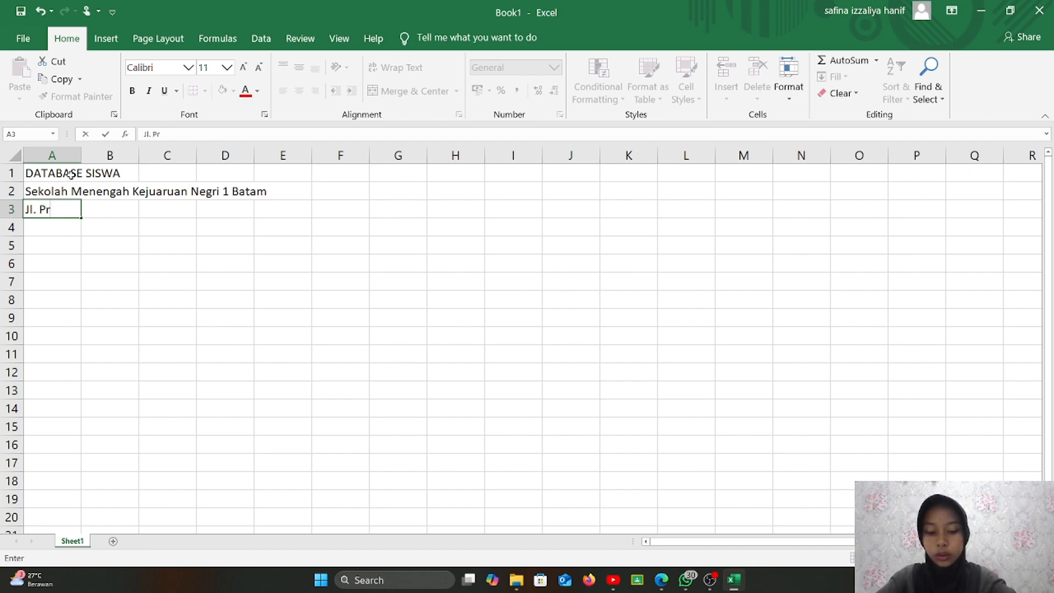
type("of")
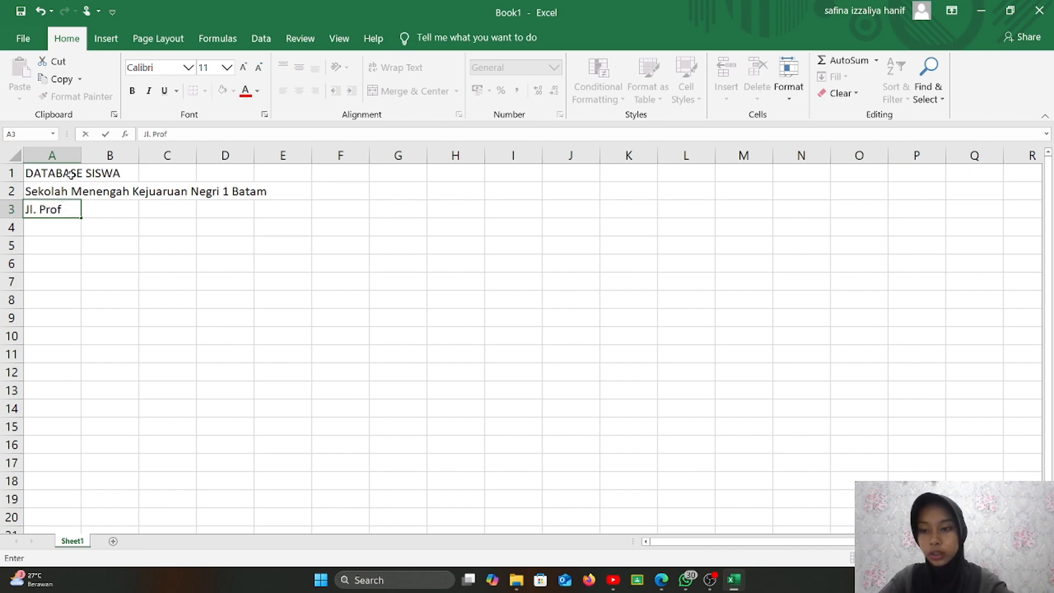
type(".")
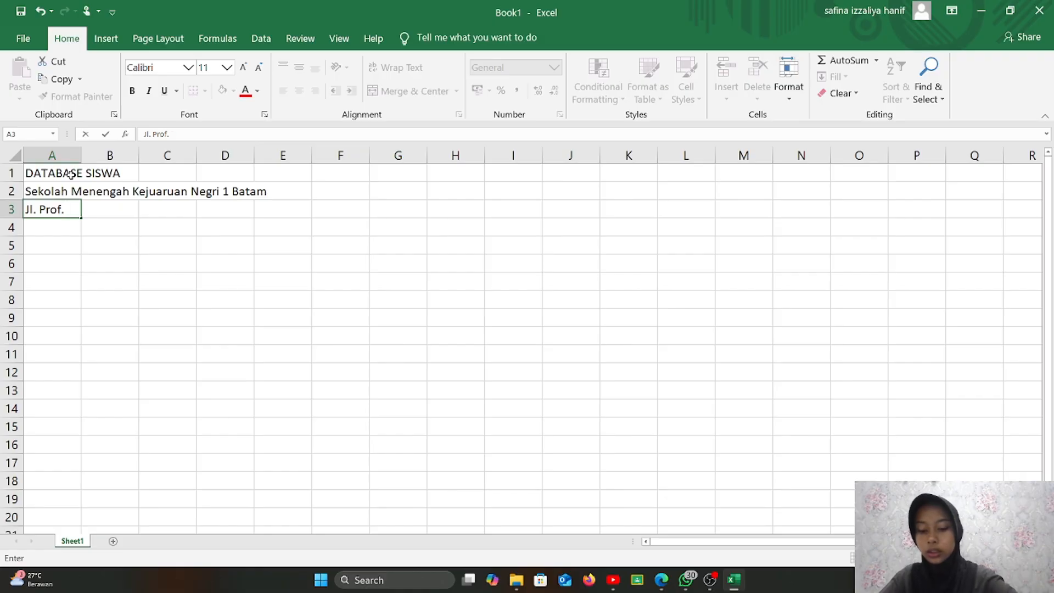
type(" Dr. Hamka")
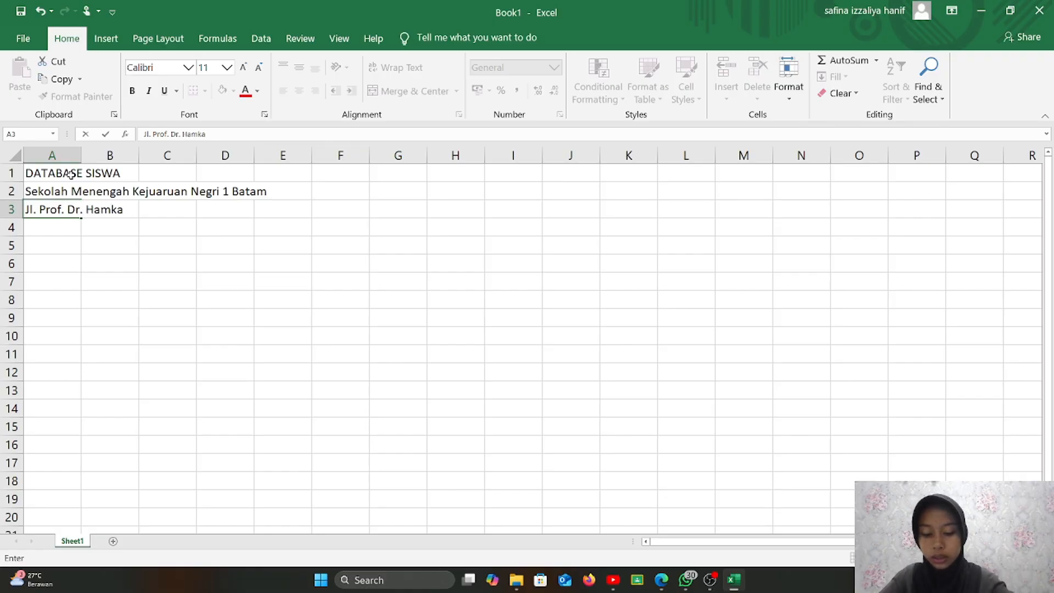
type(" n")
key("BackSpace")
type("N")
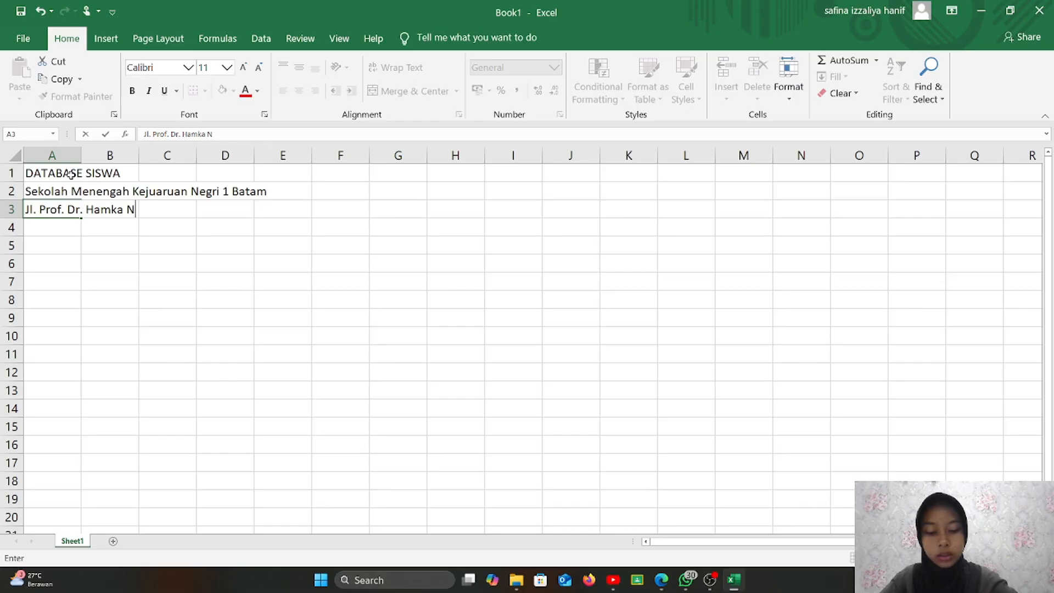
type("o. 1")
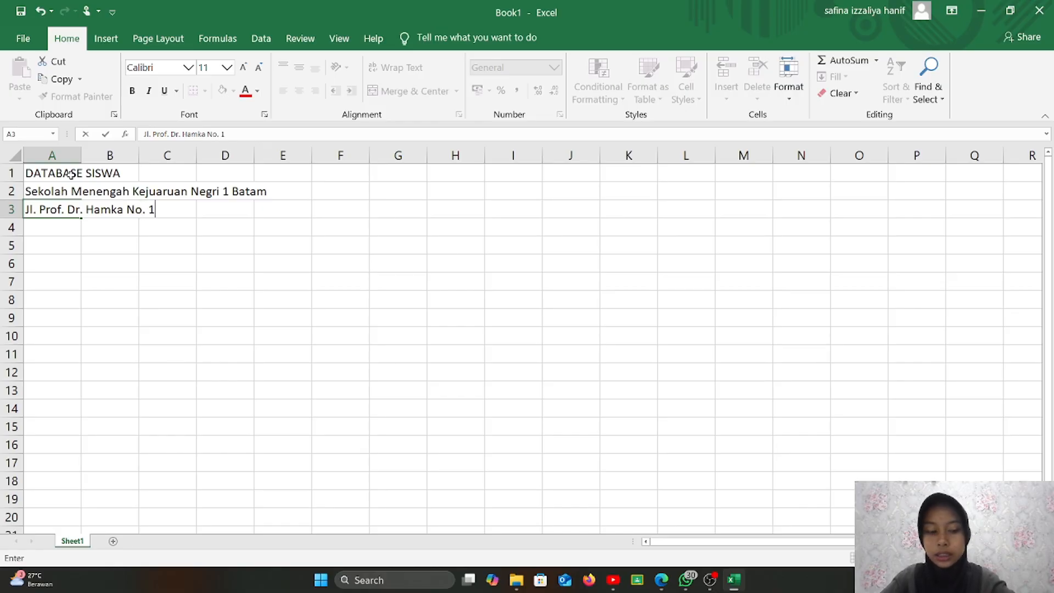
type(", Kl")
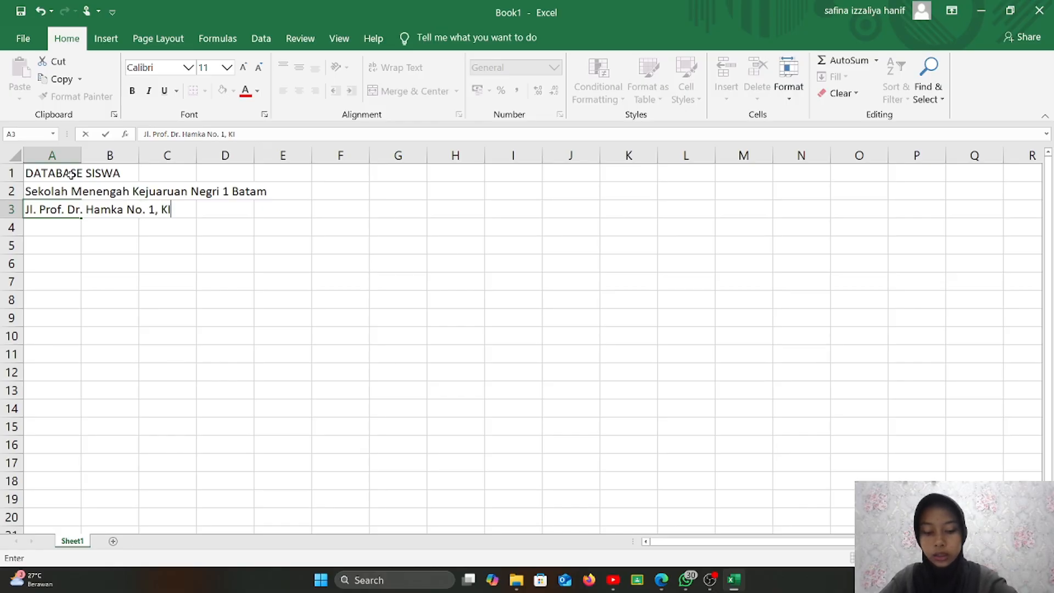
key("BackSpace")
type("ibing")
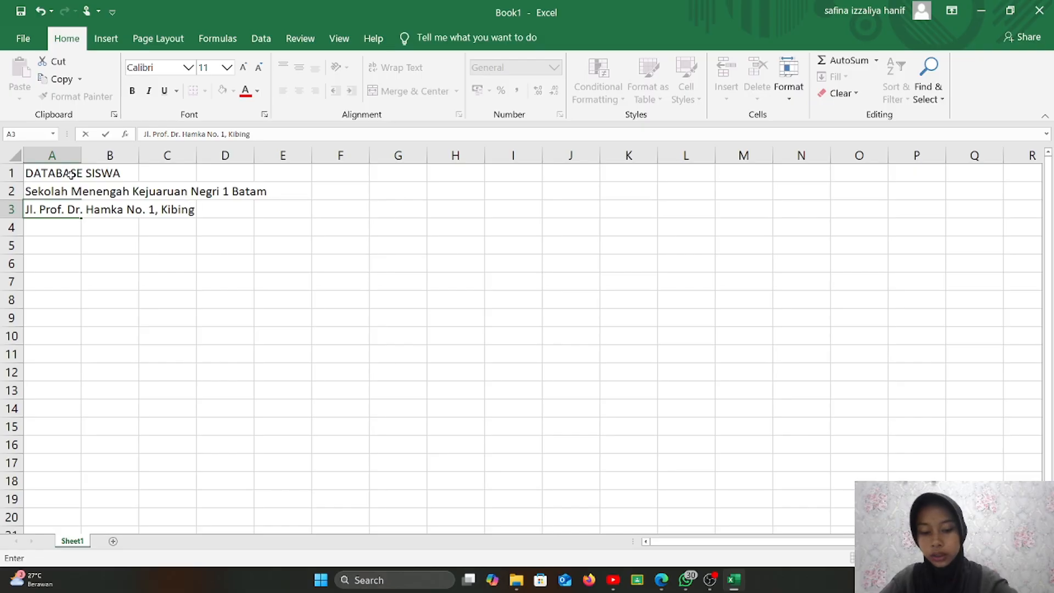
type(", K")
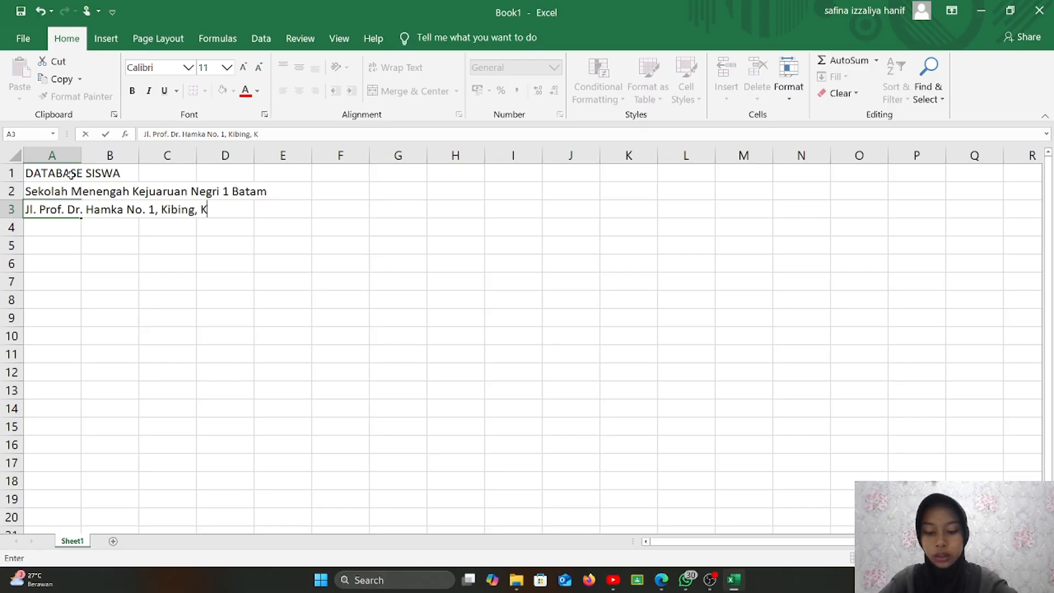
type("ec. Batu")
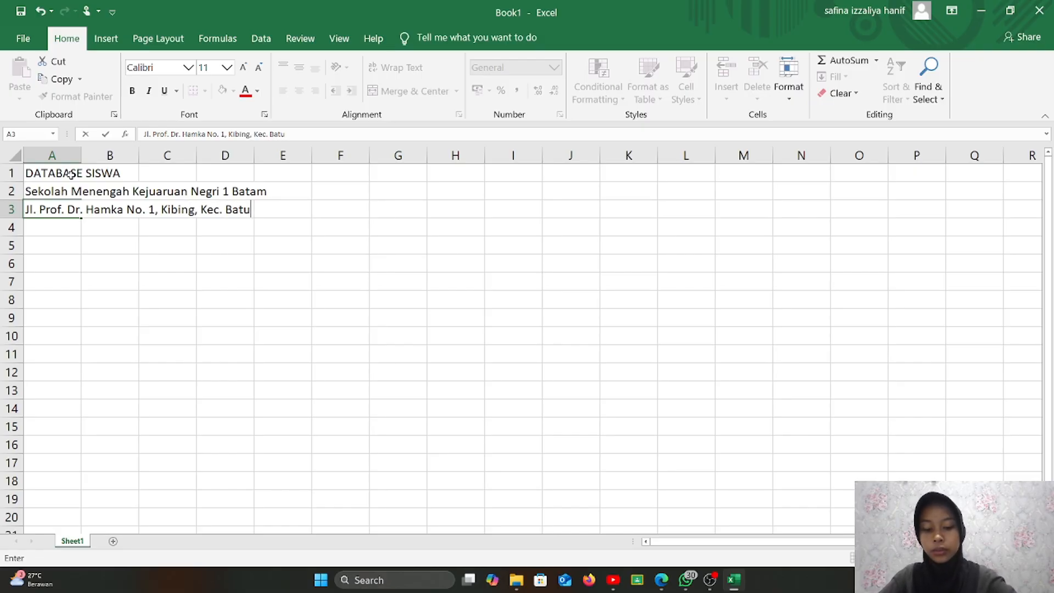
type(" Aji")
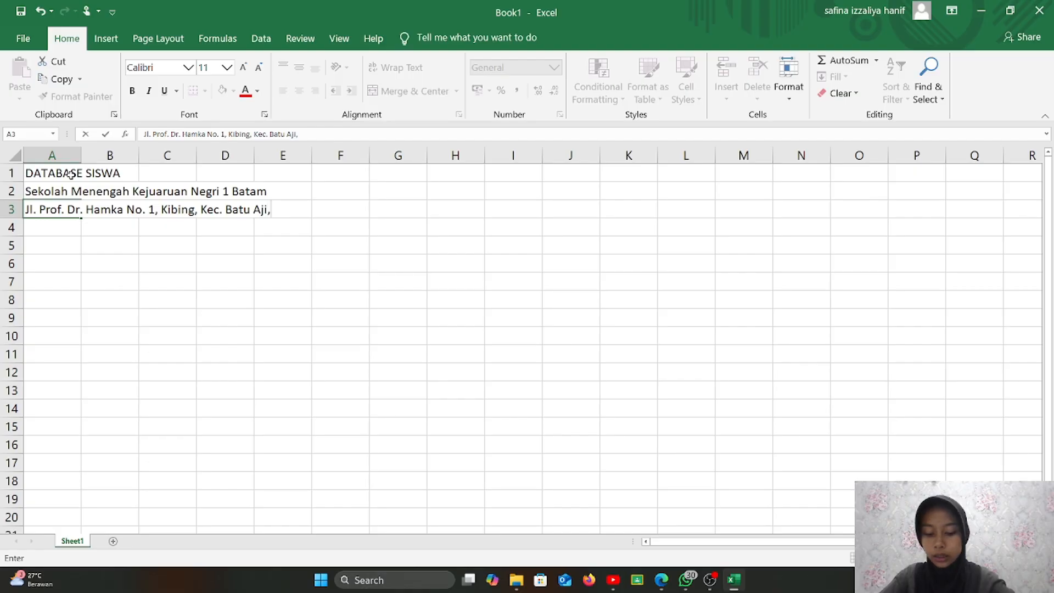
type(", Kota B")
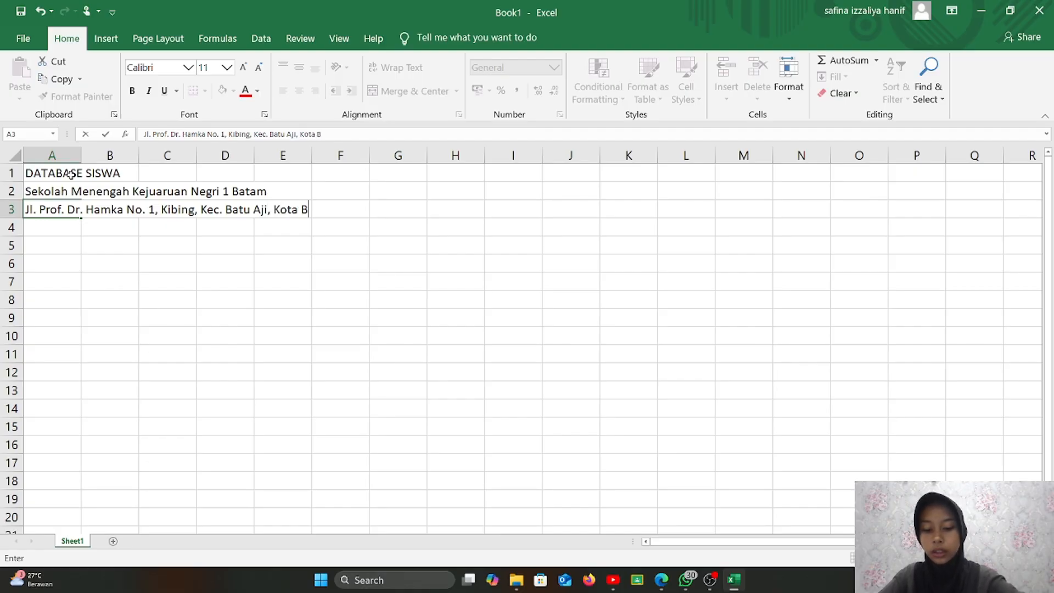
type("atam")
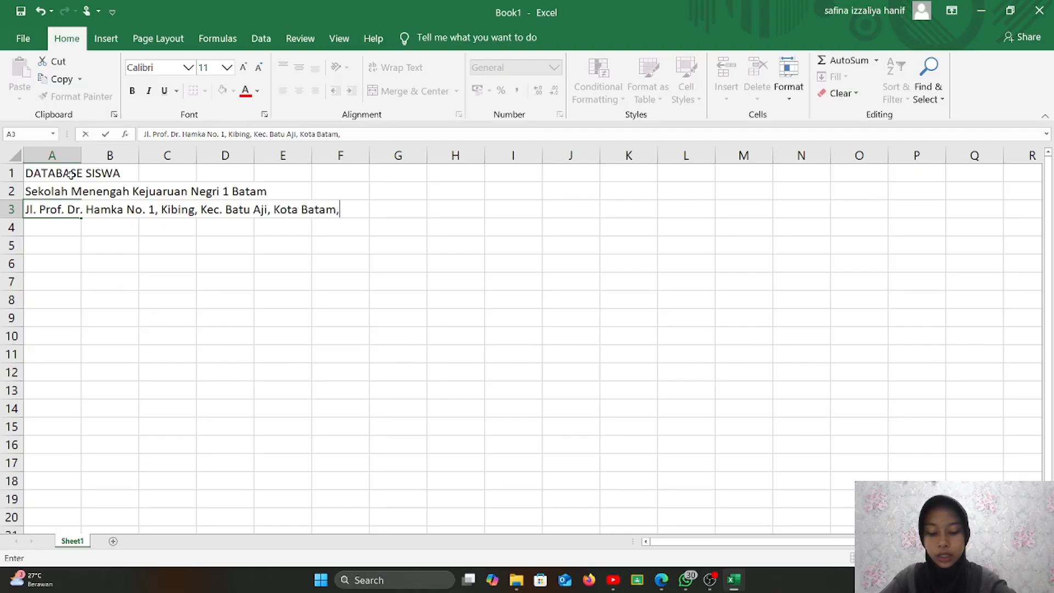
type(", Kepulau")
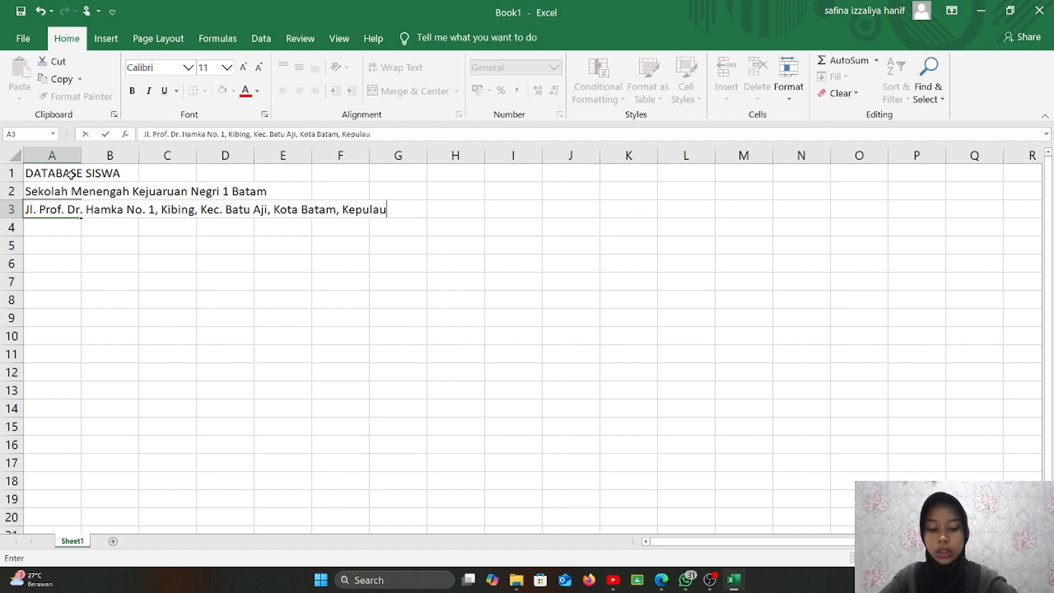
type("an Riau")
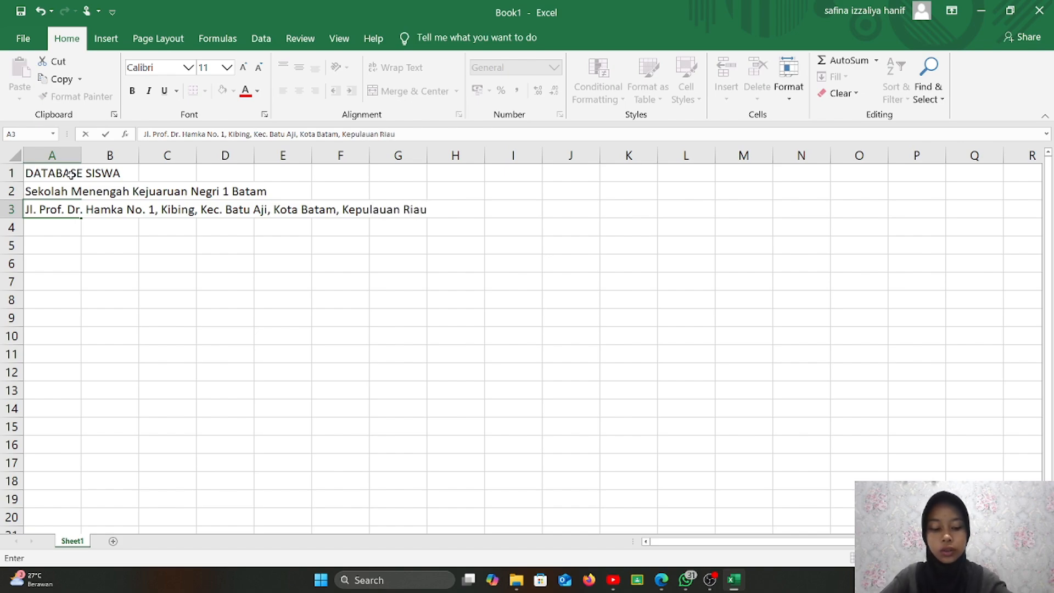
type(",")
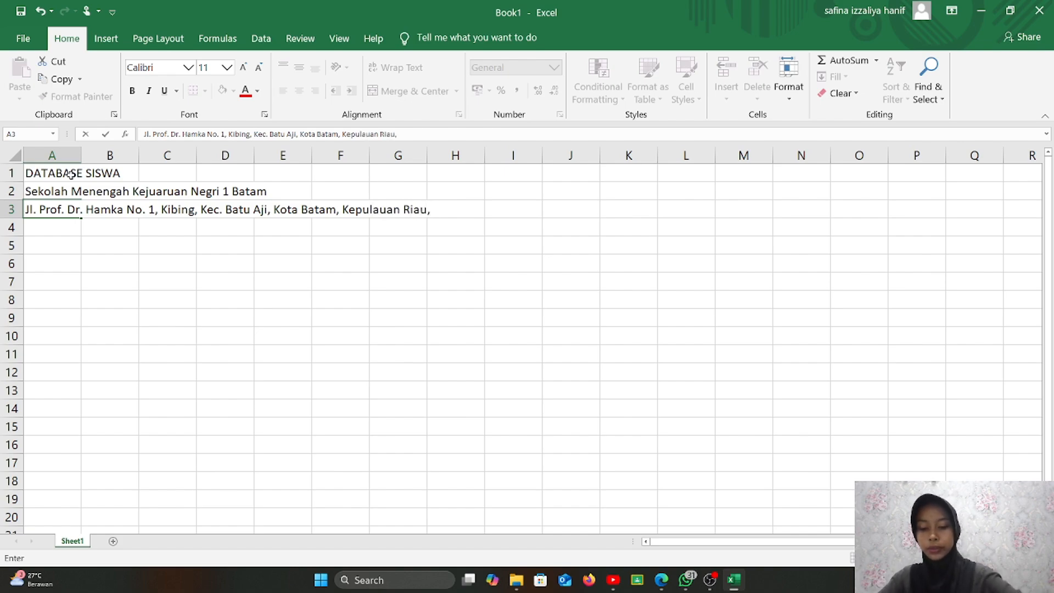
type(" 29")
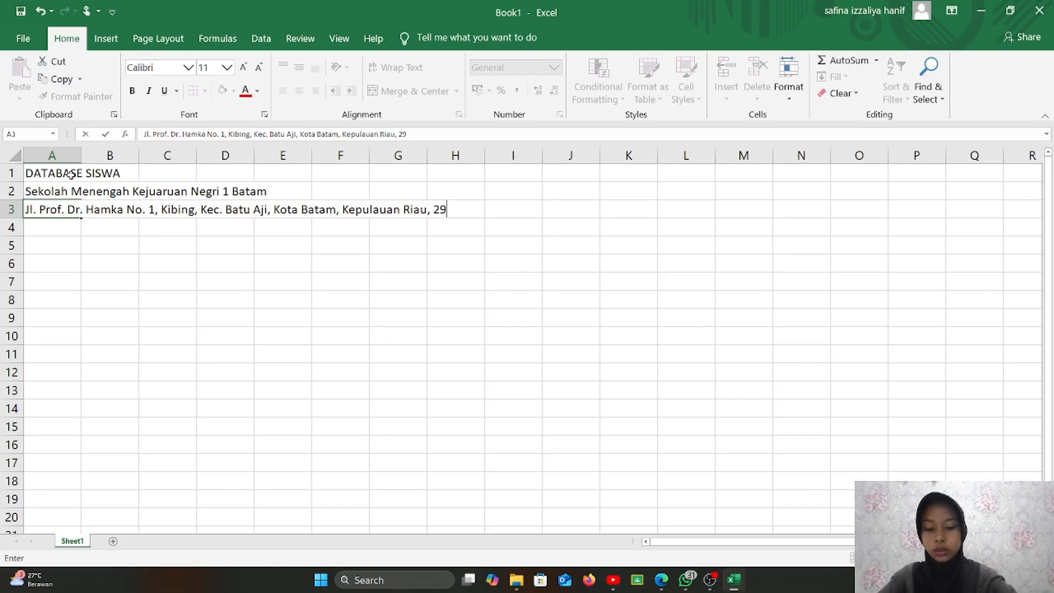
type("400")
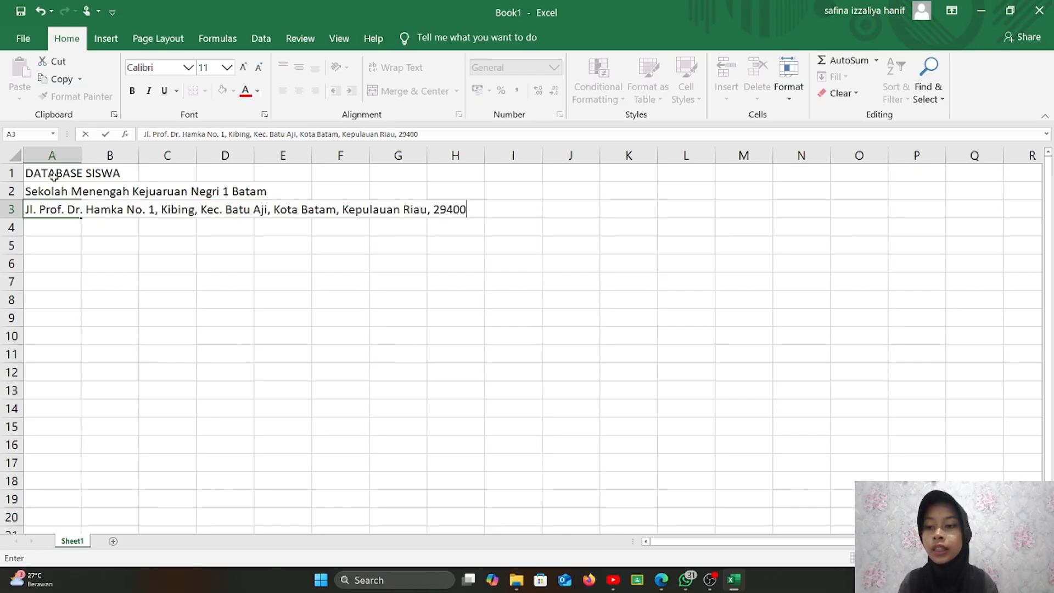
- Merge and center the title, school name and address rows across columns A to K
left_click(65, 229)
left_click_drag(42, 173, 624, 174)
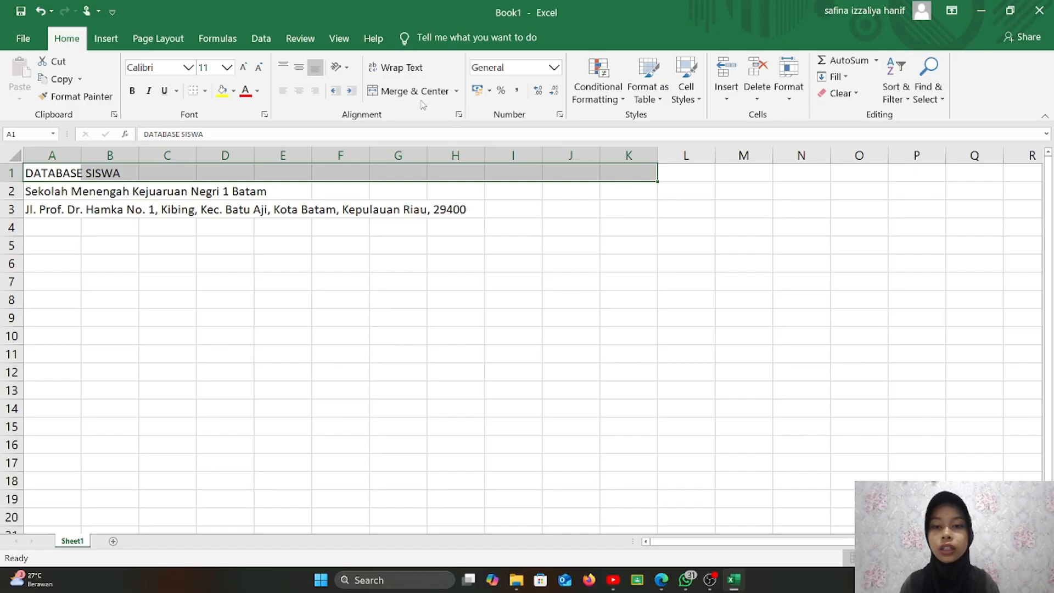
left_click(404, 90)
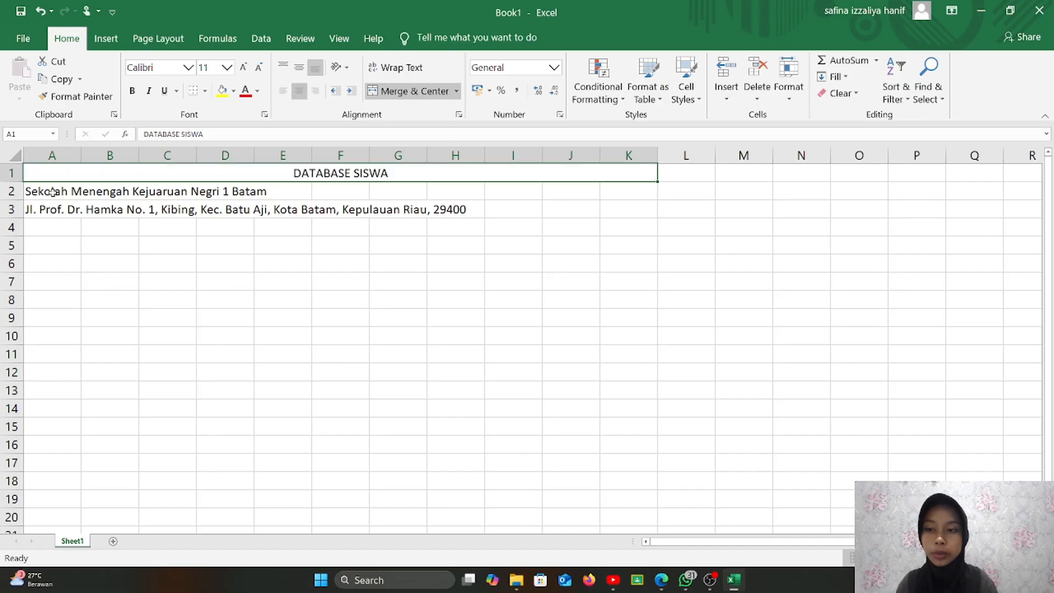
left_click_drag(53, 192, 626, 190)
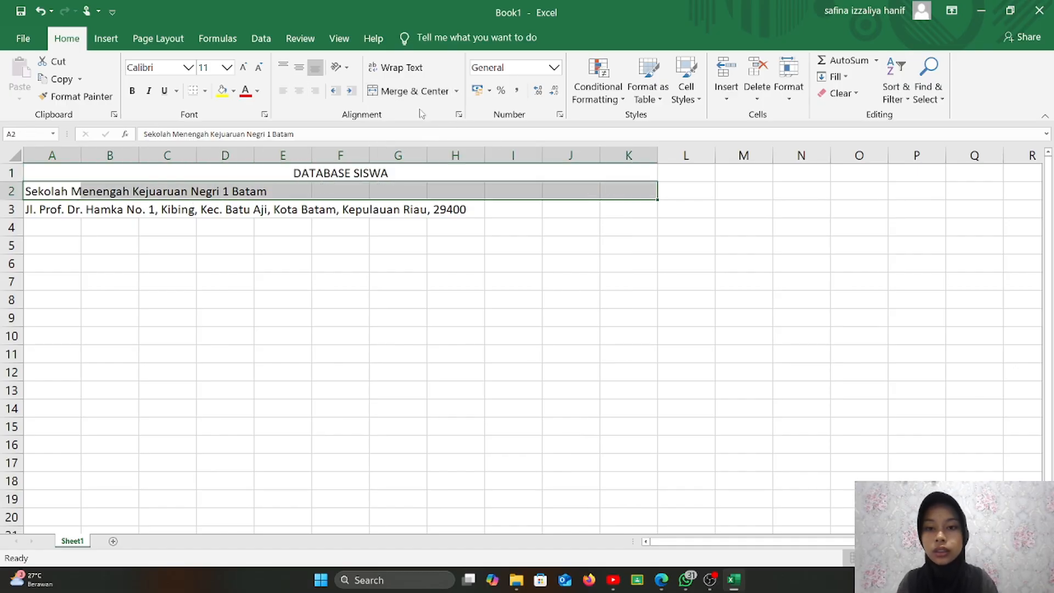
left_click(412, 90)
left_click_drag(42, 211, 607, 207)
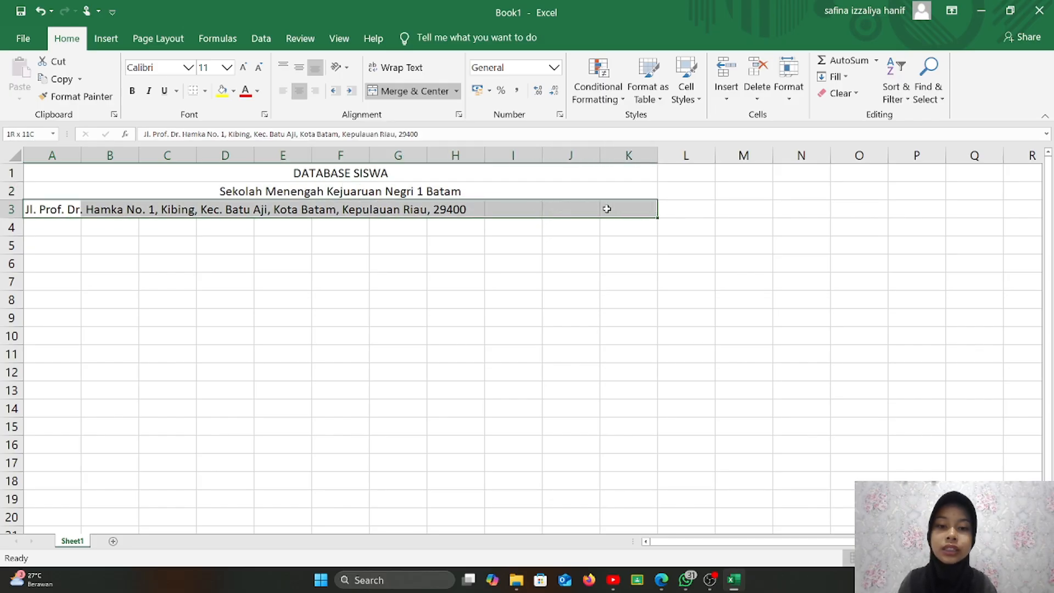
left_click(398, 93)
left_click(333, 277)
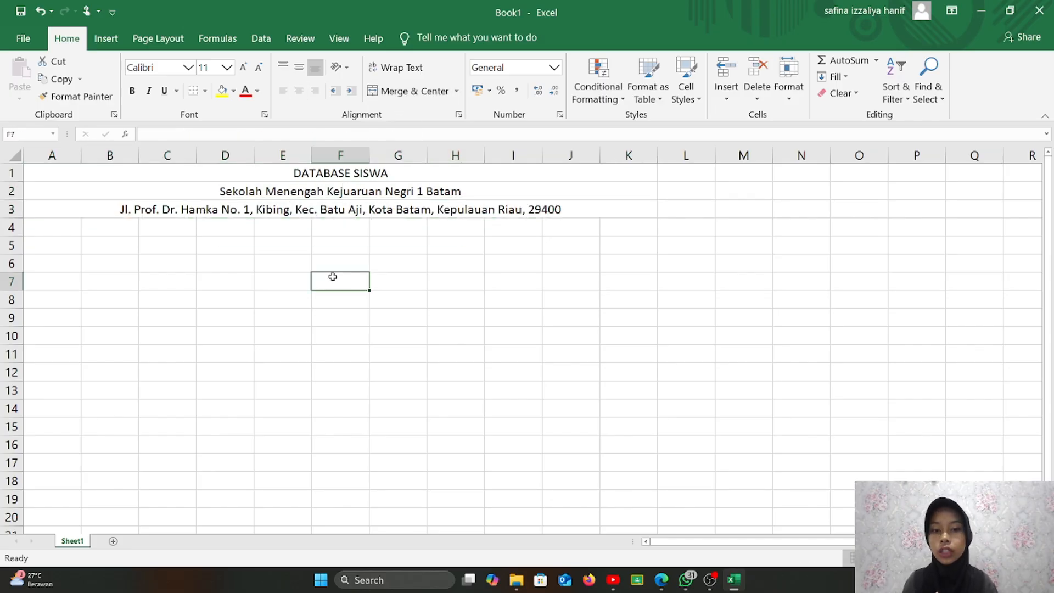
- Insert the LogoSekolah picture from Saved Pictures, shrunk to fit cells A1–A3
left_click(106, 38)
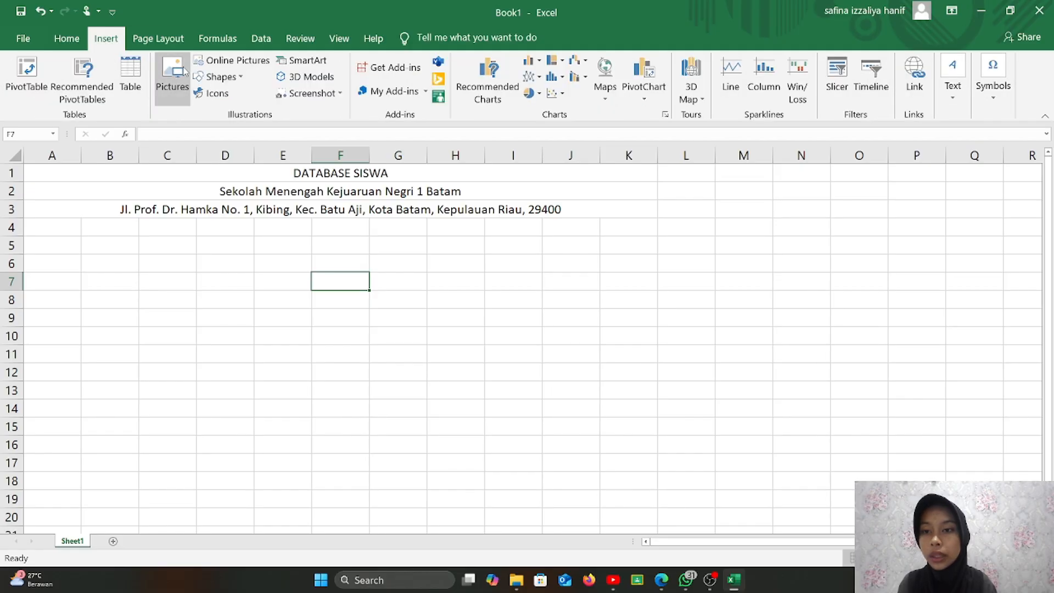
left_click(185, 72)
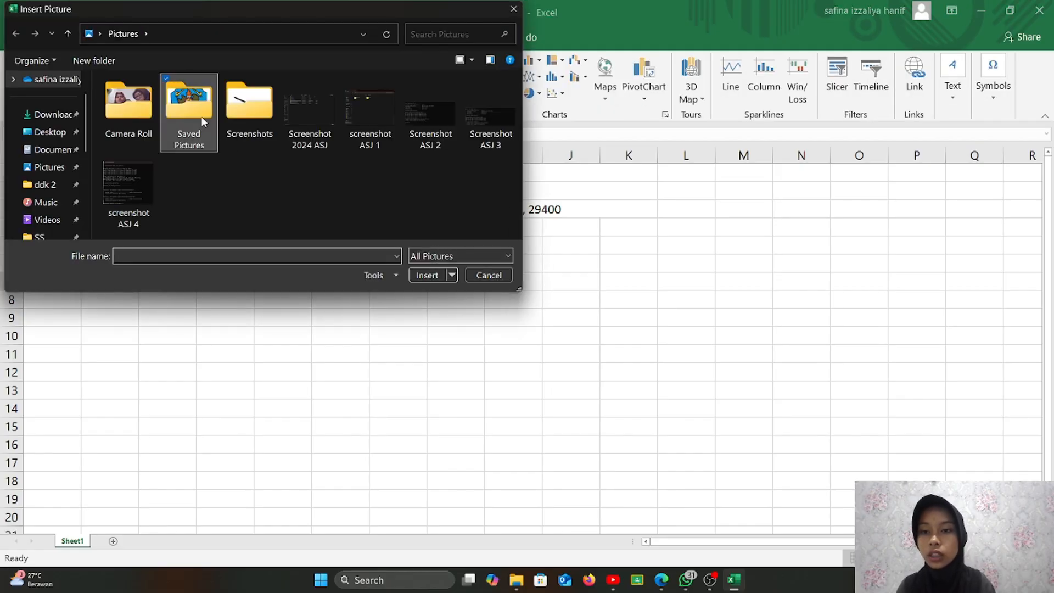
double_click(203, 118)
double_click(143, 112)
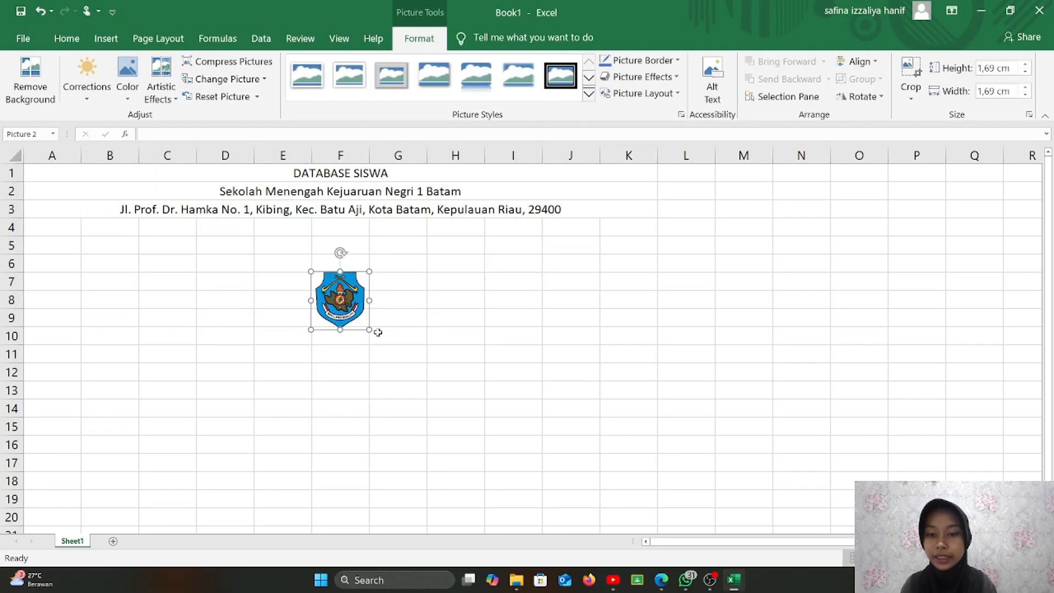
left_click_drag(369, 329, 47, 191)
left_click(83, 240)
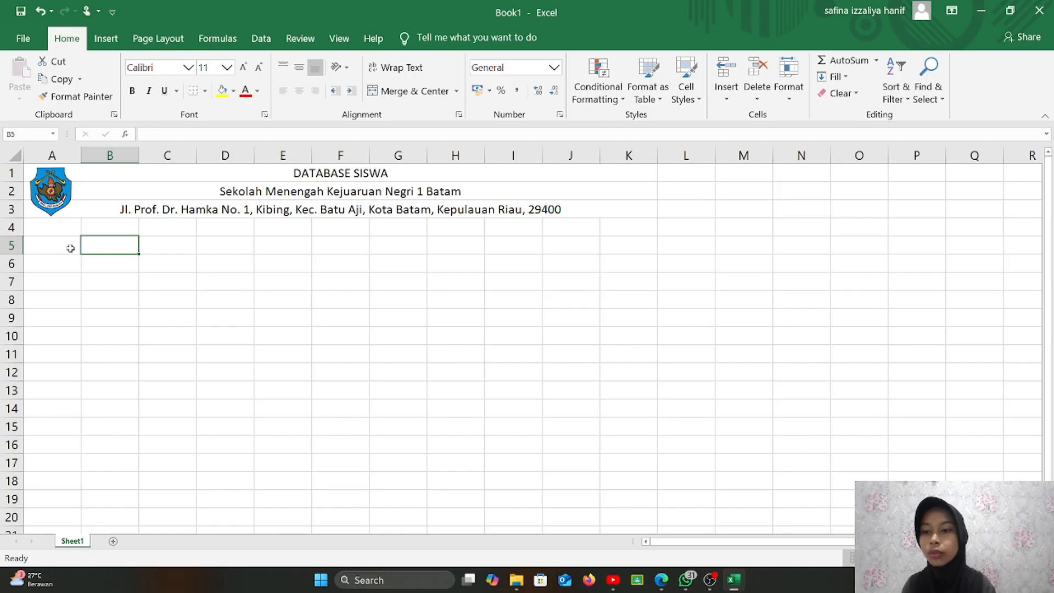
- Enter the headers NO, NAMA, NIS and GENDER in A5:D5
left_click(70, 248)
type("no")
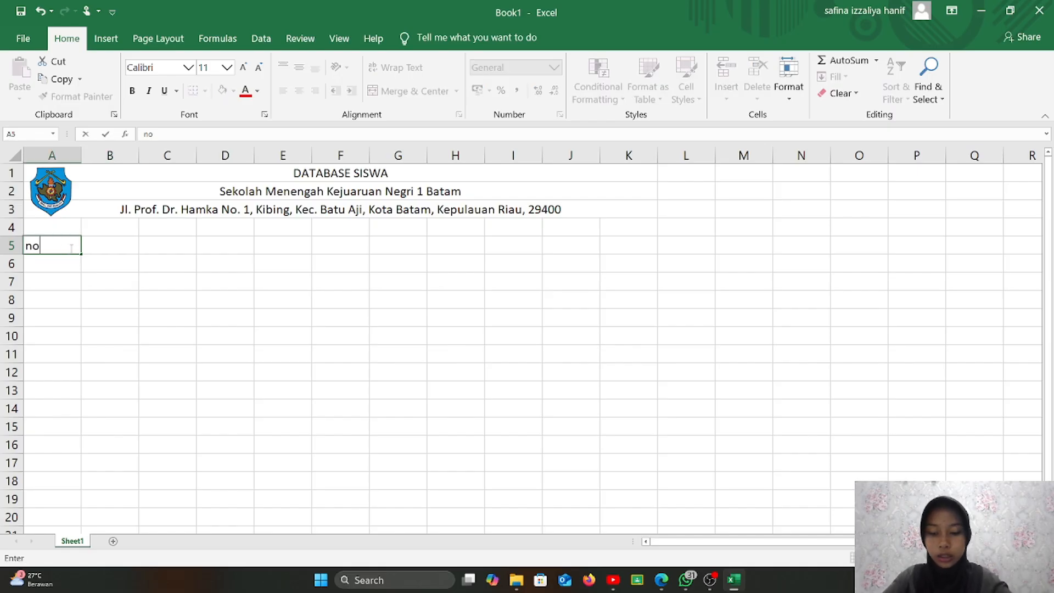
key("BackSpace")
key("BackSpace")
type("NO")
key("Tab")
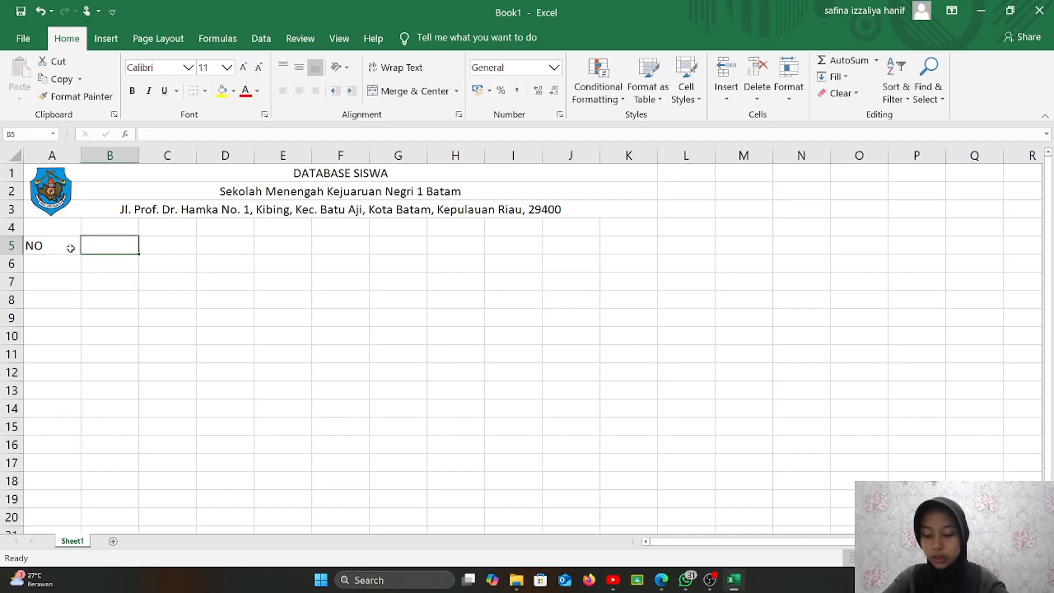
type("NAMA")
key("Tab")
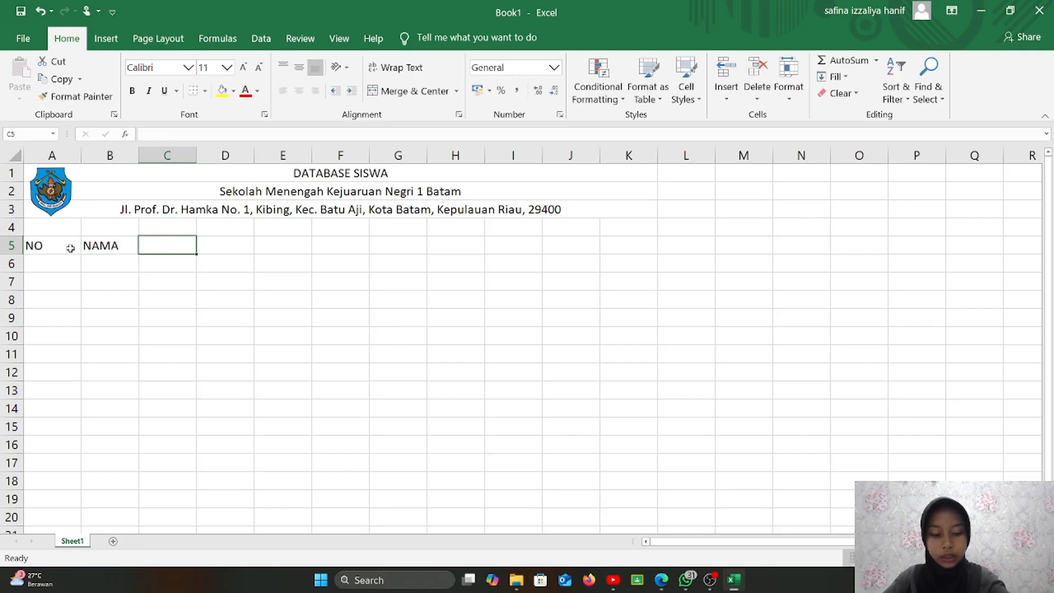
type("NIS")
key("Tab")
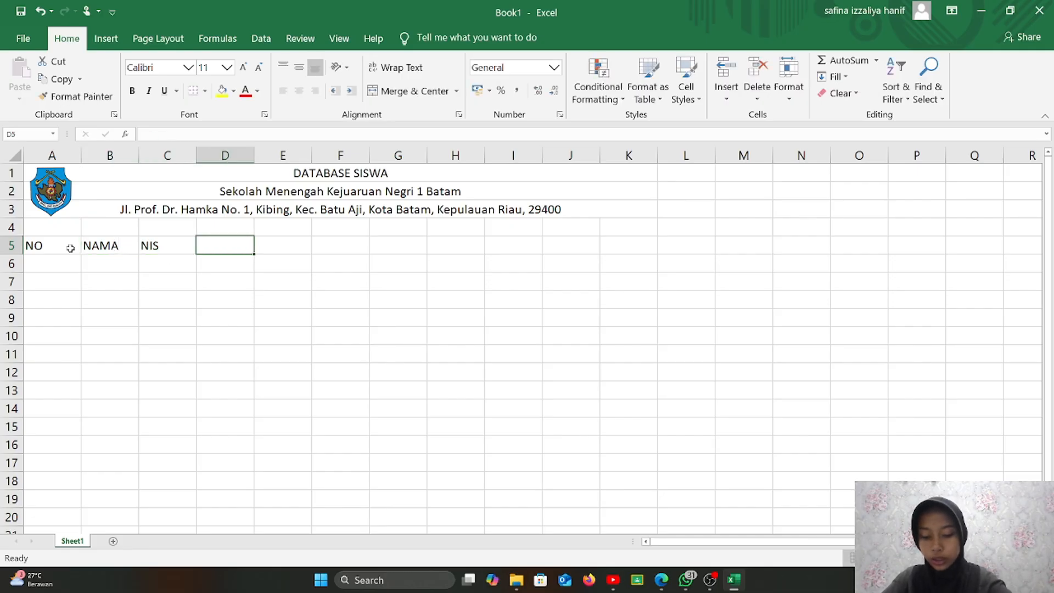
type("GENJ")
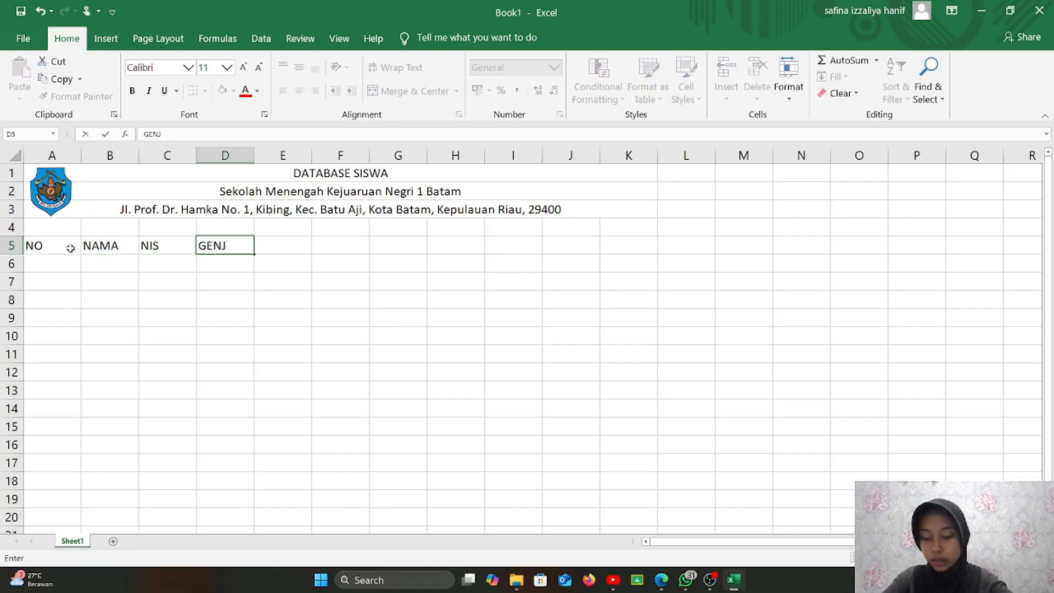
key("BackSpace")
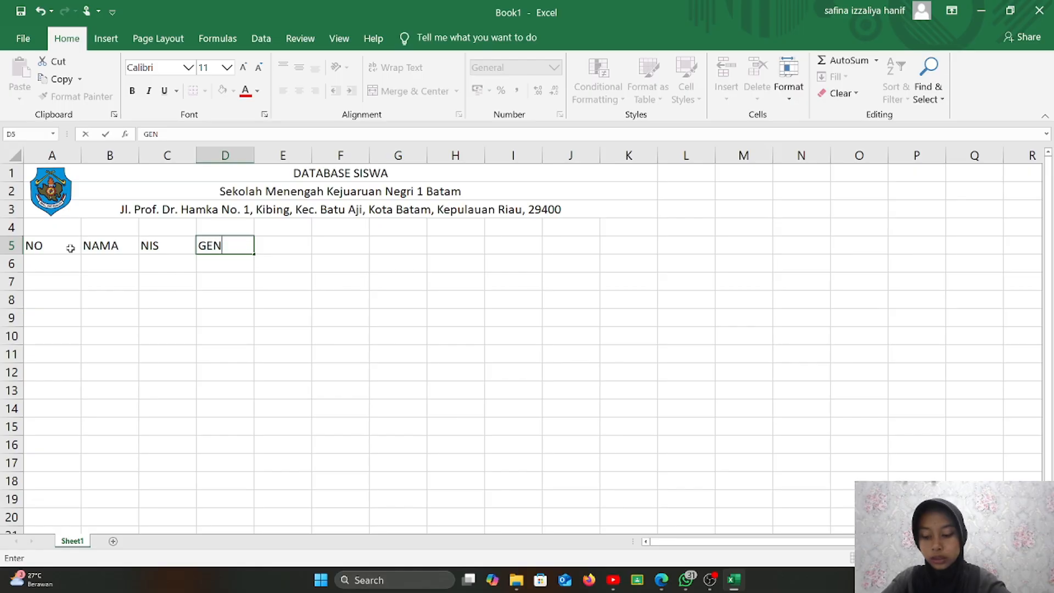
type("DER")
key("Tab")
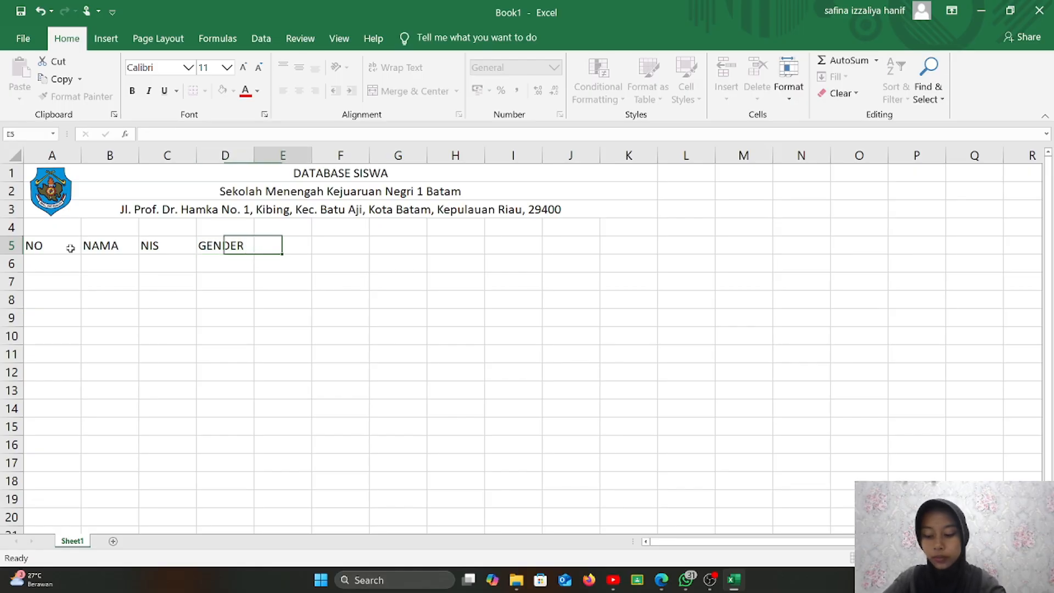
- Add the headers JURUSAN, TEMPAT LAHIR, TGL. LAHIR and NO.HP in E5:H5
type("JURU")
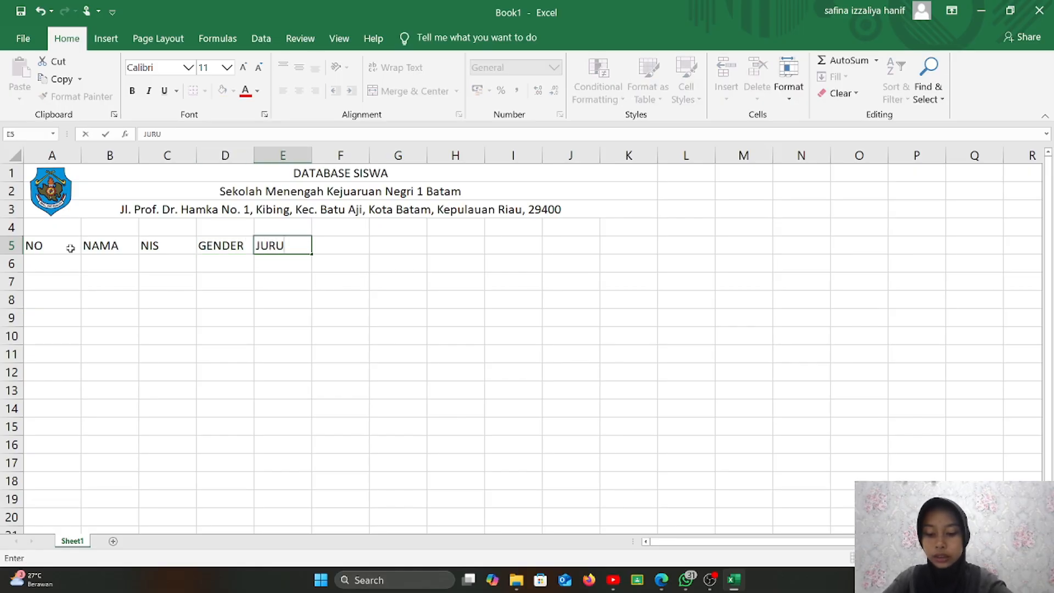
type("SAN")
key("Tab")
type("T")
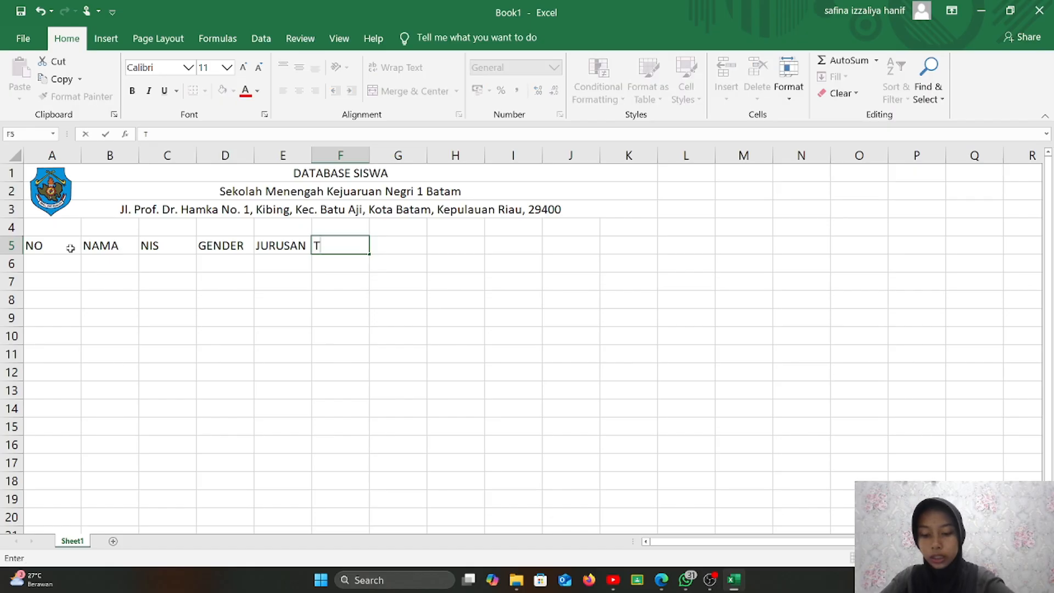
type("EMPAT LAH")
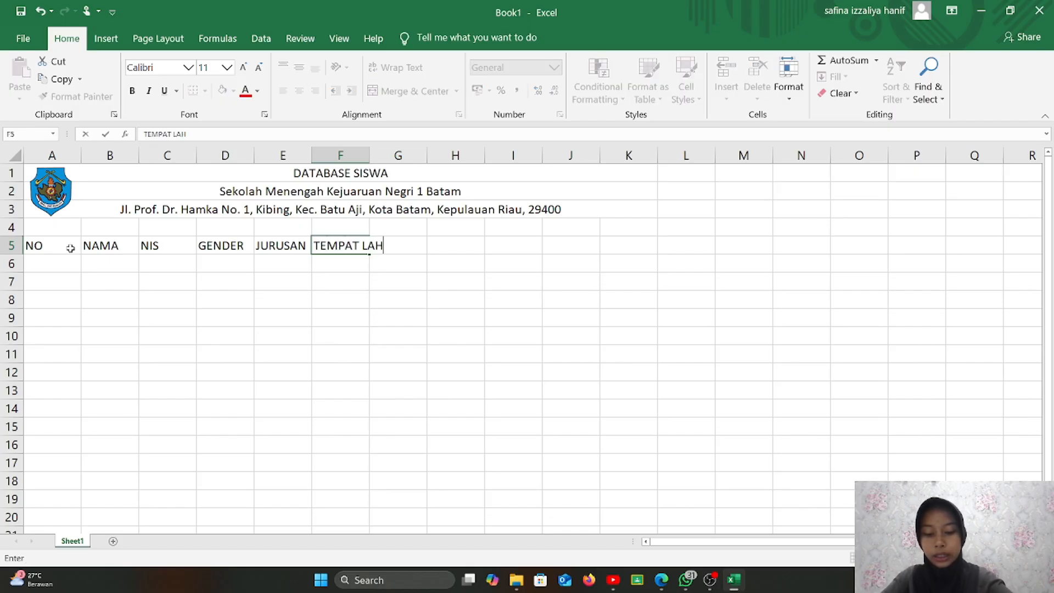
type("IR")
key("Tab")
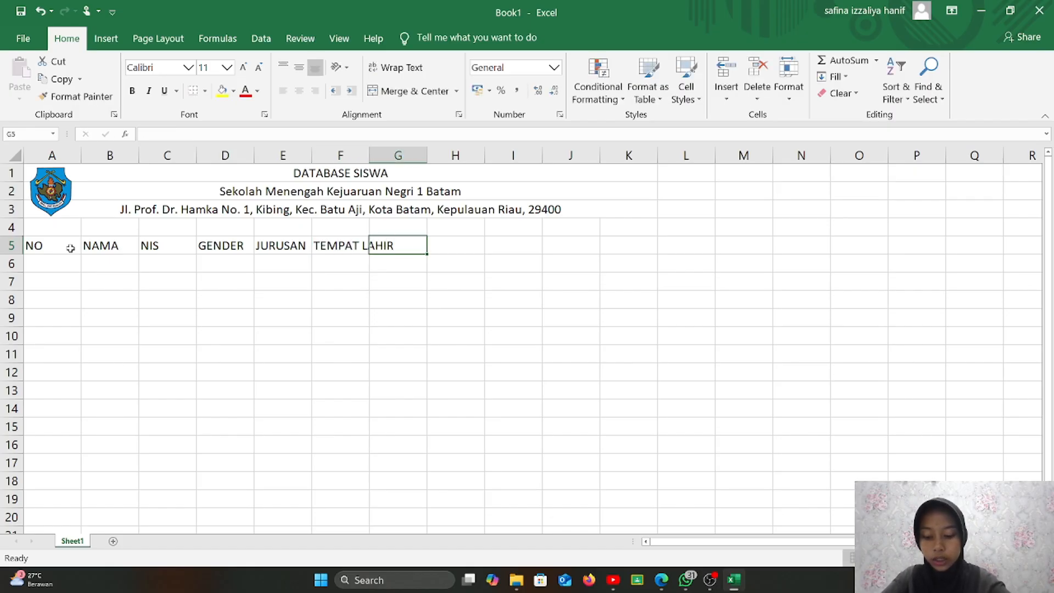
type("TAN")
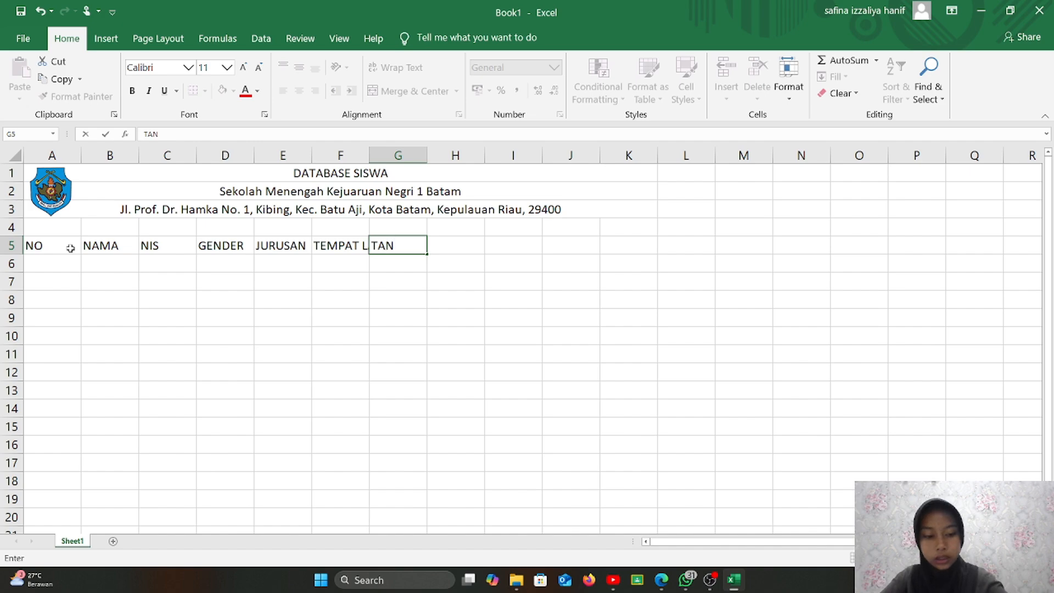
key("BackSpace")
key("BackSpace")
type("GL. K")
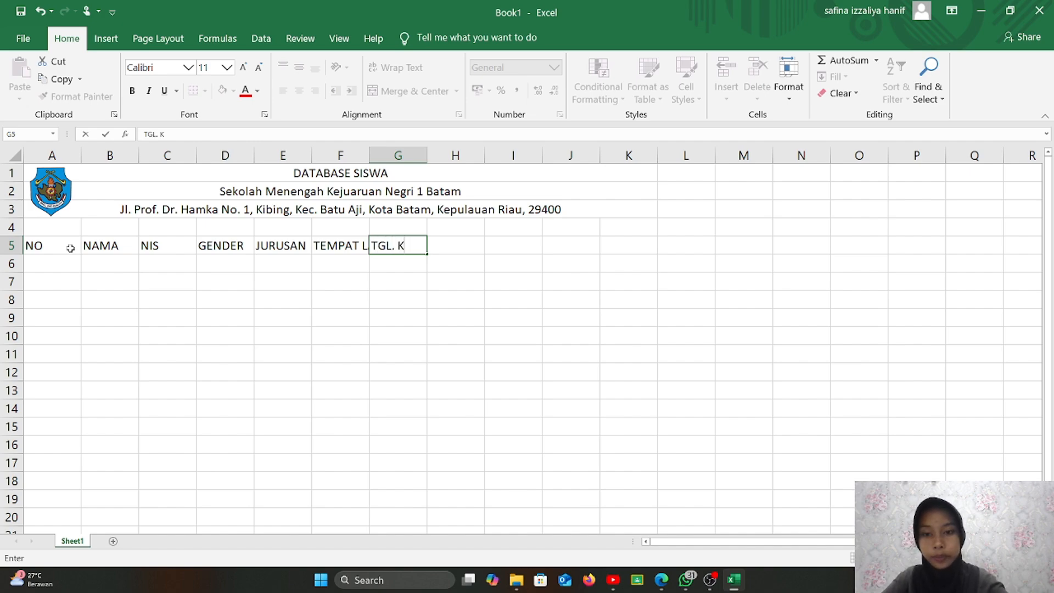
key("BackSpace")
type("LAHIR")
key("Tab")
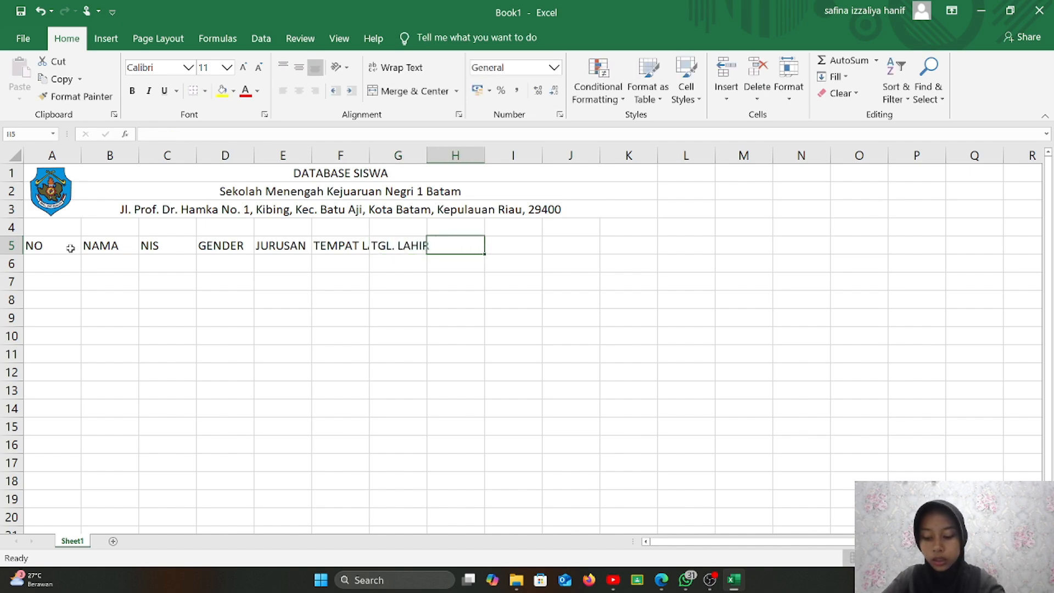
type("NO")
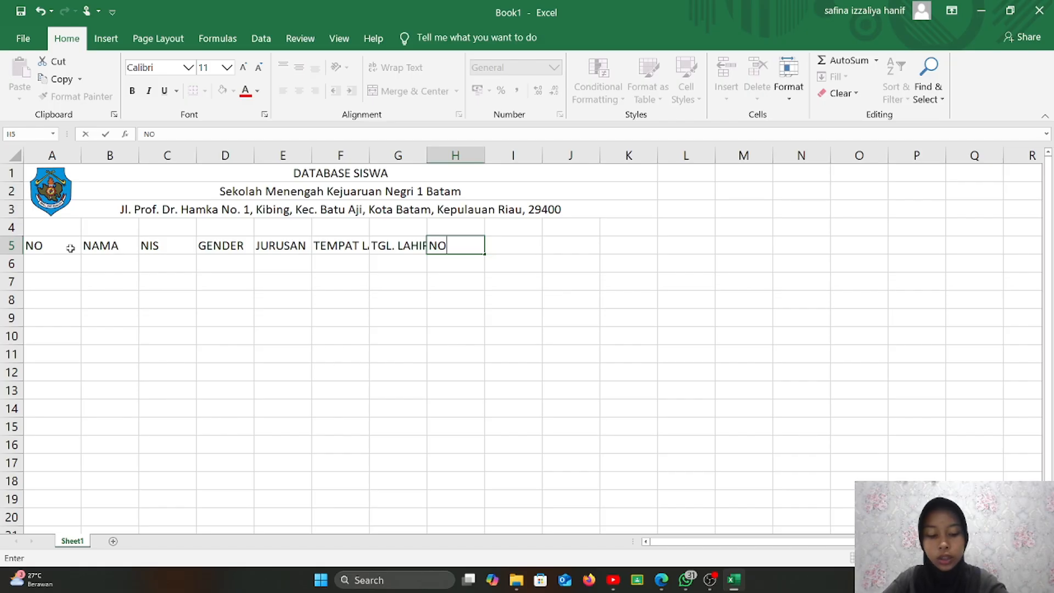
type(".HP")
left_click(201, 309)
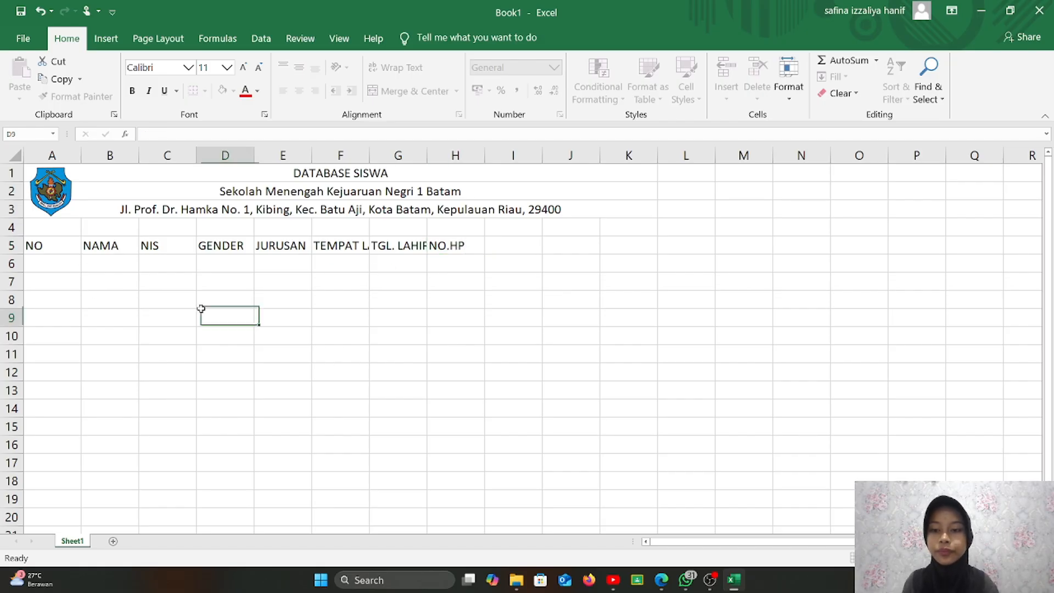
left_click(323, 248)
- Widen column F for TEMPAT LAHIR and apply All Borders to A5:H10
left_click_drag(369, 150, 507, 150)
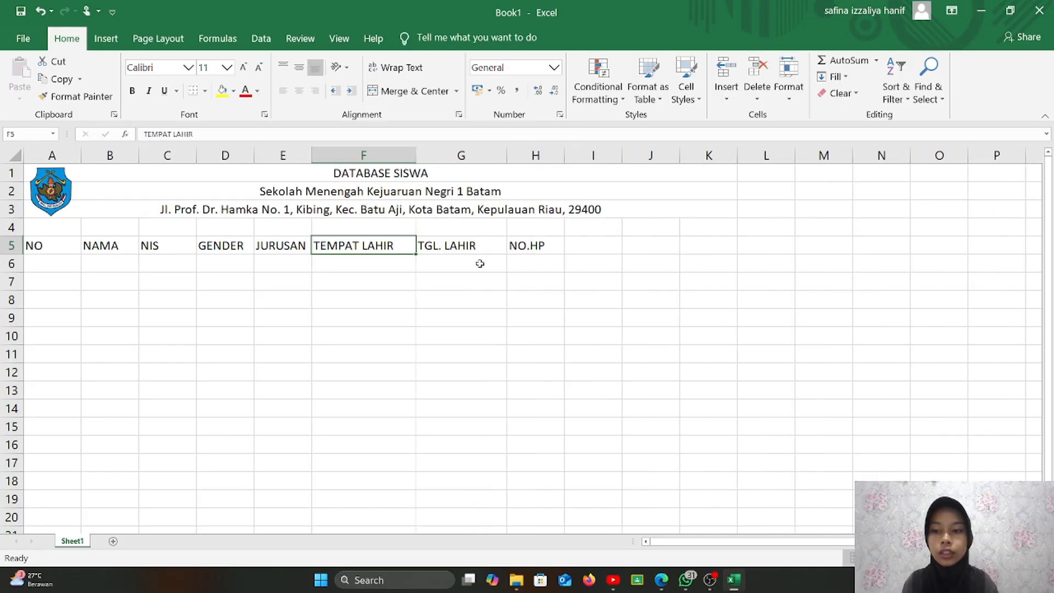
left_click(64, 267)
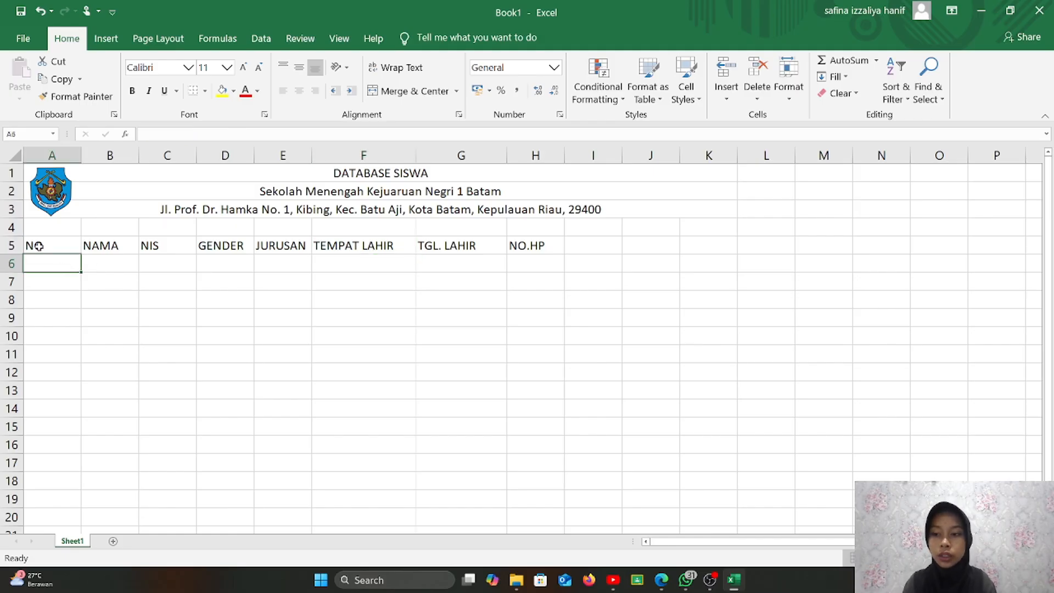
left_click_drag(36, 245, 514, 332)
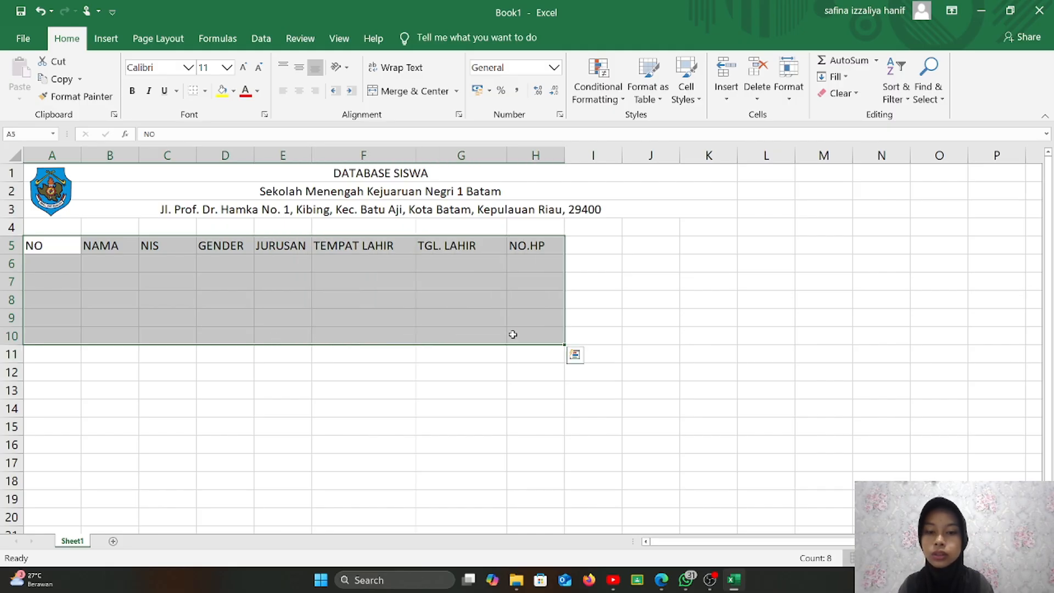
left_click(205, 94)
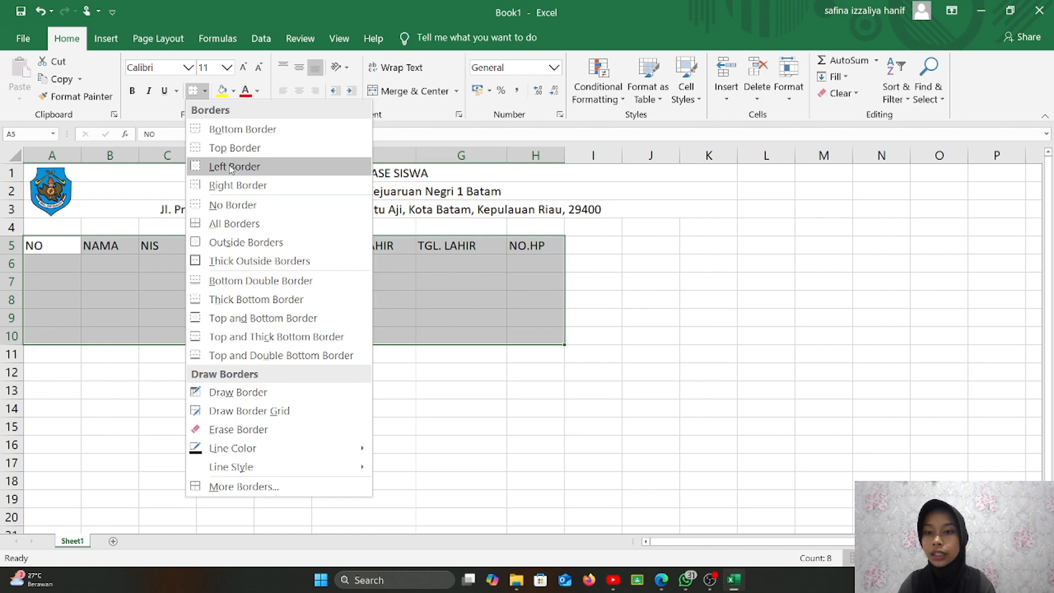
left_click(257, 223)
left_click(159, 364)
left_click(96, 313)
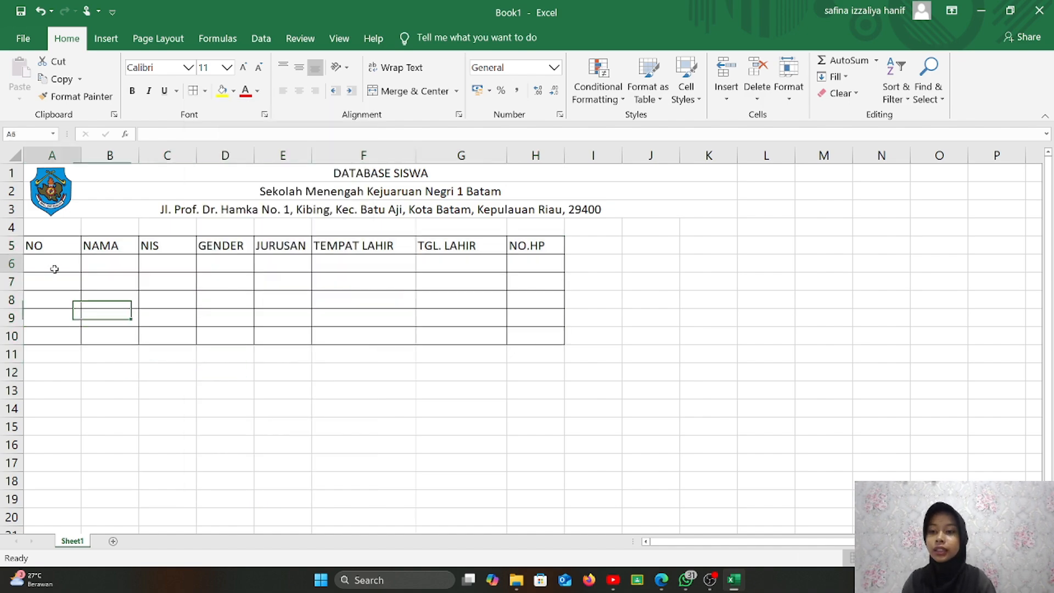
left_click(54, 268)
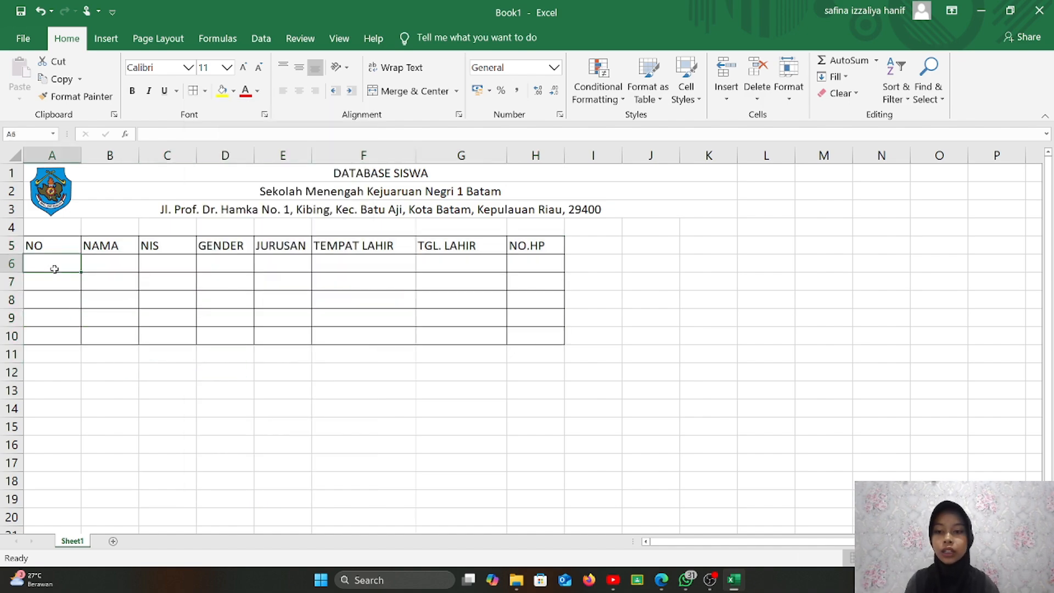
- Number A6:A10 from 1 to 5 using =ROW()-ROW($A$5) filled down
type("=RO")
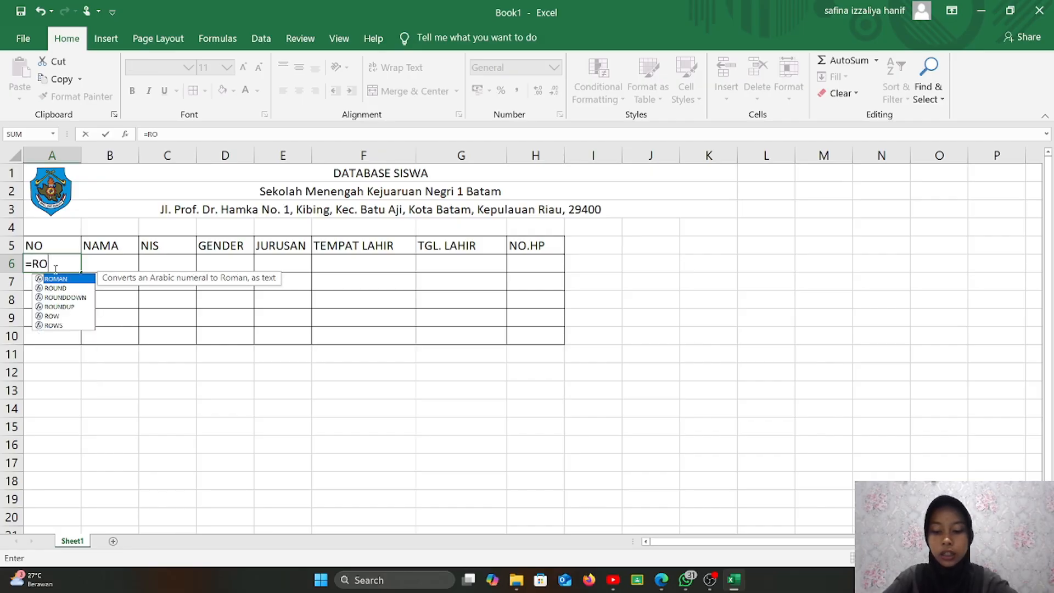
type("W()-ROW")
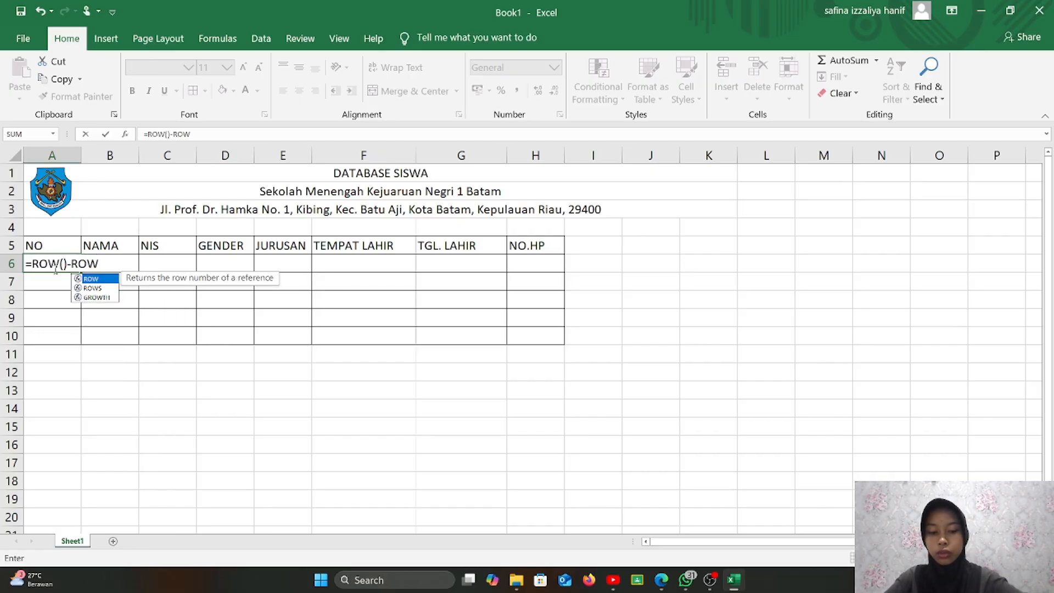
type("(")
left_click(42, 245)
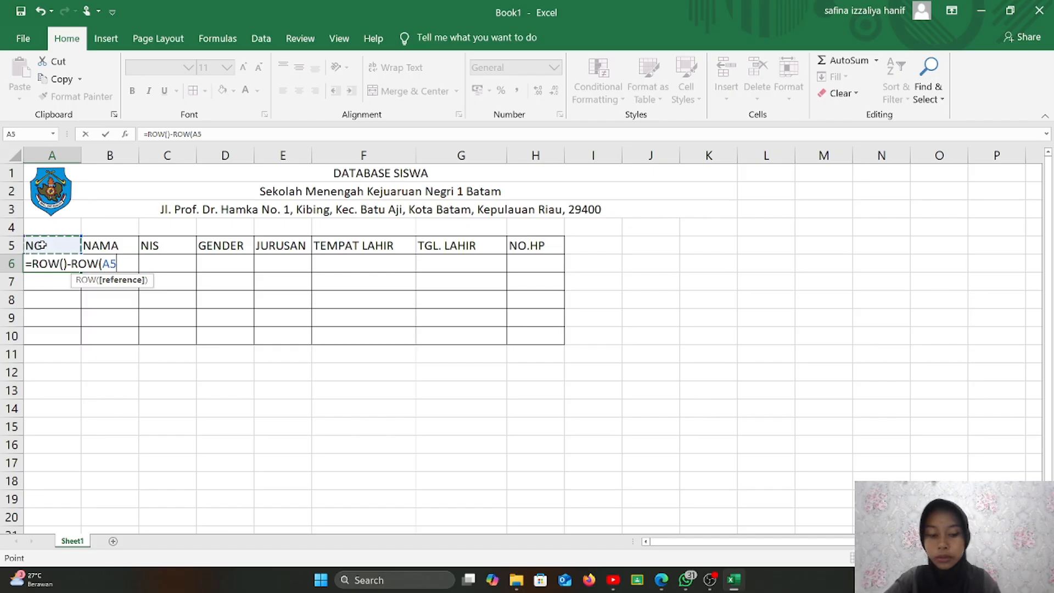
key("F4")
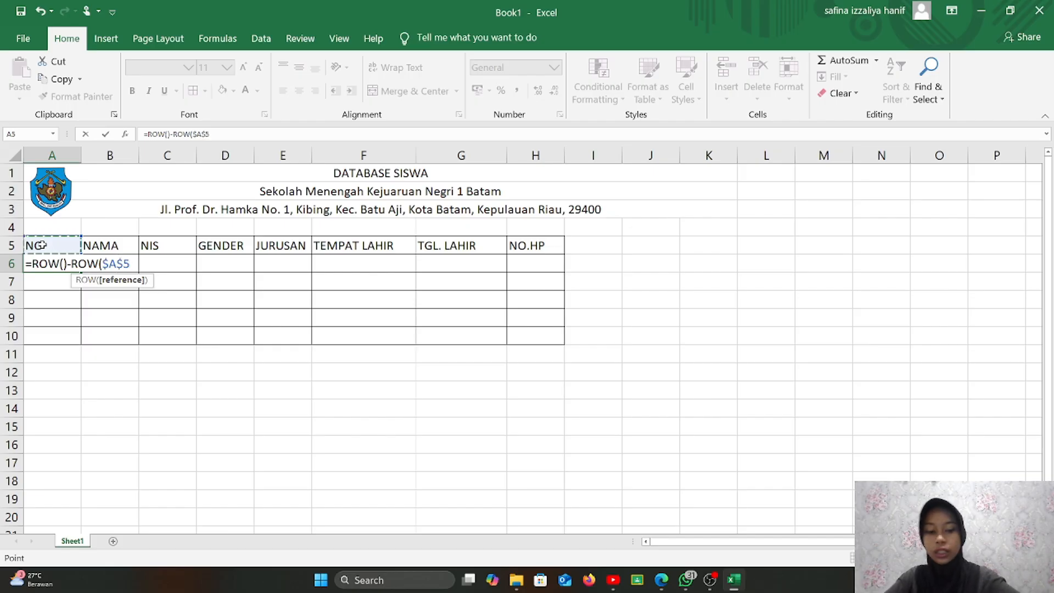
key("Return")
left_click(58, 263)
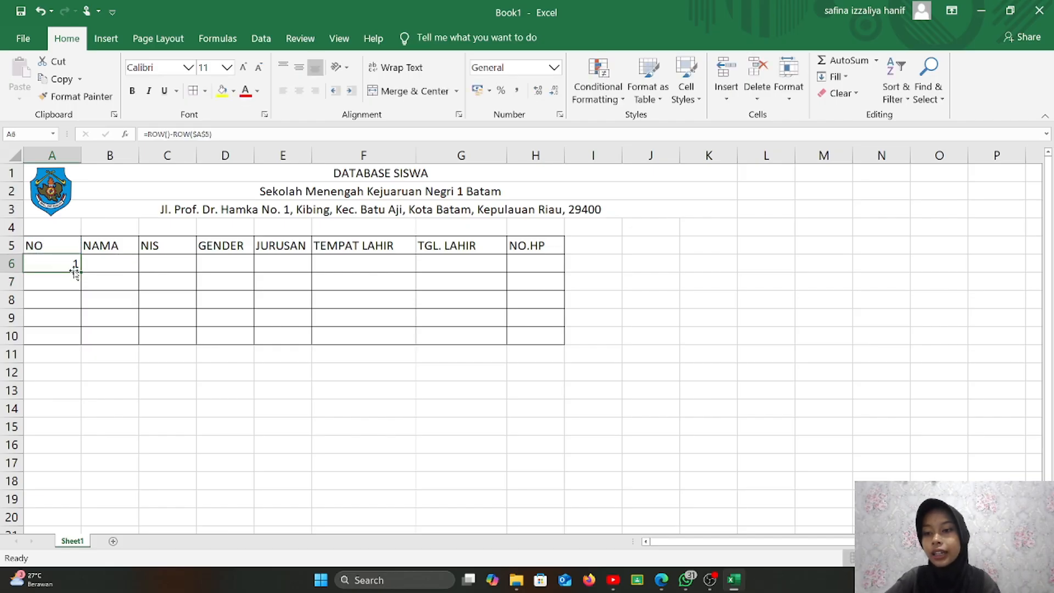
left_click_drag(80, 270, 83, 345)
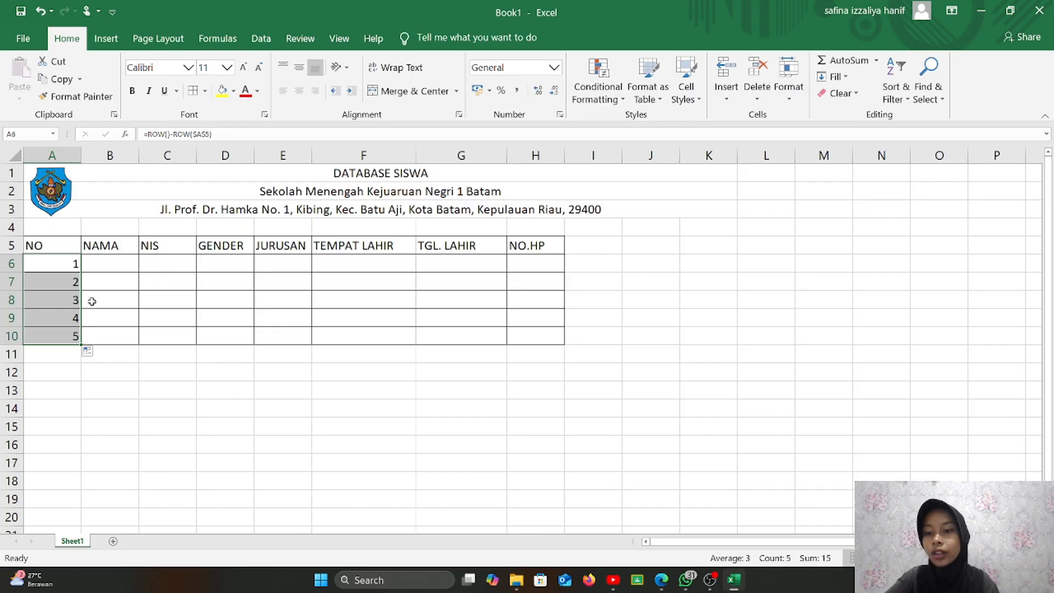
left_click(99, 265)
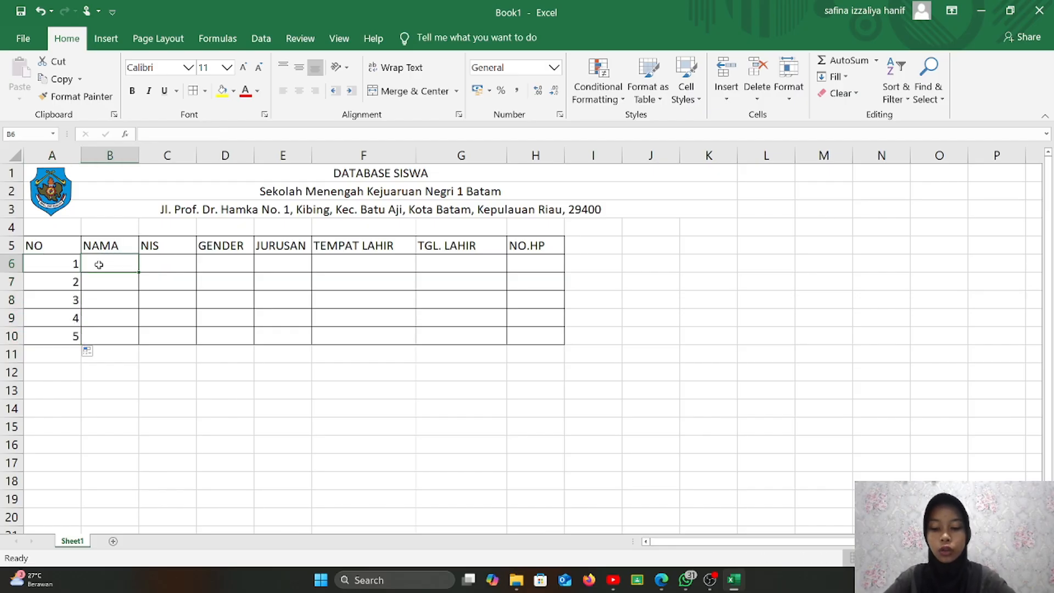
- Type the five students' first names into B6:B10 under NAMA
type("AIRA")
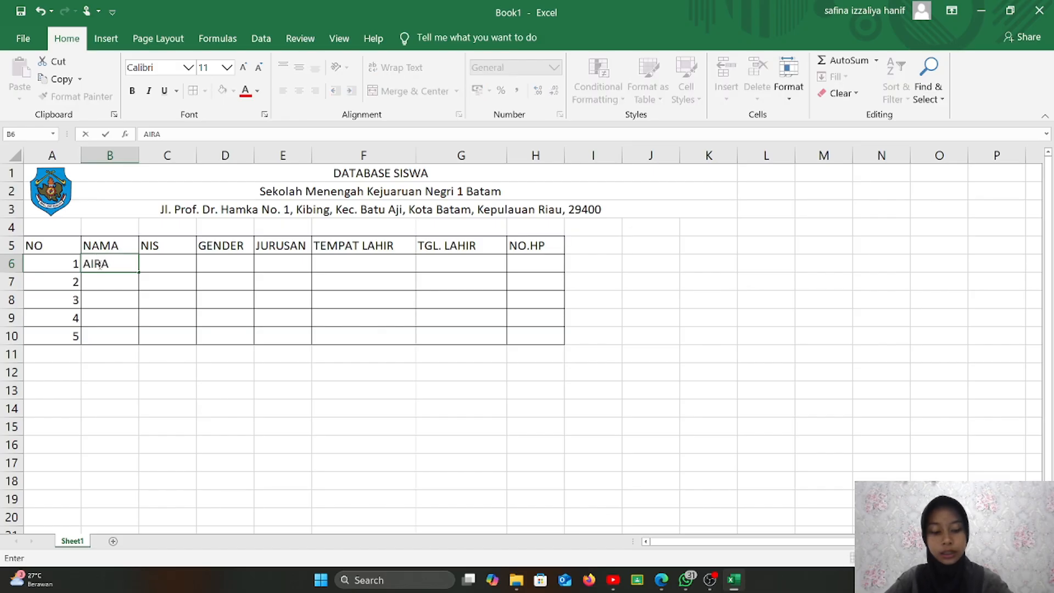
key("Return")
type("INTAN")
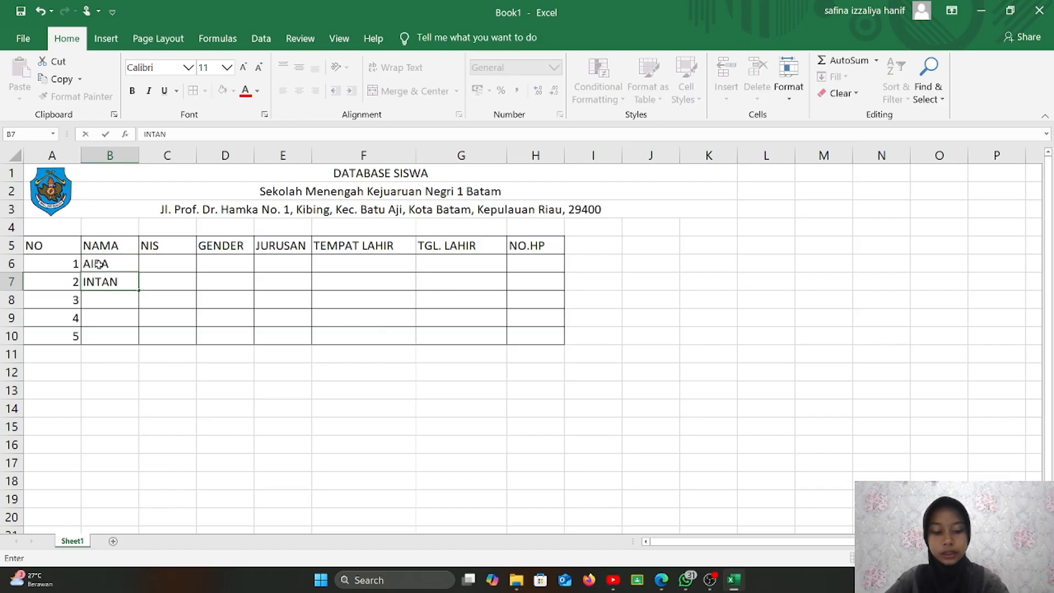
key("Return")
type("PARI")
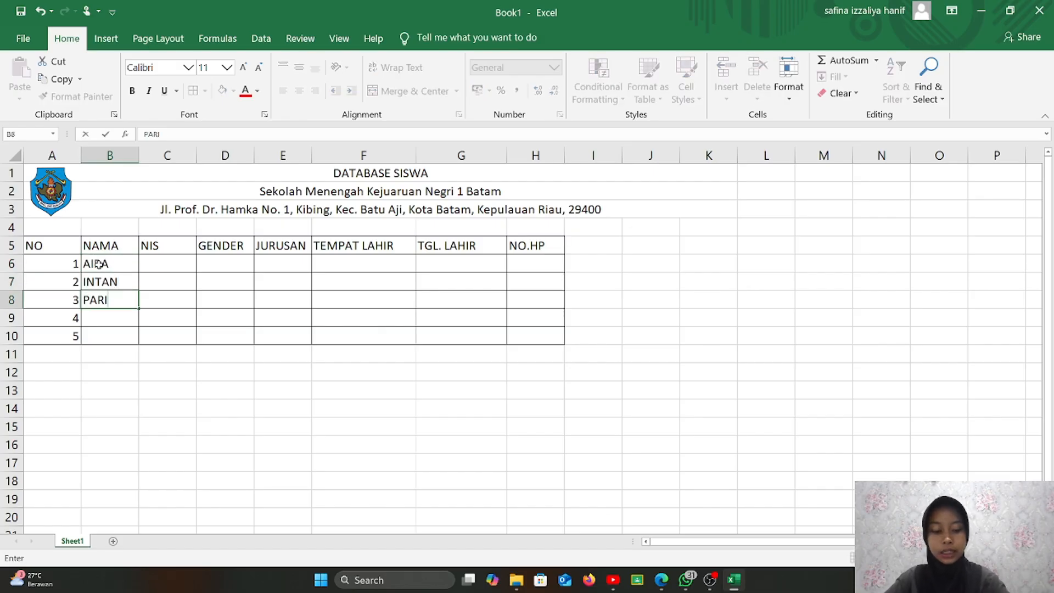
key("Return")
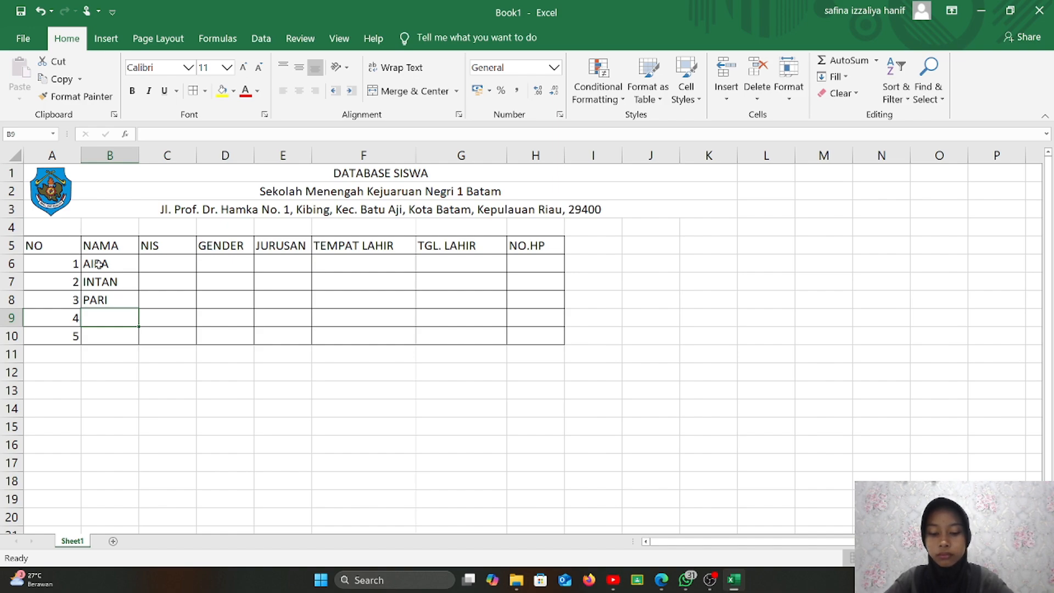
type("SOFI")
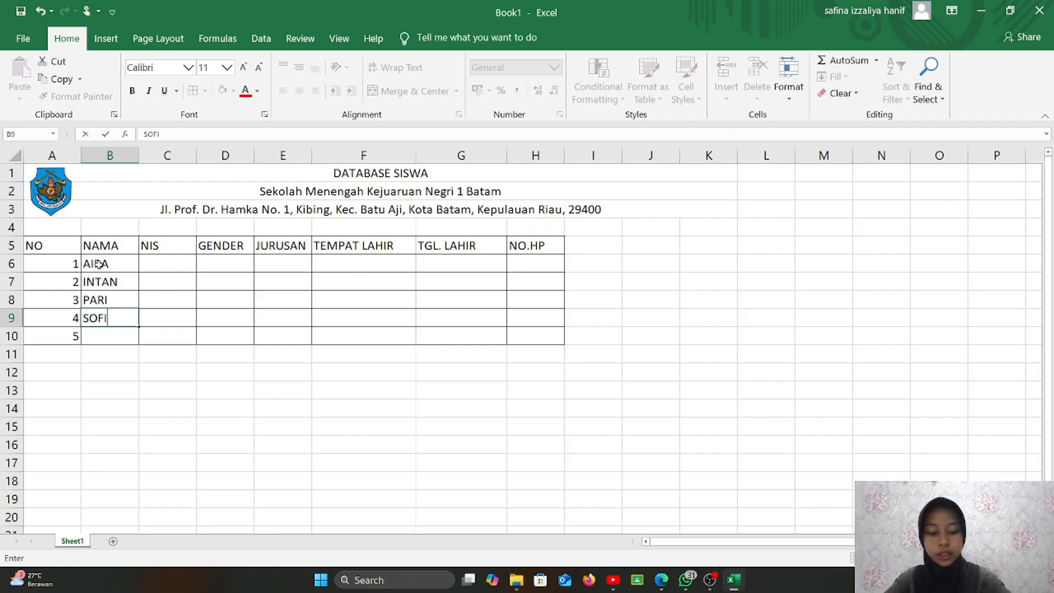
key("Return")
type("ROSI")
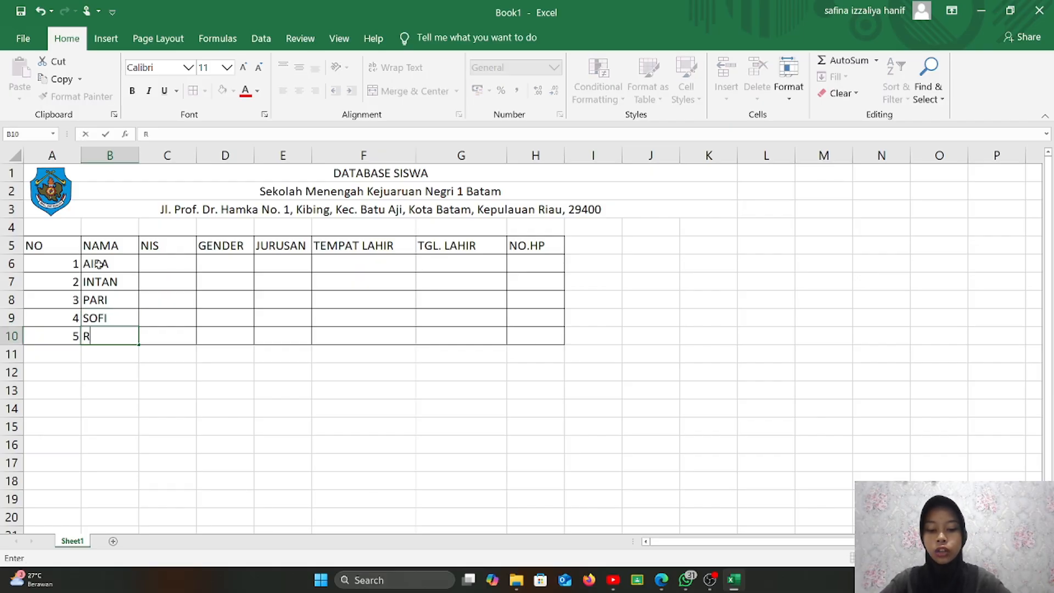
left_click(183, 262)
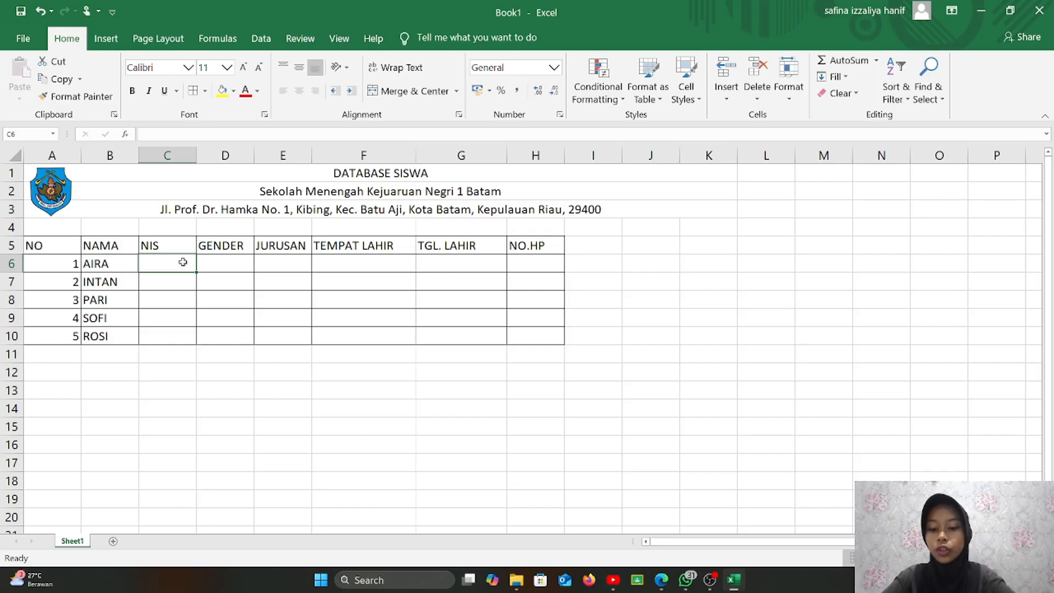
- Enter each student's four-digit NIS number in C6:C10
type("4502")
key("Return")
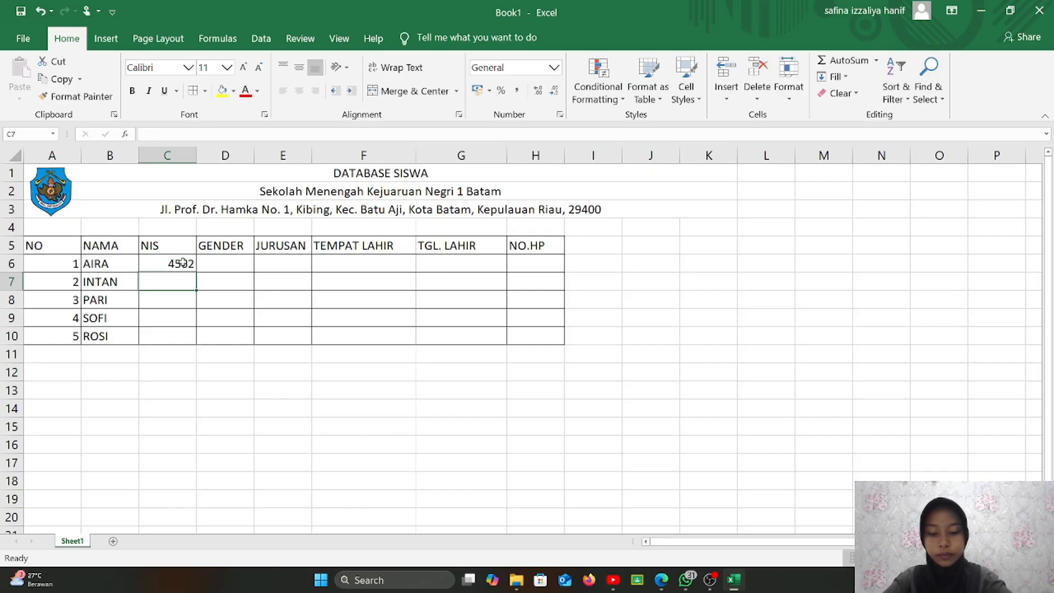
type("6782")
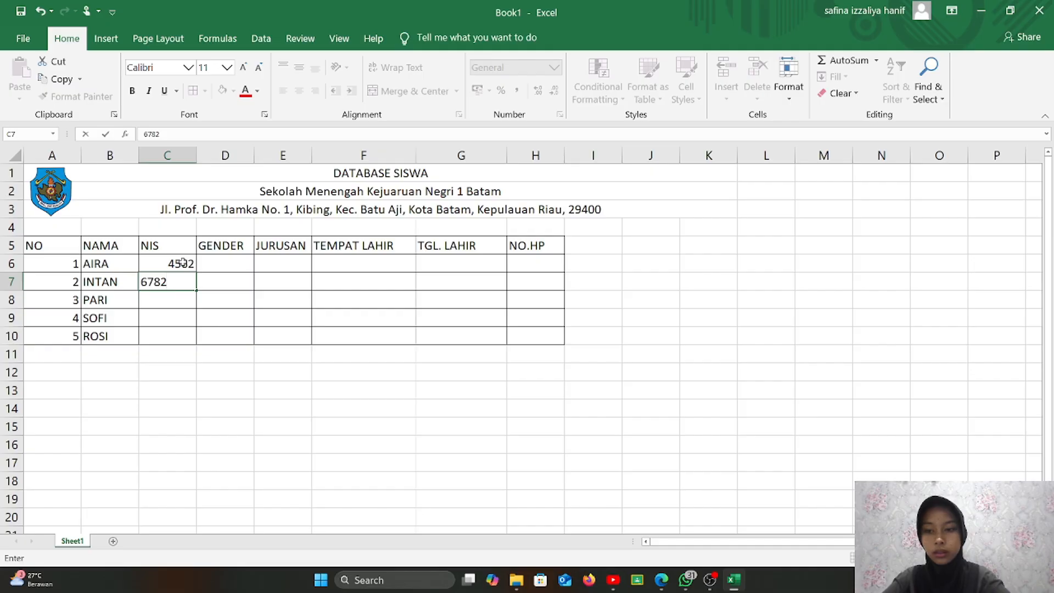
key("Return")
type("7612")
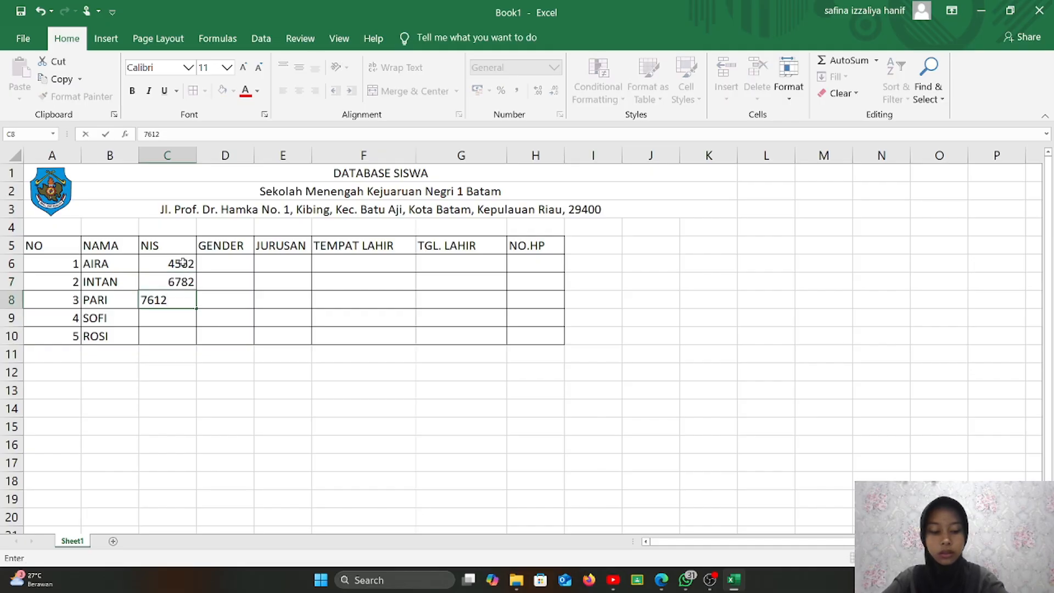
key("Return")
type("6789")
key("ctrl+Return")
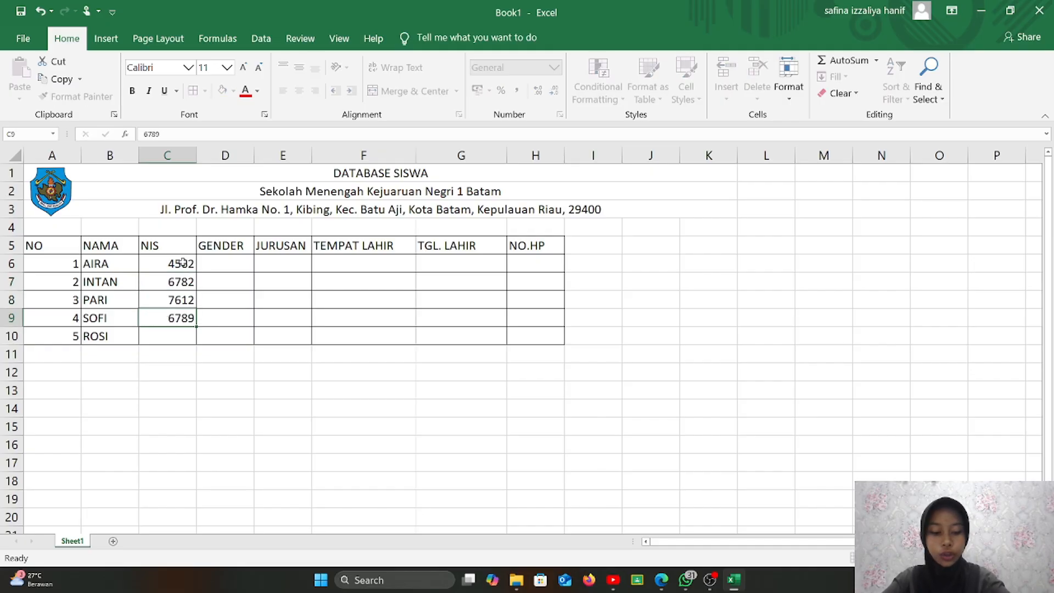
key("Return")
type("5562")
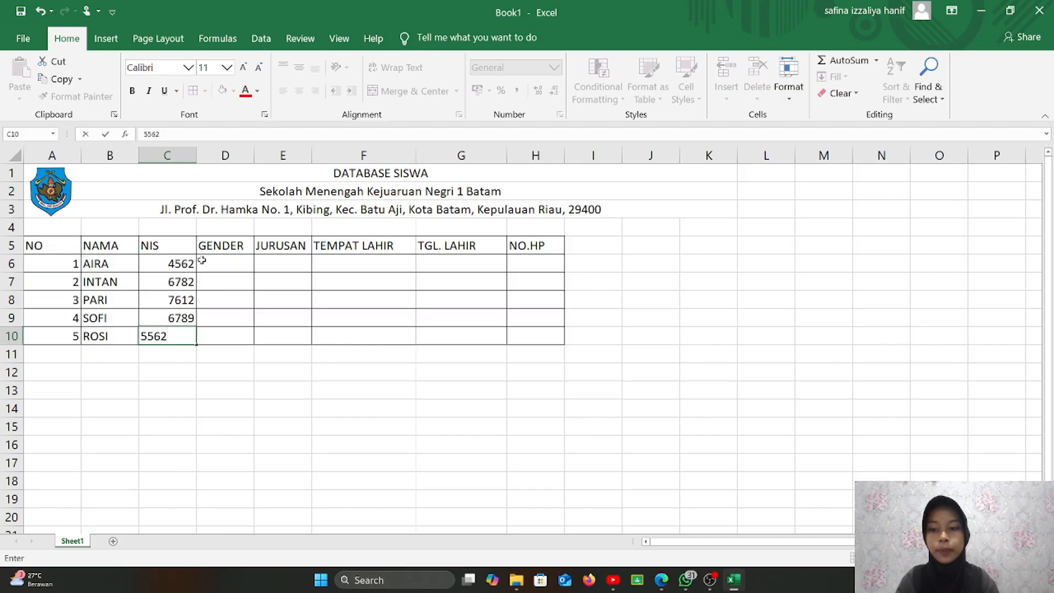
left_click(242, 263)
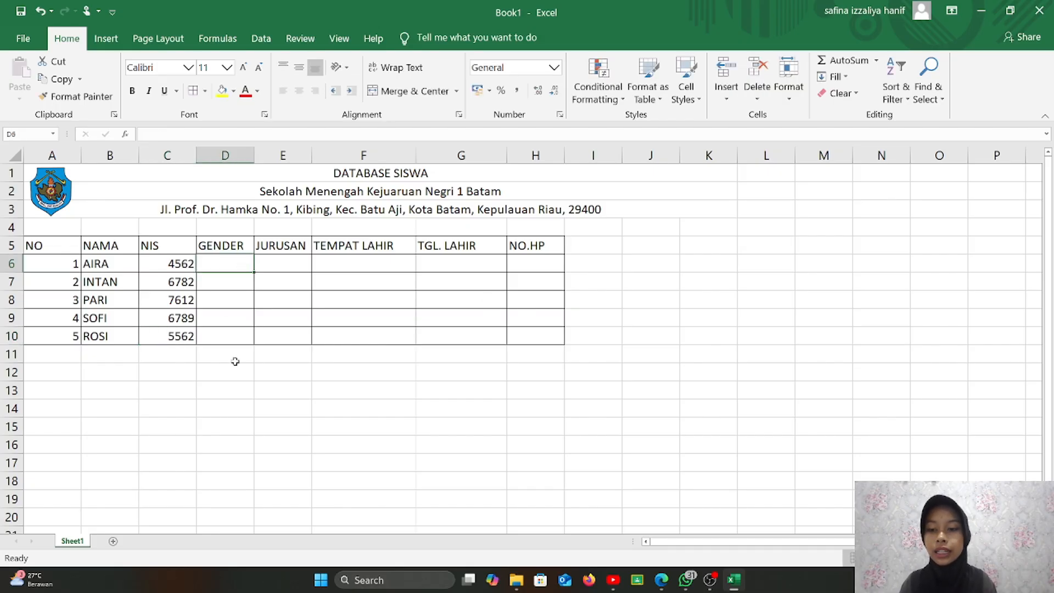
left_click(183, 378)
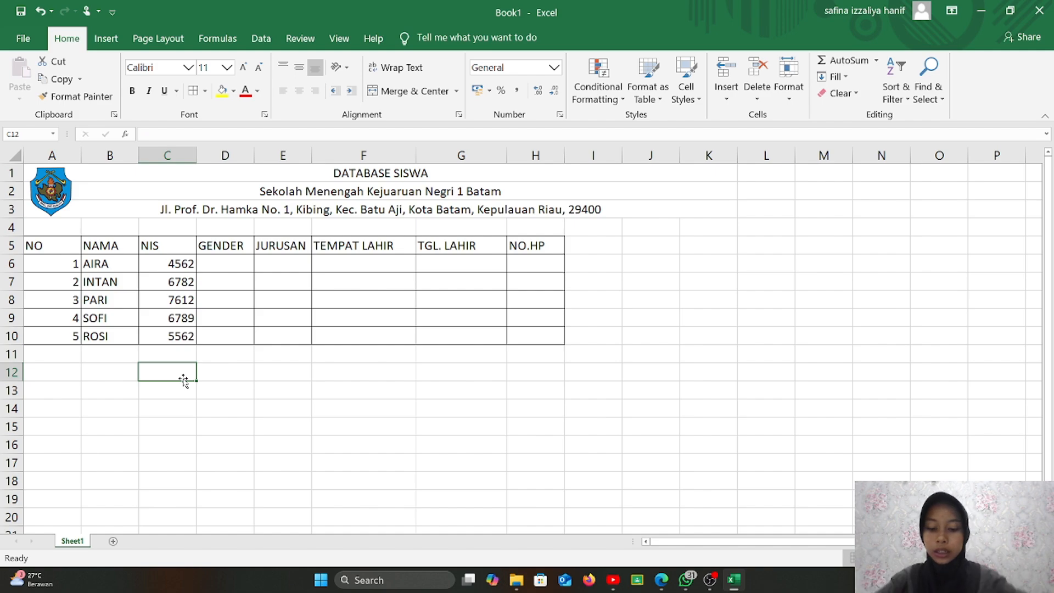
- Type GENDER, PEREMPUAN and LAKI-LAKI down column C from C12
type("GE")
type("NDER")
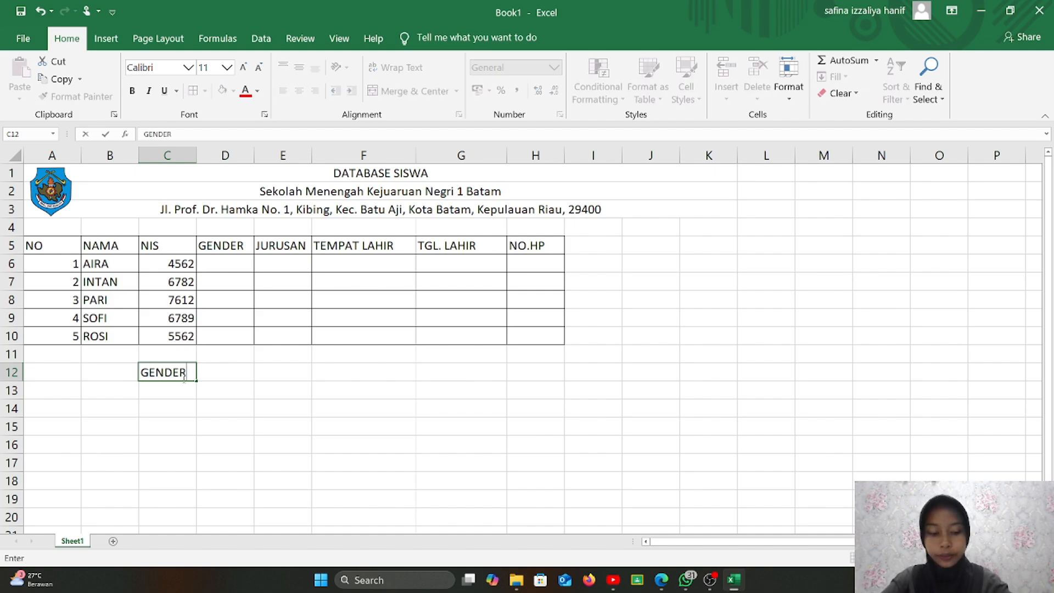
key("Return")
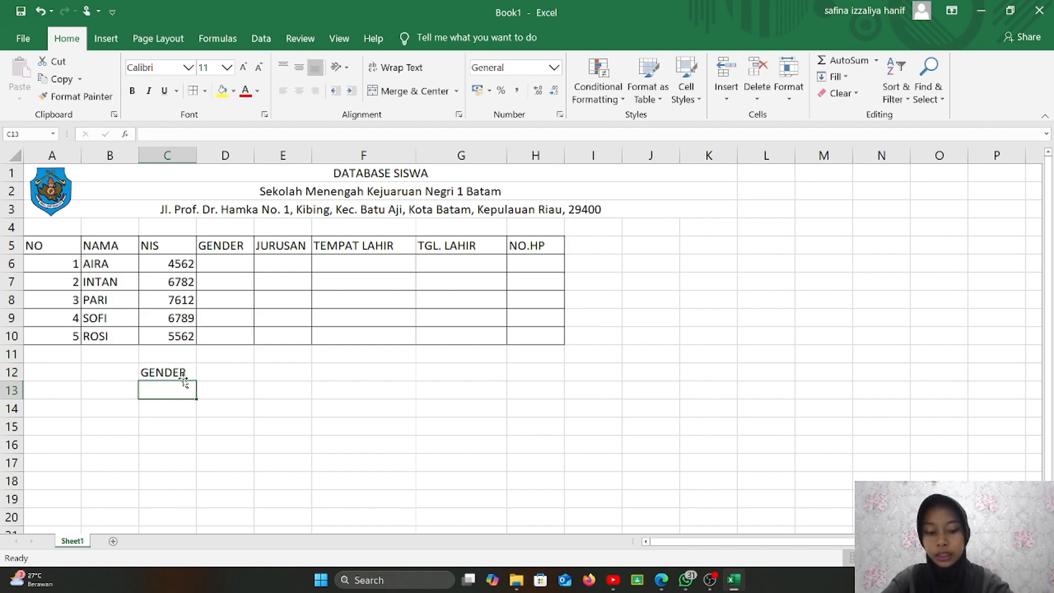
type("PEREM")
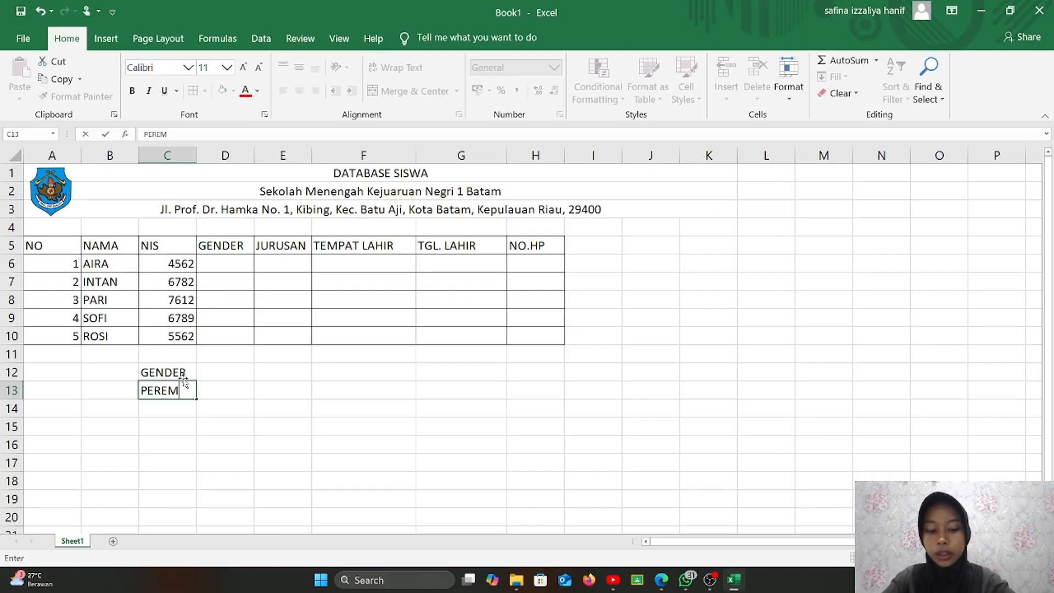
type("PUAN")
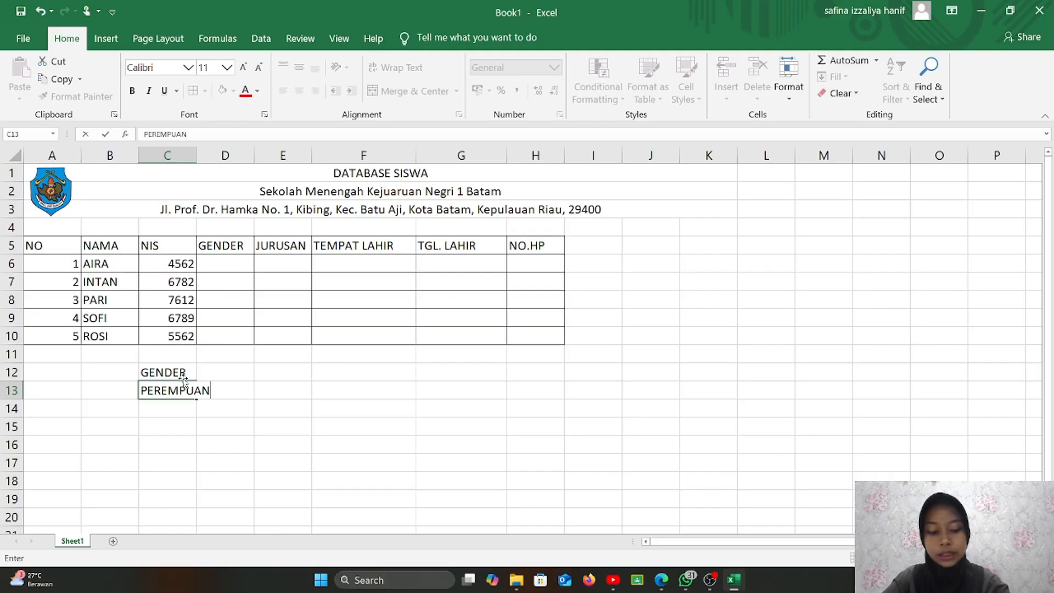
key("Return")
type("LA")
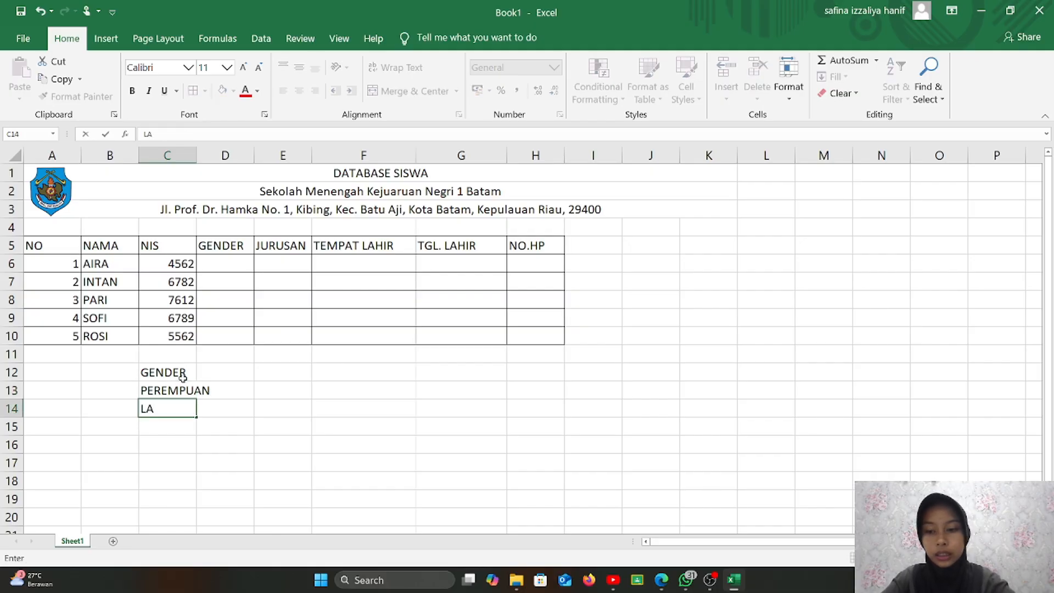
type("KI-LAKI")
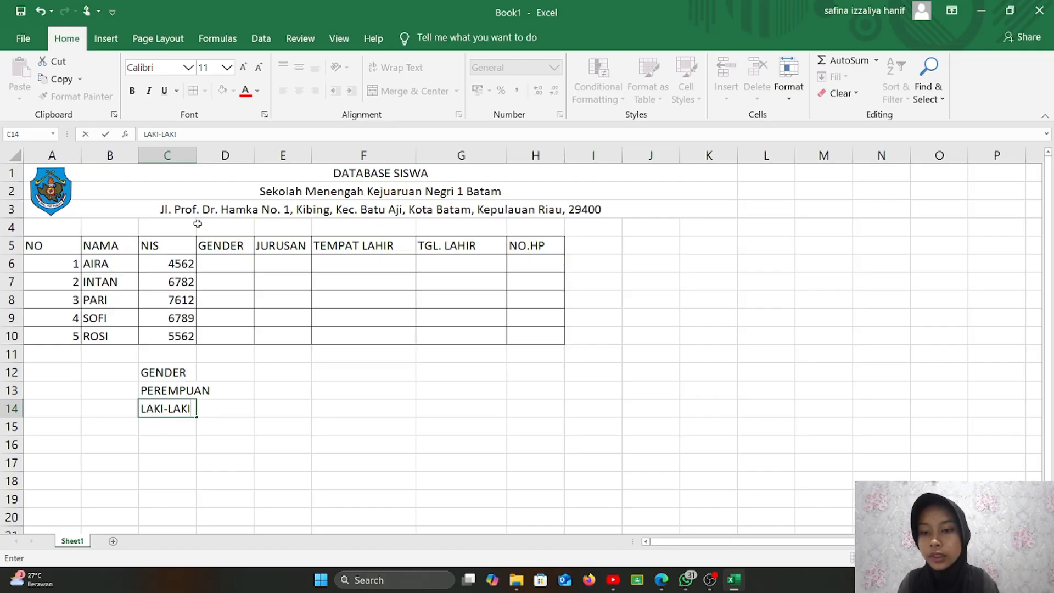
- Widen column C to fit PEREMPUAN and select the gender list C12:C14
left_click(206, 177)
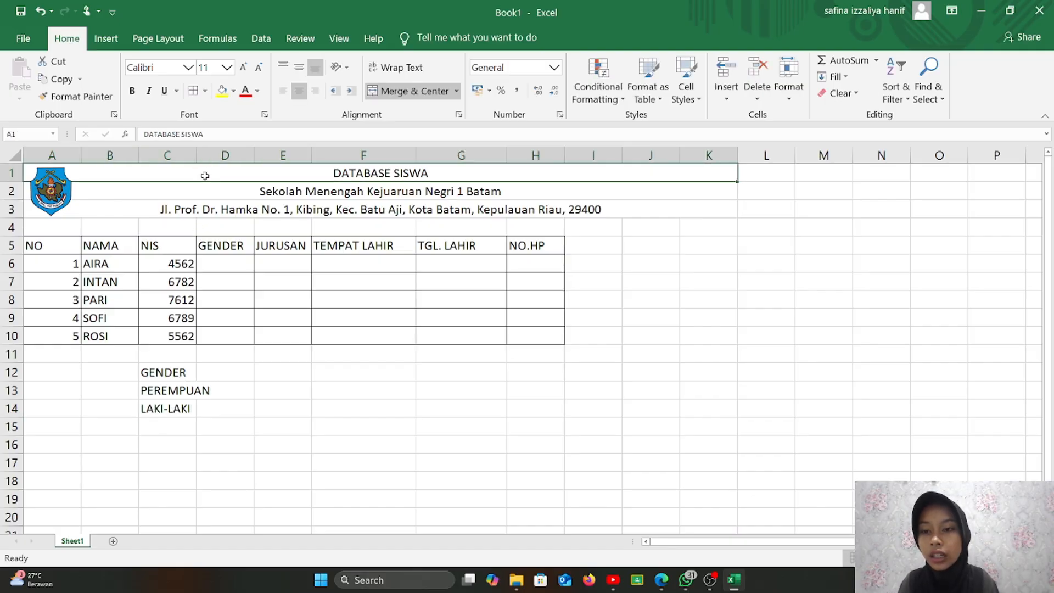
left_click_drag(196, 150, 212, 155)
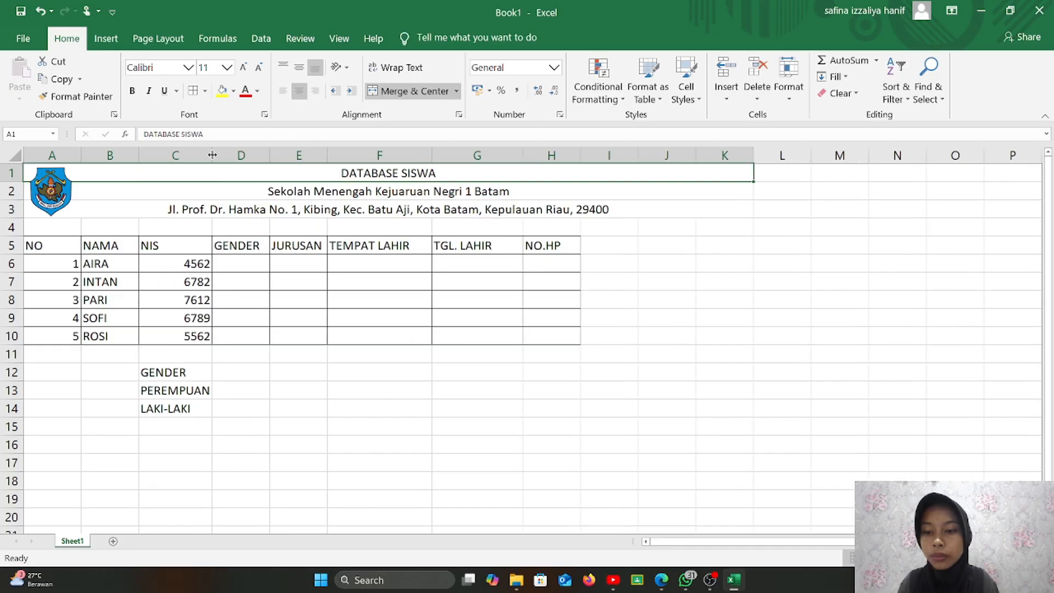
left_click(193, 369)
left_click_drag(162, 371, 185, 406)
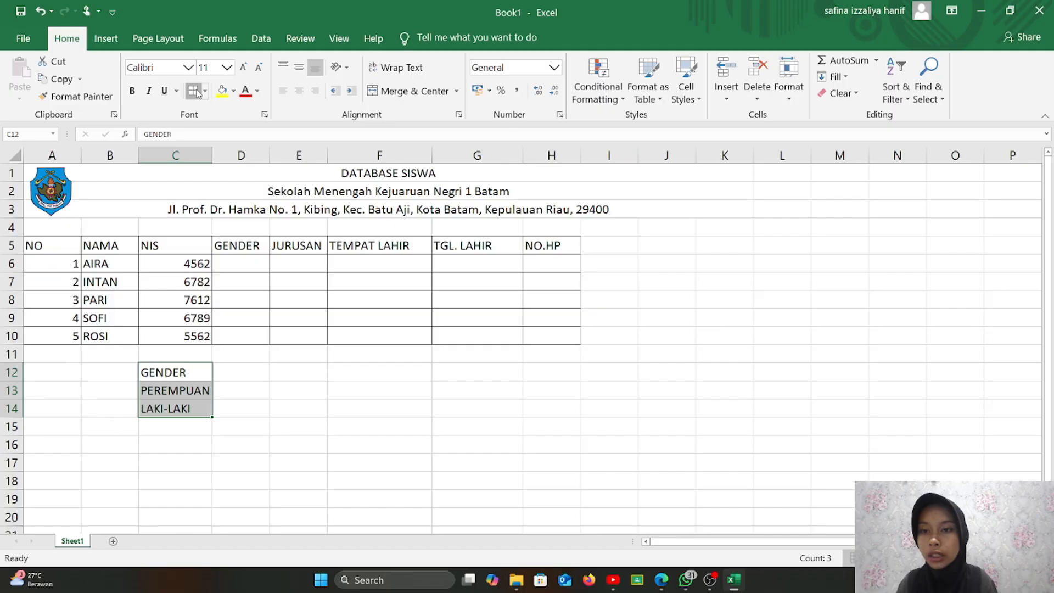
- Give the GENDER heading in C12 a light yellow fill
left_click(202, 368)
left_click(234, 92)
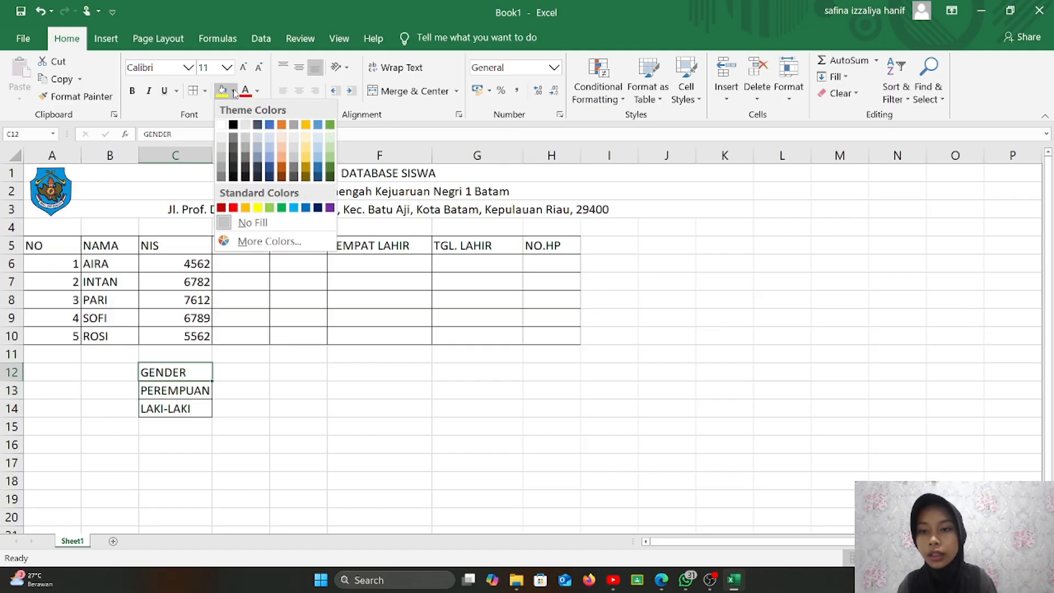
left_click(303, 137)
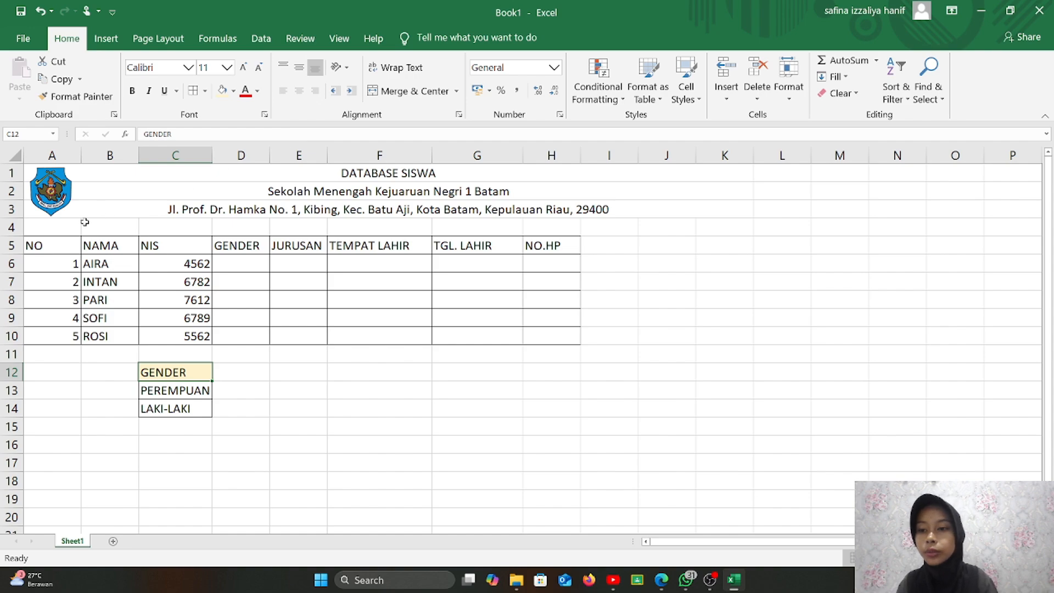
- Fill the table's header row A5:H5 with light blue
left_click_drag(63, 246, 539, 248)
left_click(234, 92)
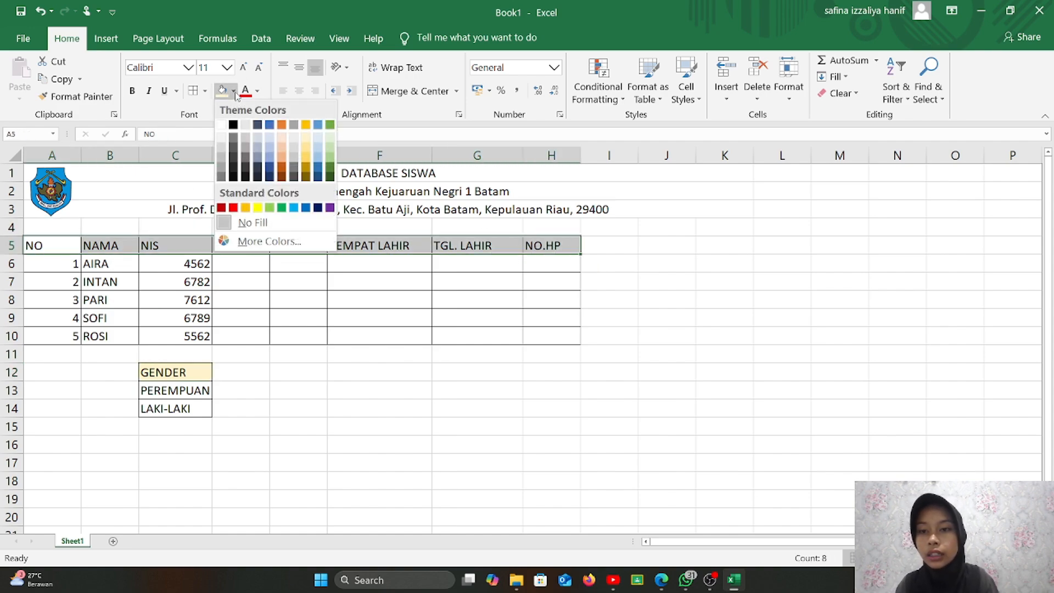
left_click(317, 161)
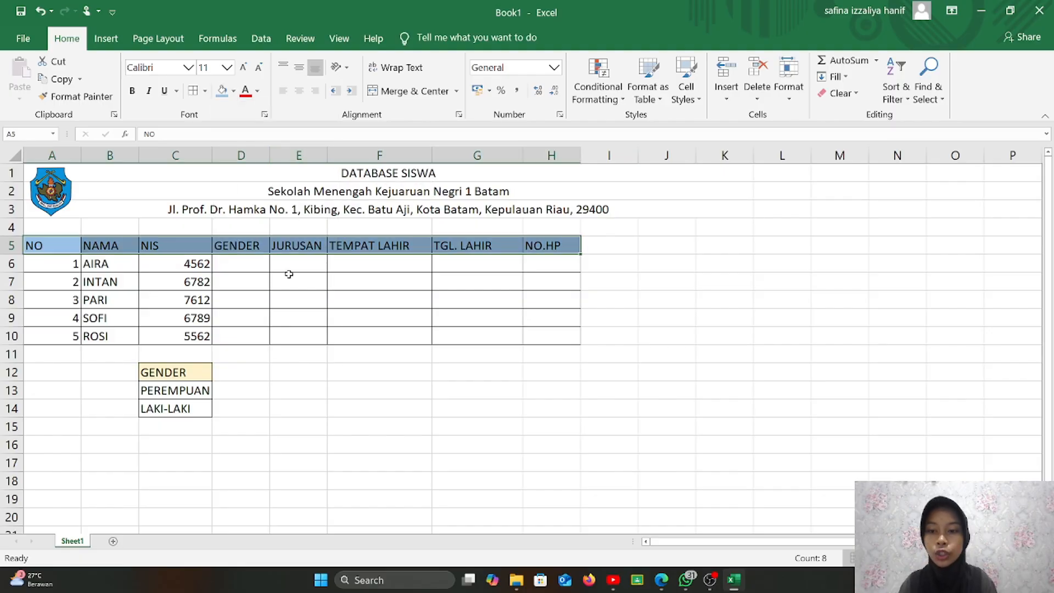
left_click(252, 404)
- Add List validation to D6:D10 with source =$C$13:$C$14, offering PEREMPUAN or LAKI-LAKI
left_click(277, 381)
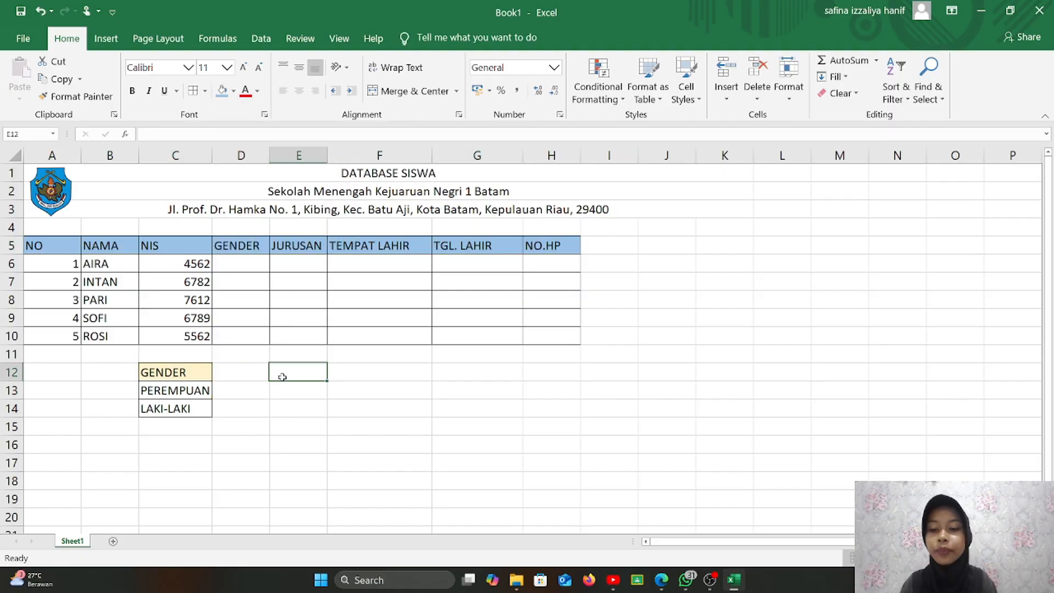
left_click_drag(234, 266, 239, 334)
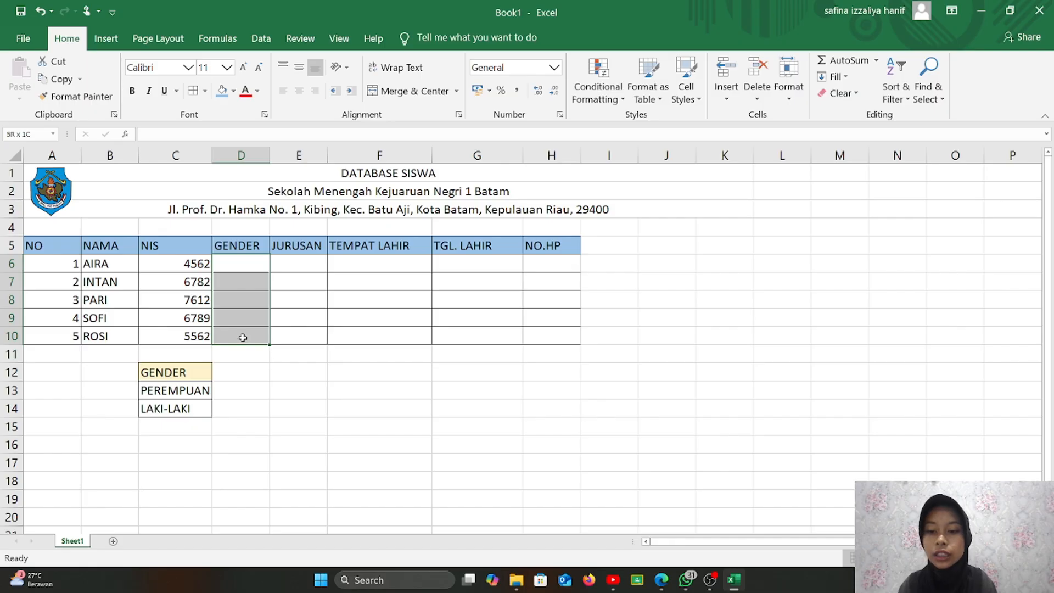
left_click(261, 37)
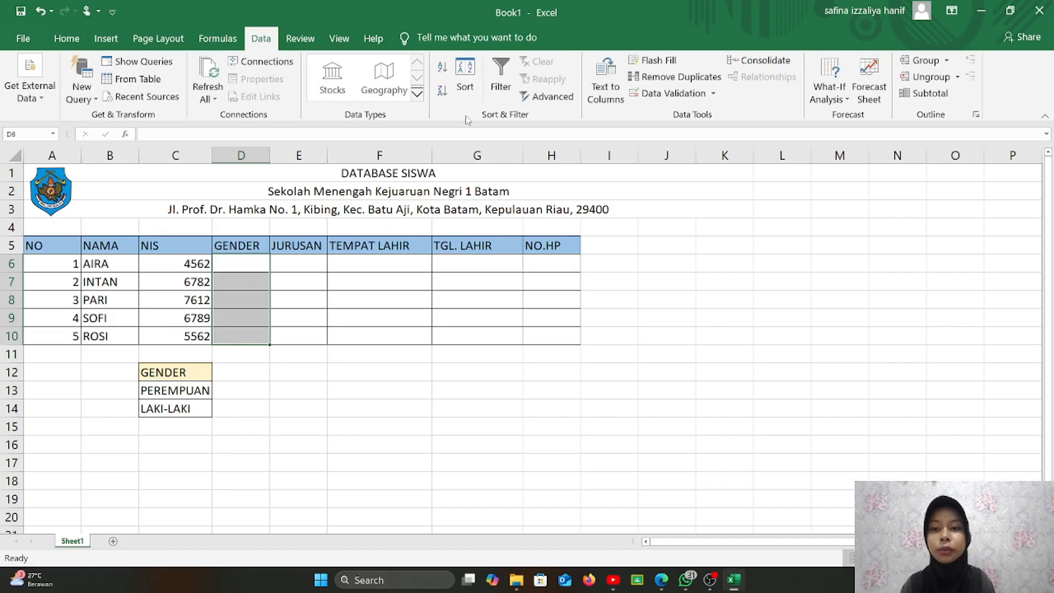
left_click(669, 94)
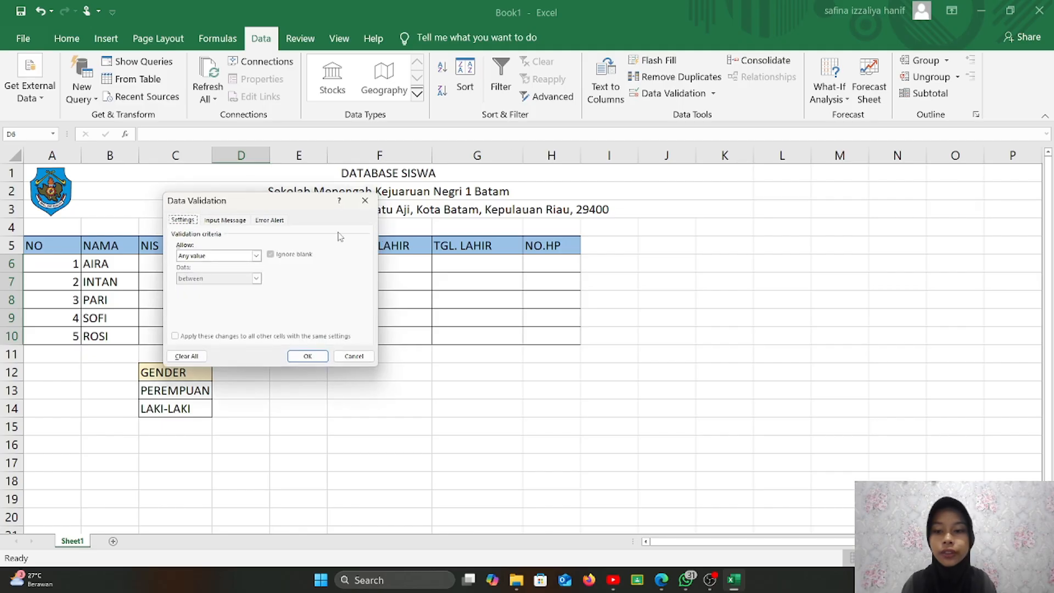
left_click(256, 256)
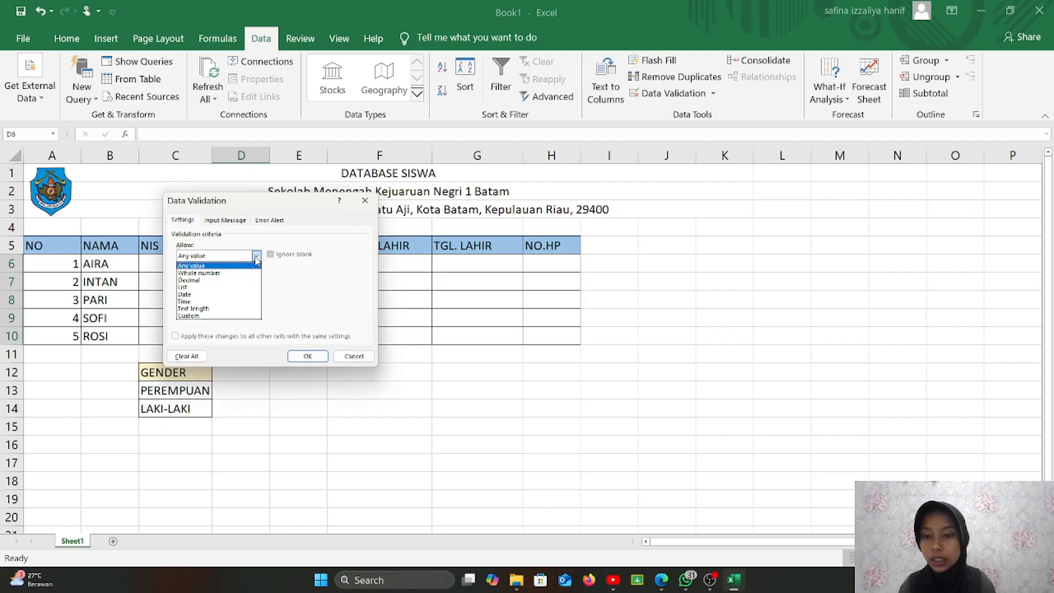
left_click(237, 287)
left_click(267, 299)
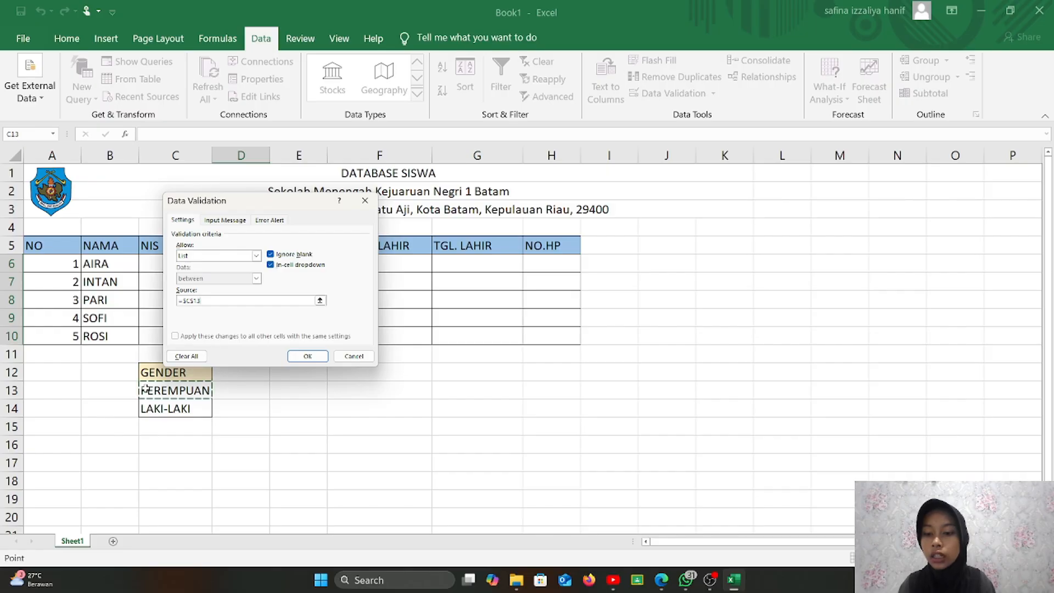
left_click_drag(146, 389, 165, 411)
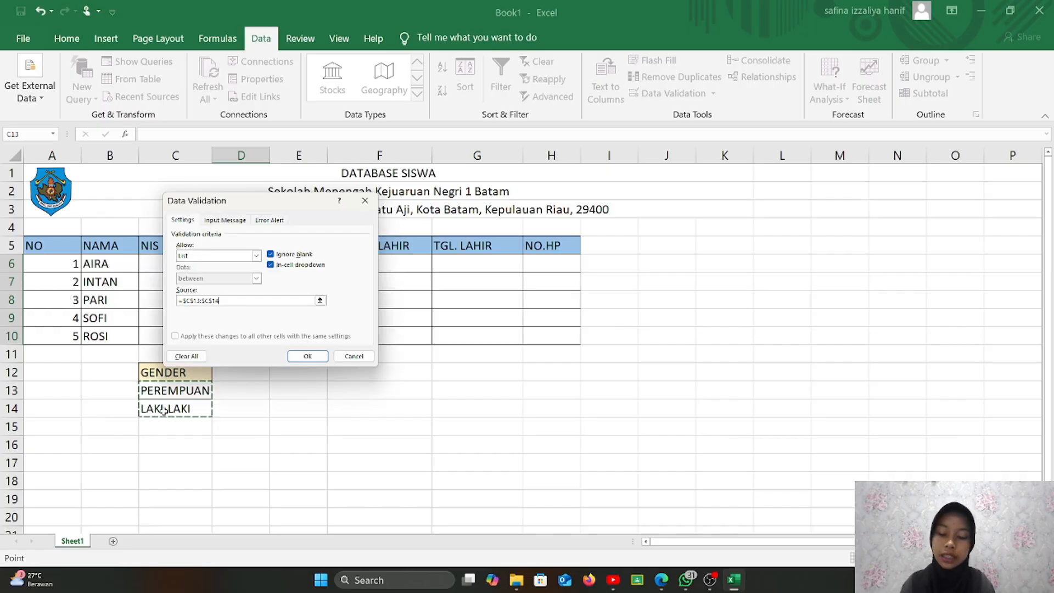
left_click(301, 354)
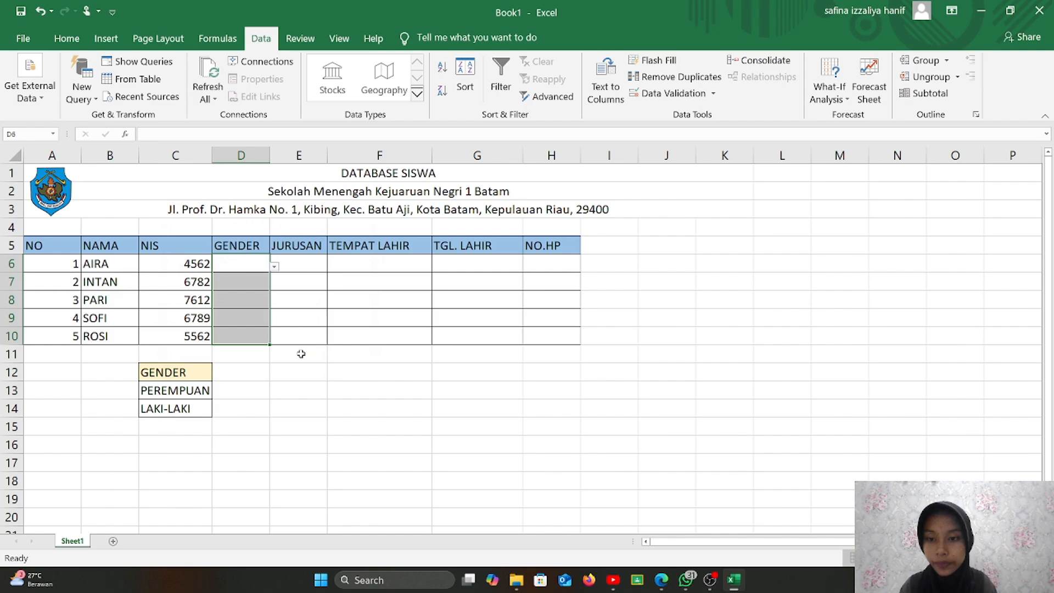
- Set D6 to PEREMPUAN from its dropdown and widen column D to fit
left_click(274, 267)
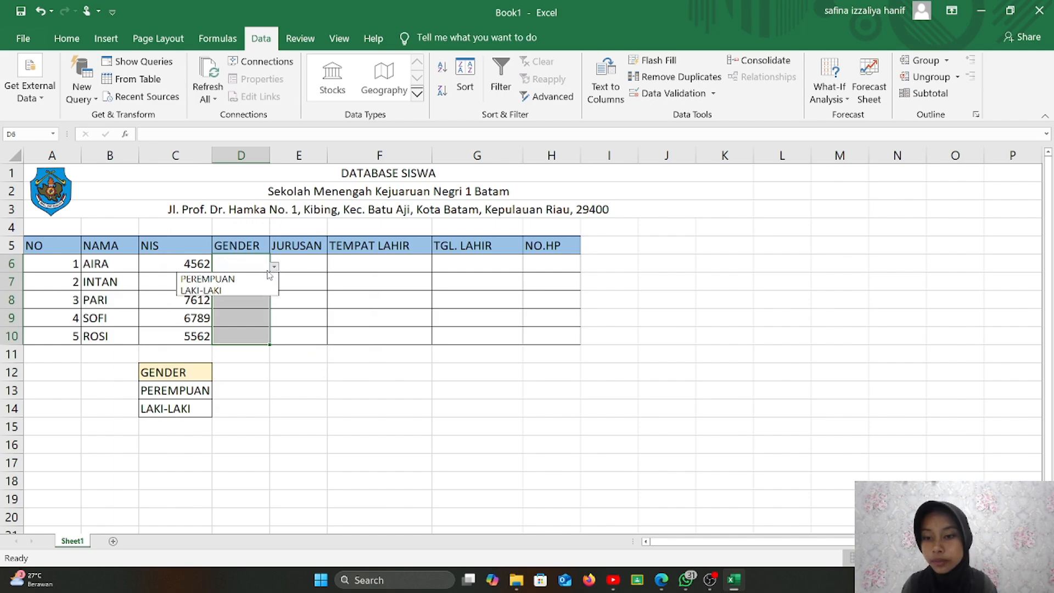
left_click(252, 279)
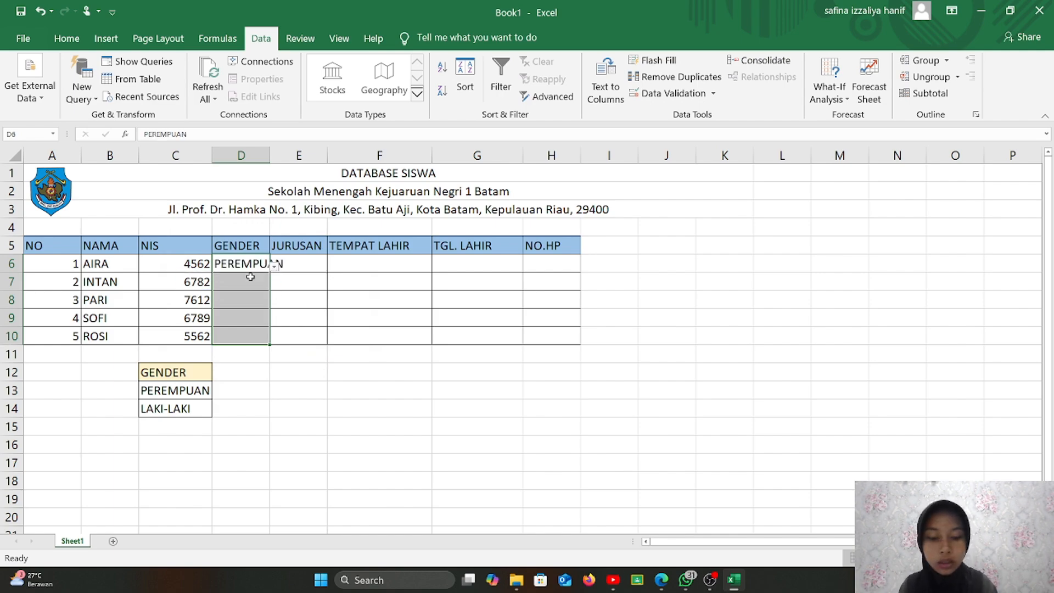
left_click_drag(269, 155, 294, 156)
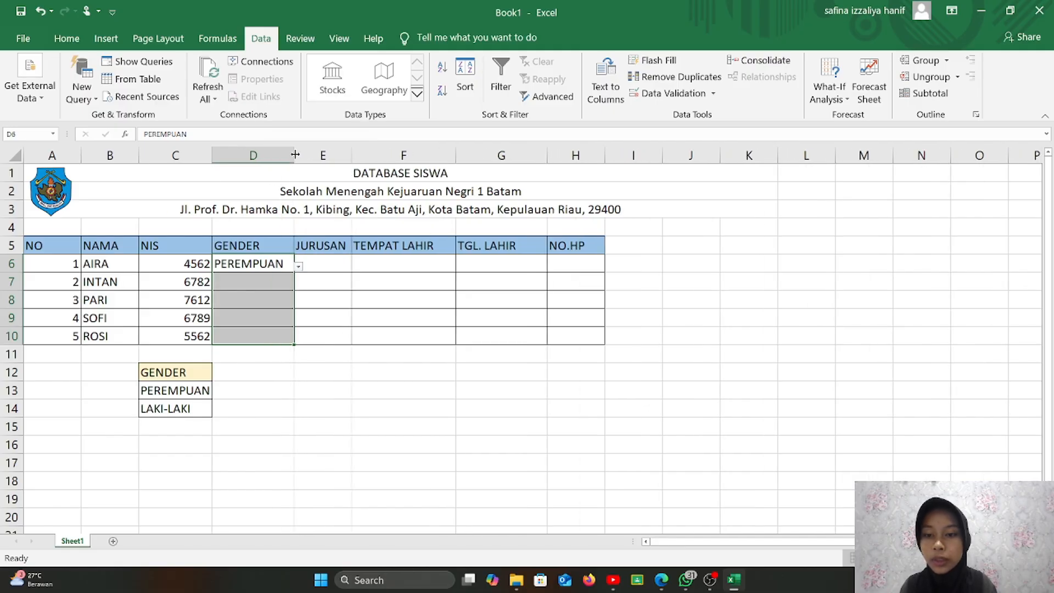
- Choose genders for D7:D10: PEREMPUAN, LAKI-LAKI for PARI, PEREMPUAN, PEREMPUAN
left_click(291, 283)
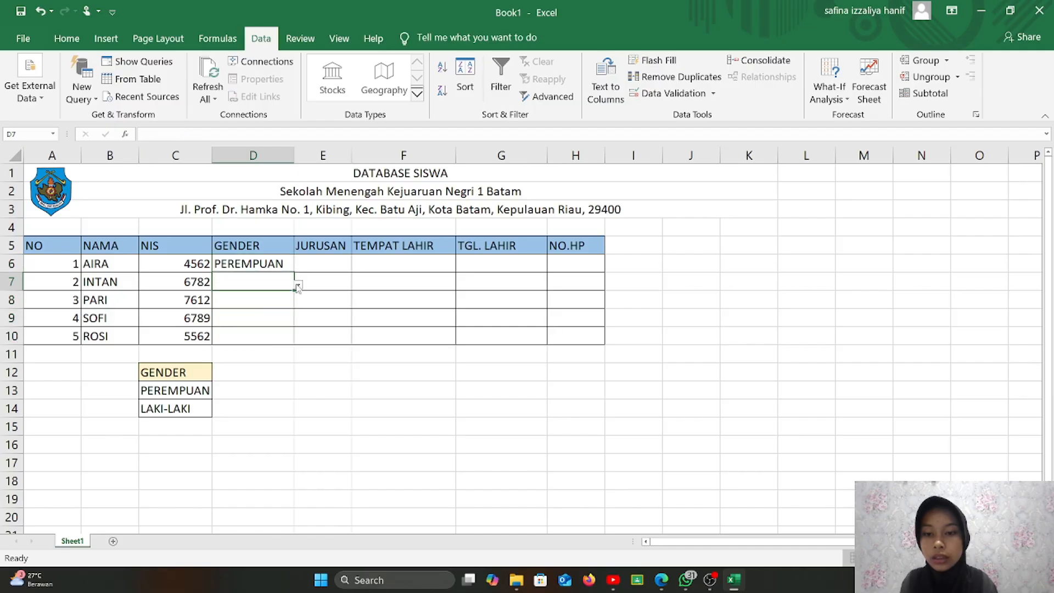
left_click(298, 285)
left_click(281, 297)
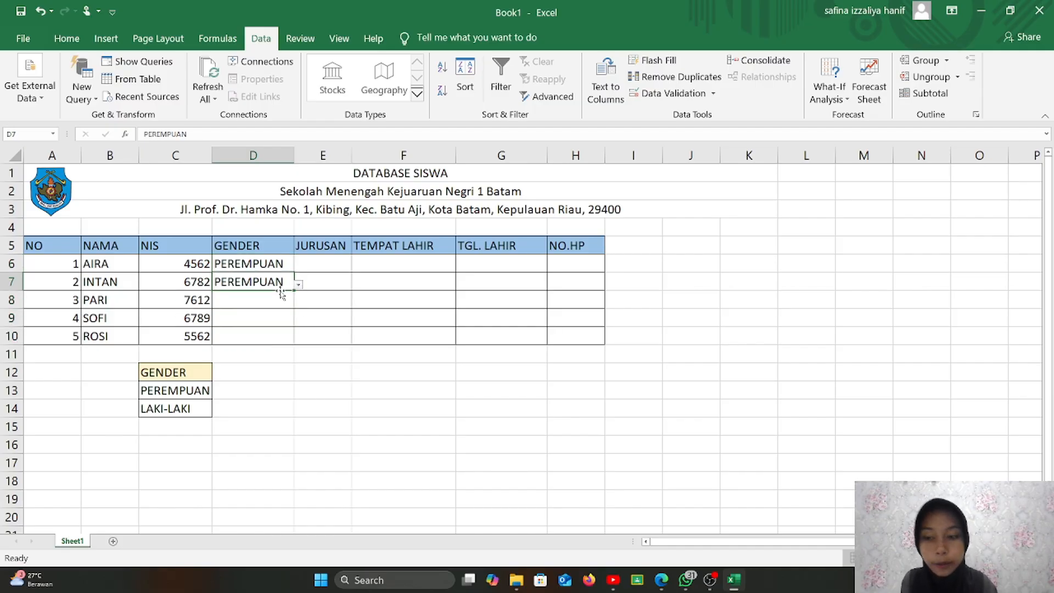
left_click(280, 296)
left_click(298, 303)
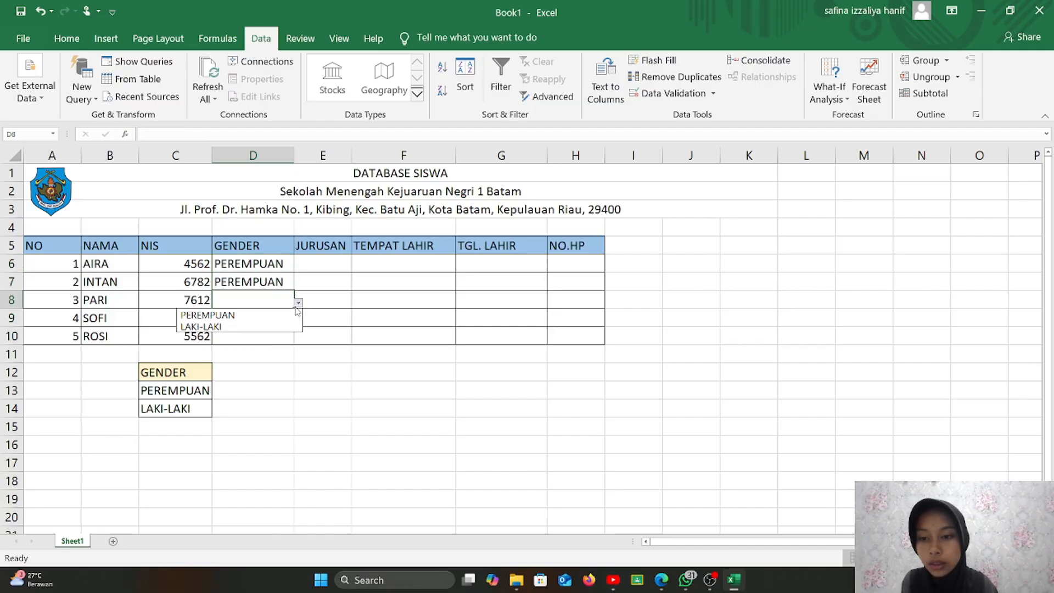
left_click(282, 326)
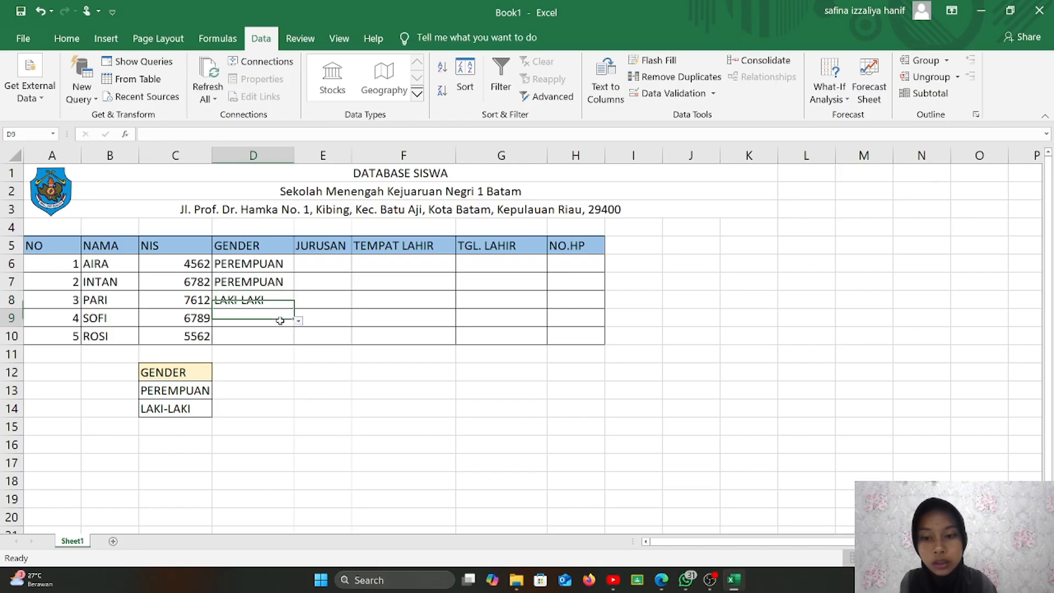
left_click(280, 320)
left_click(298, 322)
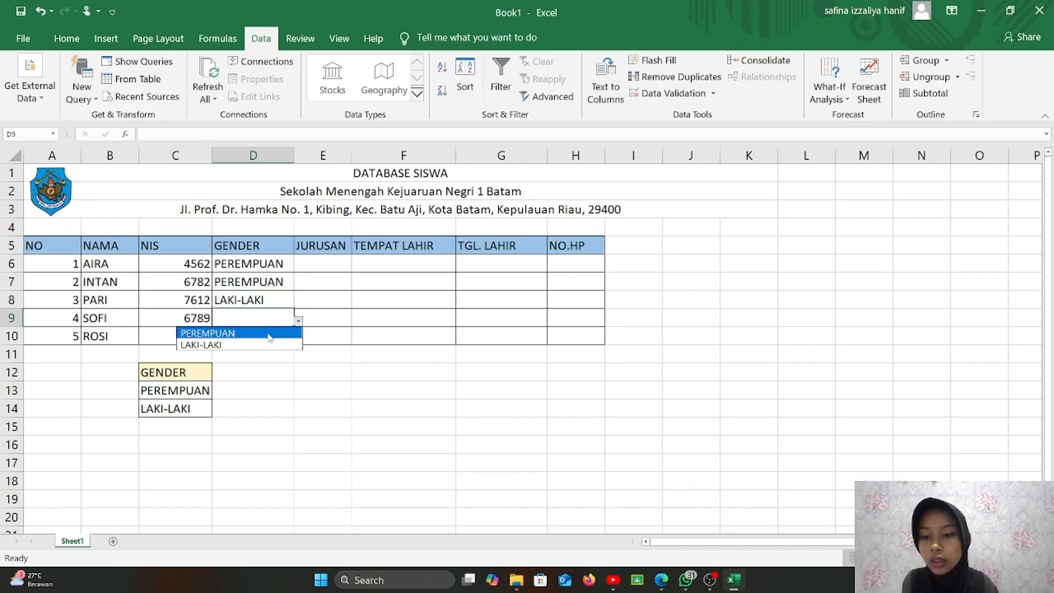
left_click(269, 333)
left_click(268, 336)
left_click(298, 338)
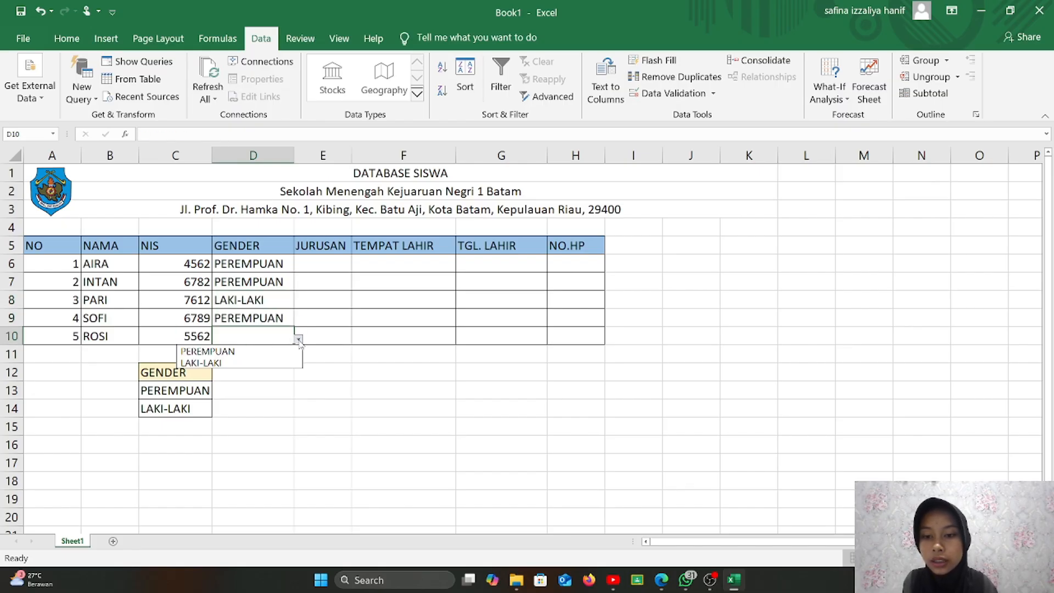
left_click(283, 351)
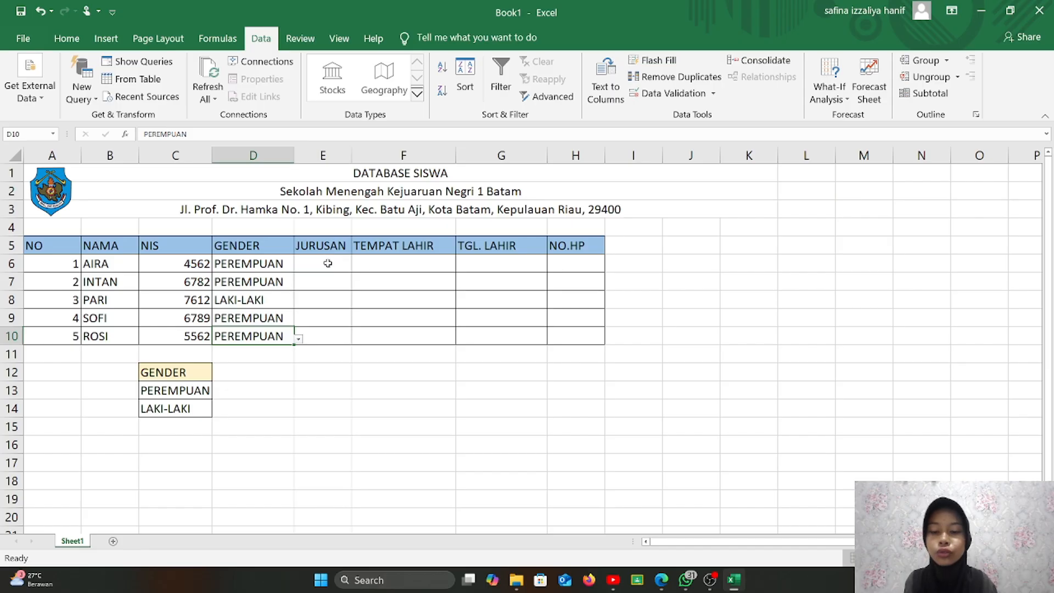
left_click(327, 263)
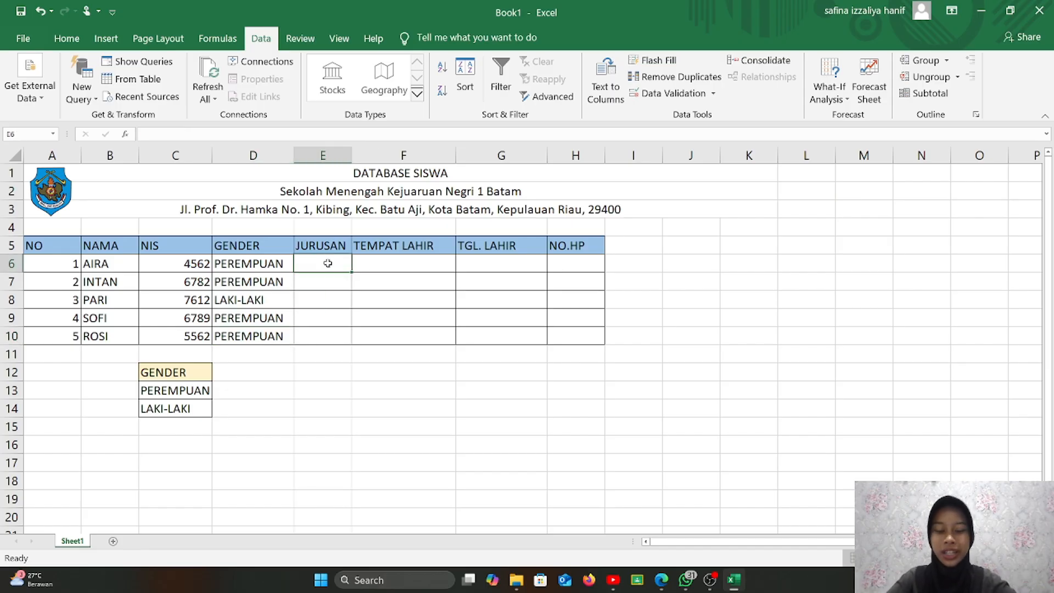
- Enter the JURUSAN values TKJ, TPM, TOI, TPM, TEI in E6:E10
type("TKJ")
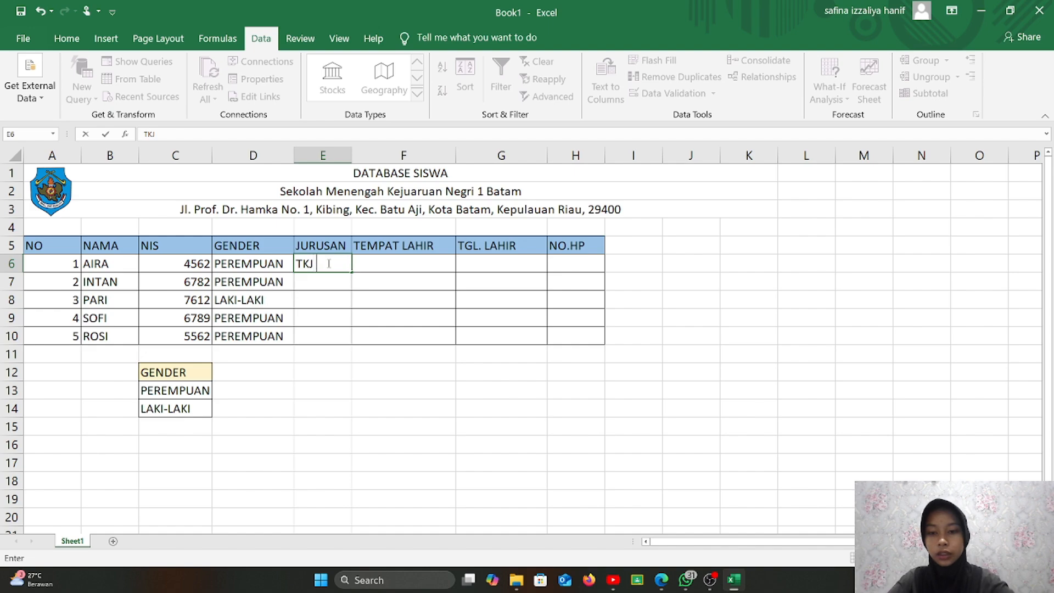
key("Return")
type("RT")
key("BackSpace")
key("BackSpace")
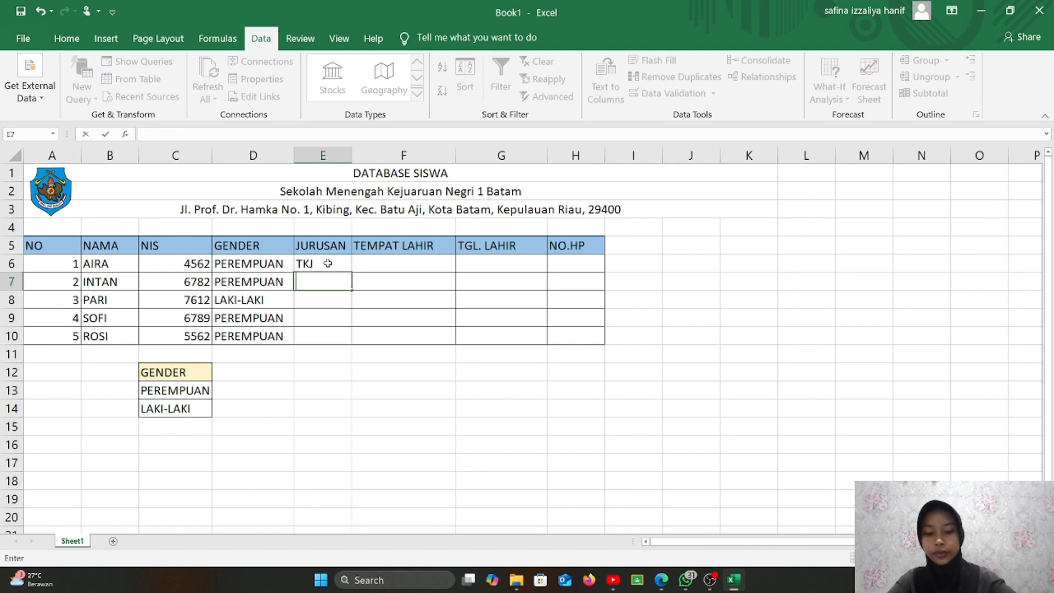
type("TPM")
key("Return")
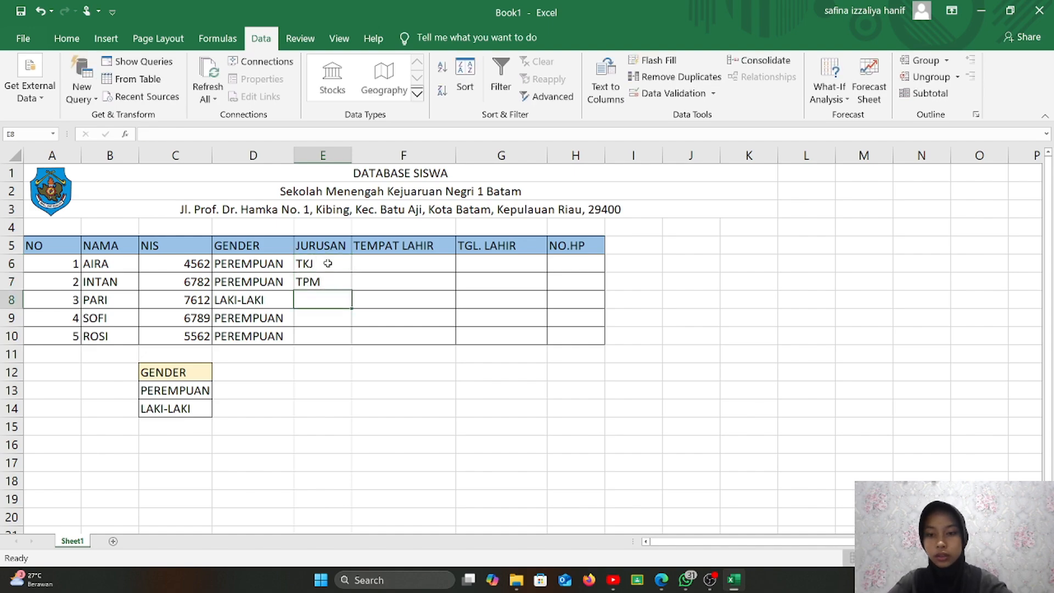
type("TOI")
key("Return")
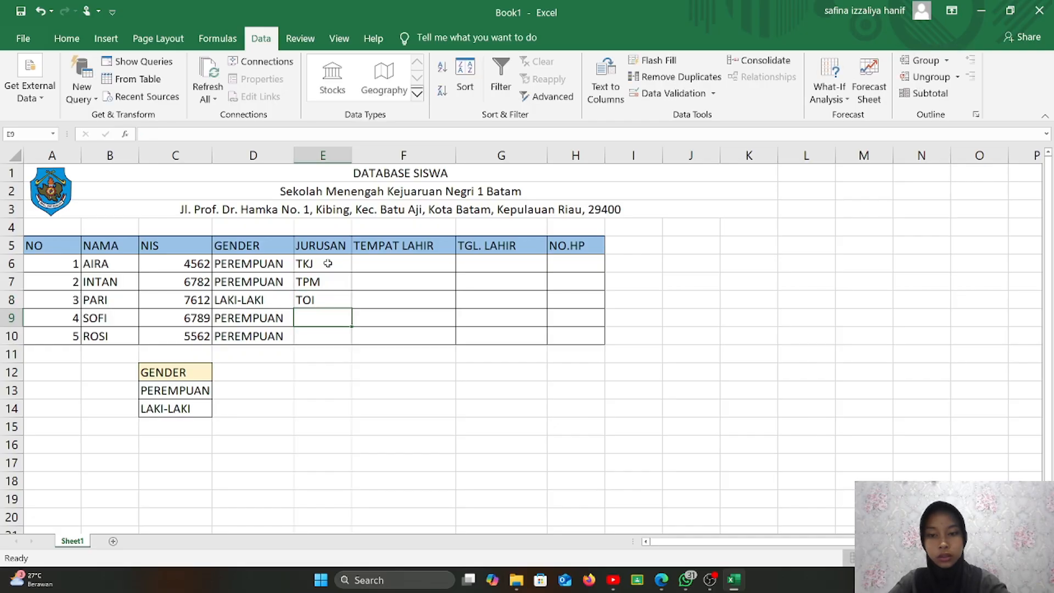
type("T")
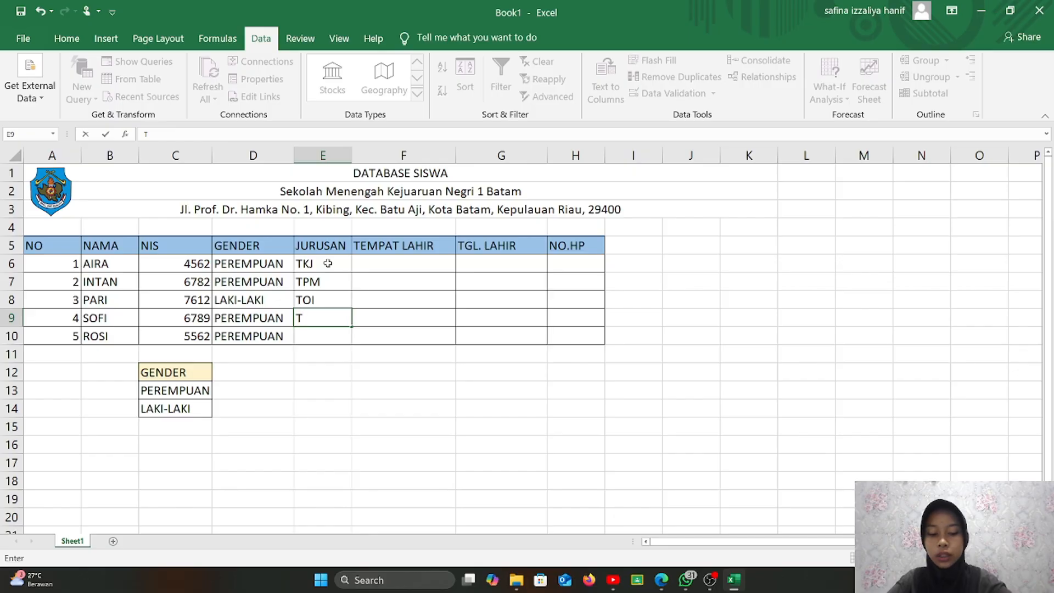
type("PM")
key("Return")
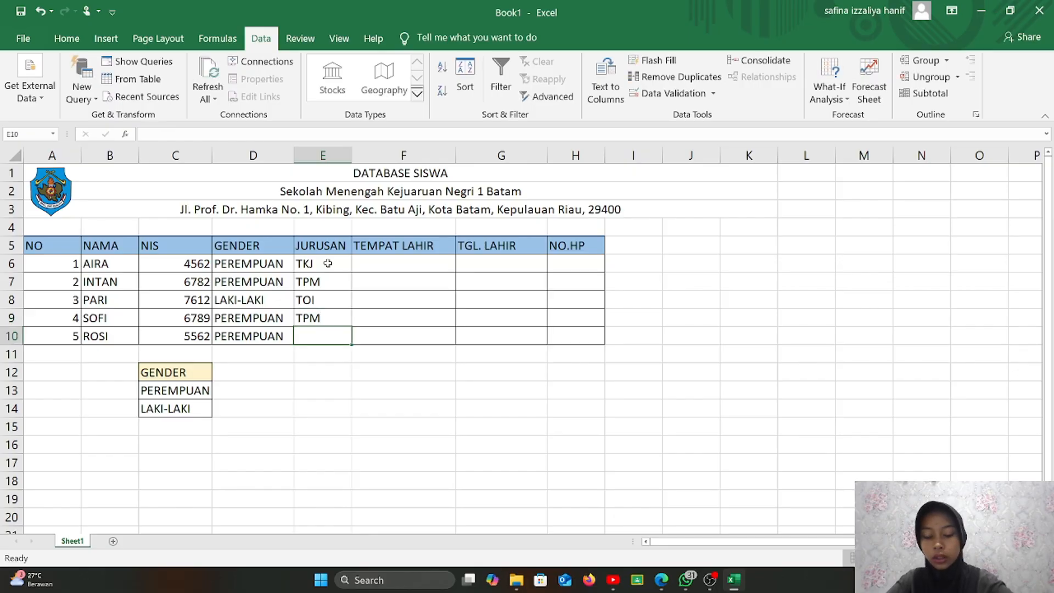
type("TE")
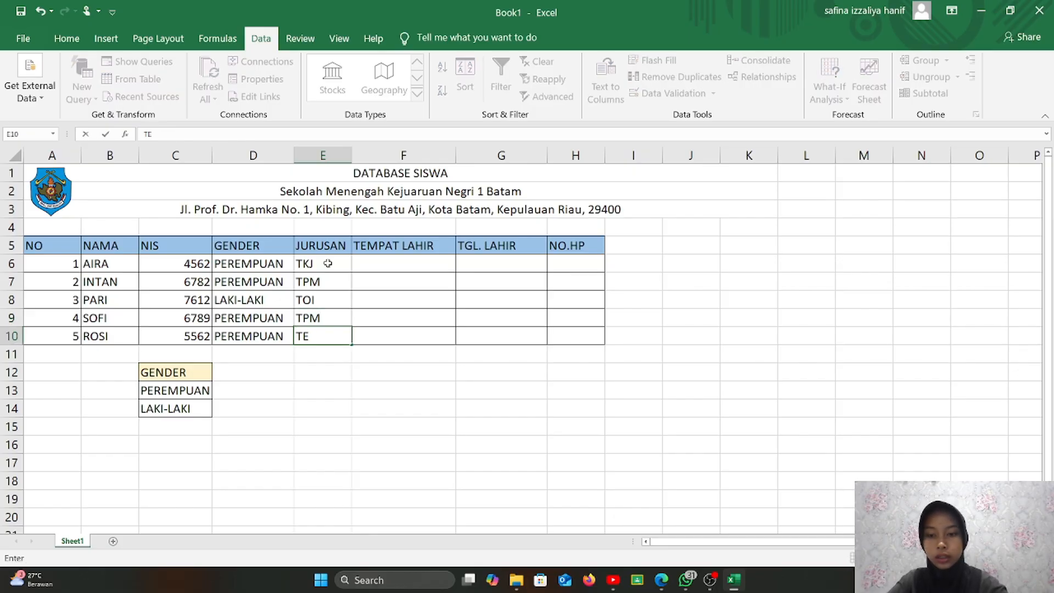
type("I")
left_click(389, 277)
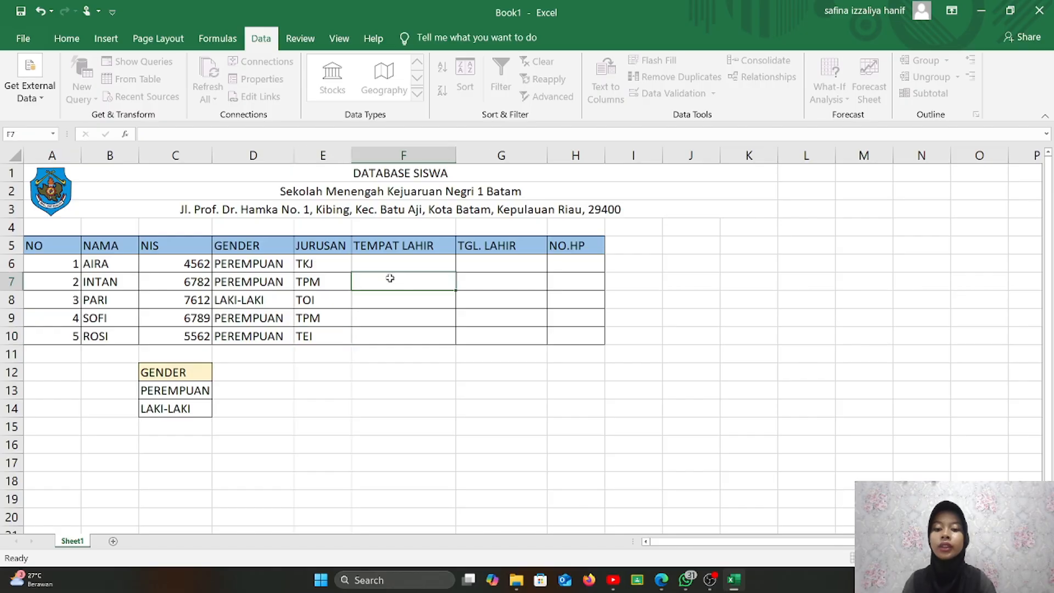
- Enter birthplaces BATAM, SURABAYA, BANDUNG, JOGJA, MALUKU in F6:F10
type("BATAM")
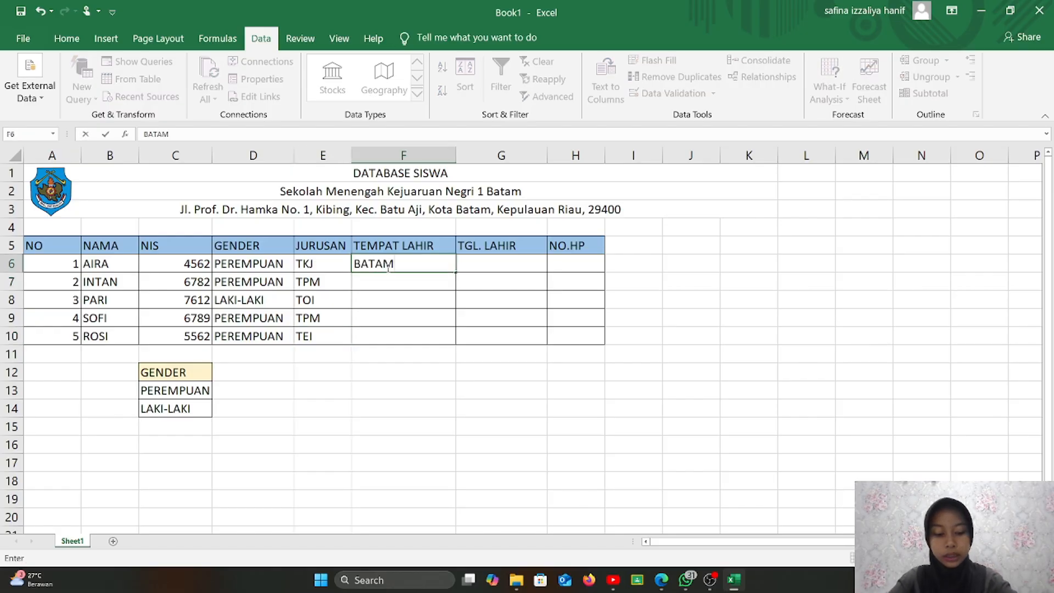
key("Return")
type("SURABAYA")
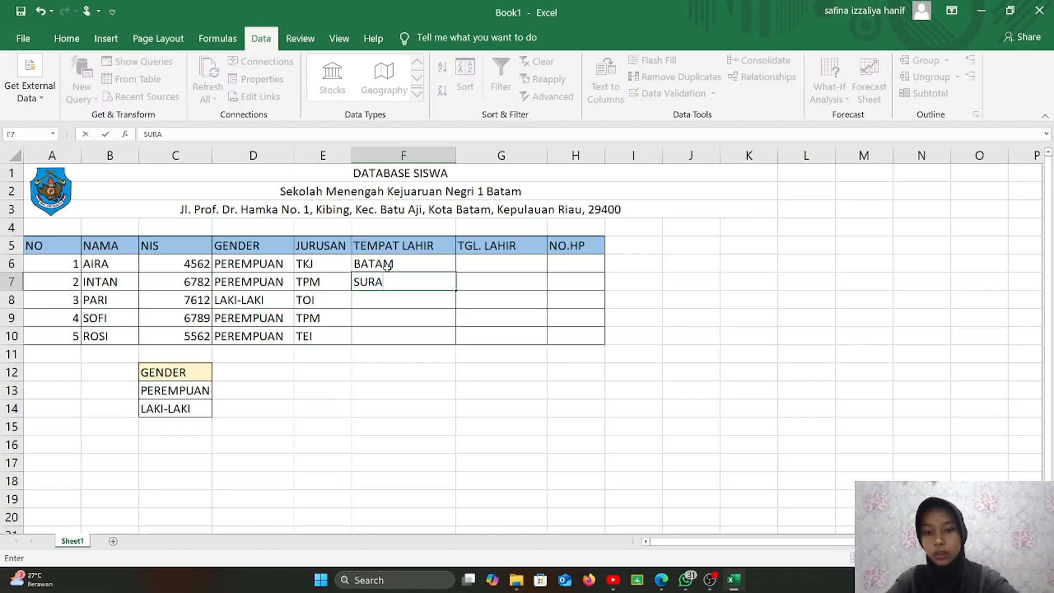
key("Return")
type("BANDUNG")
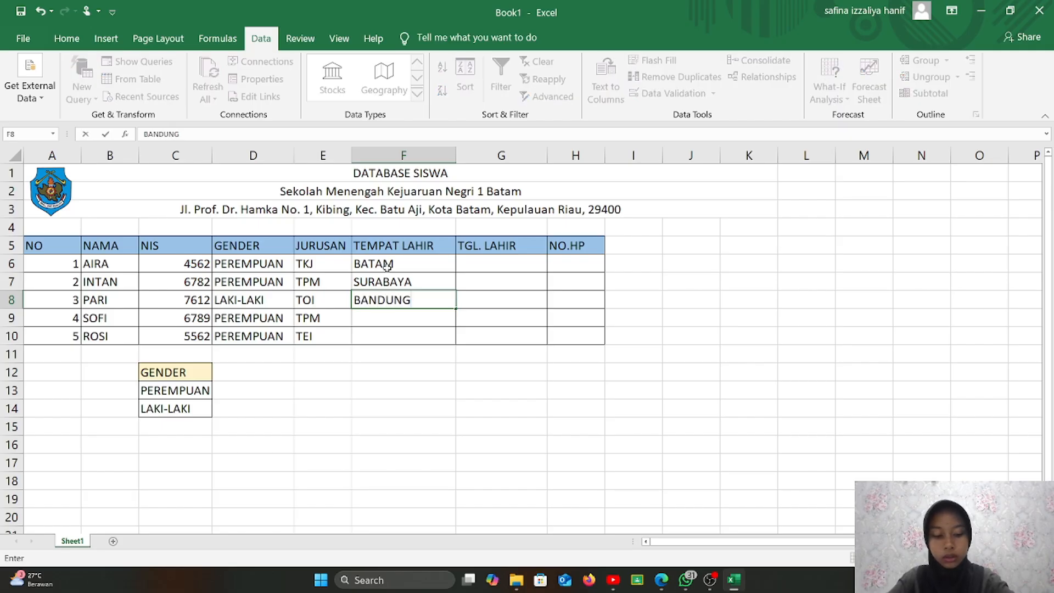
key("Return")
type("JOGJA")
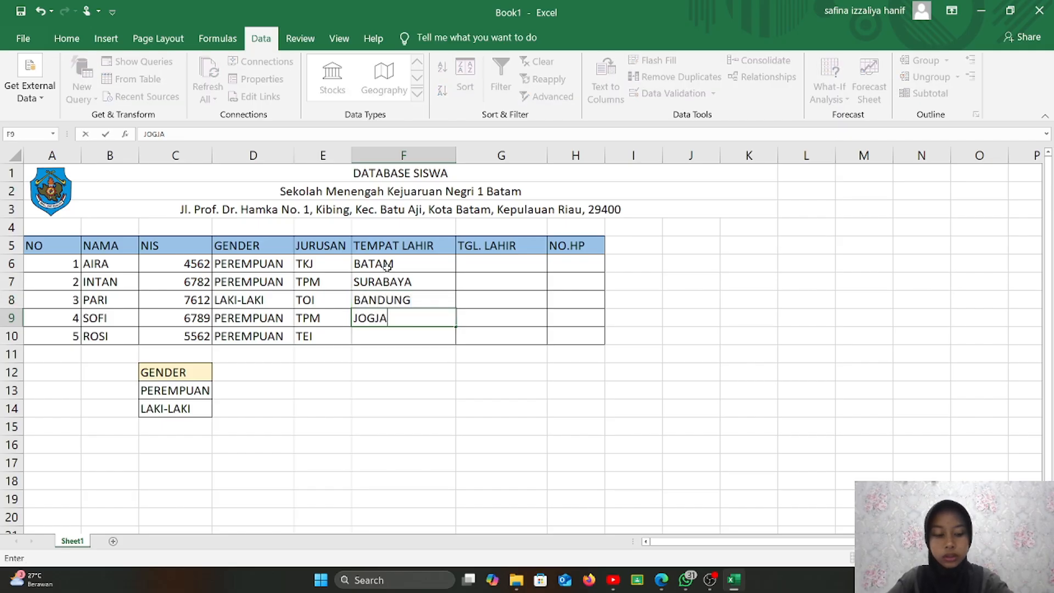
key("Return")
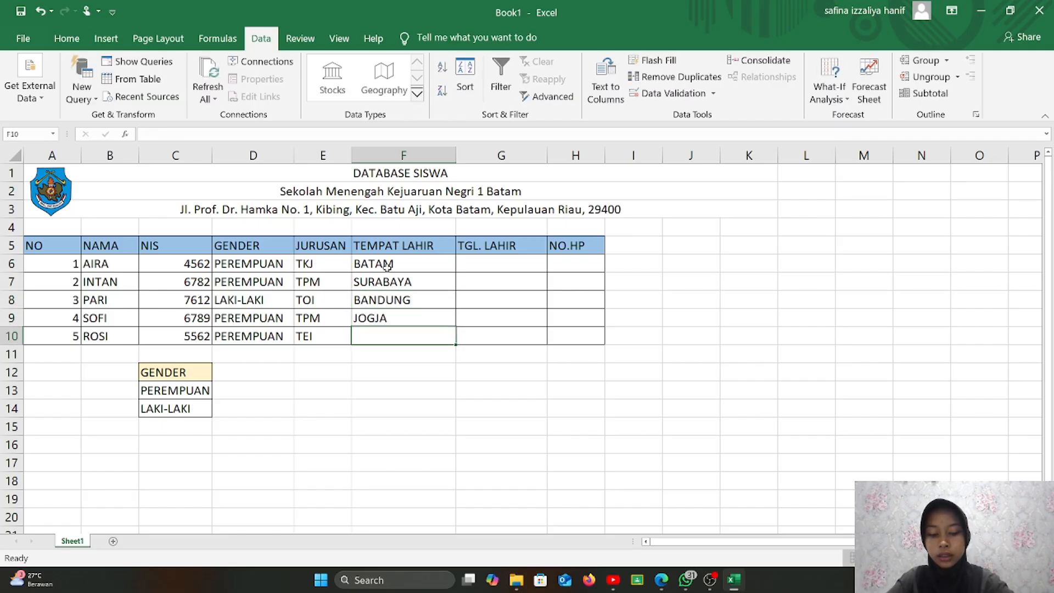
type("MALUKU")
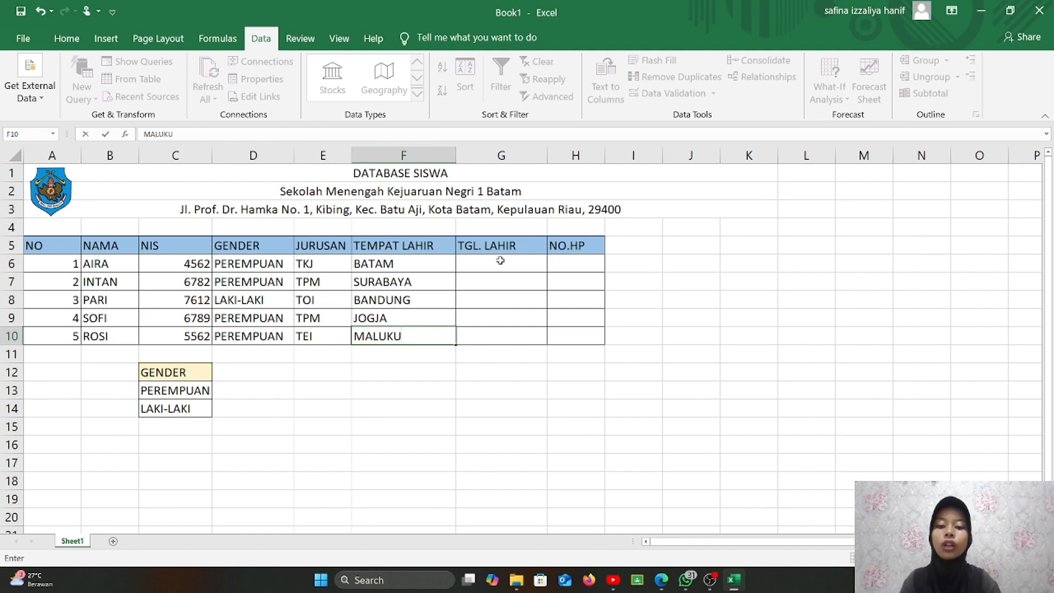
left_click(501, 263)
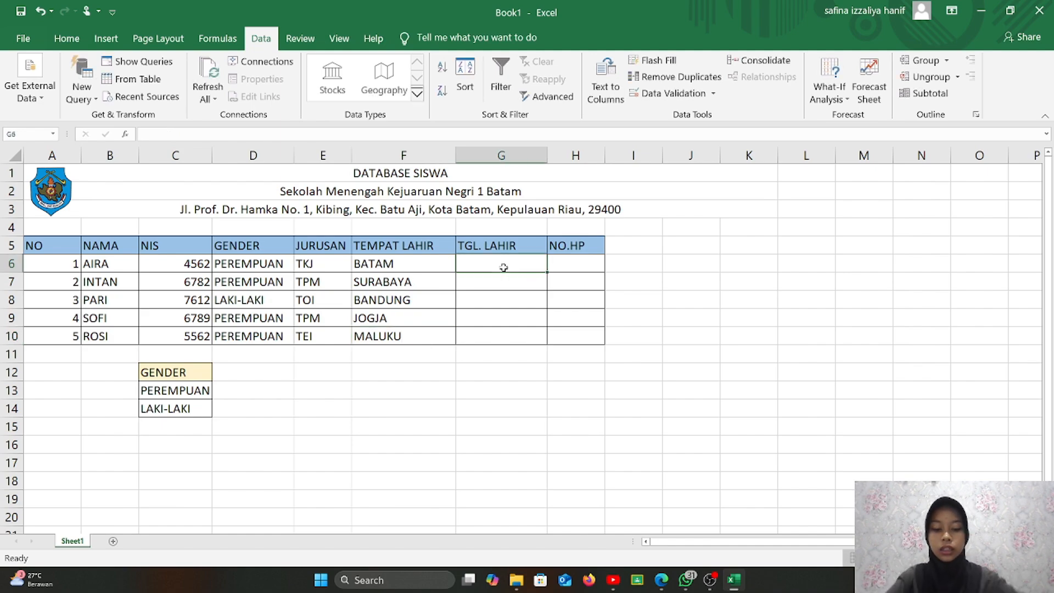
type("02/")
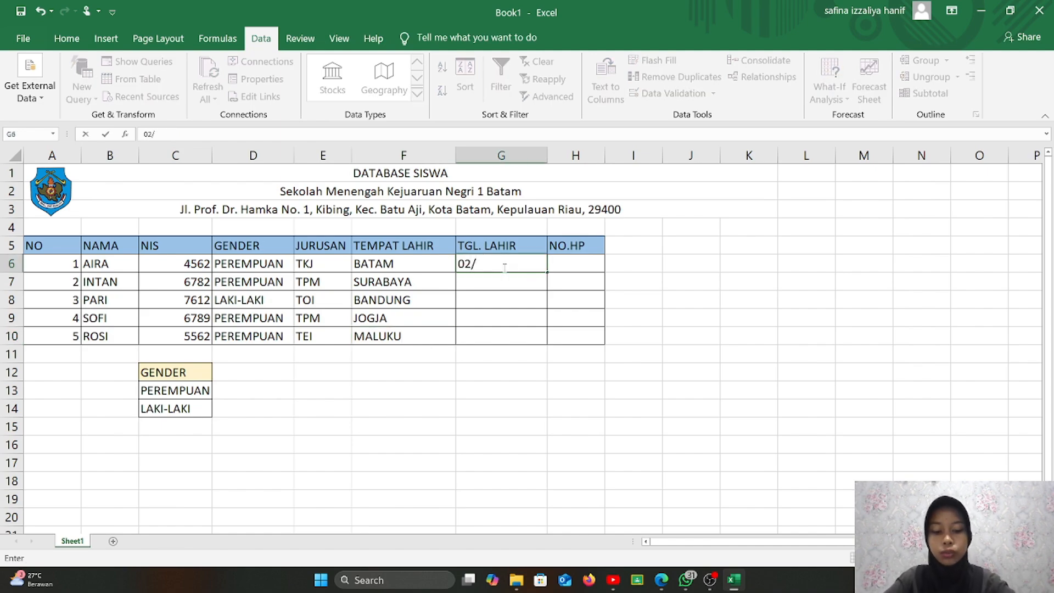
type("07/2006")
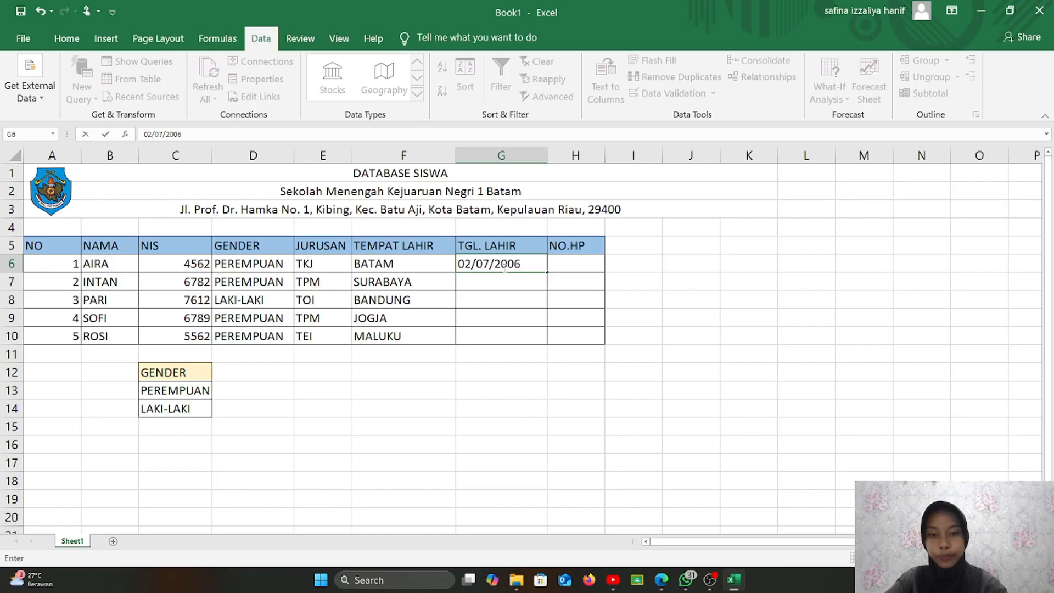
key("Return")
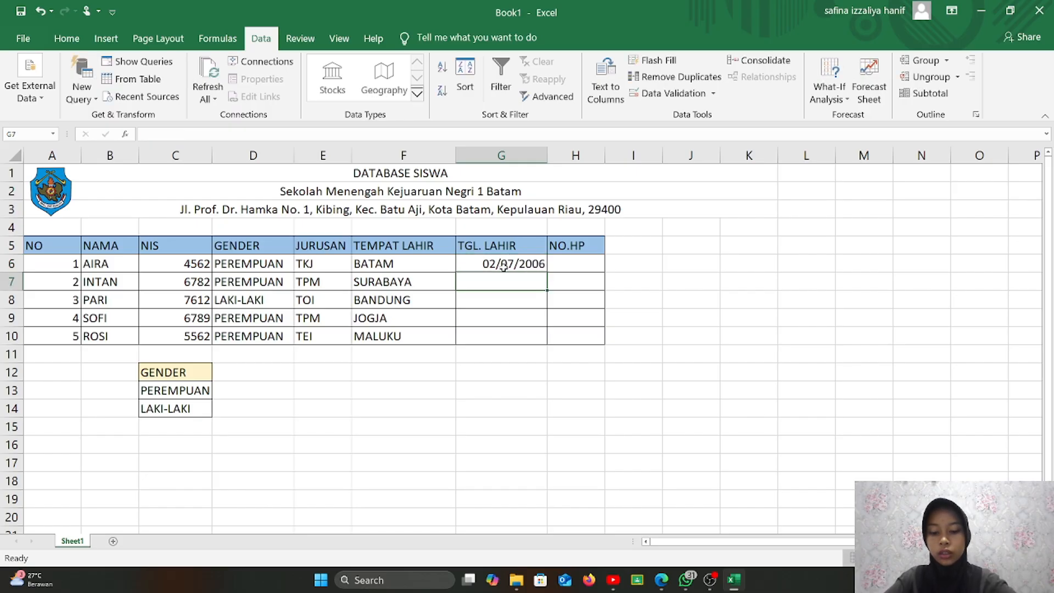
type("06/")
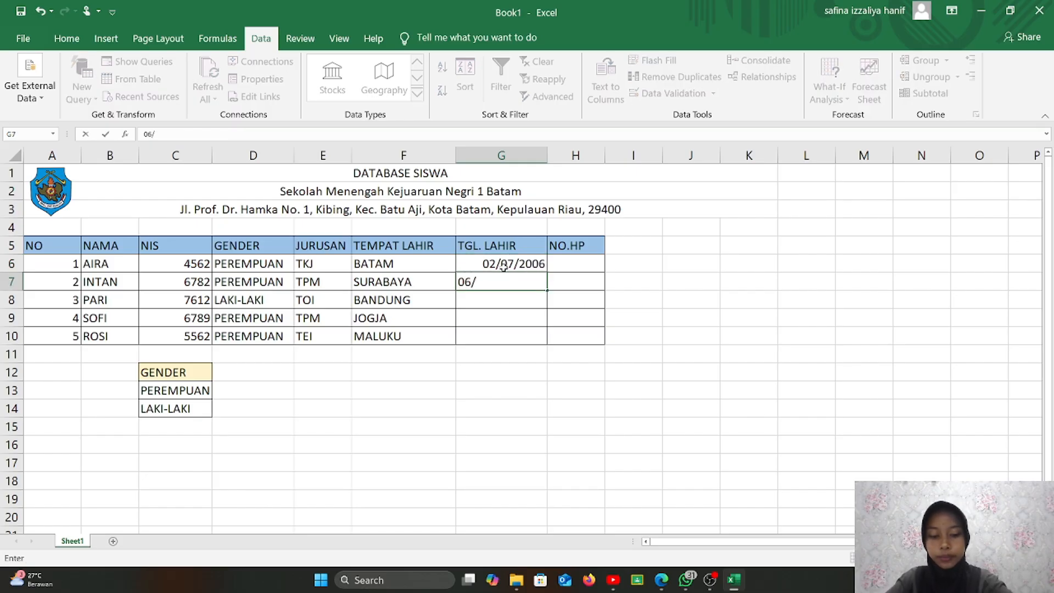
type("07/2")
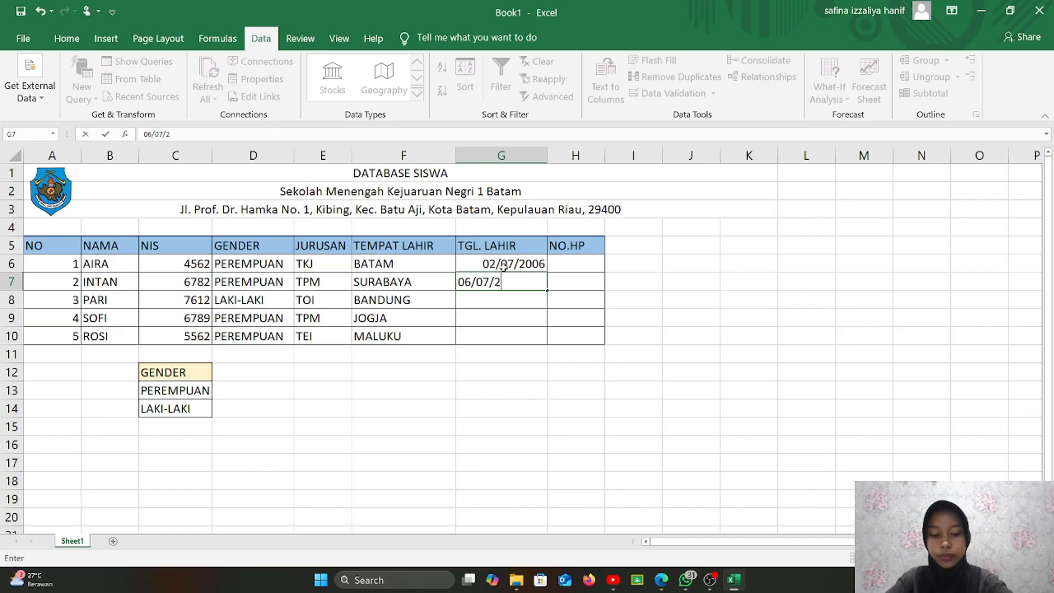
type("006")
key("Return")
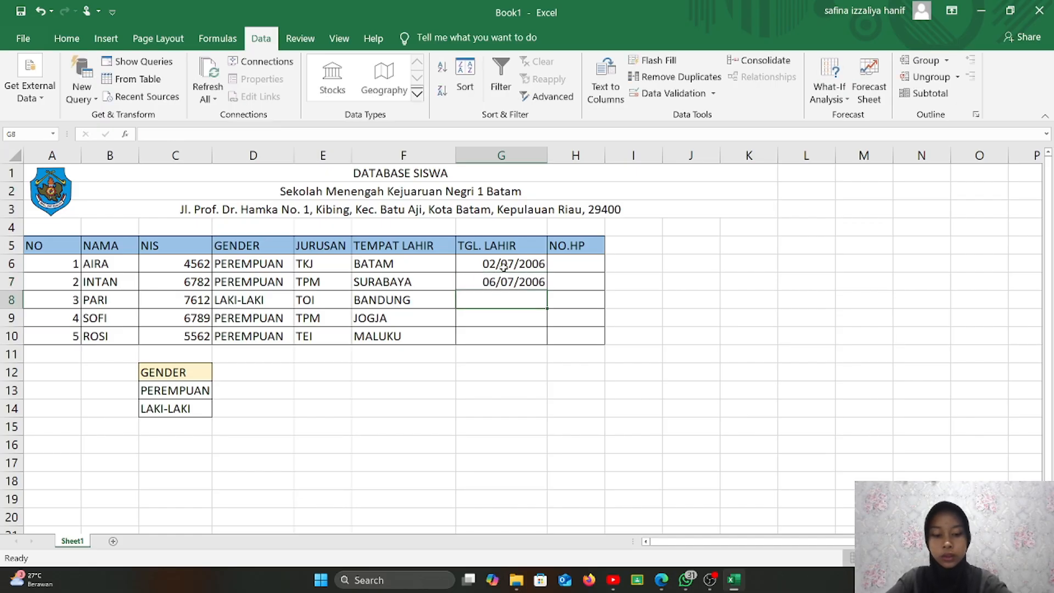
type("04/")
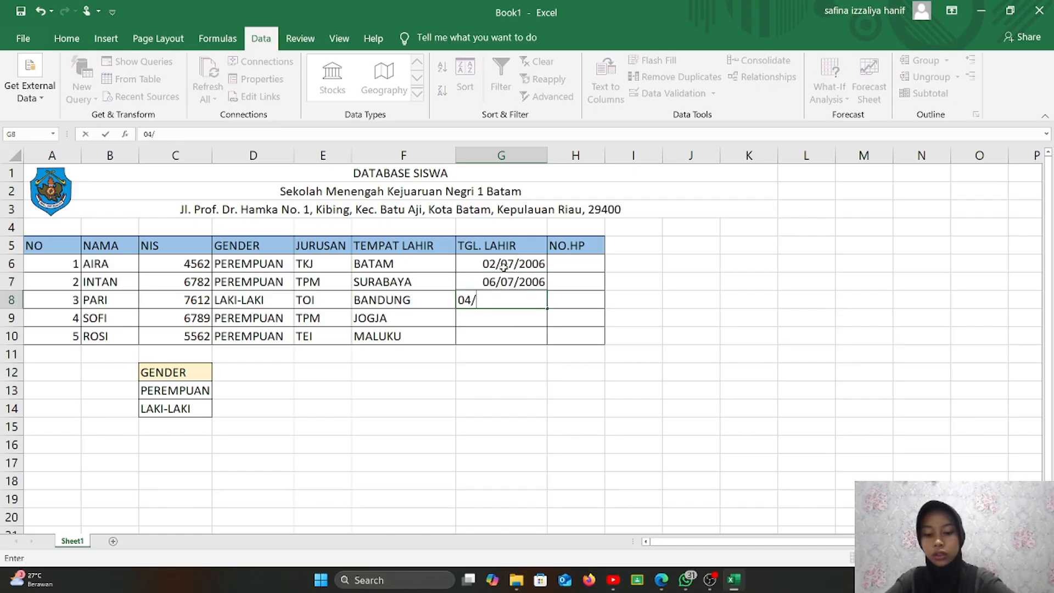
type("02/")
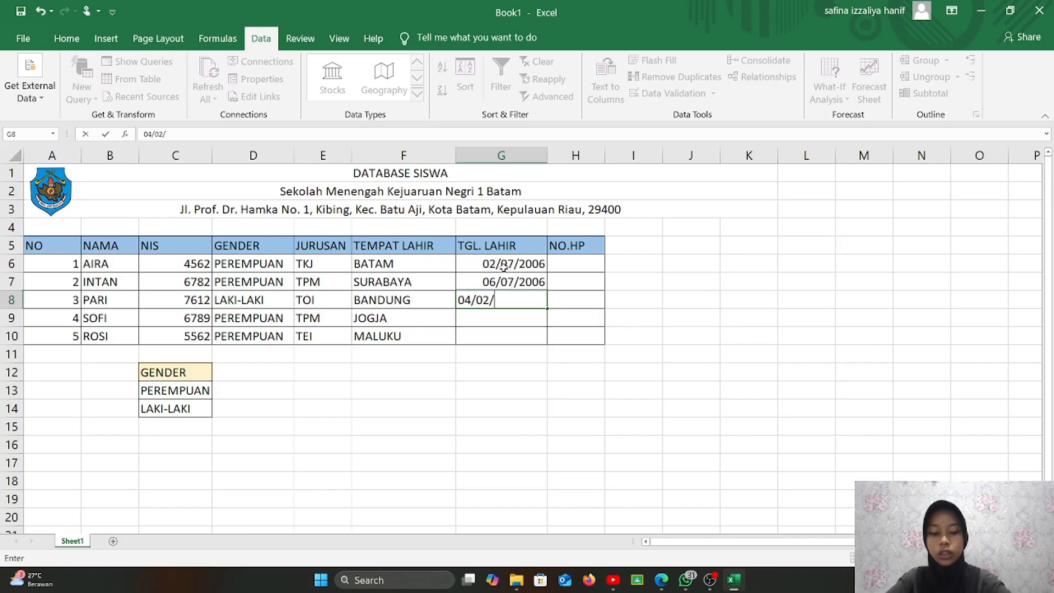
type("2006")
key("Return")
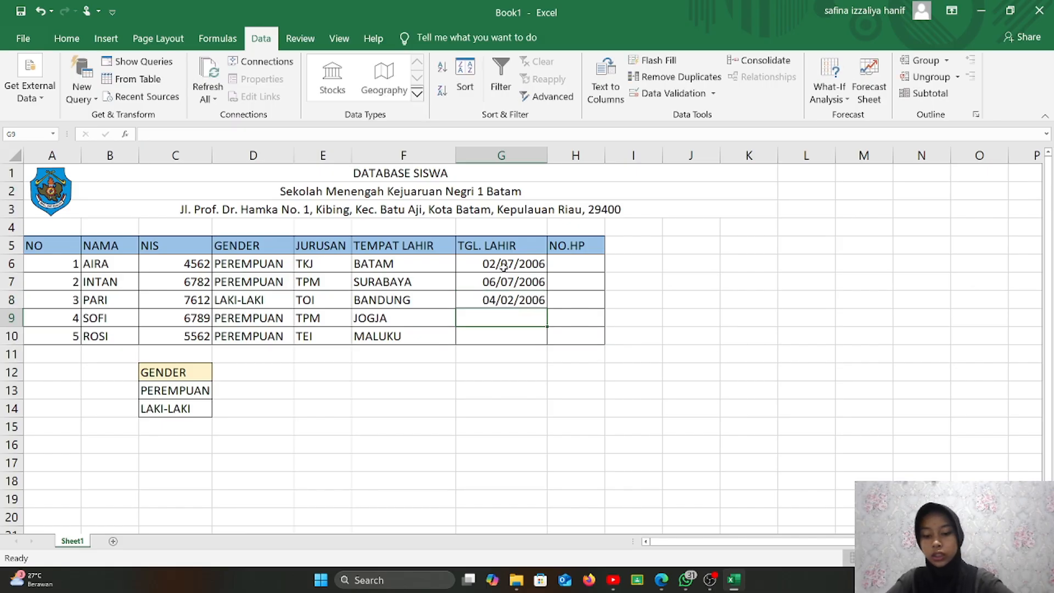
type("15/0")
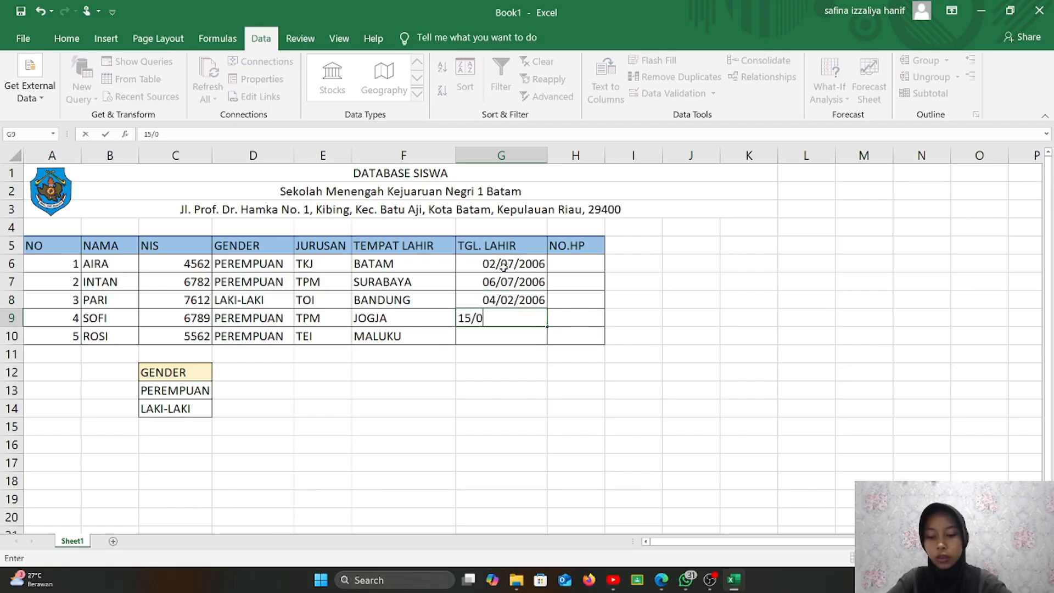
type("1/20")
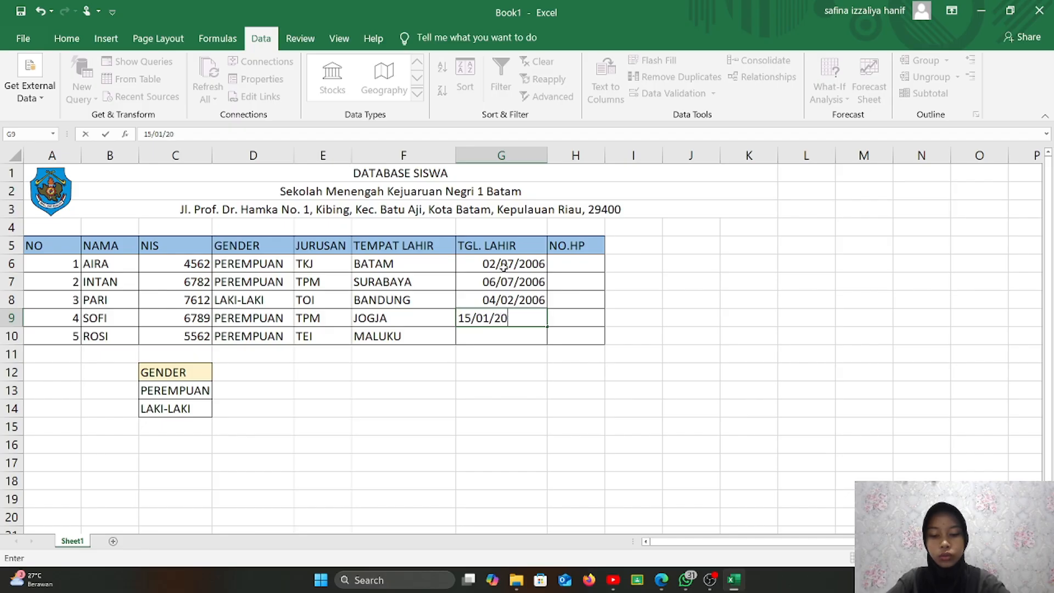
type("06")
key("Return")
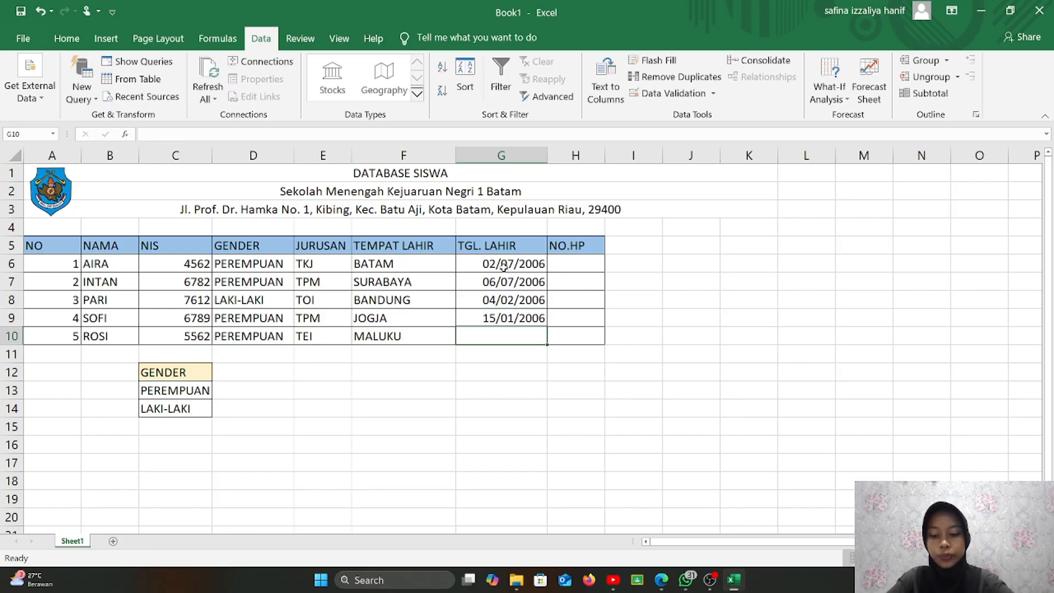
type("22")
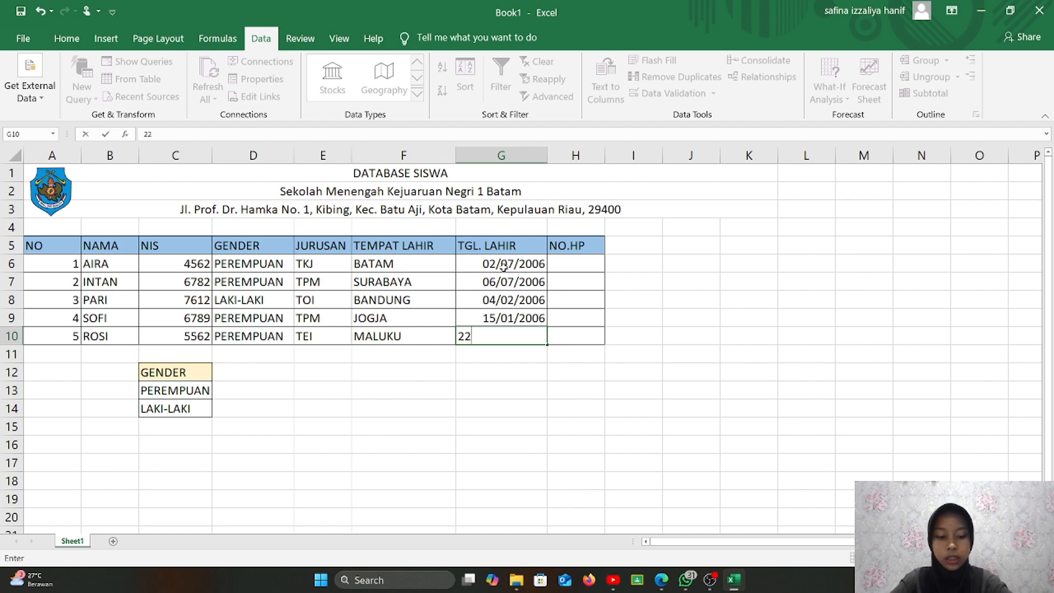
type("/04")
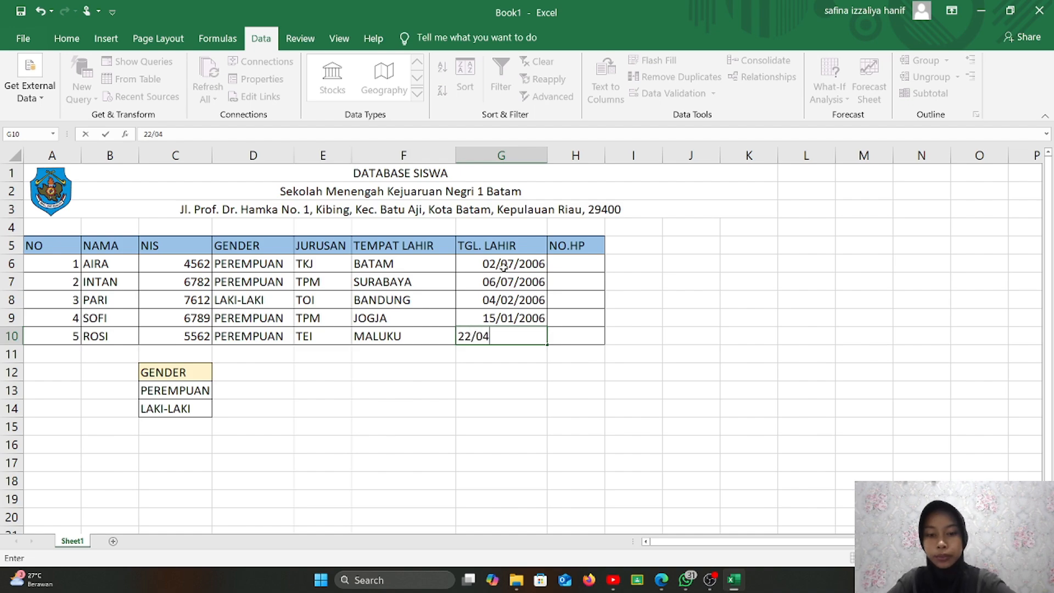
type("02006")
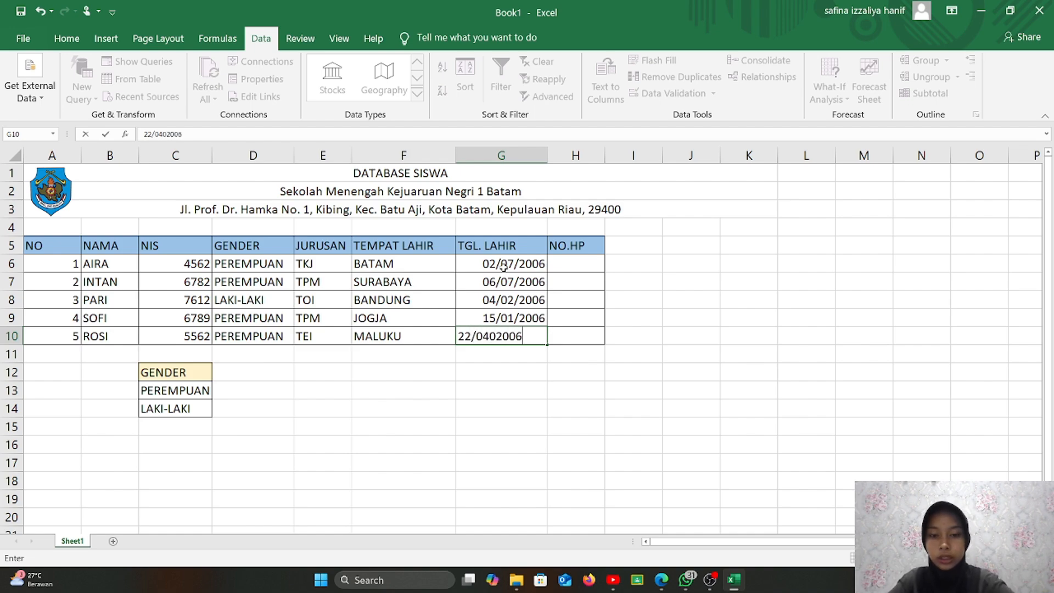
key("BackSpace")
key("BackSpace")
key("BackSpace")
key("BackSpace")
key("BackSpace")
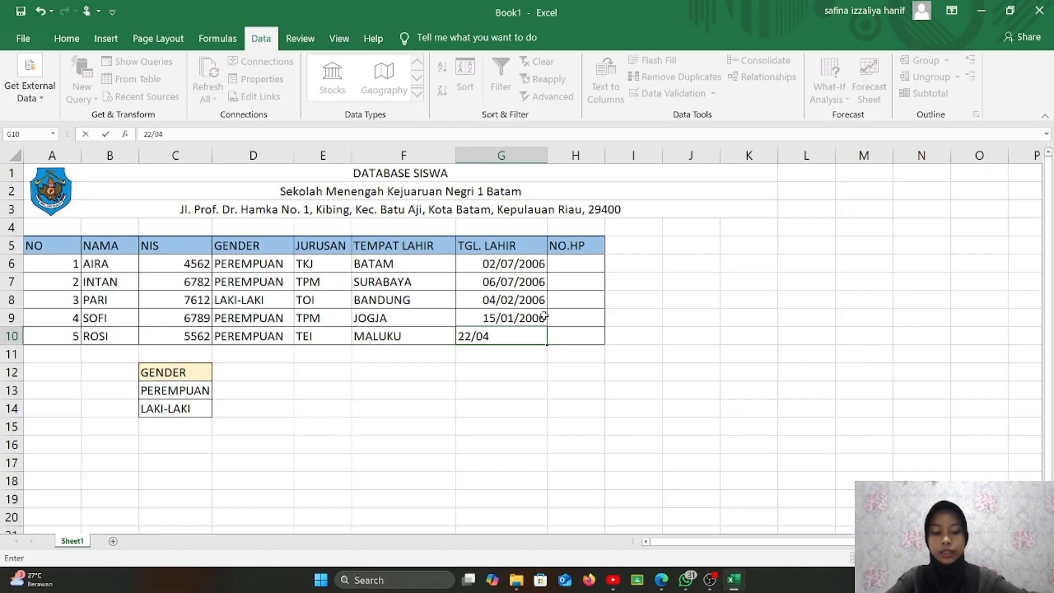
type("/2006")
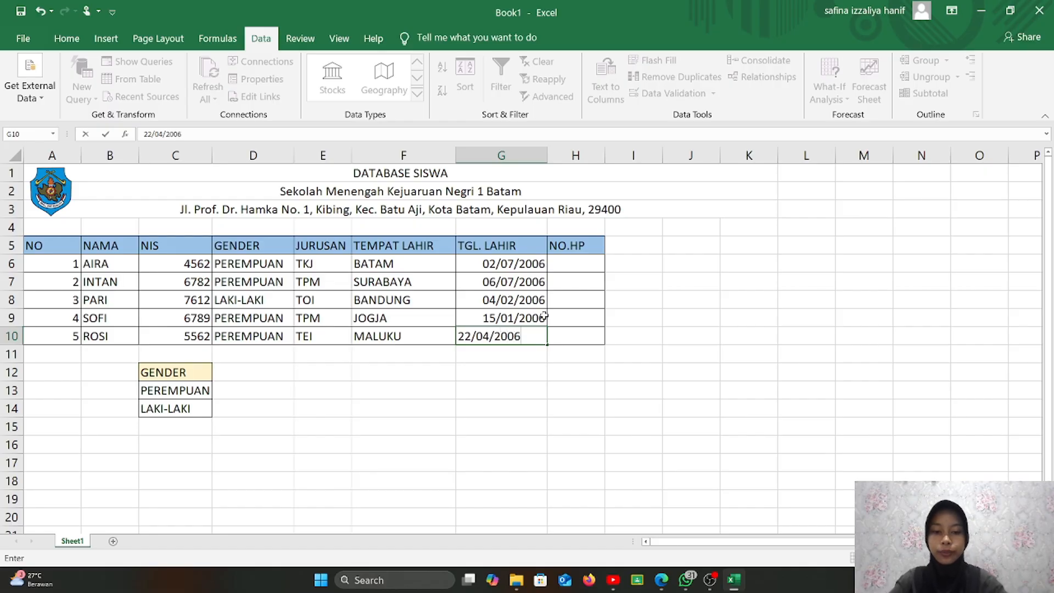
left_click(577, 270)
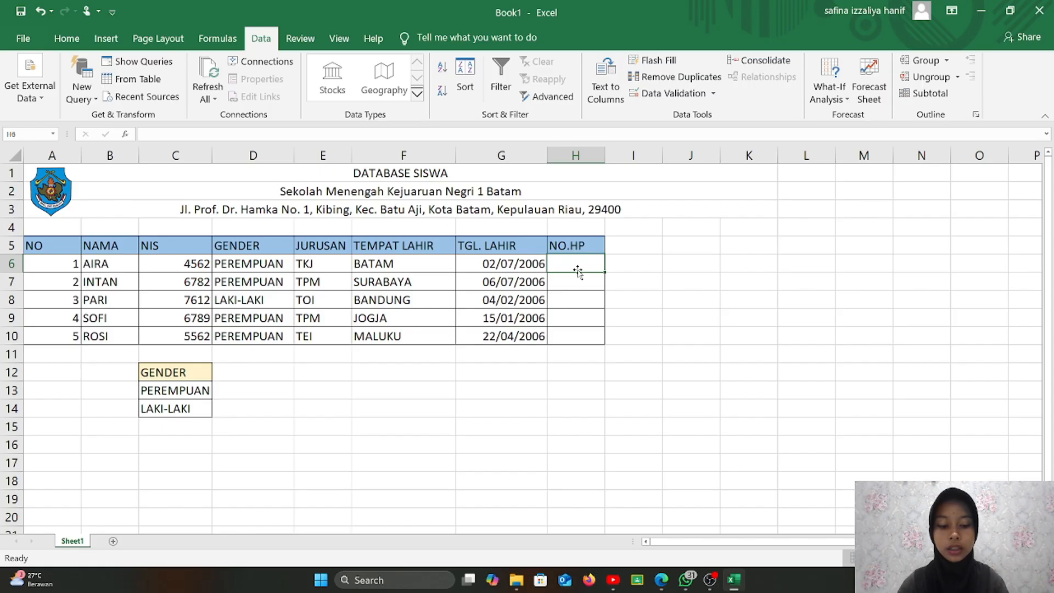
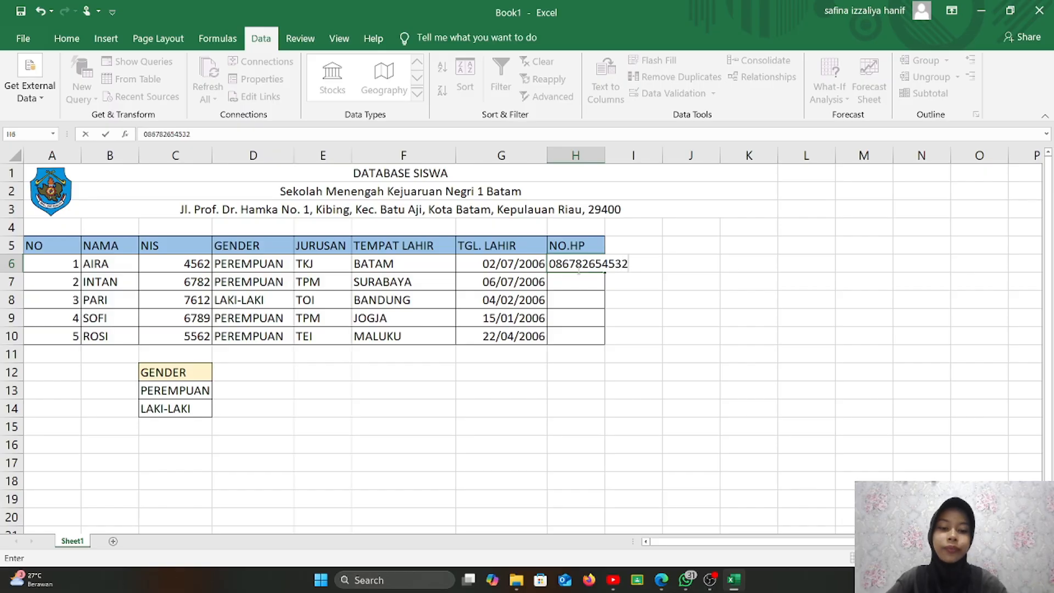
- Enter AIRA's phone number in H6 and copy it down through H10
left_click(594, 284)
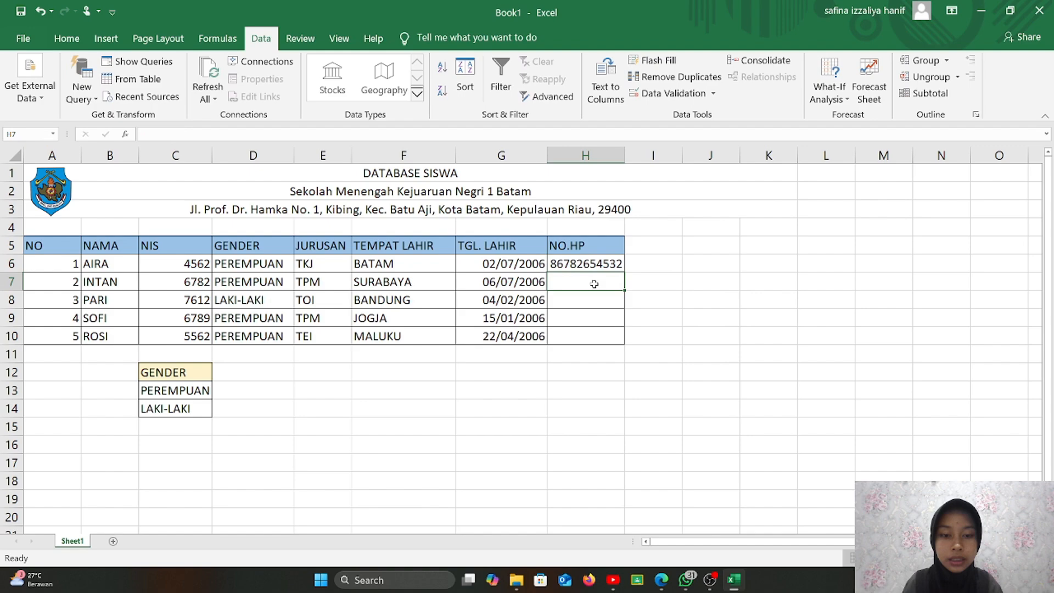
left_click(614, 261)
left_click_drag(624, 272, 620, 345)
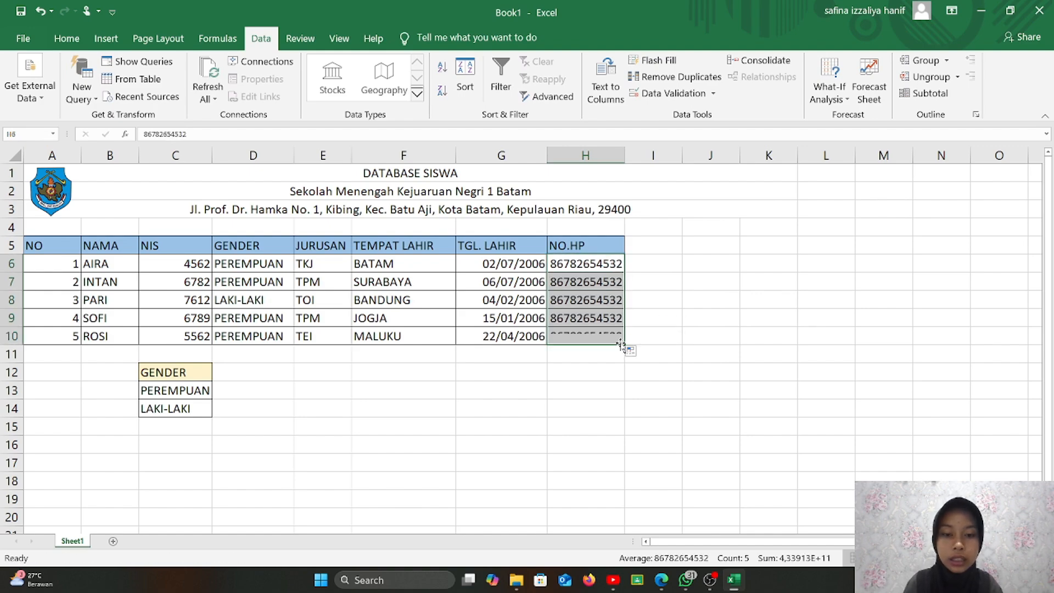
left_click(637, 321)
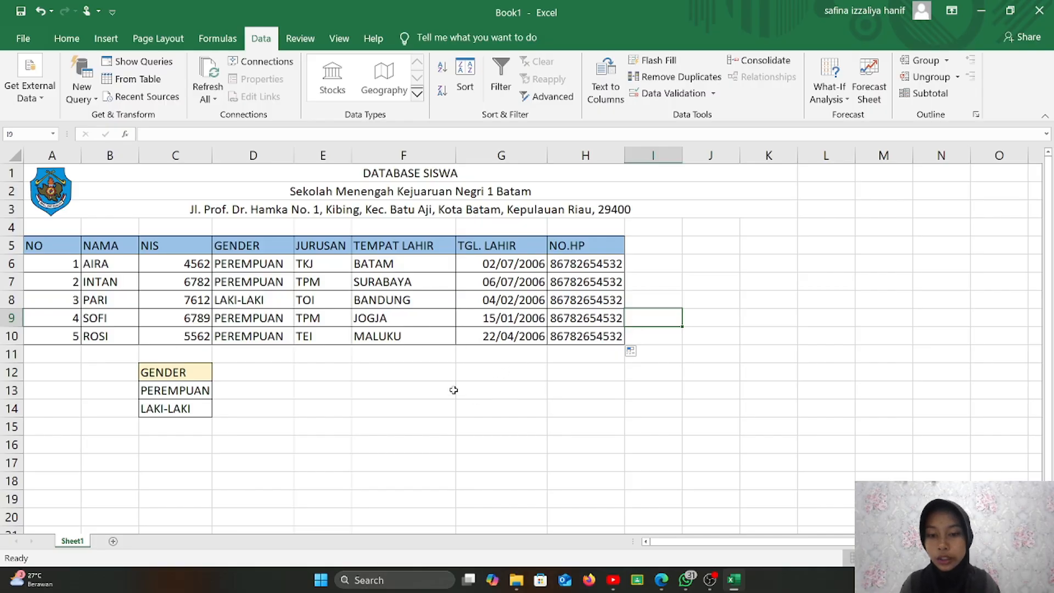
left_click(407, 385)
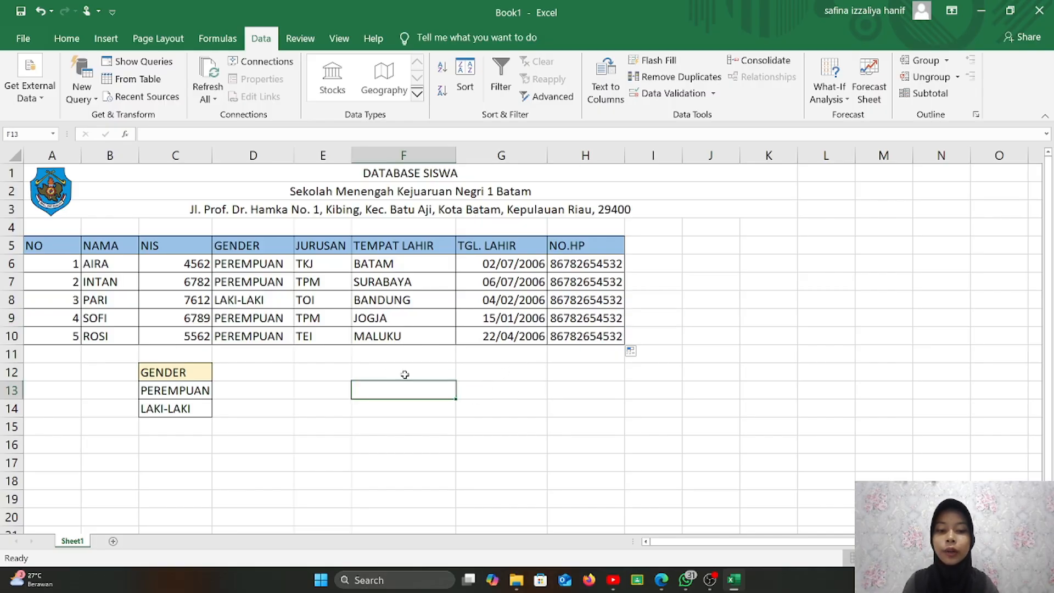
left_click(405, 374)
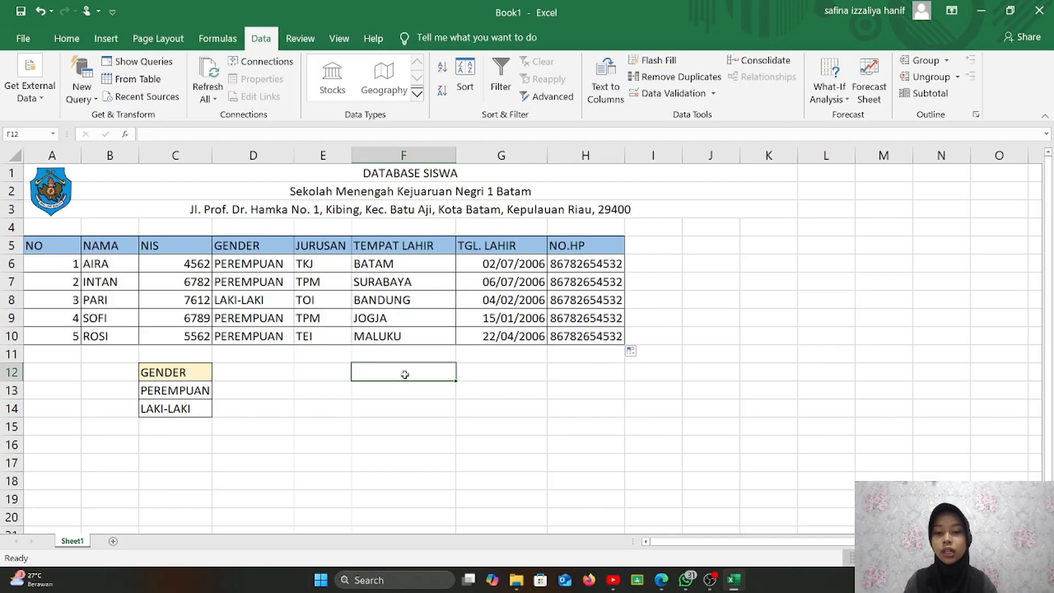
left_click(692, 251)
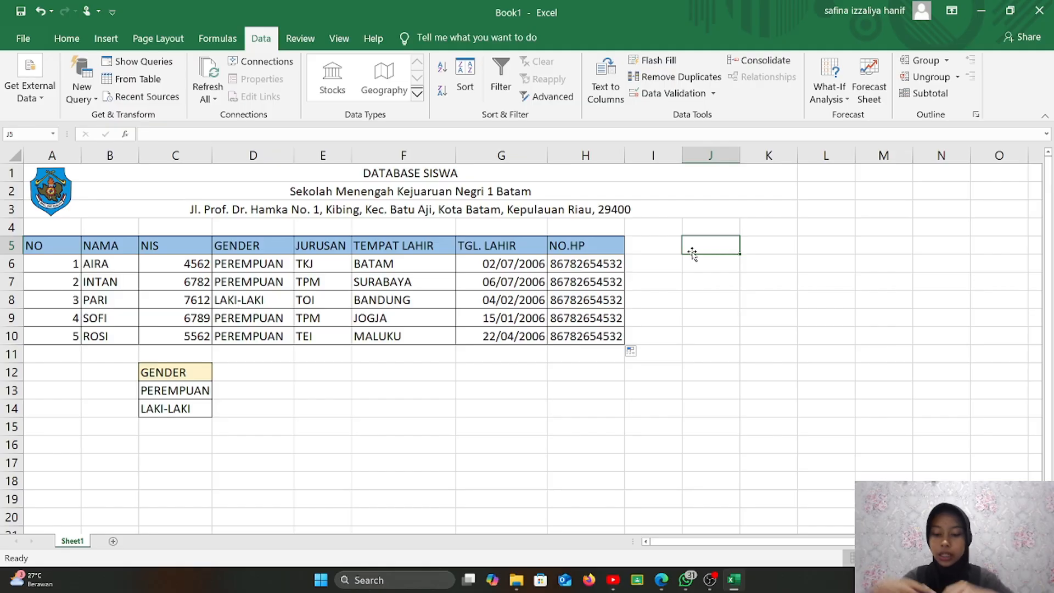
- Type DATABASE in J5 and merge and centre it across J5:L5
type("DATA")
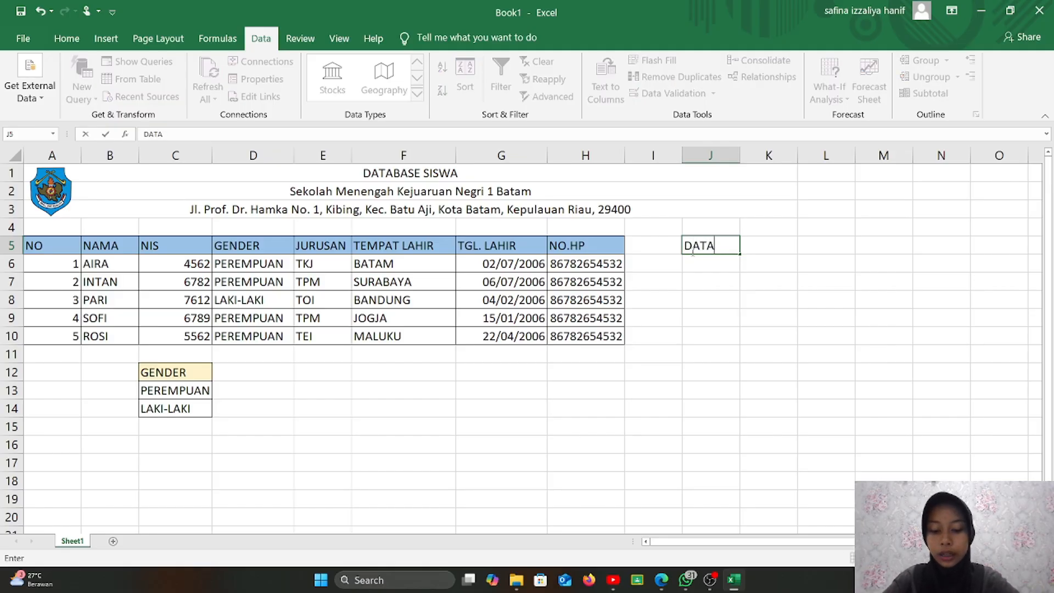
type("BASE")
key("Return")
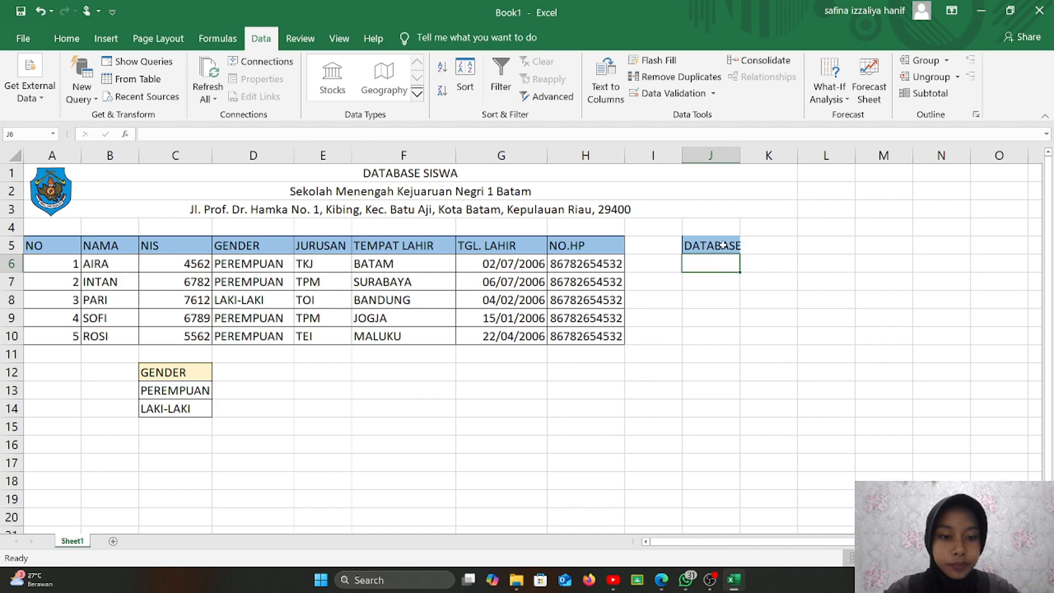
left_click_drag(729, 248, 756, 247)
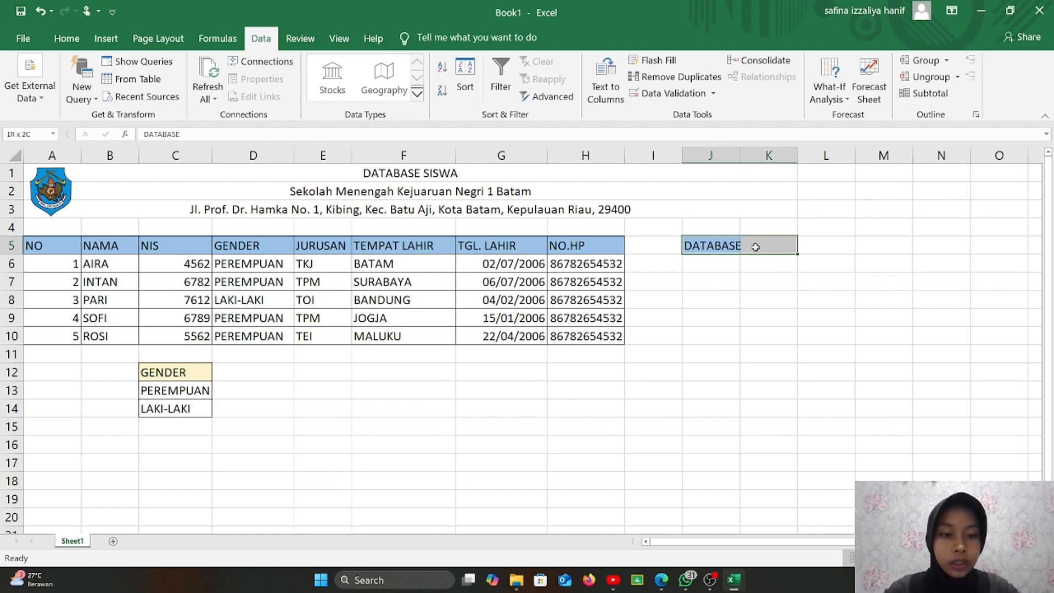
left_click(61, 48)
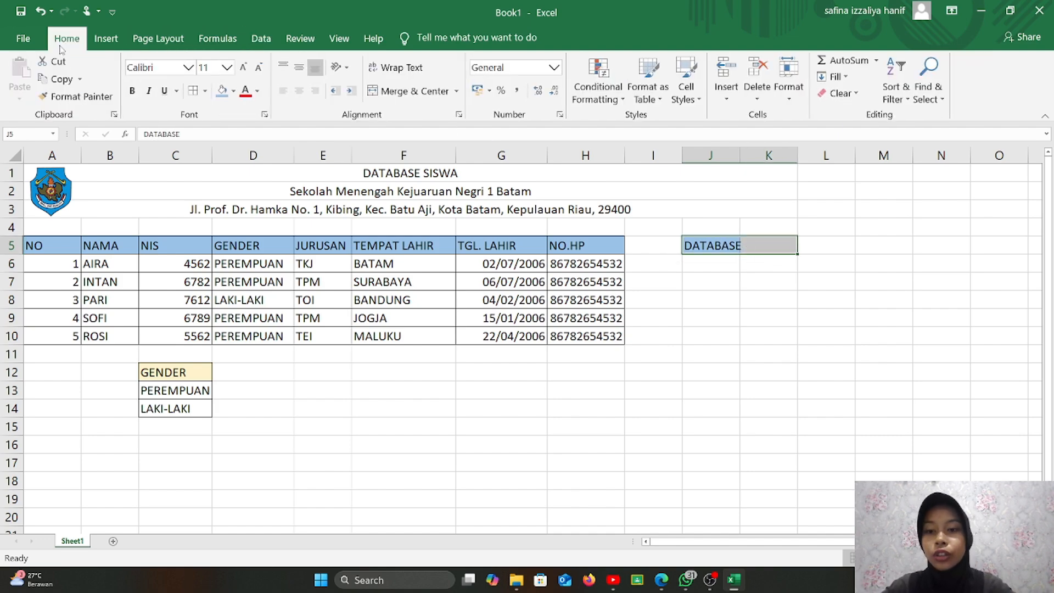
left_click(402, 92)
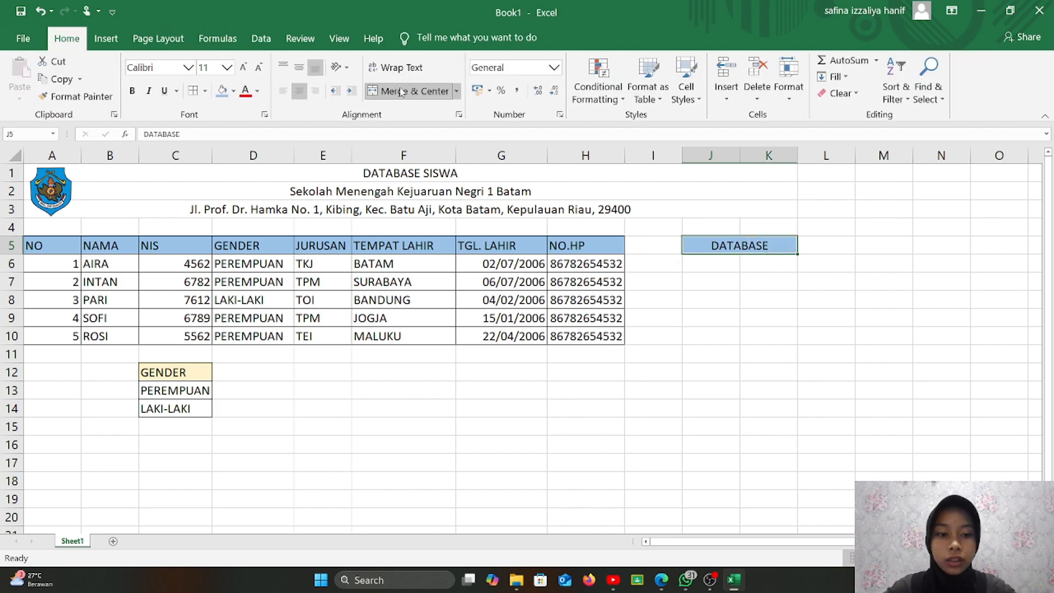
left_click(727, 268)
left_click_drag(758, 250, 817, 240)
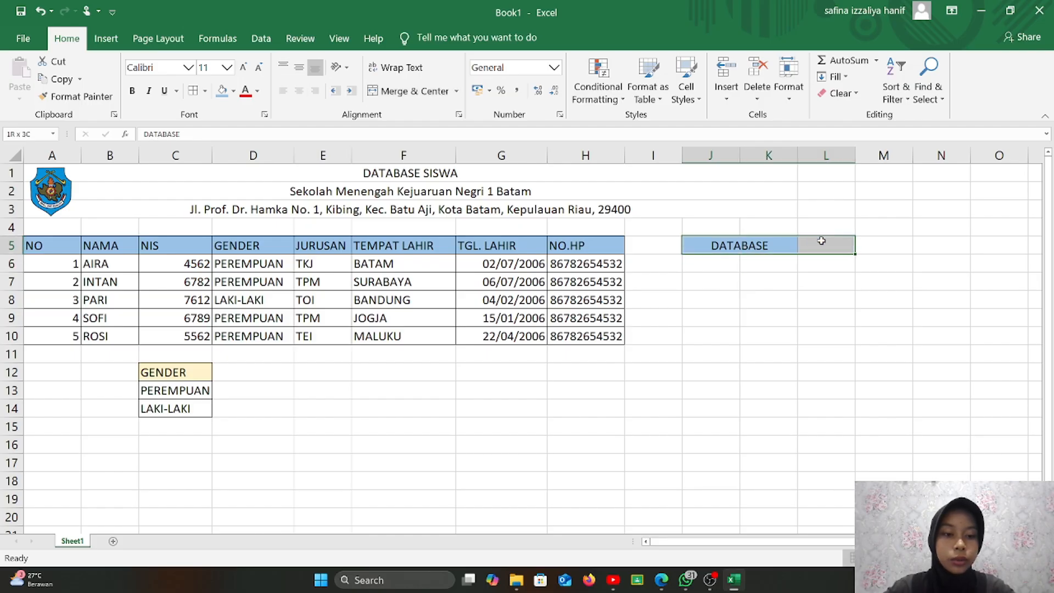
left_click(374, 92)
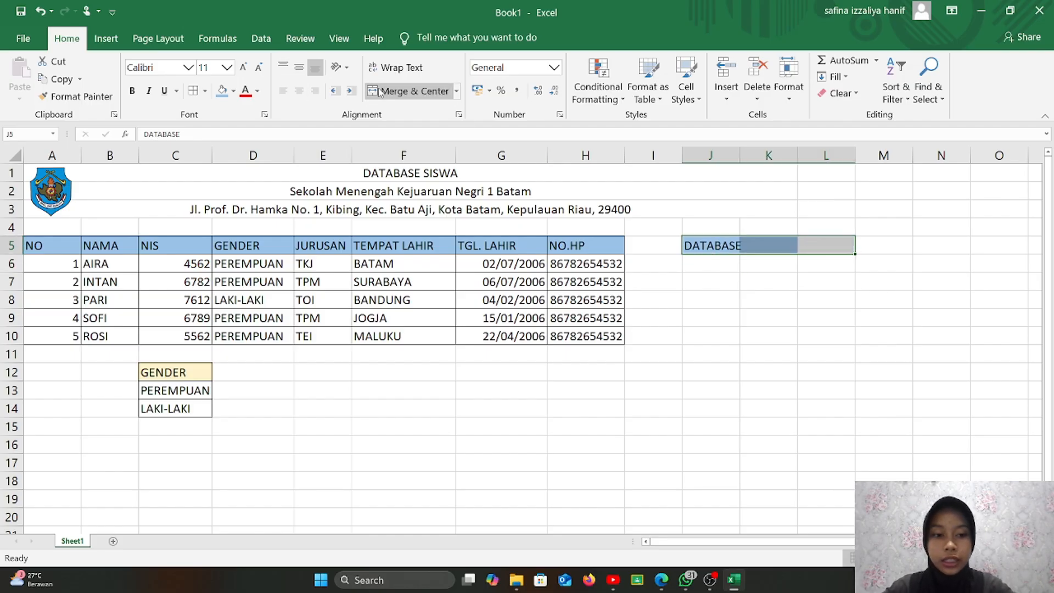
left_click(373, 92)
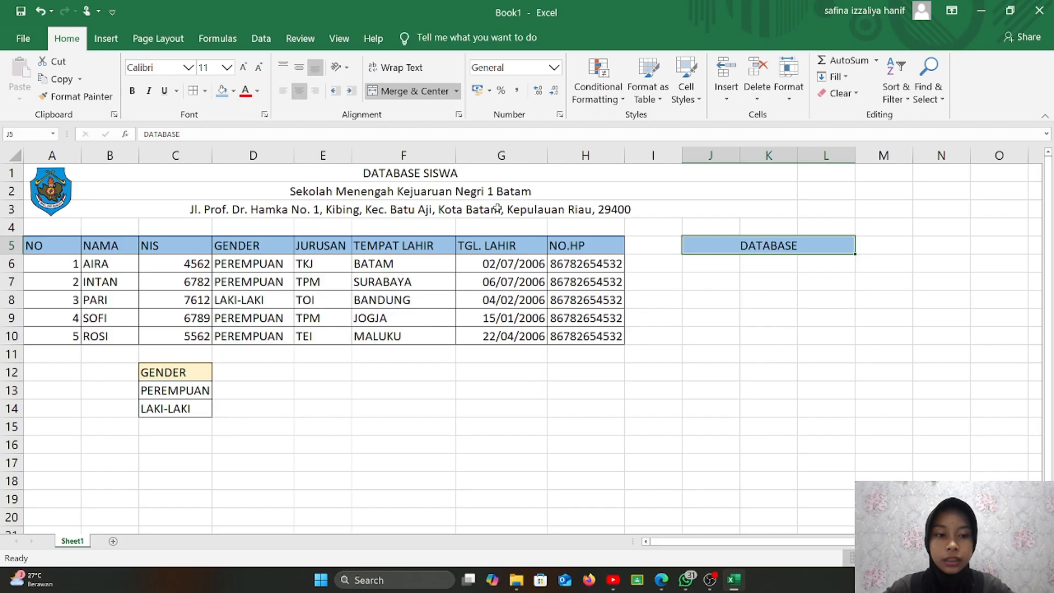
left_click(692, 274)
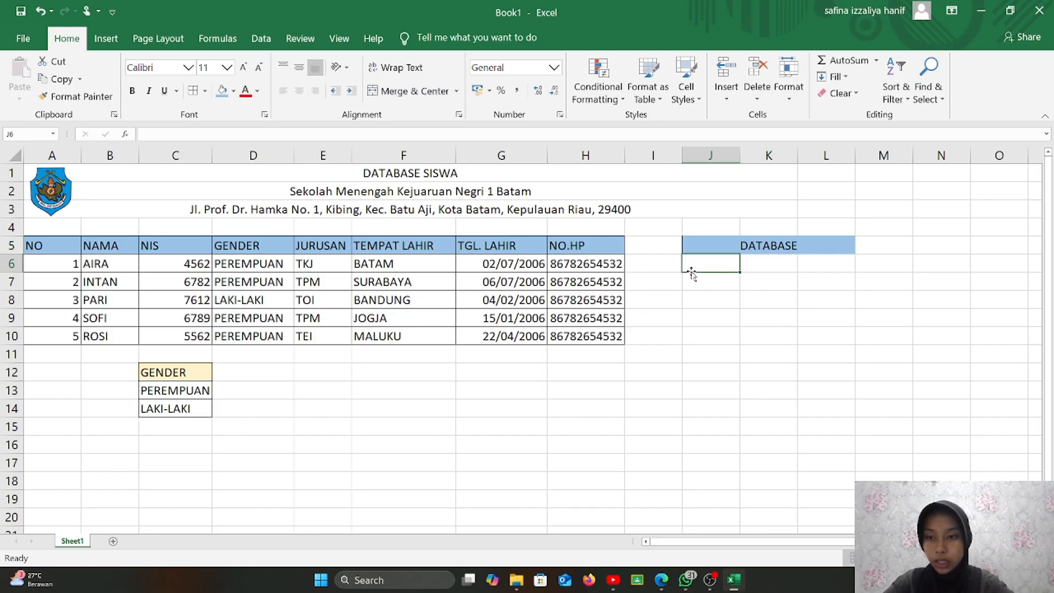
- Enter labels NAMA, NIS, GENDER, JURUSAN, TEMPAT.L, TGL. LAHIR, NO.HP down J6:J12
type("NAMA")
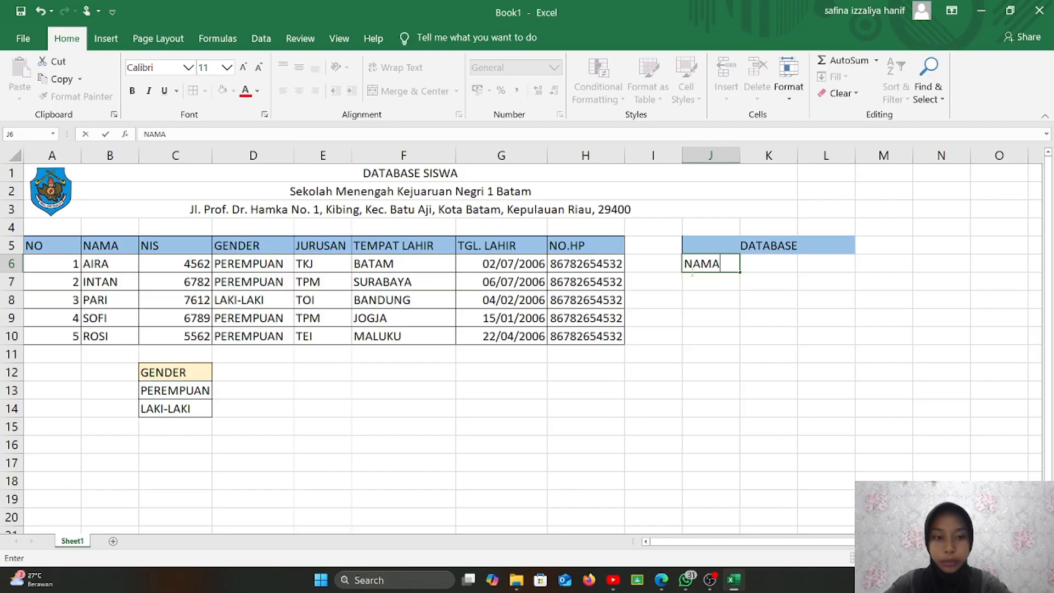
key("Return")
type("NIS")
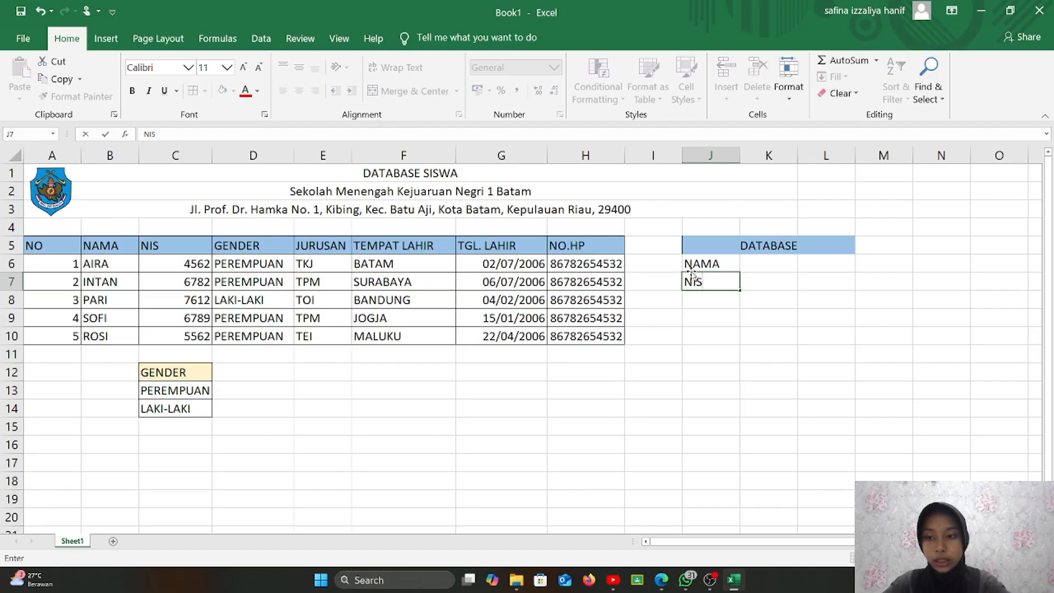
key("Return")
type("GENDER")
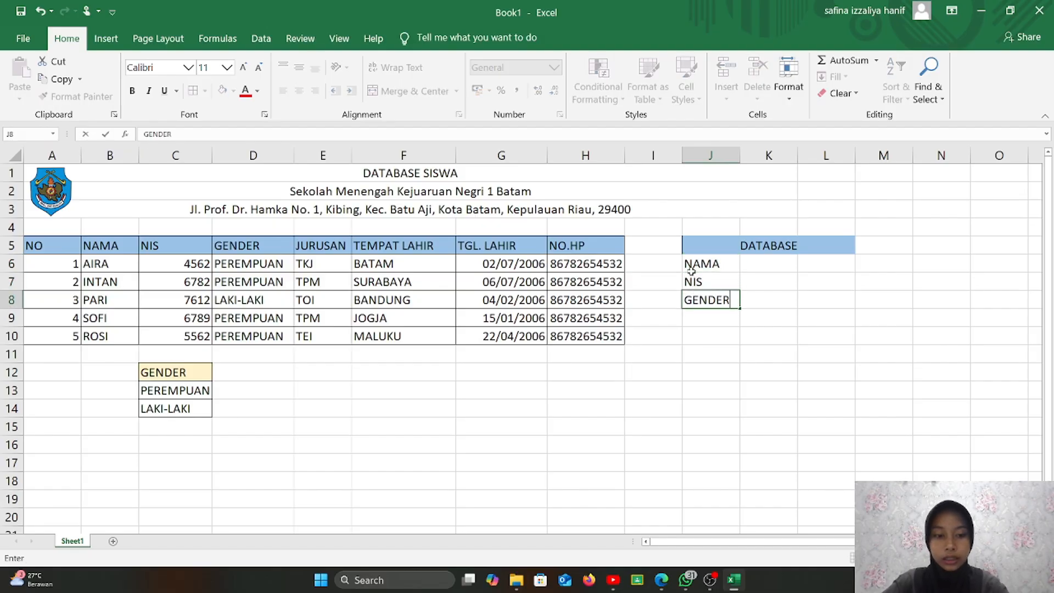
key("Return")
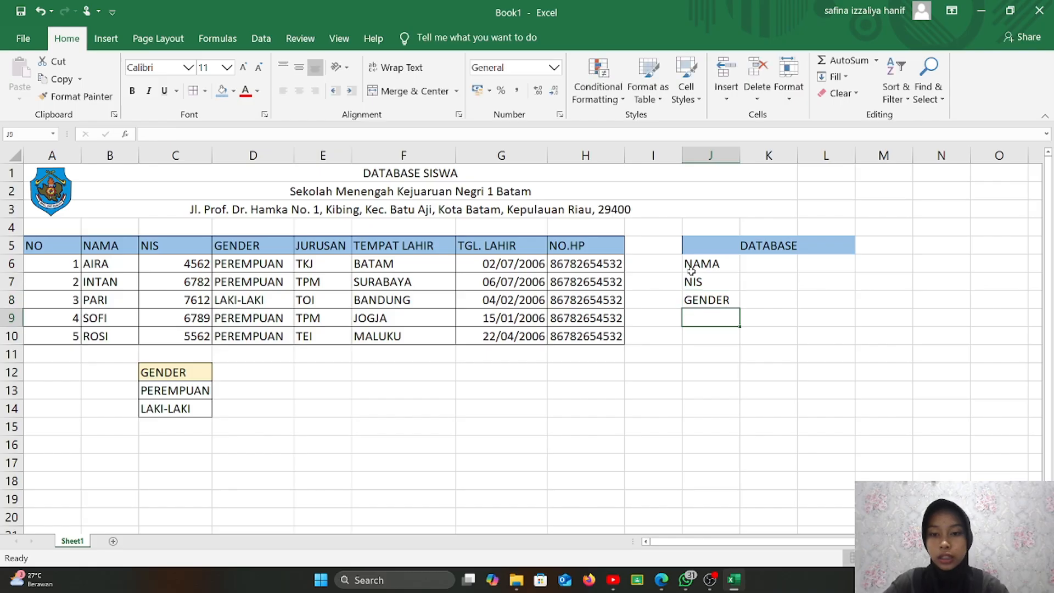
type("JURU")
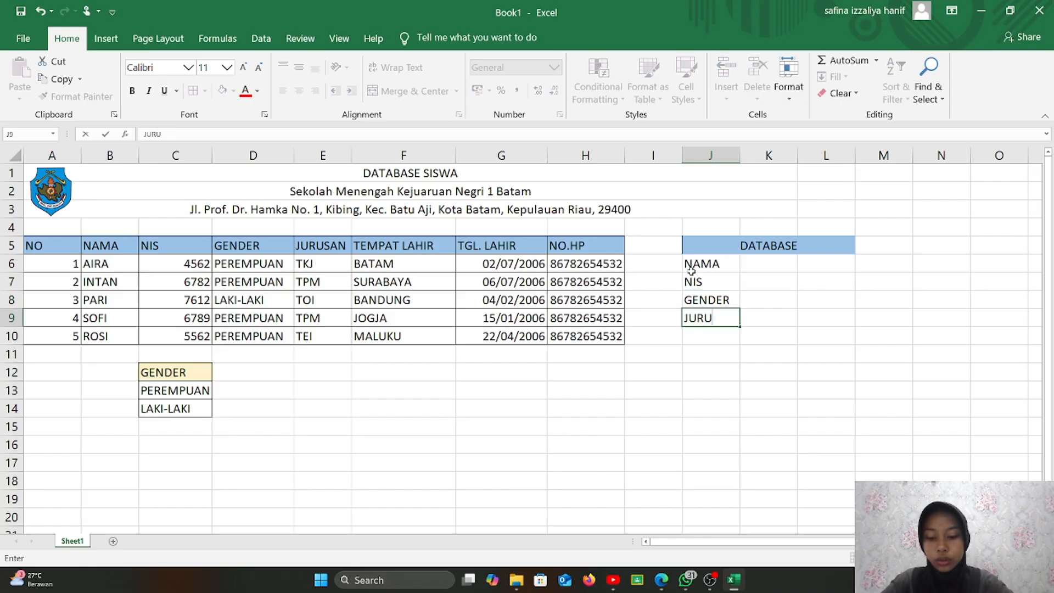
type("SAN")
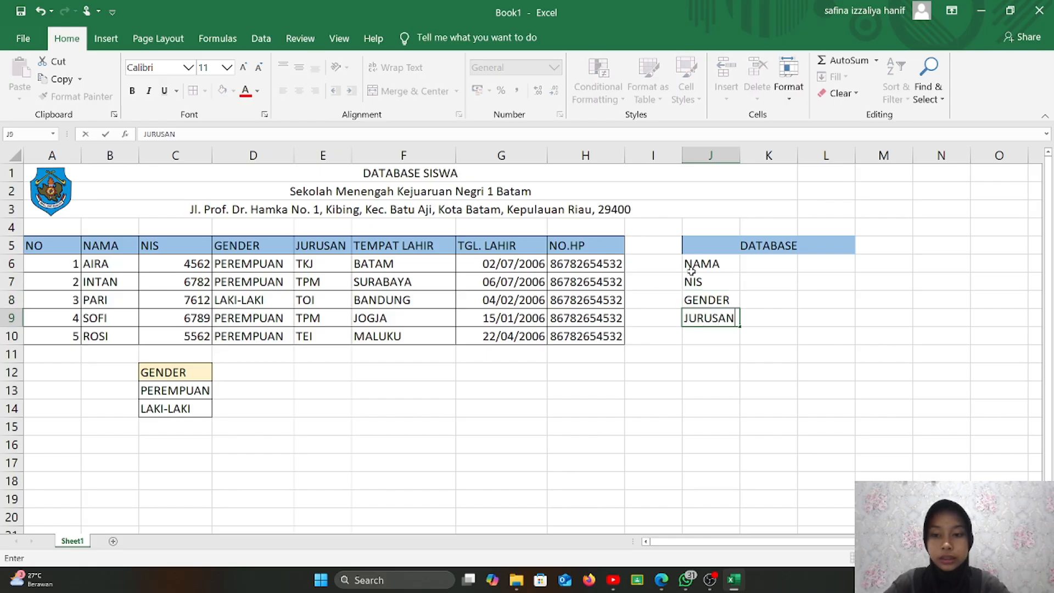
key("Return")
type("T")
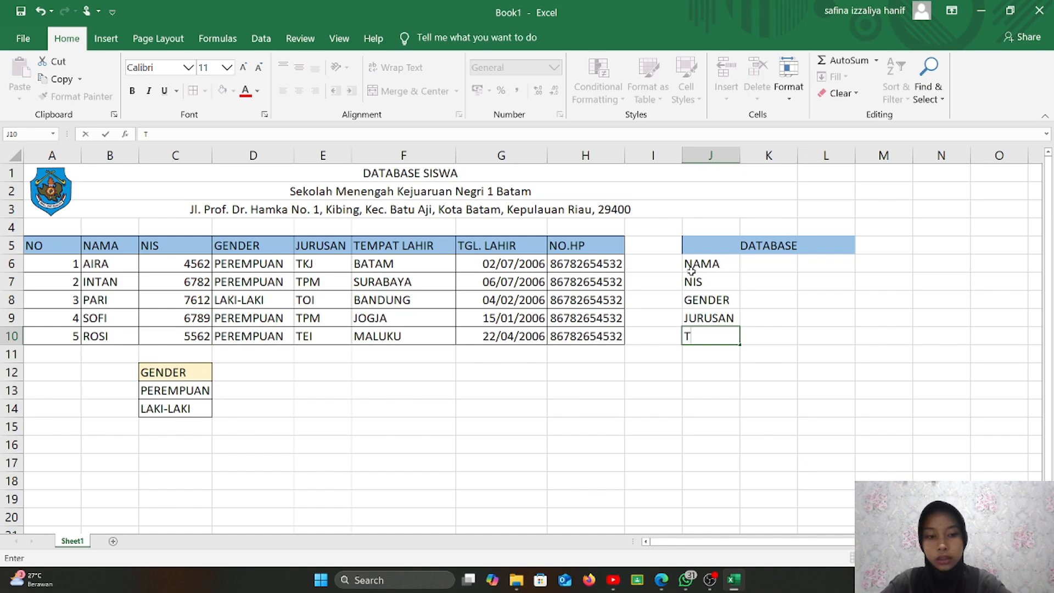
type("EMPAT")
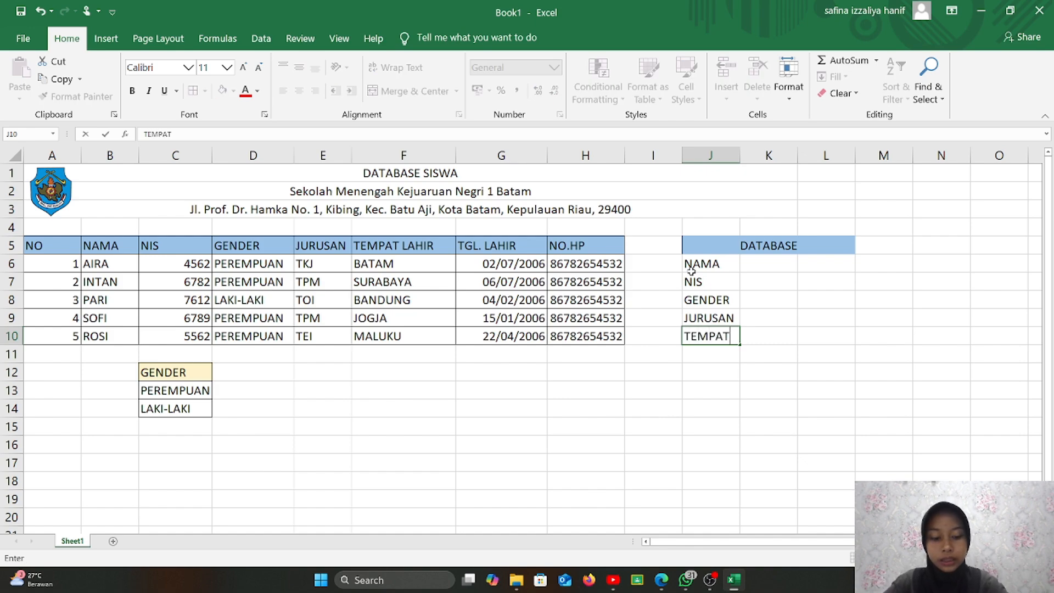
type(".L")
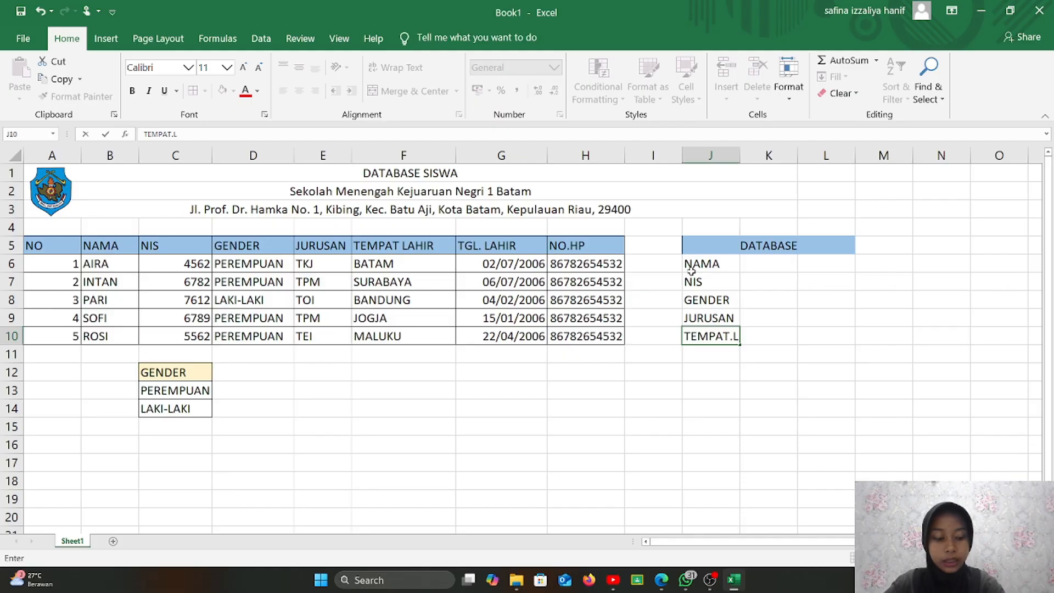
key("Return")
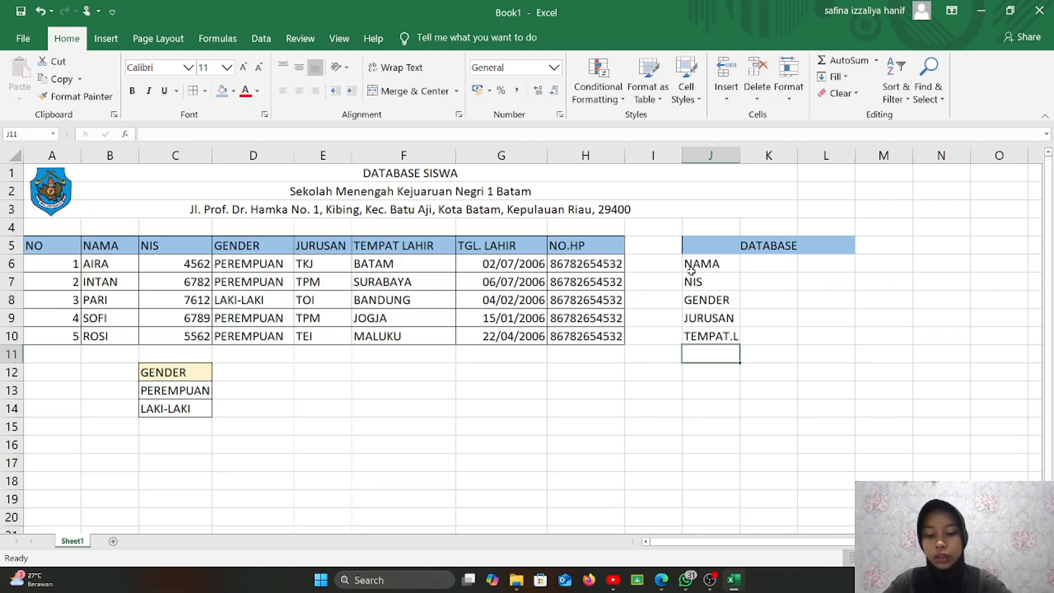
type("TGL")
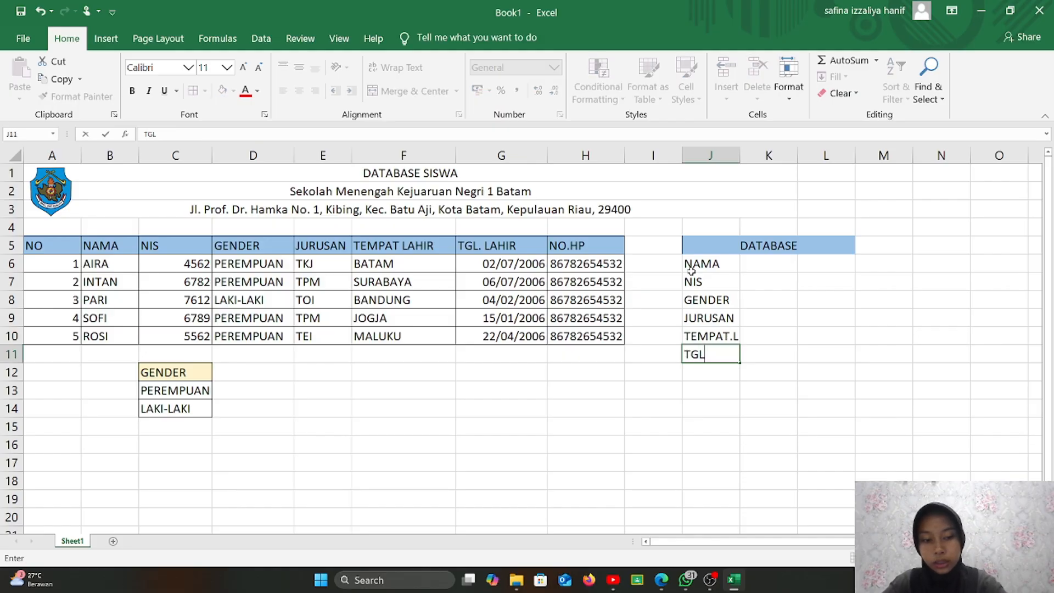
type(". LAHIR")
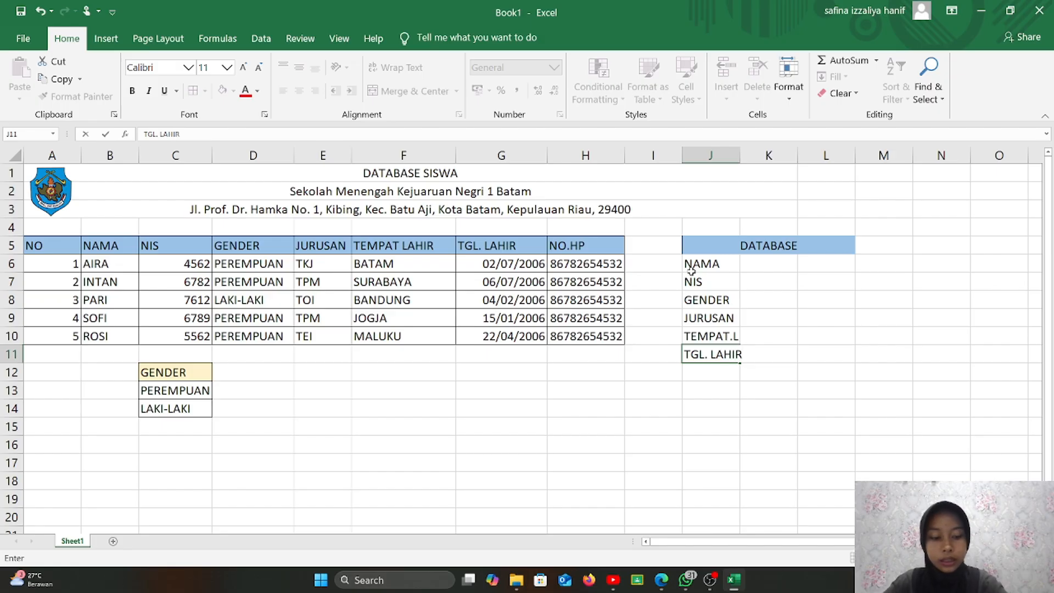
key("Return")
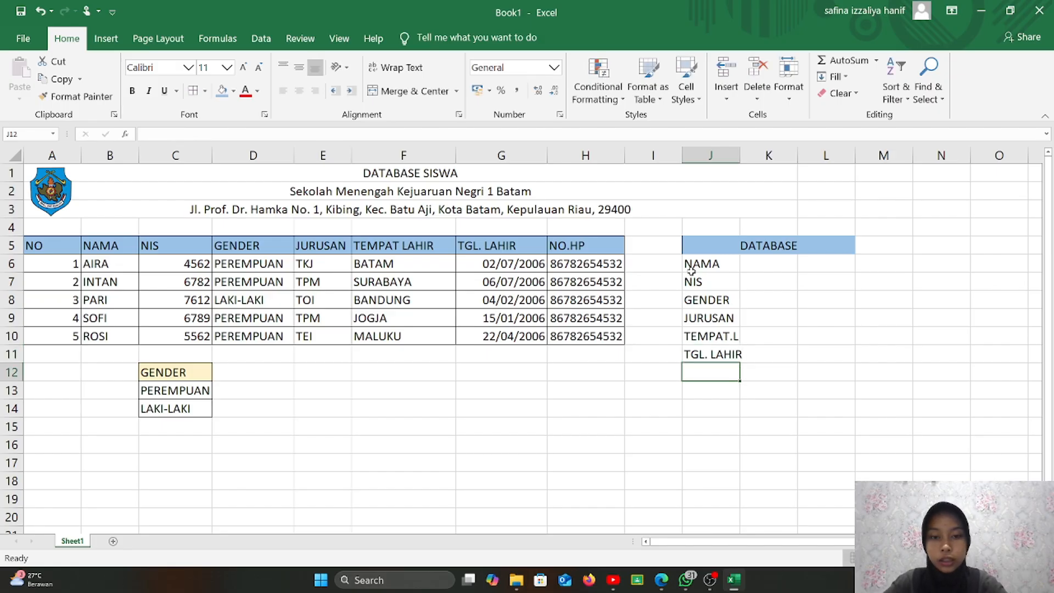
type("NO")
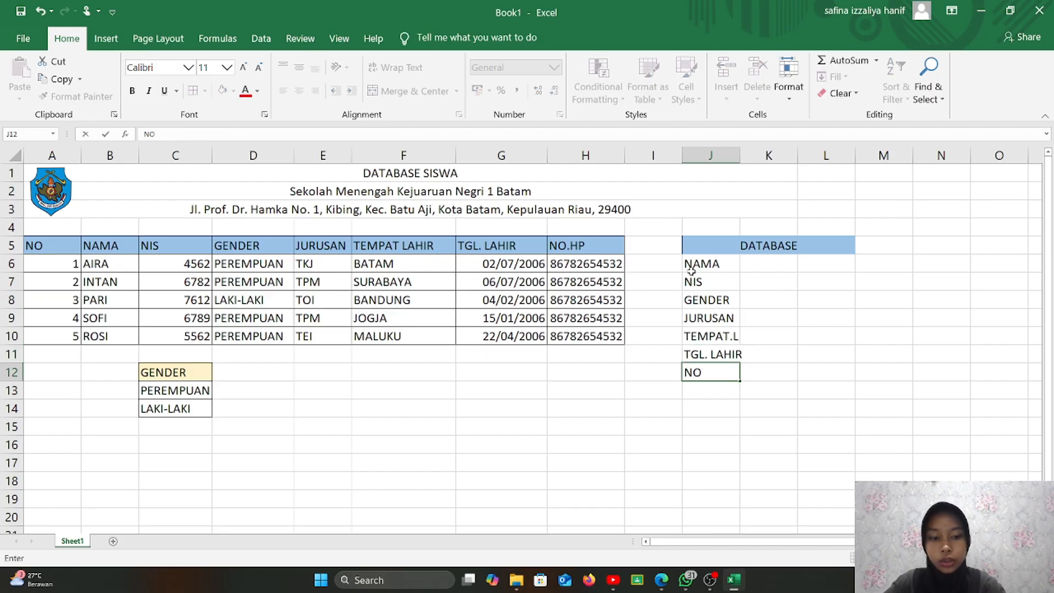
type(".HP")
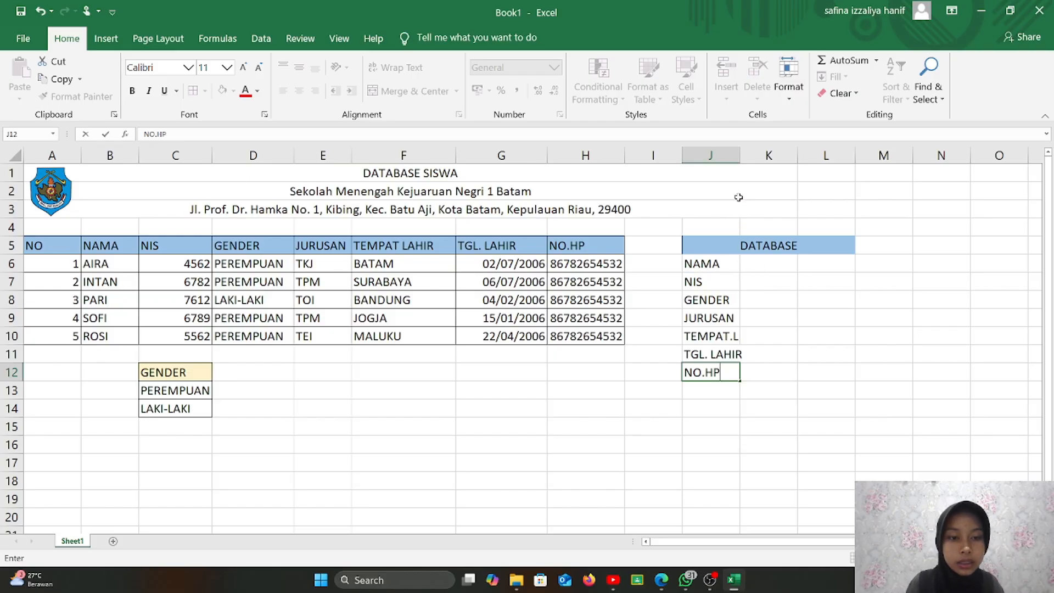
- Widen column J and fill a colon into K6 down through K13
left_click(746, 175)
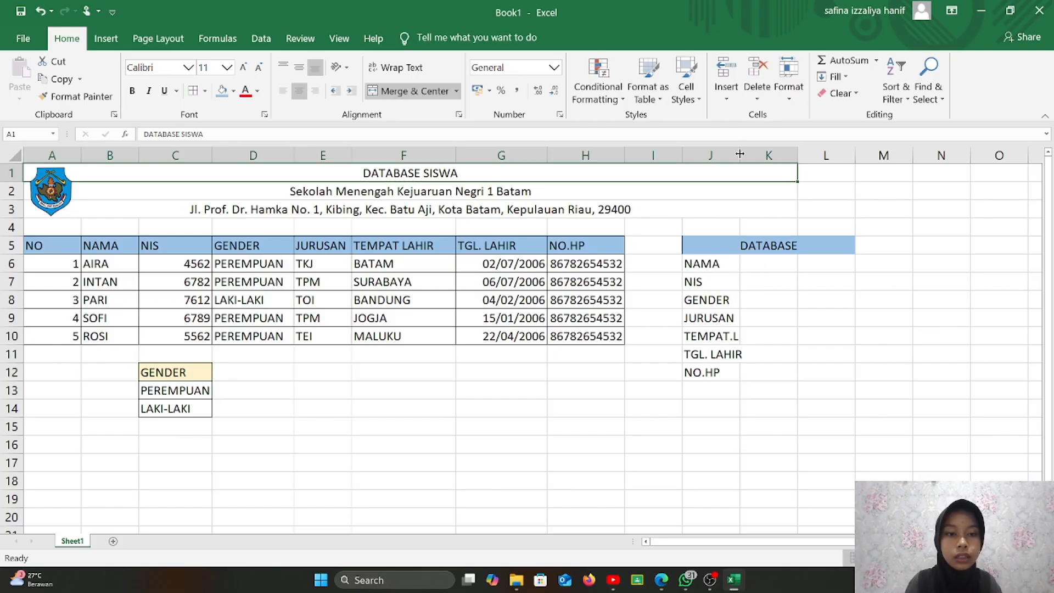
left_click_drag(741, 151, 747, 151)
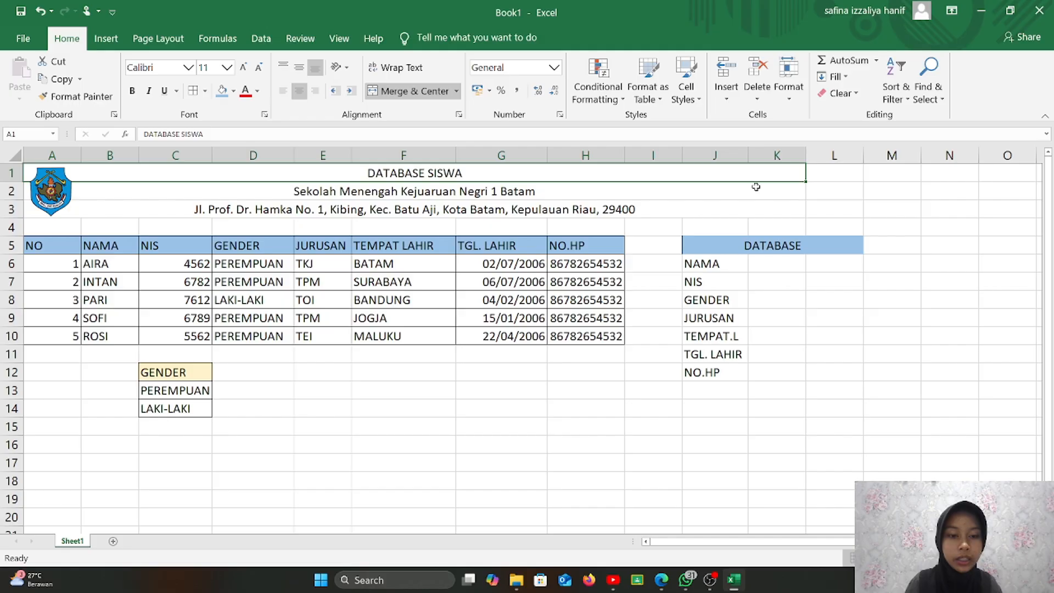
left_click(780, 264)
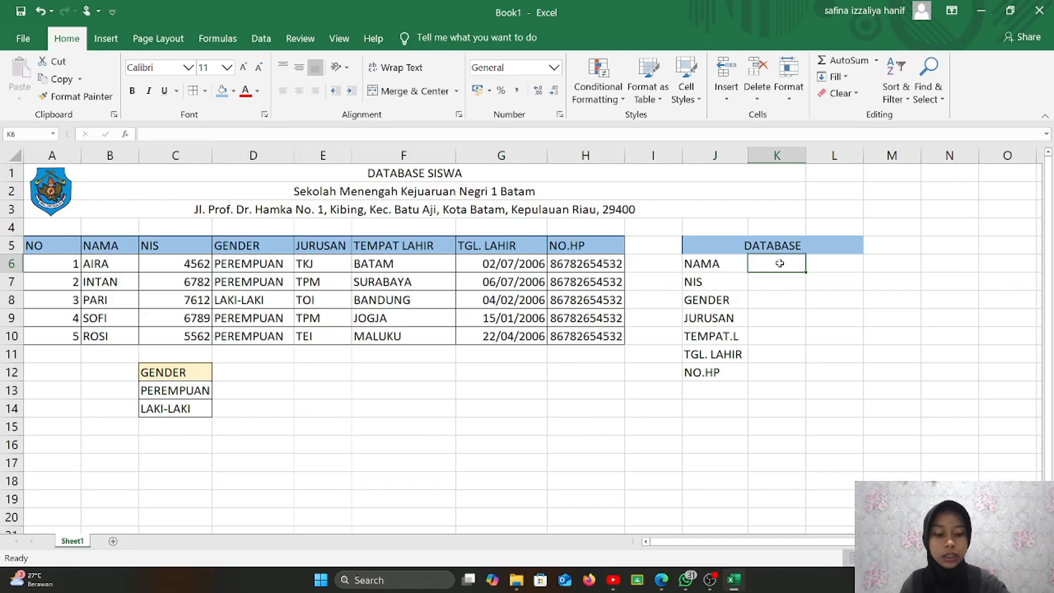
type(":")
key("Return")
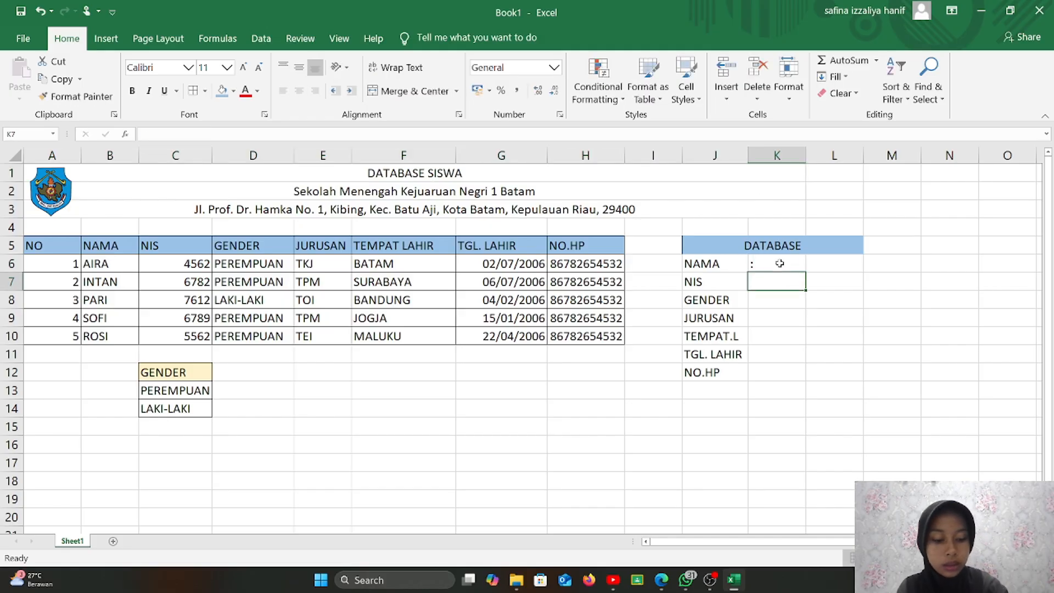
type(":")
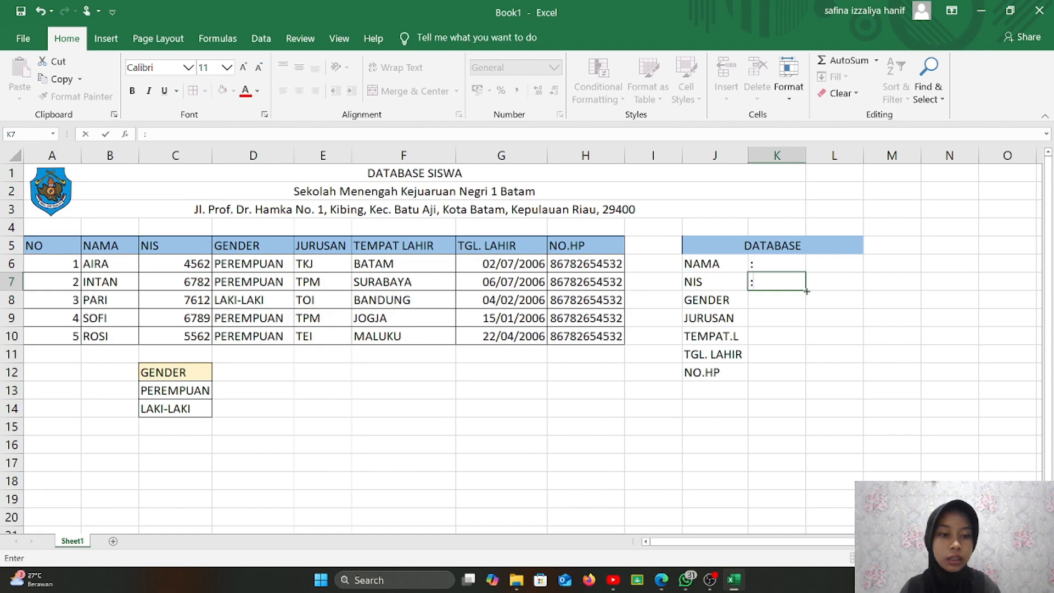
key("F2")
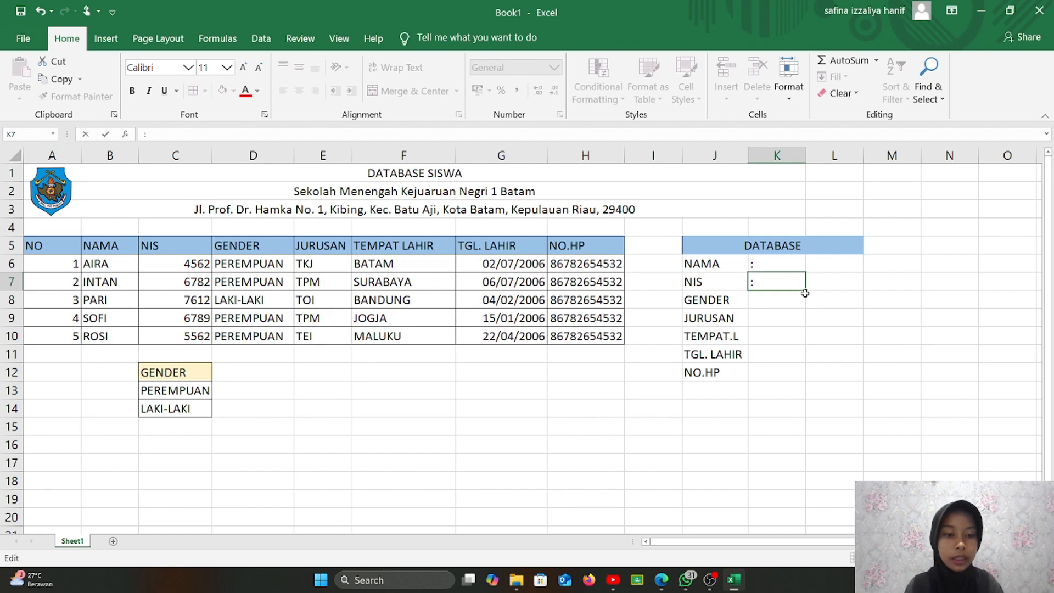
left_click_drag(805, 290, 801, 401)
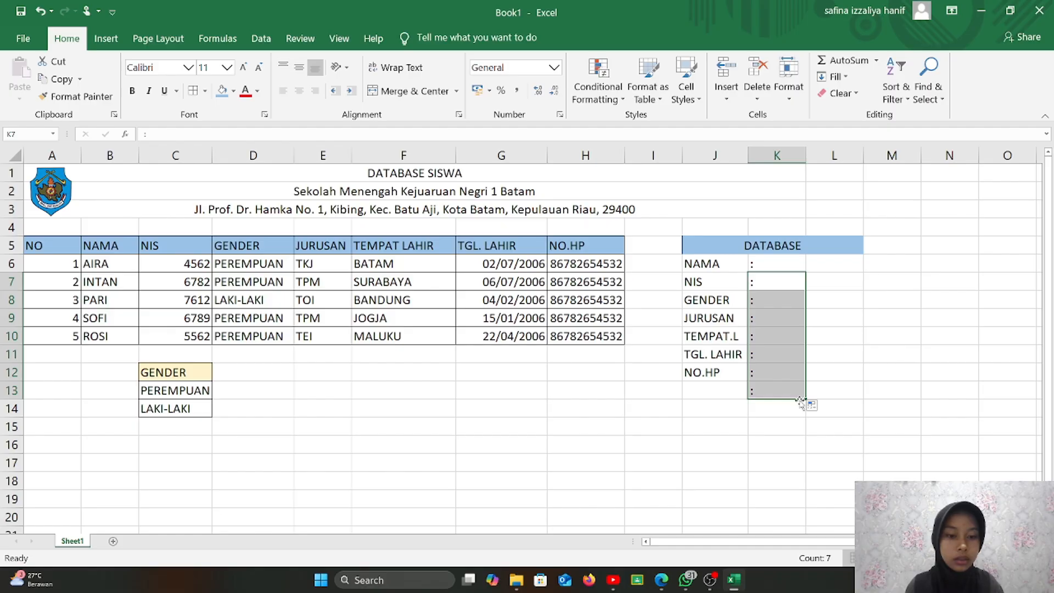
- Clear the stray colon in K13 and narrow column K to fit the colons
left_click(794, 393)
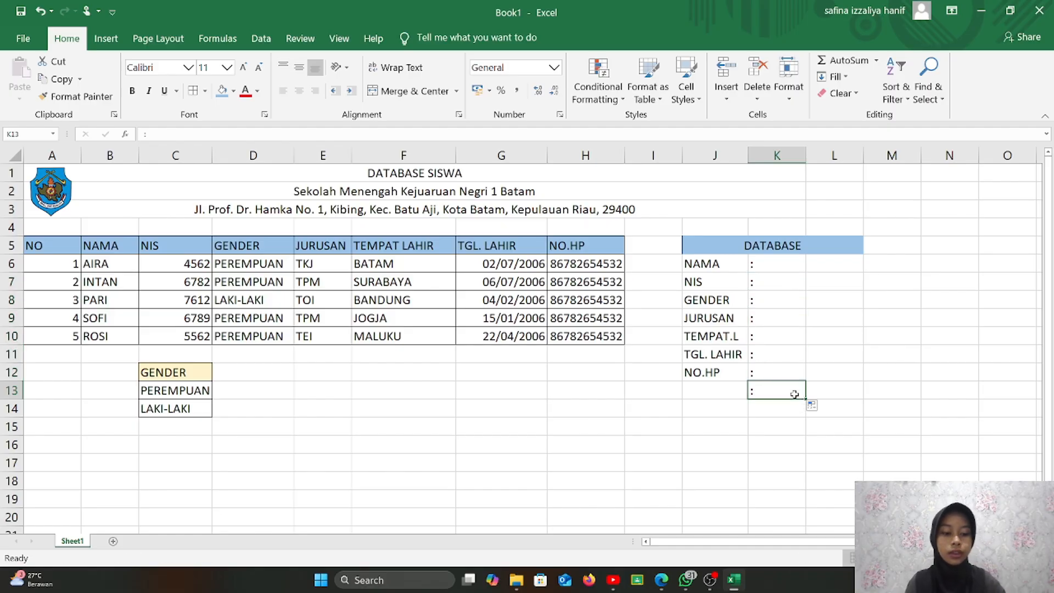
key("Delete")
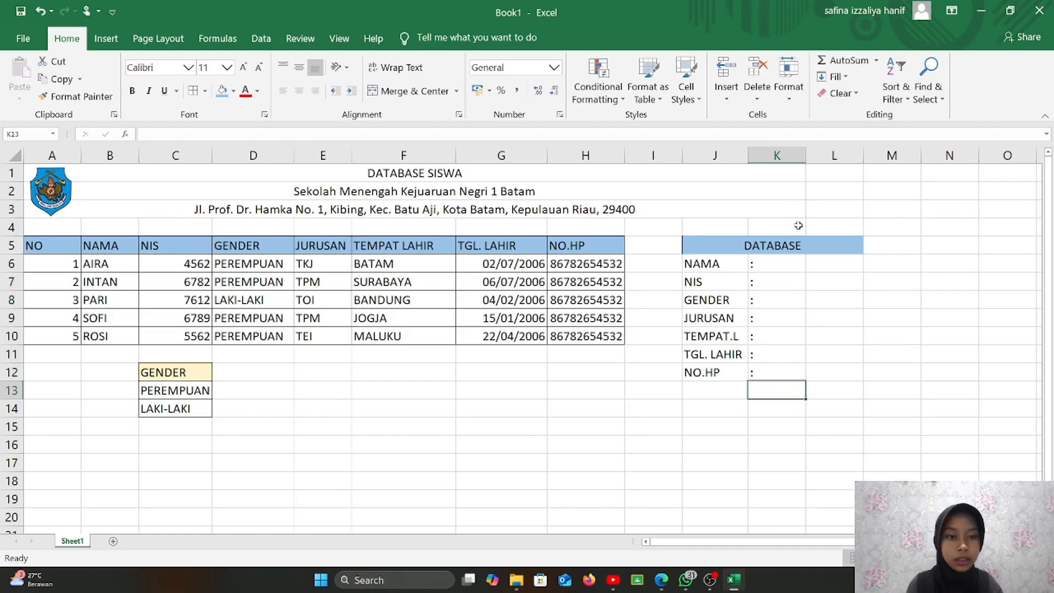
left_click(796, 262)
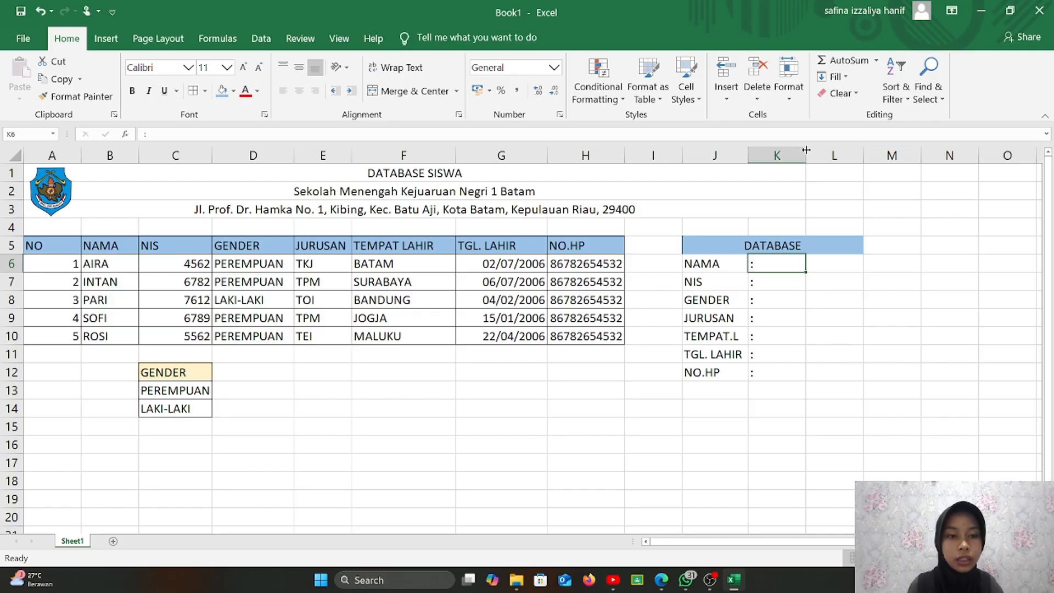
left_click_drag(806, 149, 758, 150)
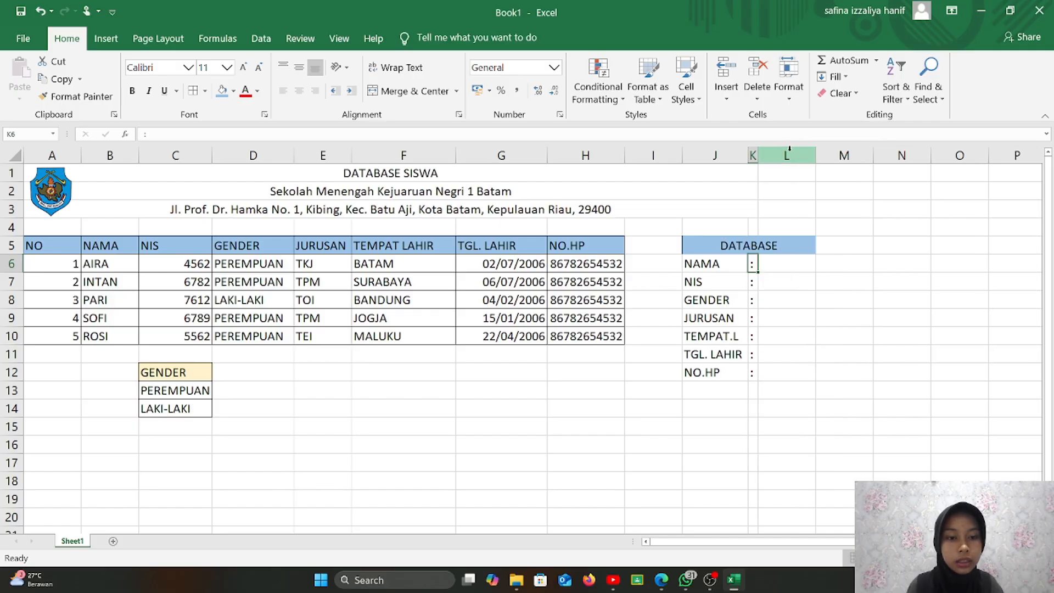
left_click(806, 271)
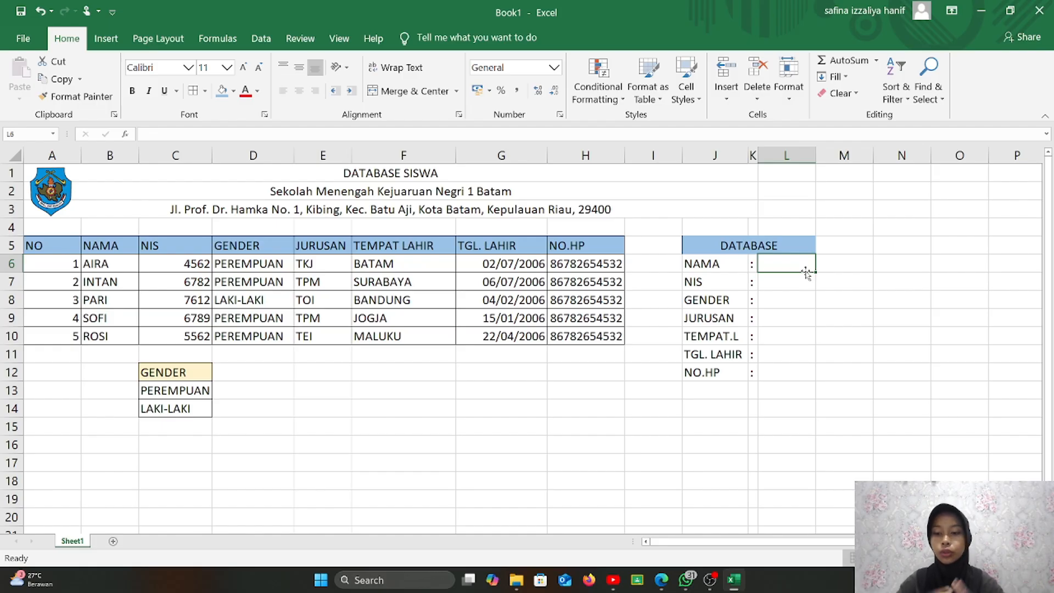
- Enter SOFI in L6 and =VLOOKUP(L6;$B$6:$H$10;2;TRUE) in L7, returning NIS 6789
type("SO")
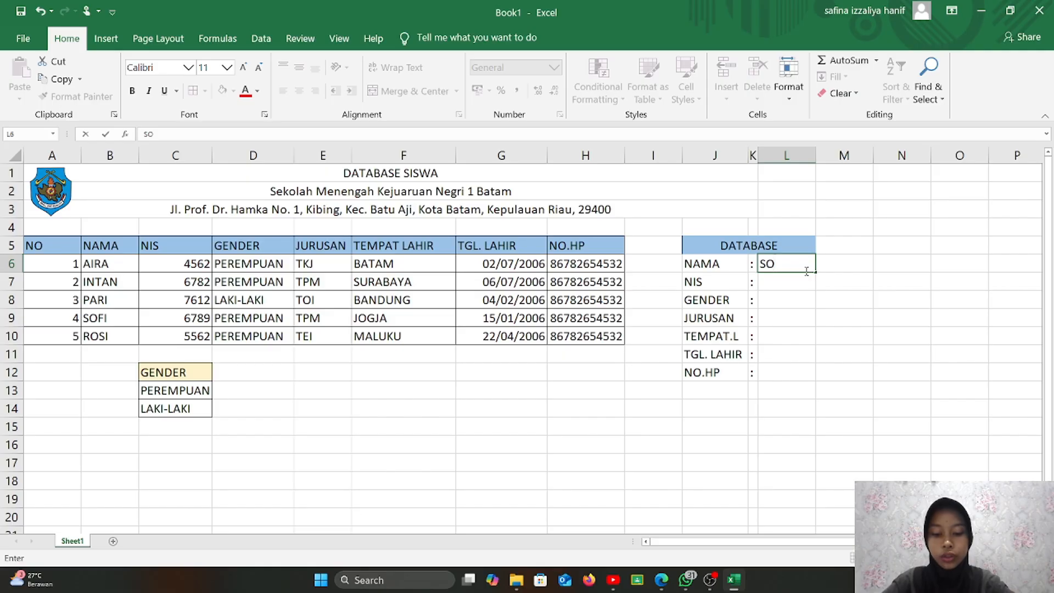
type("FI")
key("Return")
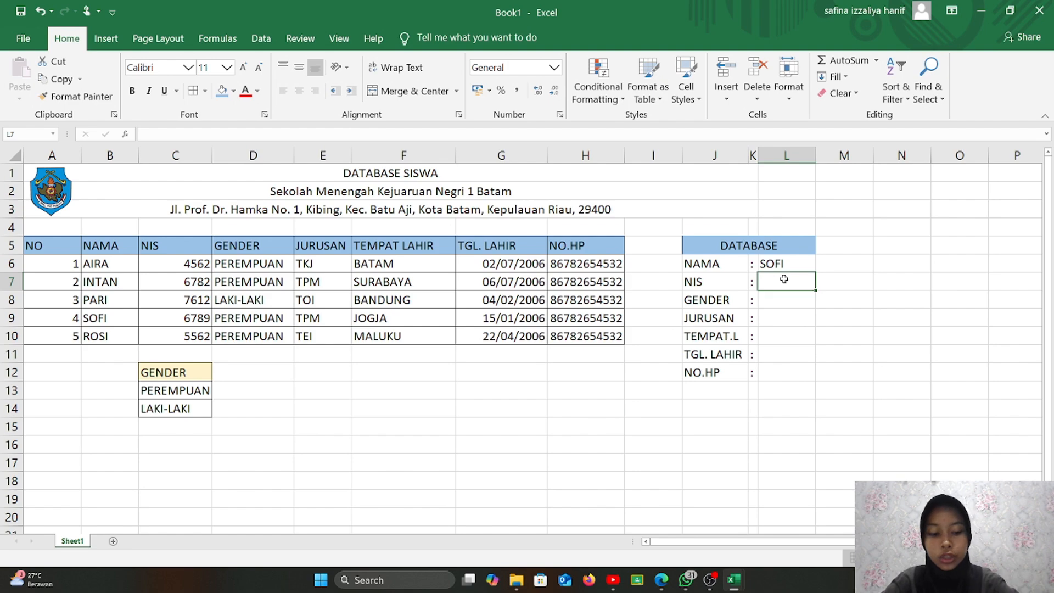
type("=VLOO")
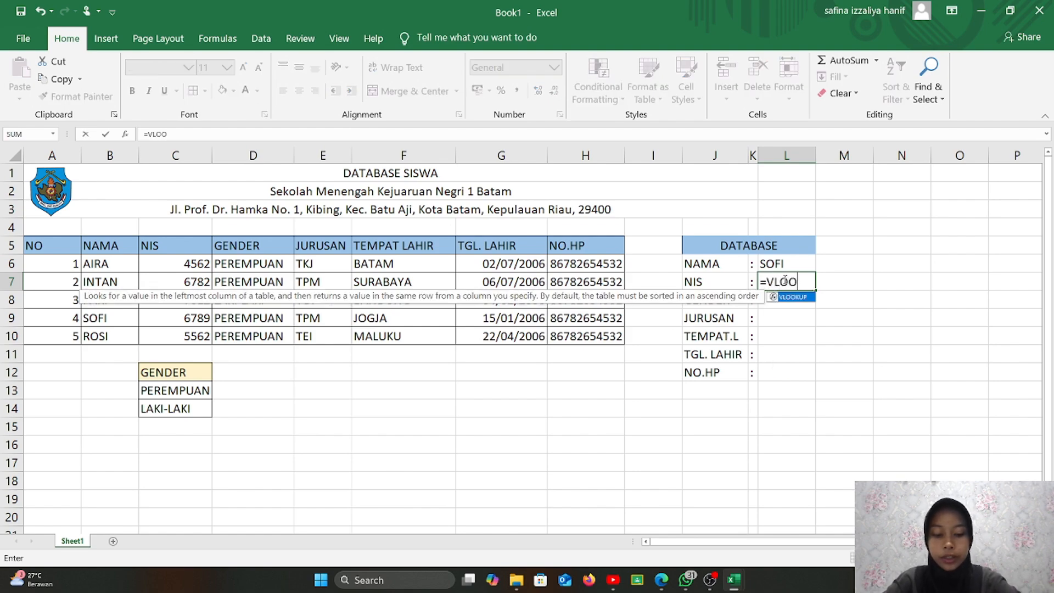
type("KUP")
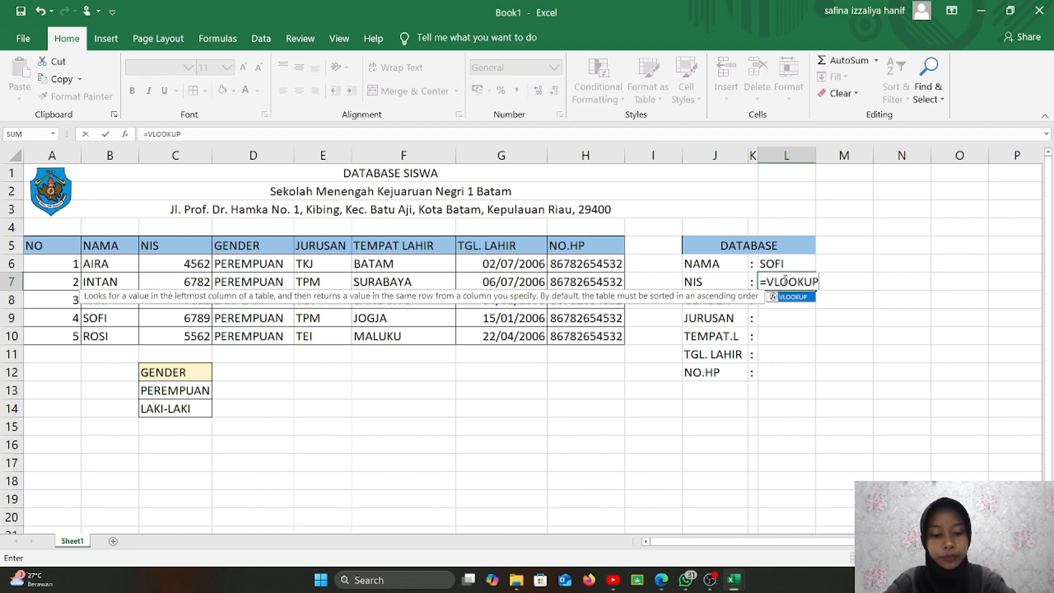
type("(")
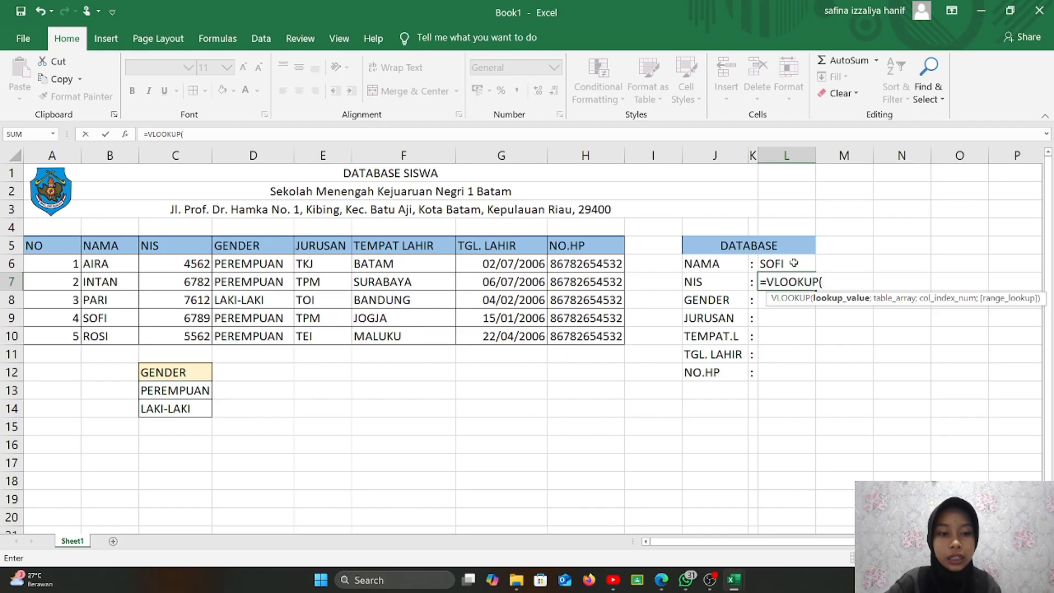
left_click(795, 264)
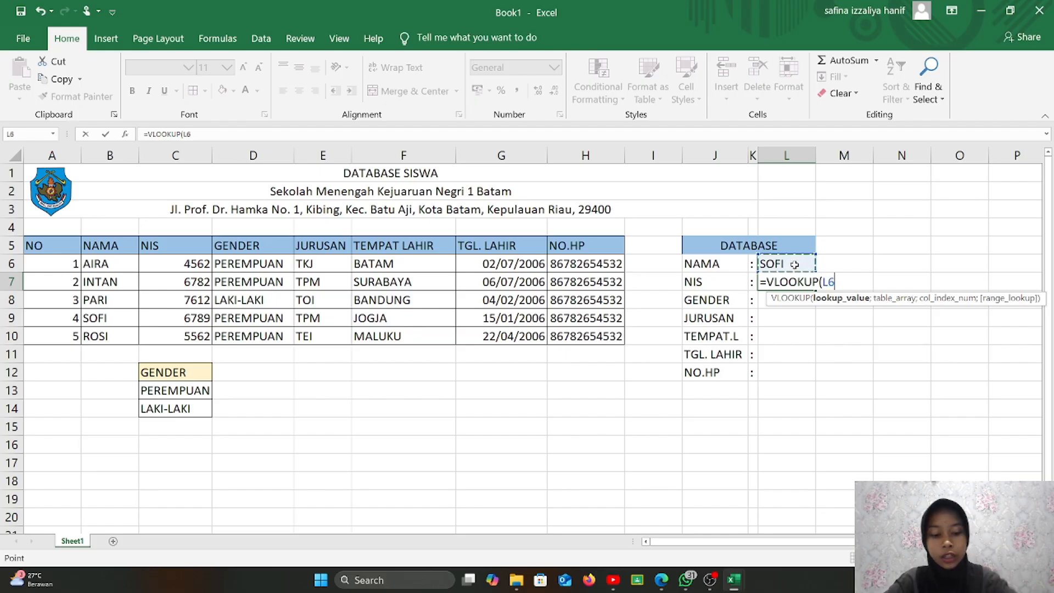
type(";")
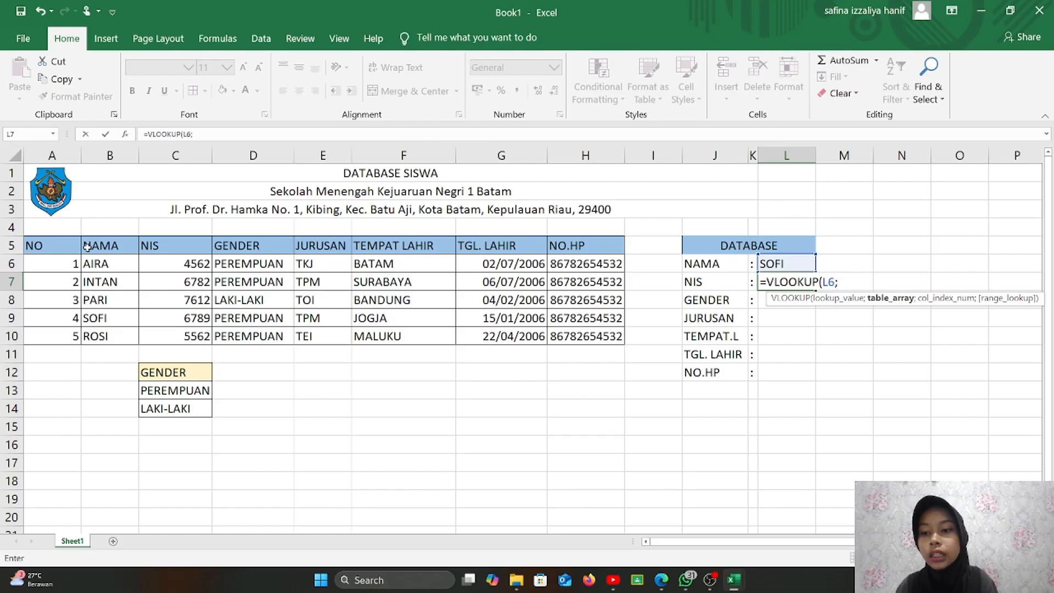
left_click_drag(86, 260, 550, 344)
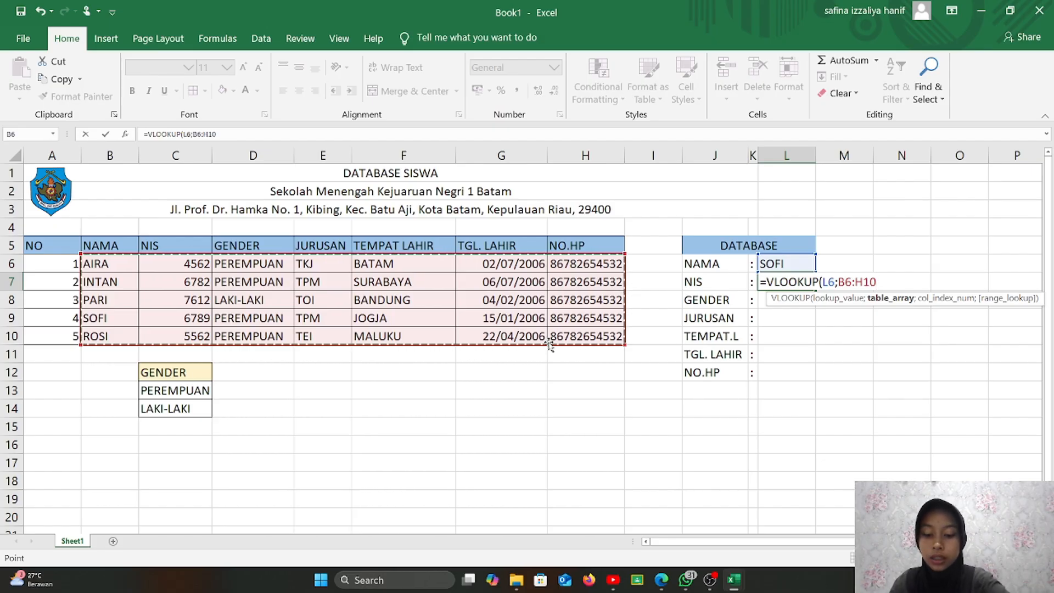
key("F4")
type(";")
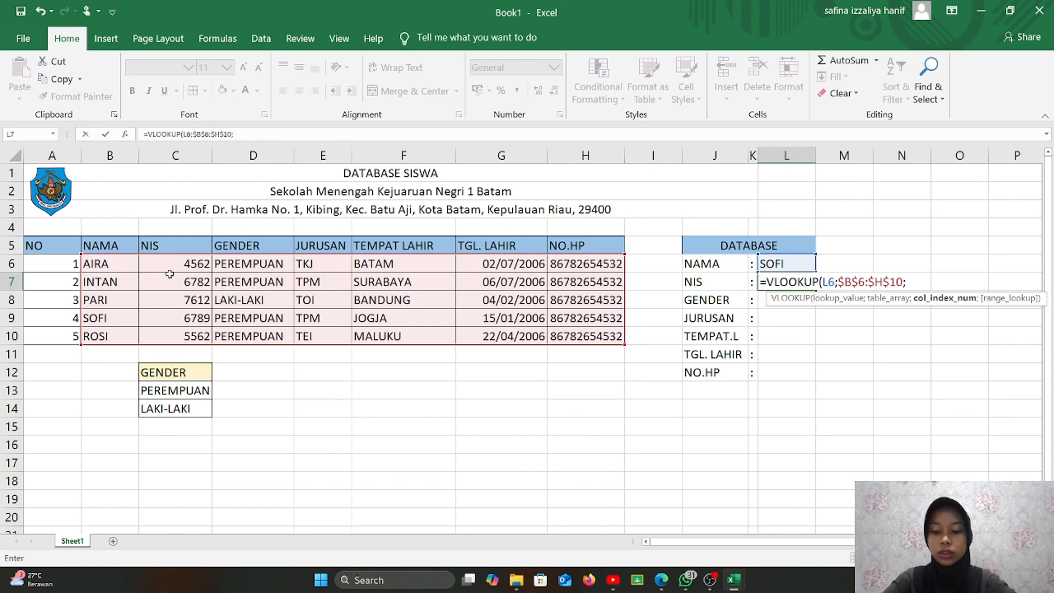
type("2;")
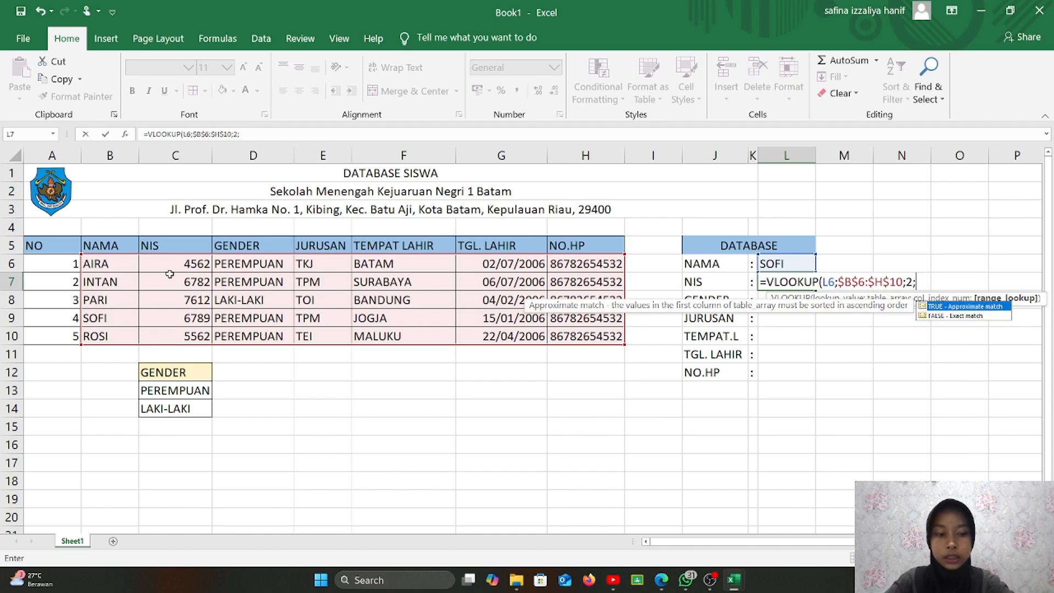
type("TRUE")
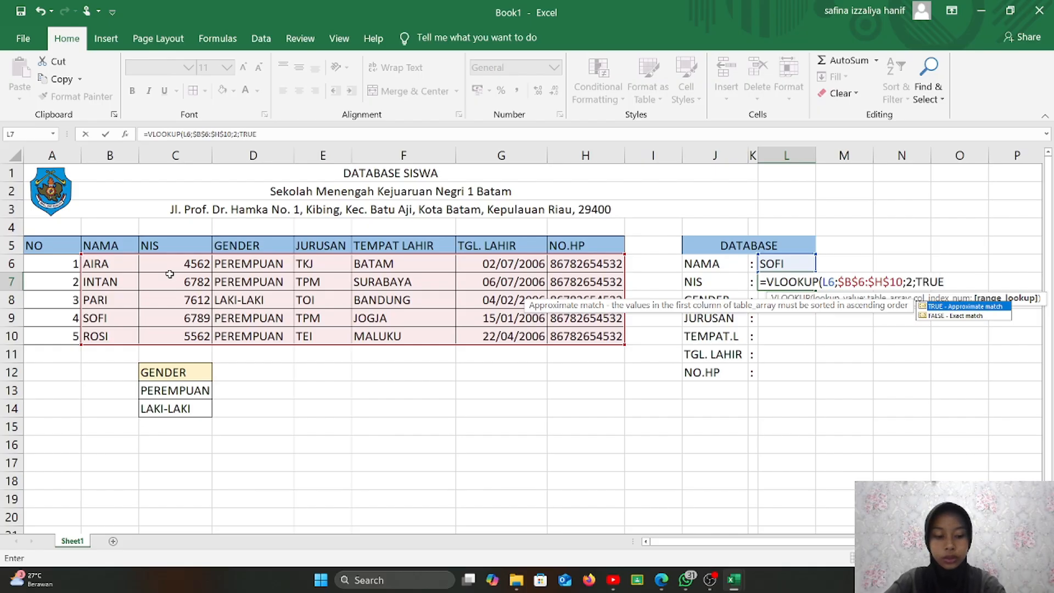
type(")")
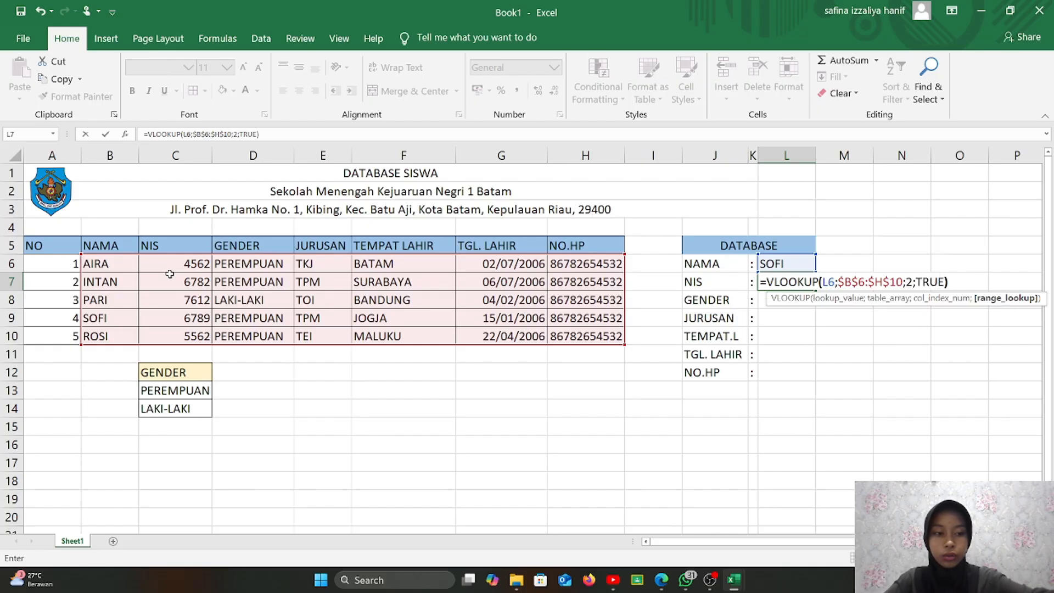
key("Return")
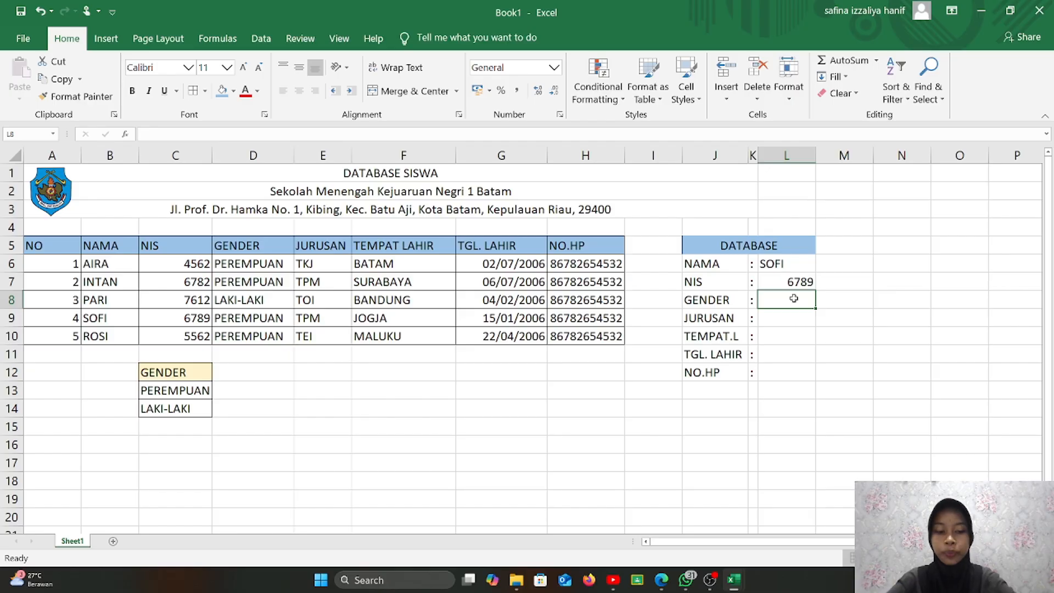
- Enter =VLOOKUP(L6;$B$6:$H$10;3;TRUE) in L8 so GENDER shows PEREMPUAN for SOFI
type("=VL")
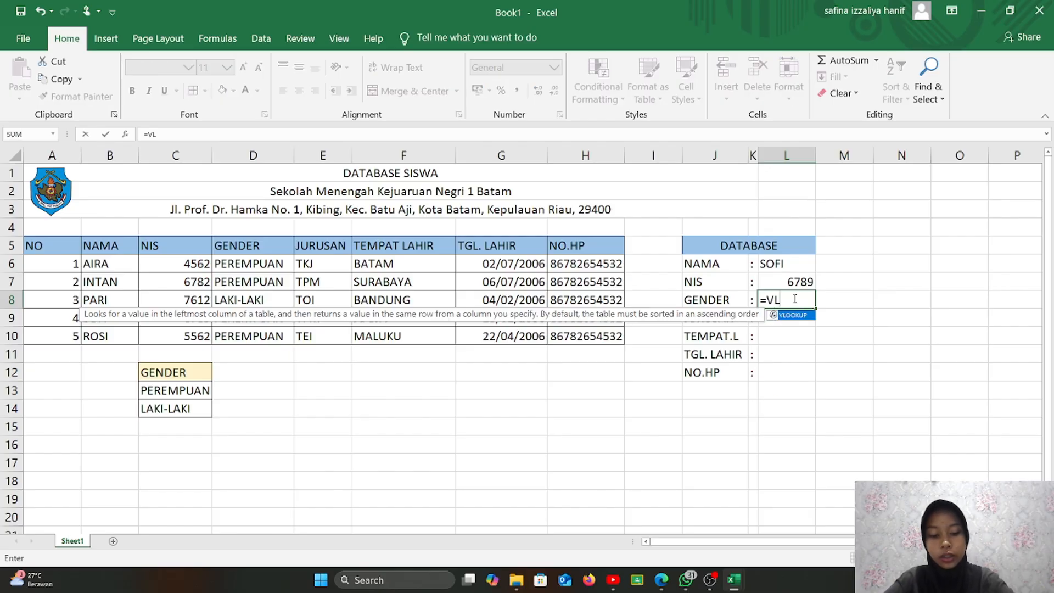
type("OOKU")
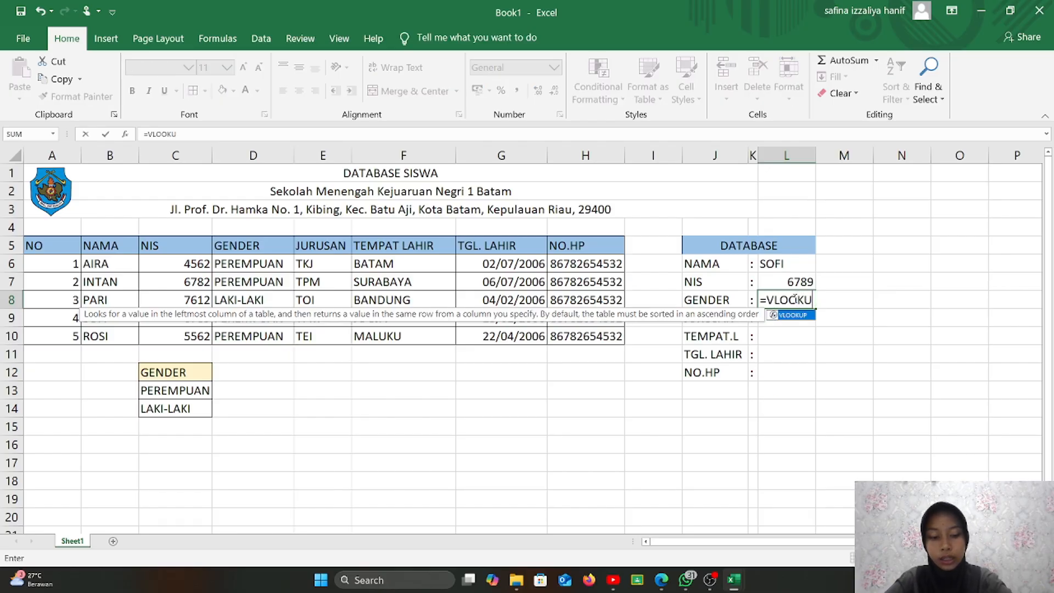
type("P(")
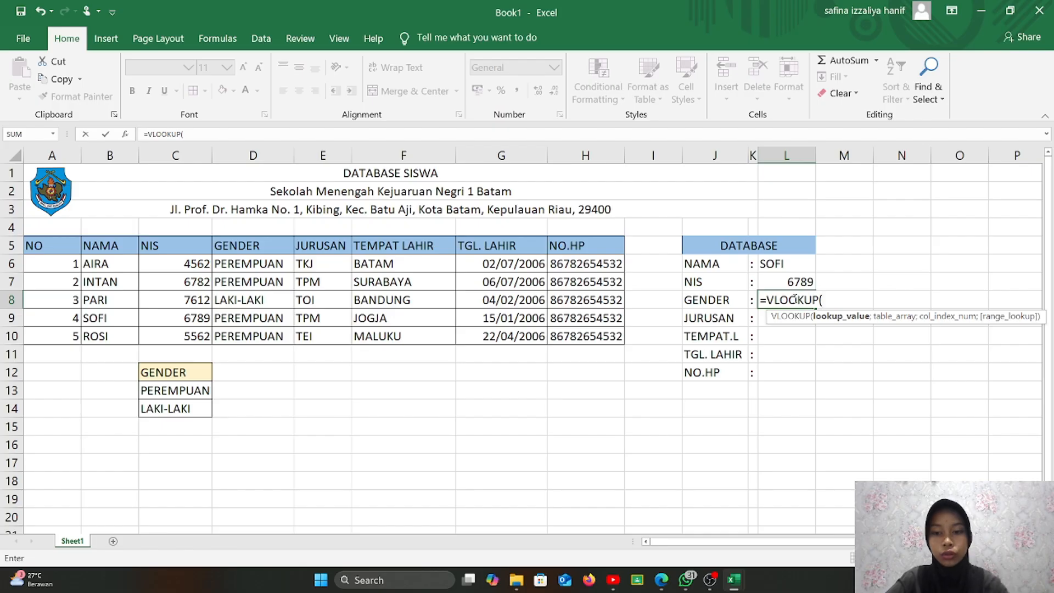
left_click(777, 263)
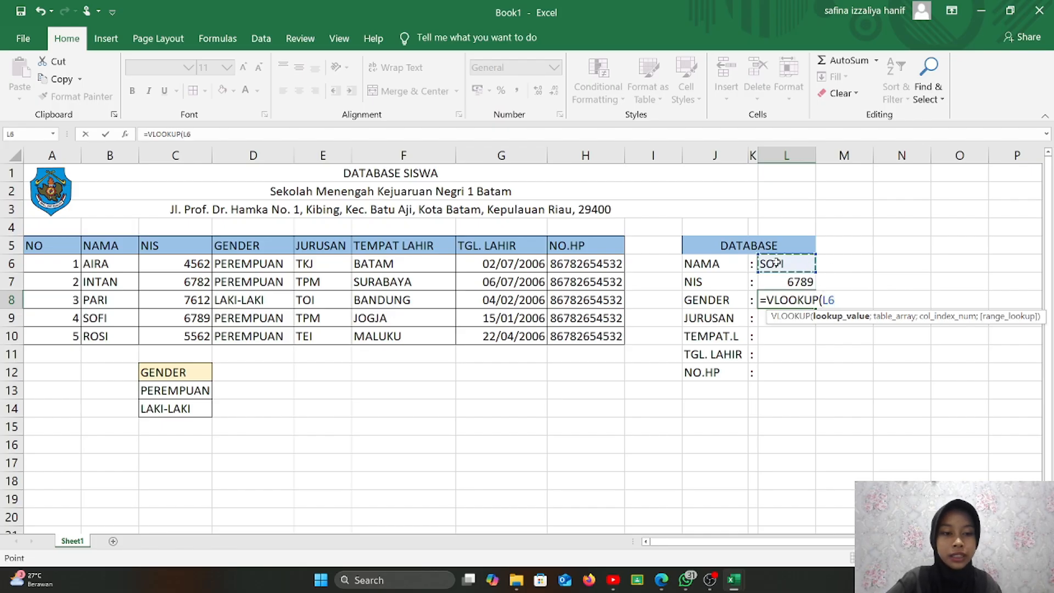
type(";")
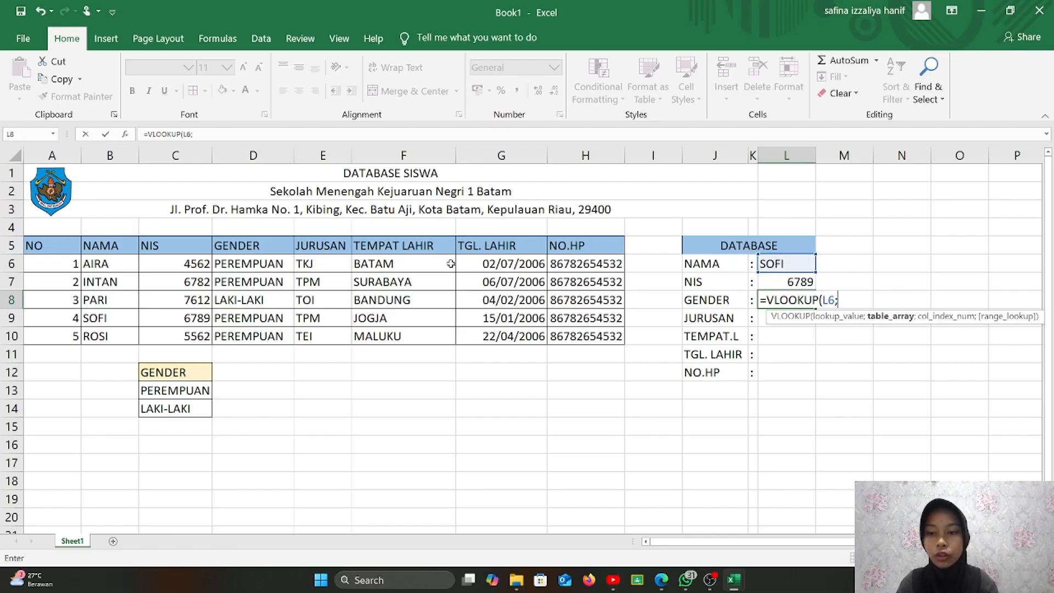
left_click_drag(99, 265, 584, 345)
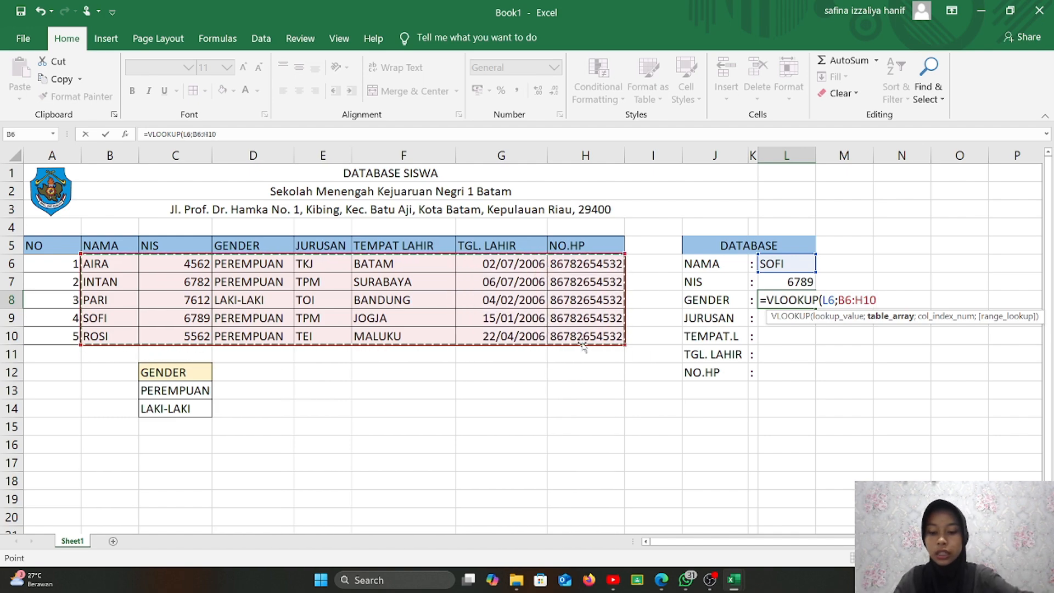
key("F4")
type(";")
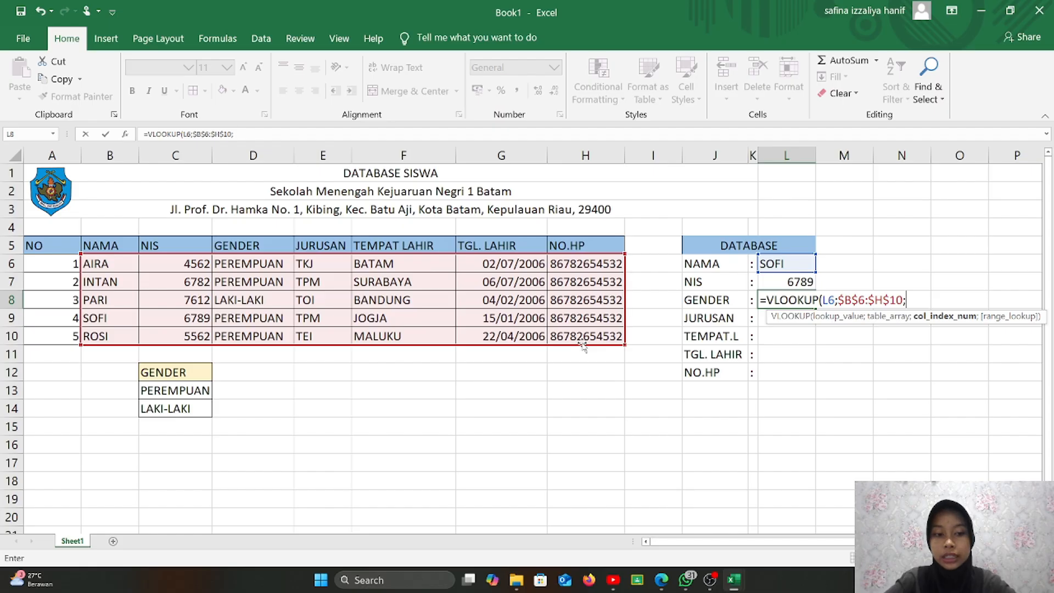
type("3")
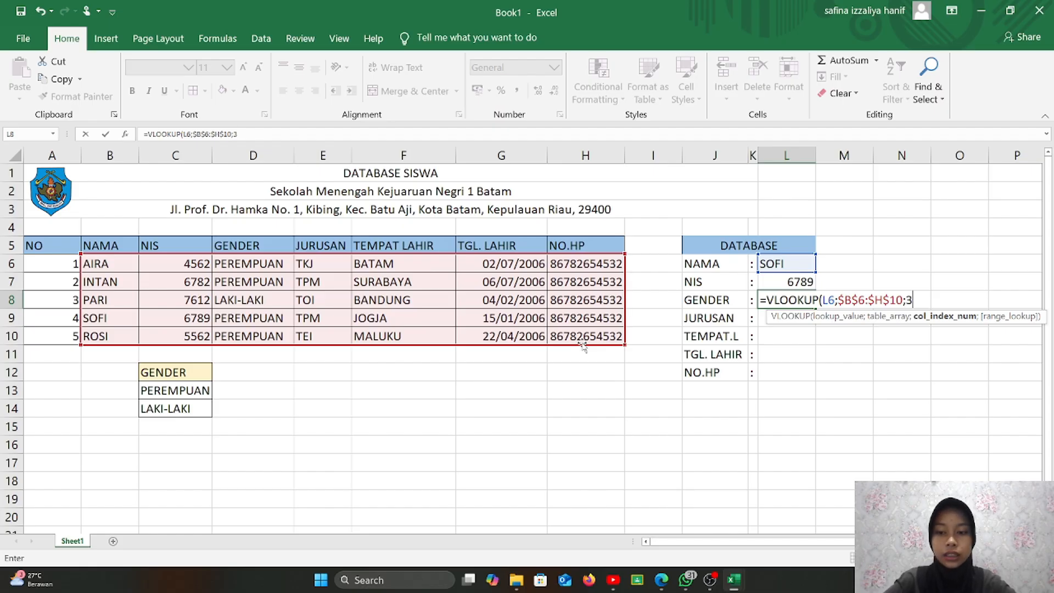
type(";T")
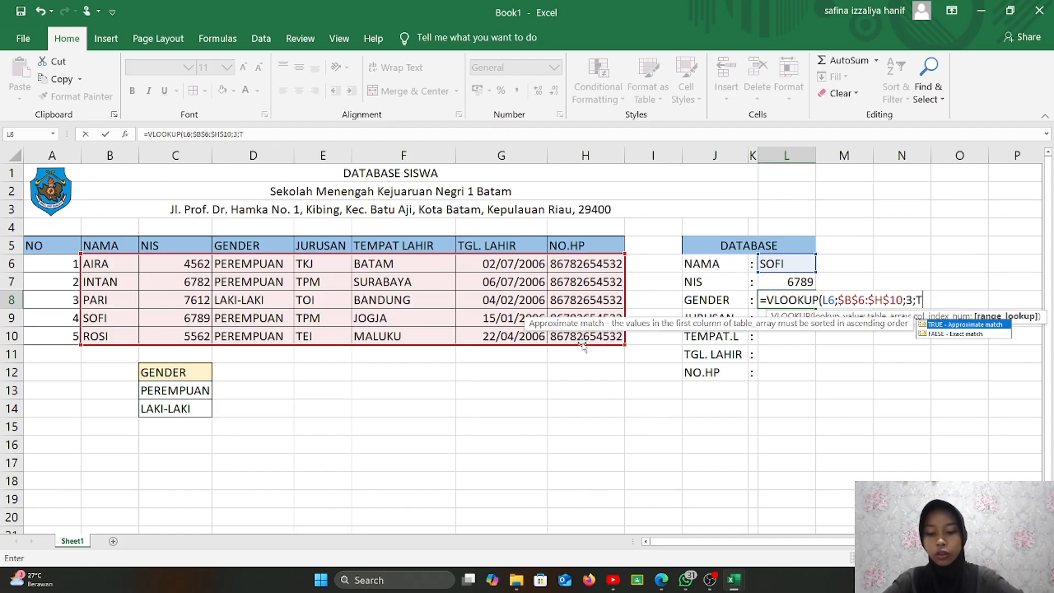
type("RUE")
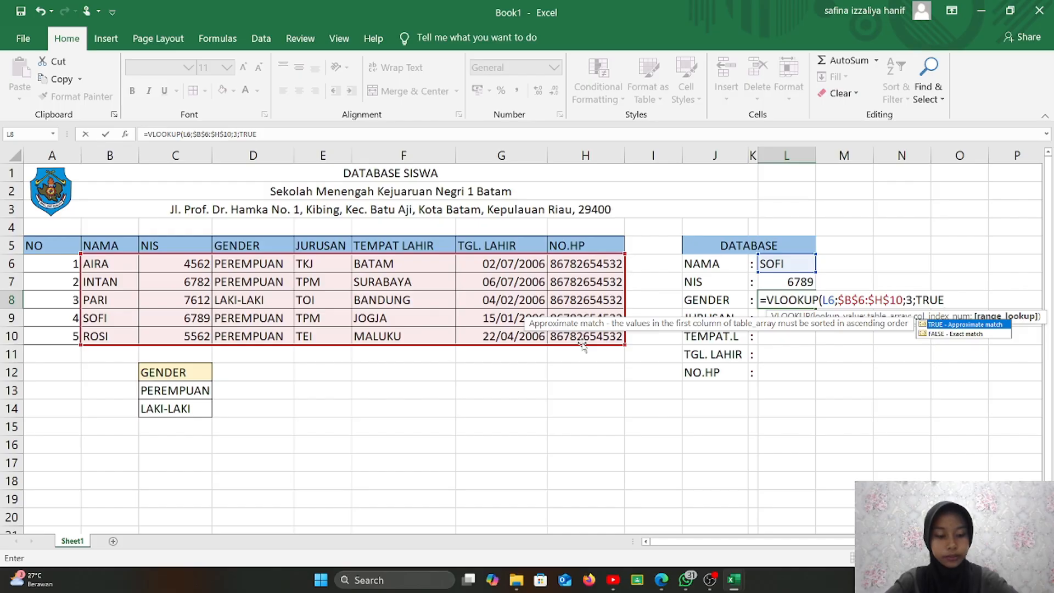
type(")")
key("Return")
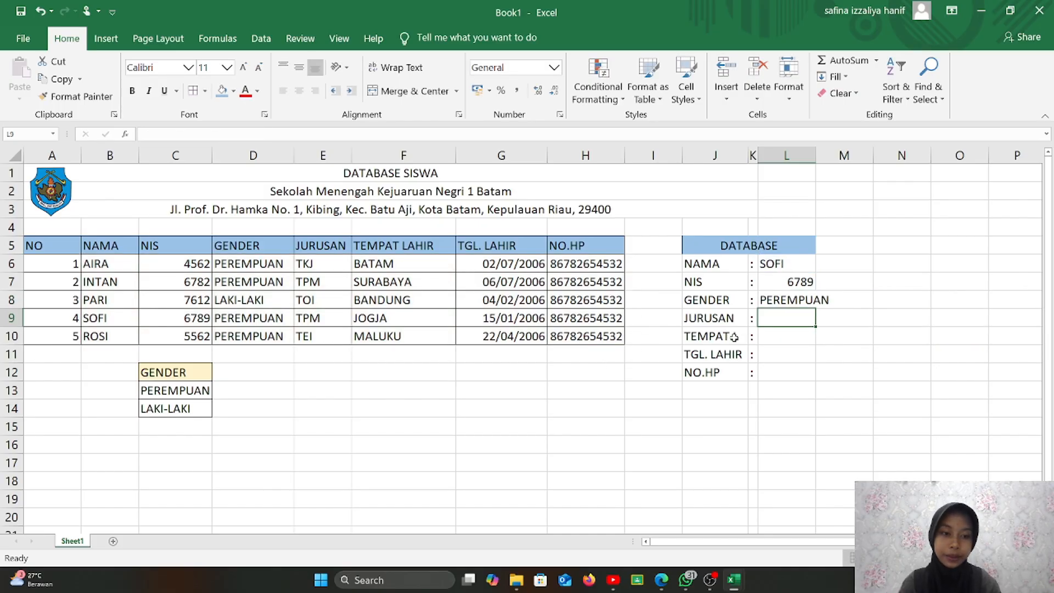
- Widen column L, then enter =VLOOKUP(L6;$B$6:$H$10;4;TRUE) in L9 to show TPM
left_click_drag(817, 155, 839, 155)
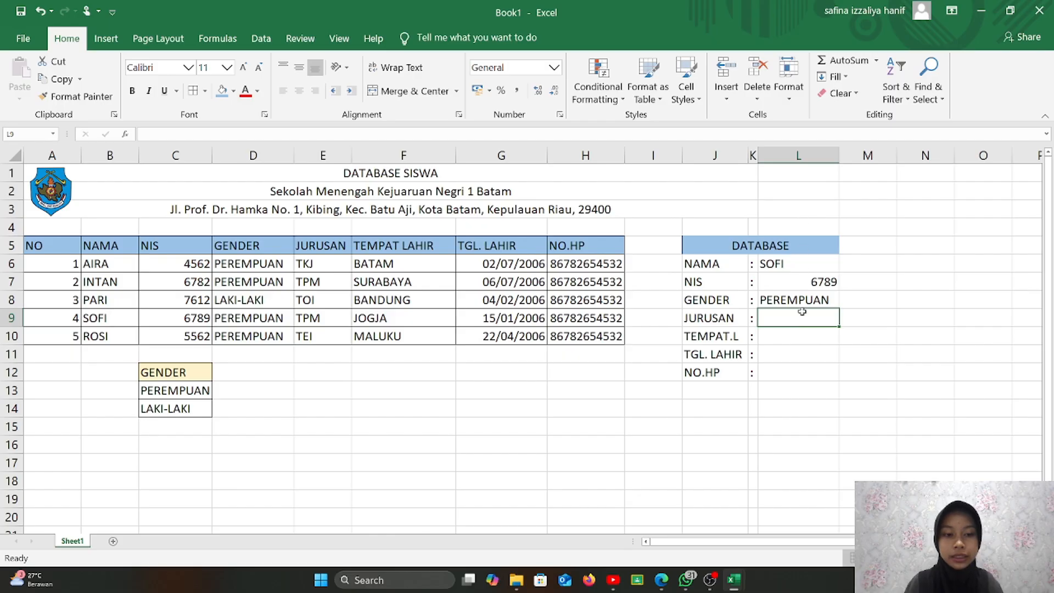
type("=")
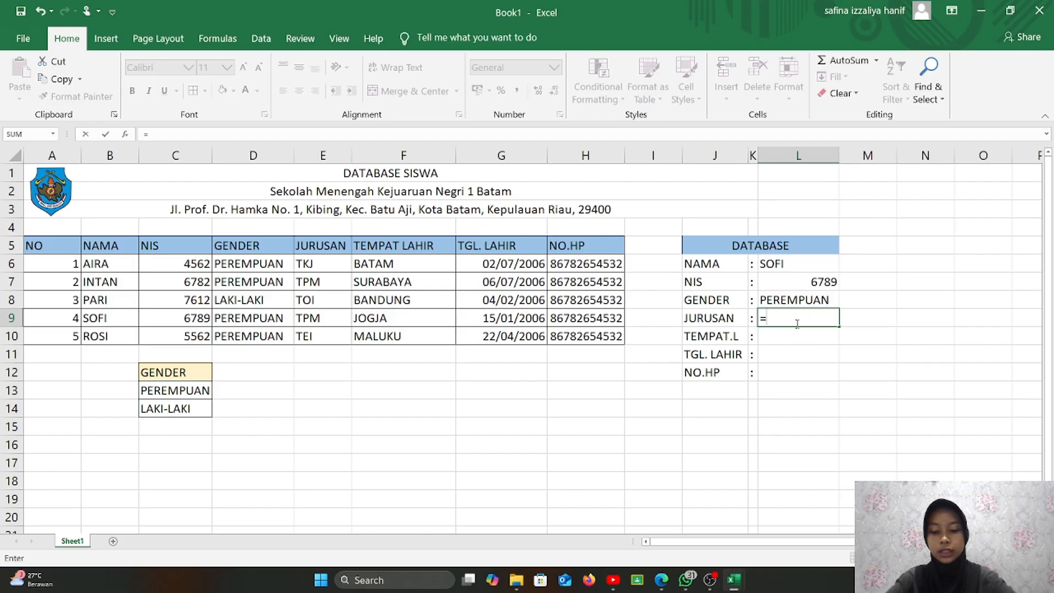
type("VLOO")
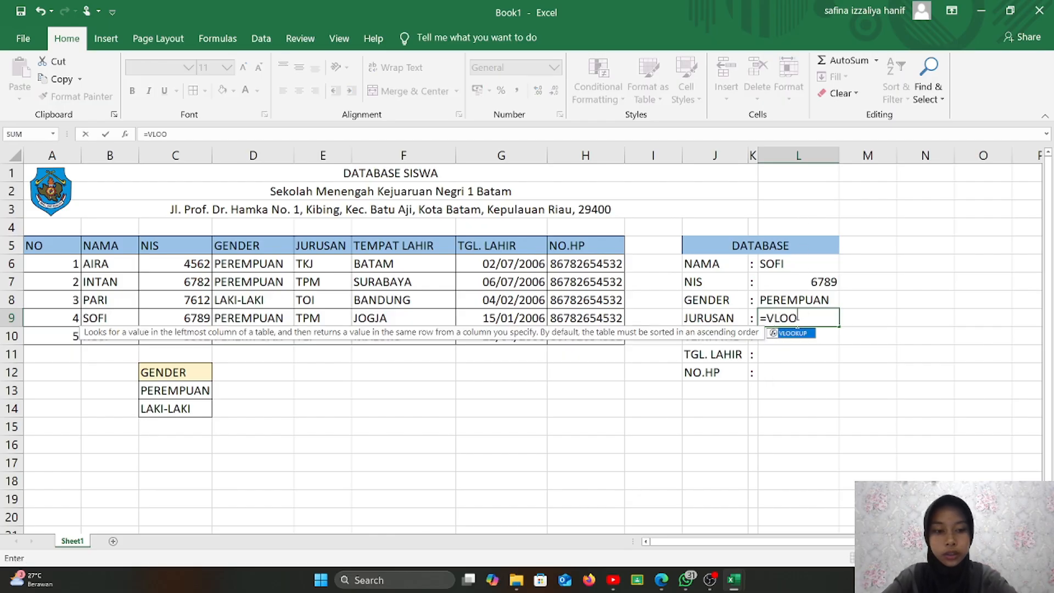
type("K")
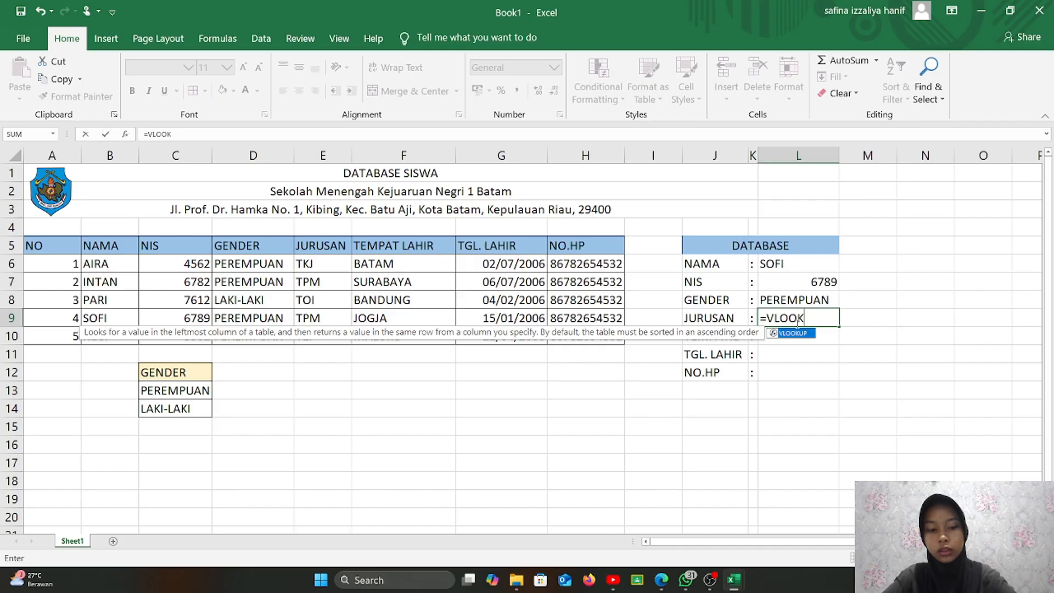
type("UP(")
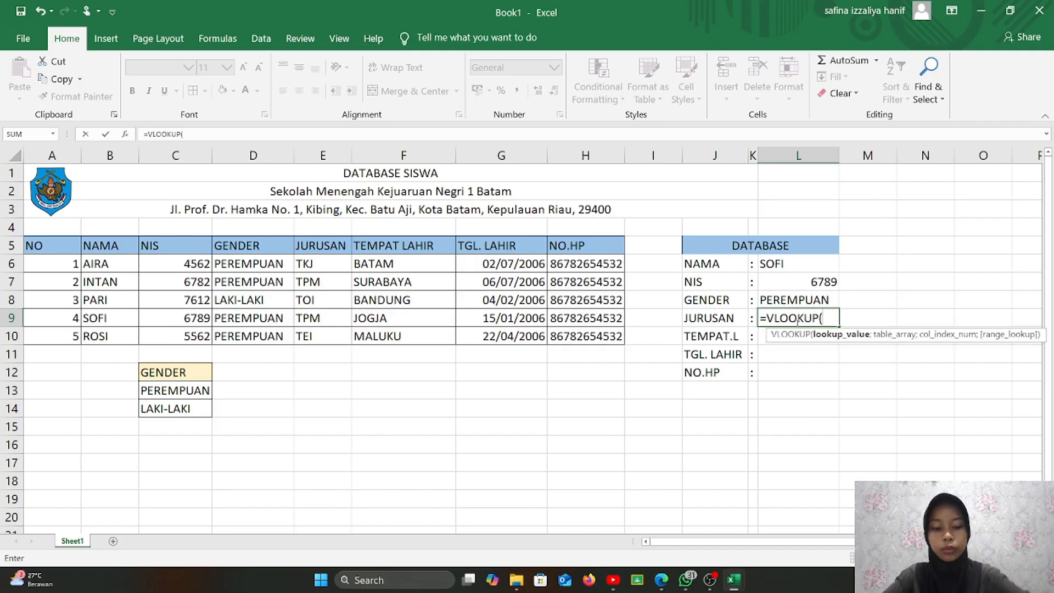
left_click(783, 266)
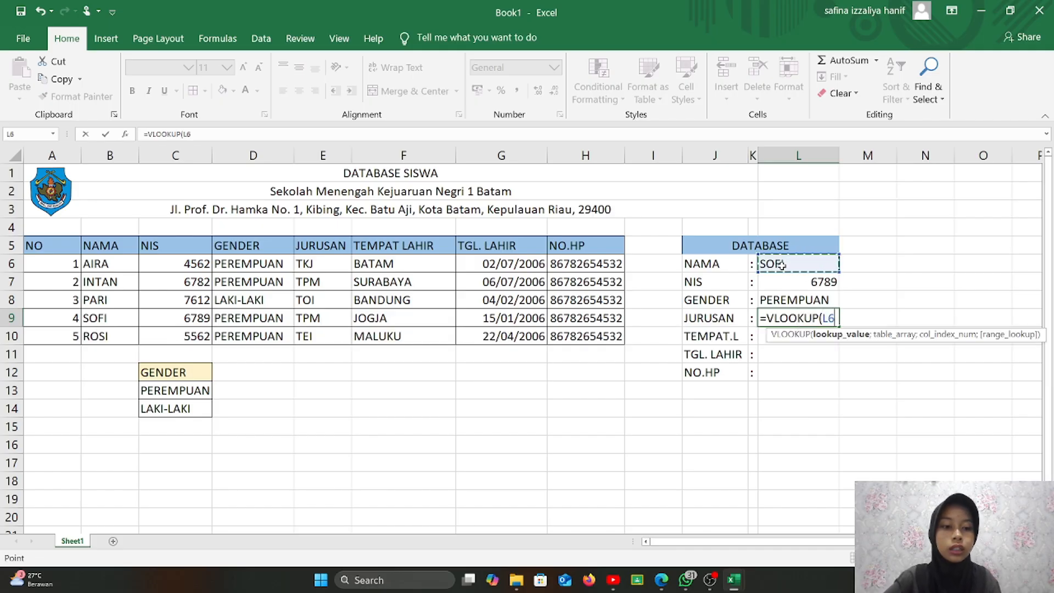
type(";")
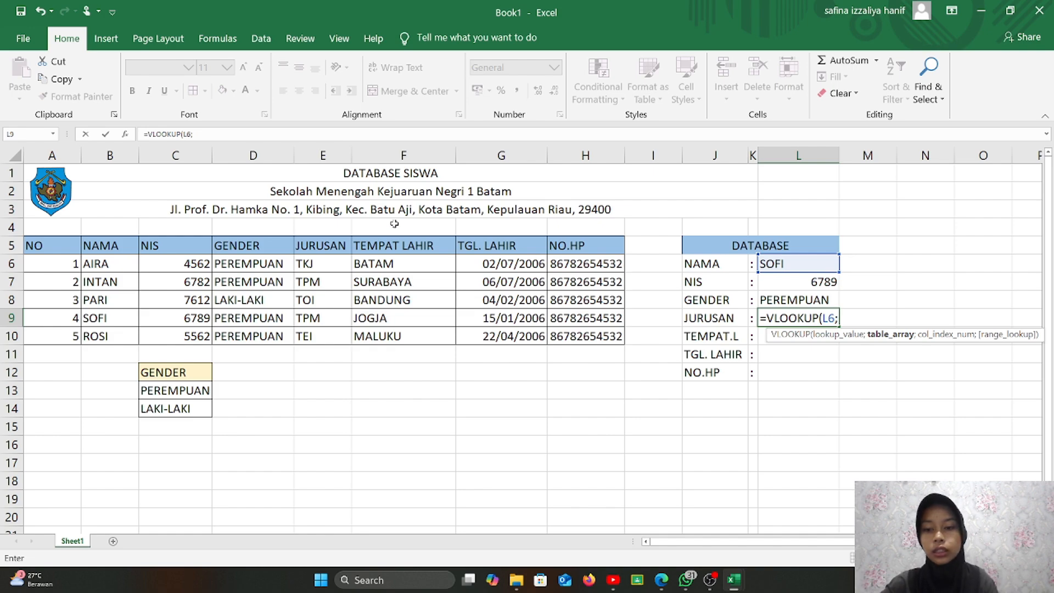
left_click_drag(117, 268, 560, 336)
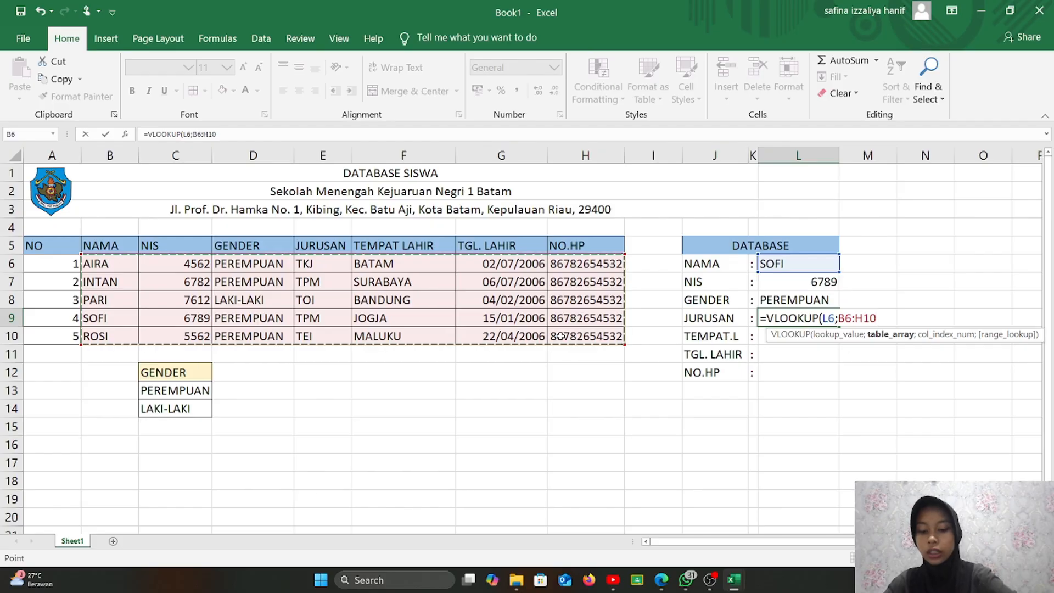
key("F4")
type(";")
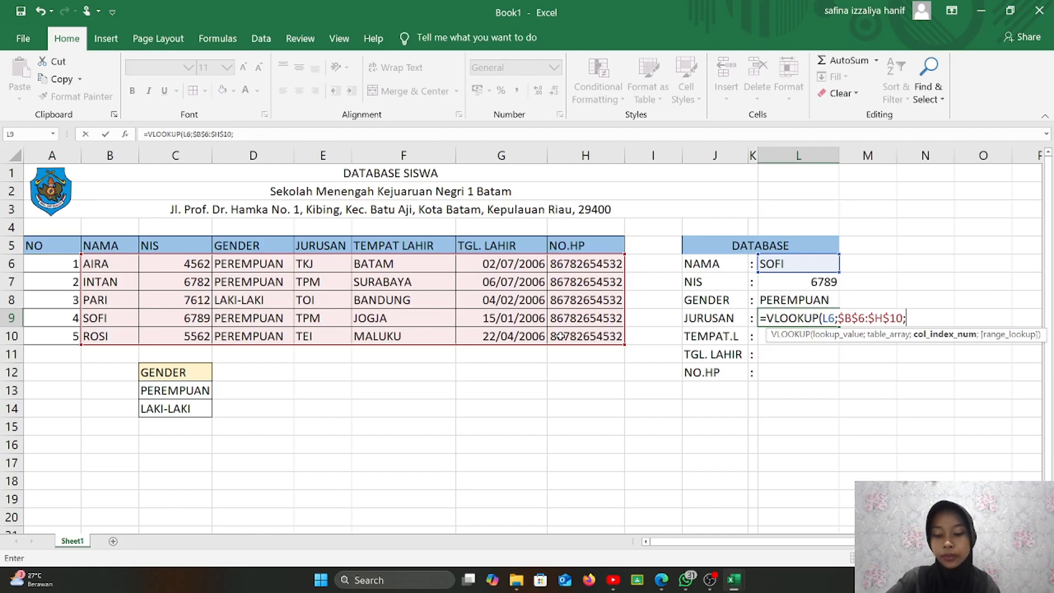
type("4;TRU")
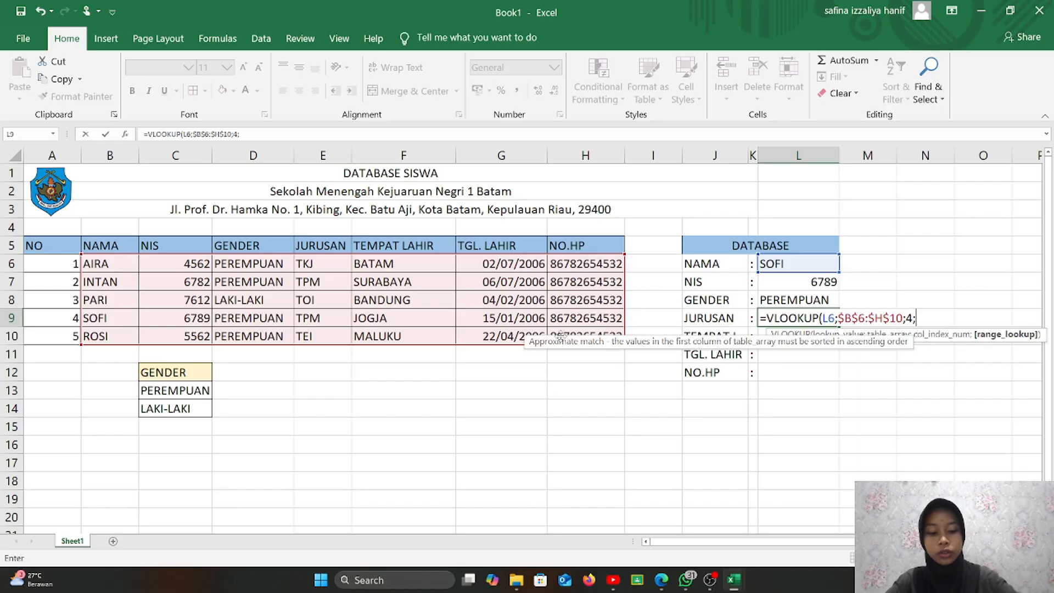
type("E)")
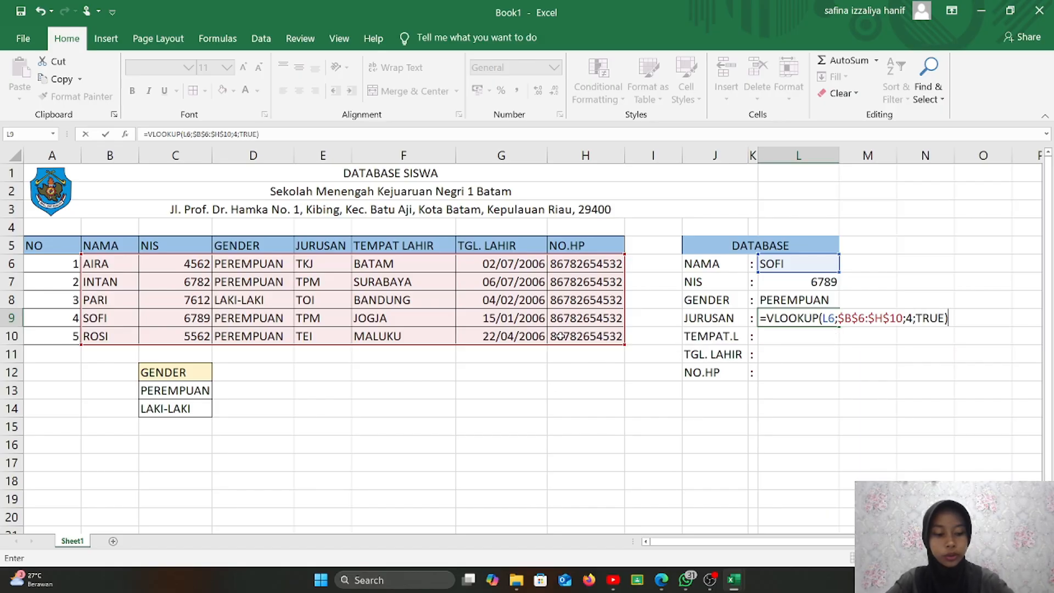
key("Return")
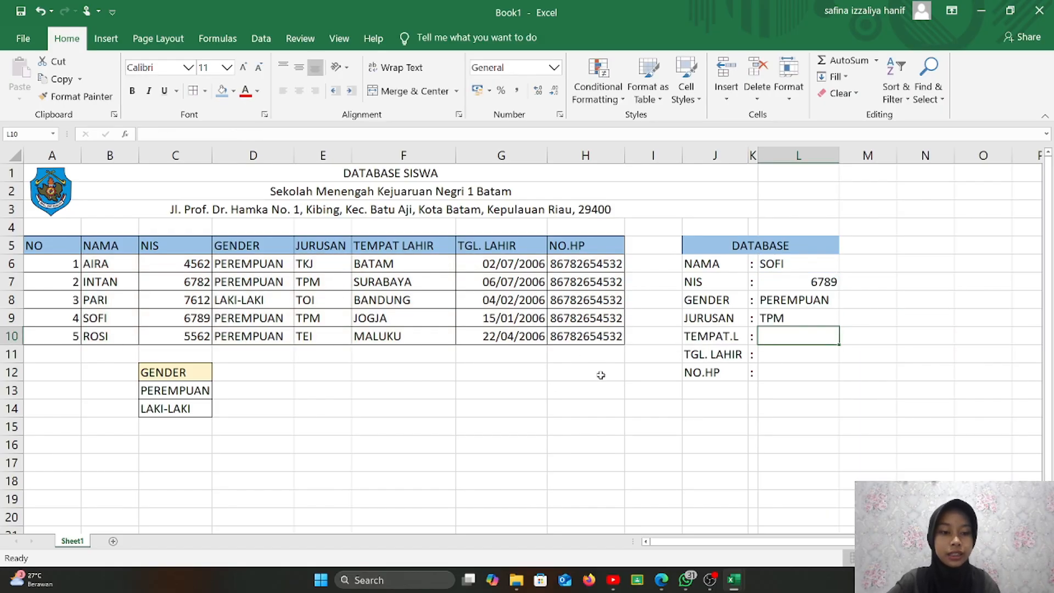
- Enter =VLOOKUP(L6;$B$6:$H$10;5;TRUE) in L10 so TEMPAT.L shows JOGJA
type("=V")
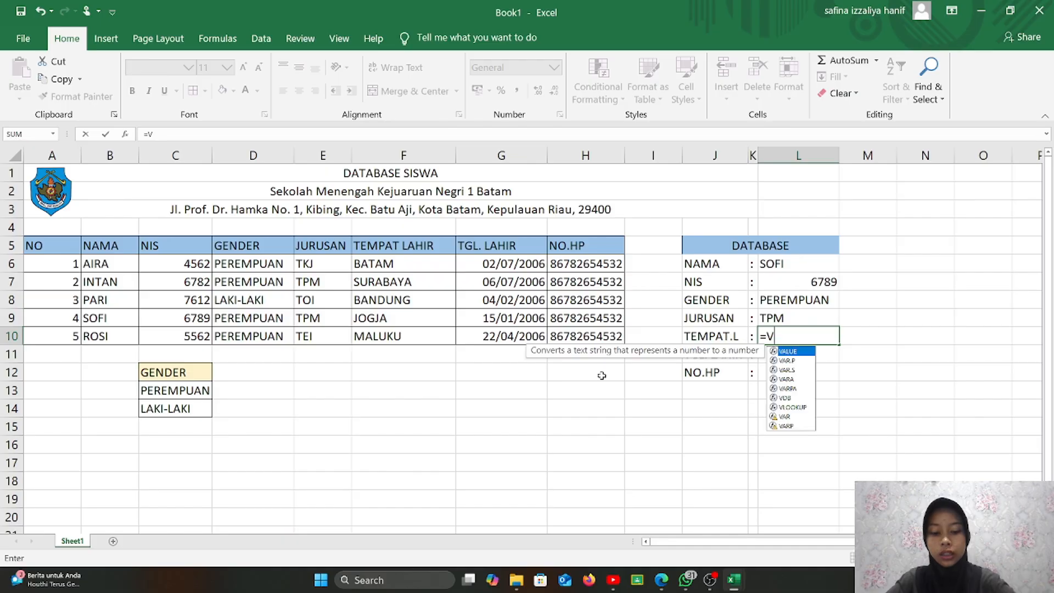
type("LOOKUP(")
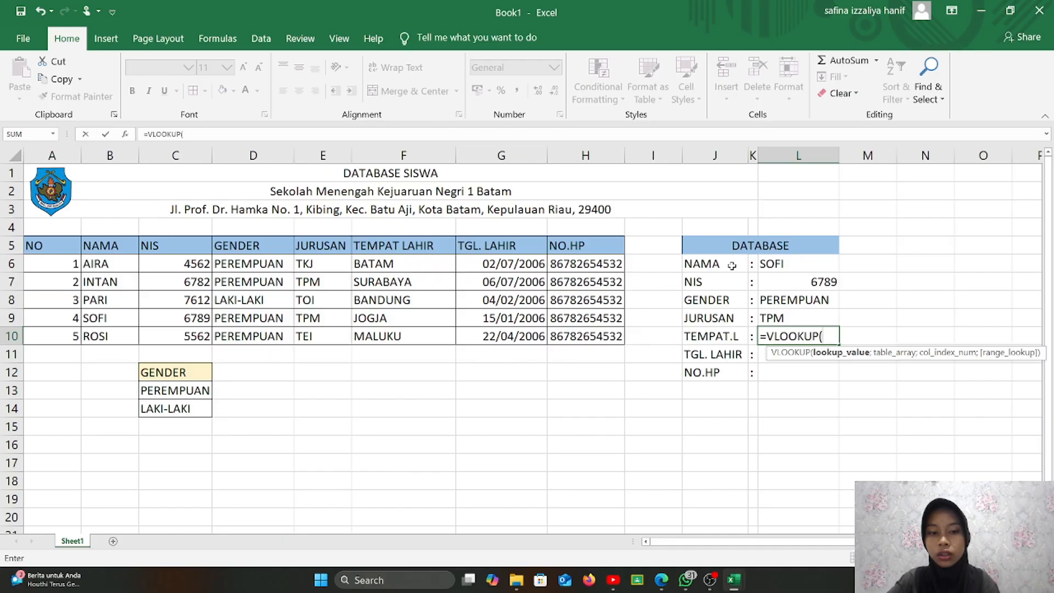
left_click(763, 269)
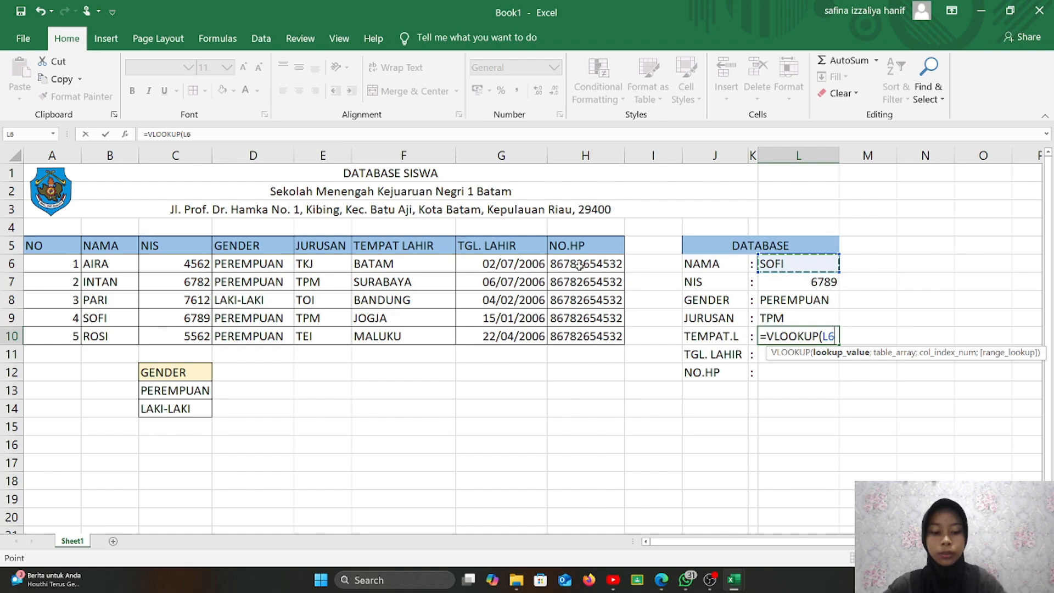
type(";")
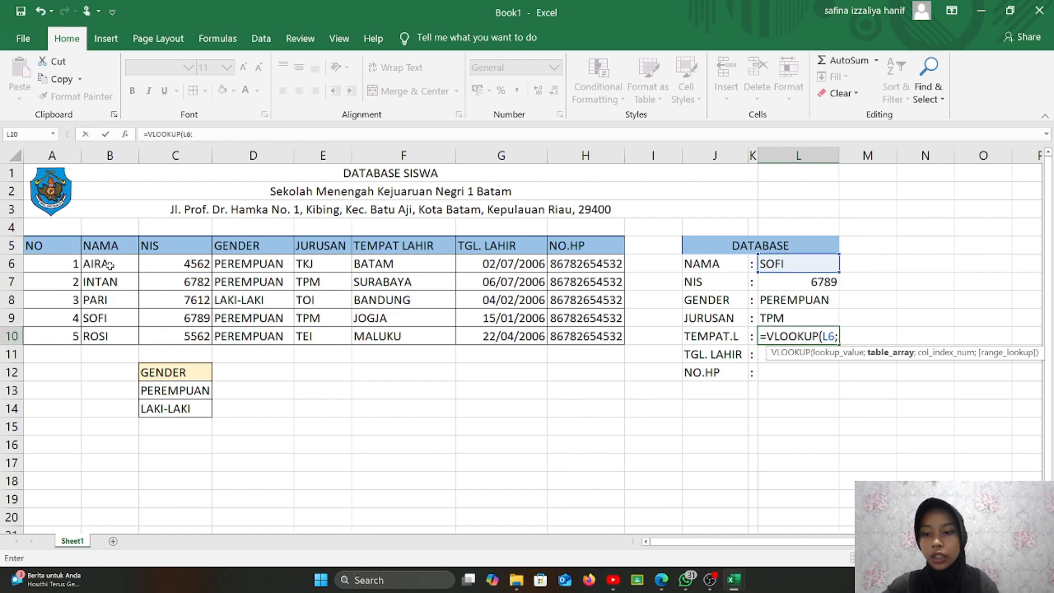
left_click_drag(109, 265, 554, 341)
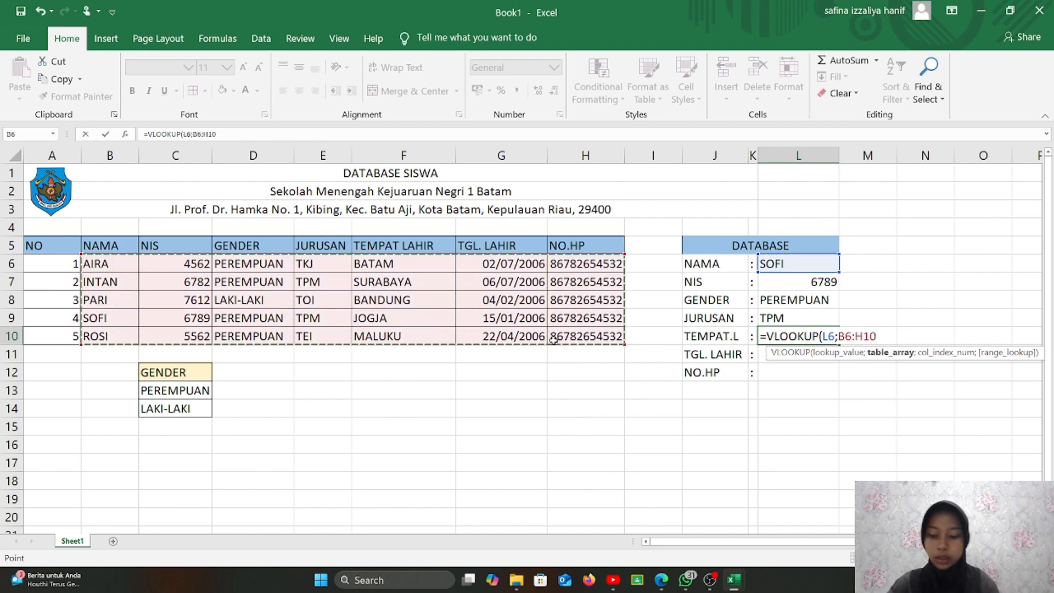
key("F4")
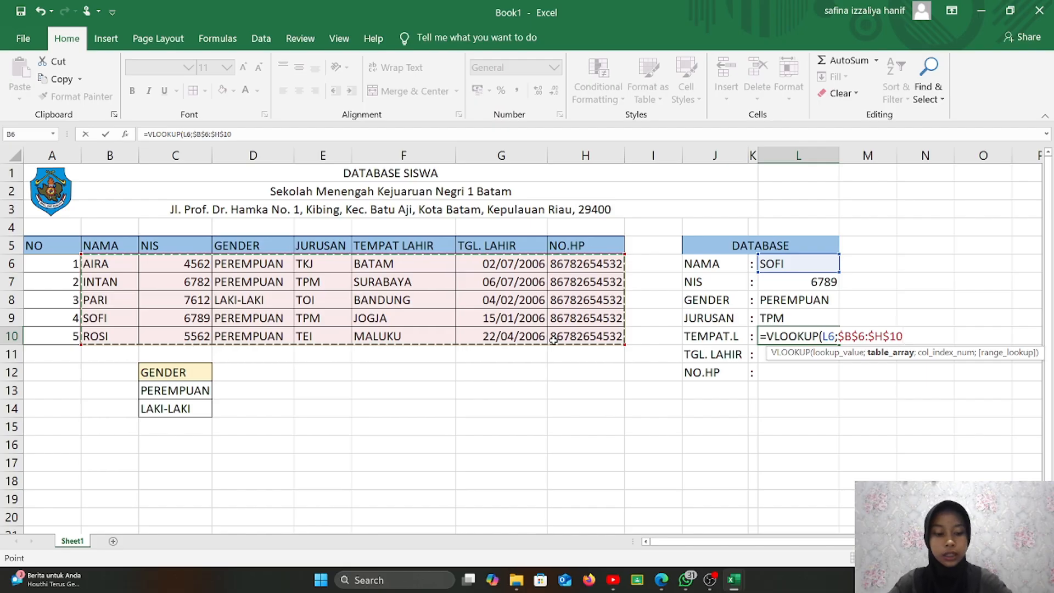
type(";")
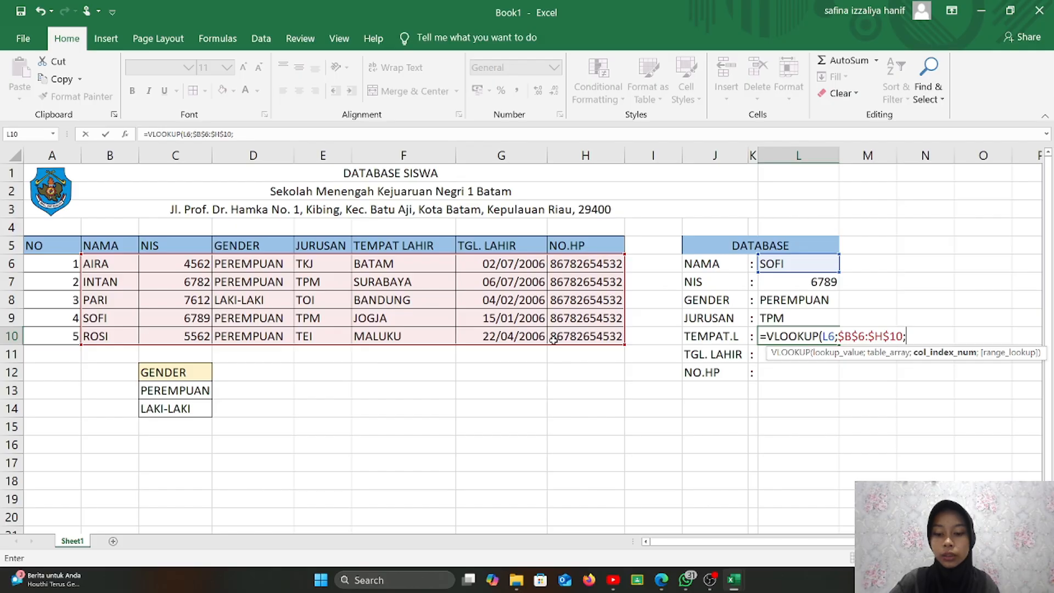
type("5")
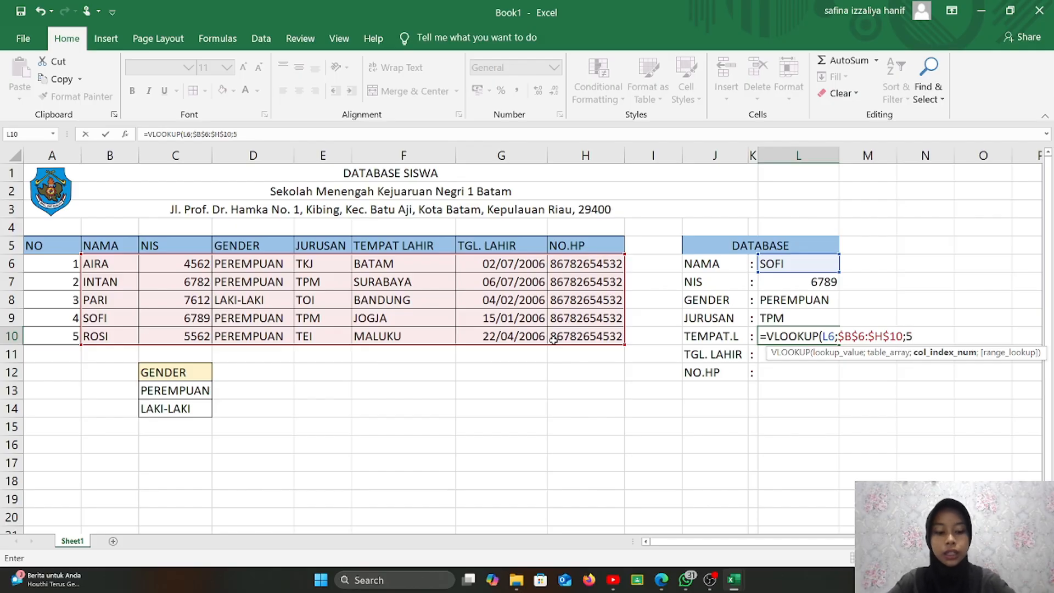
type(";TRUE")
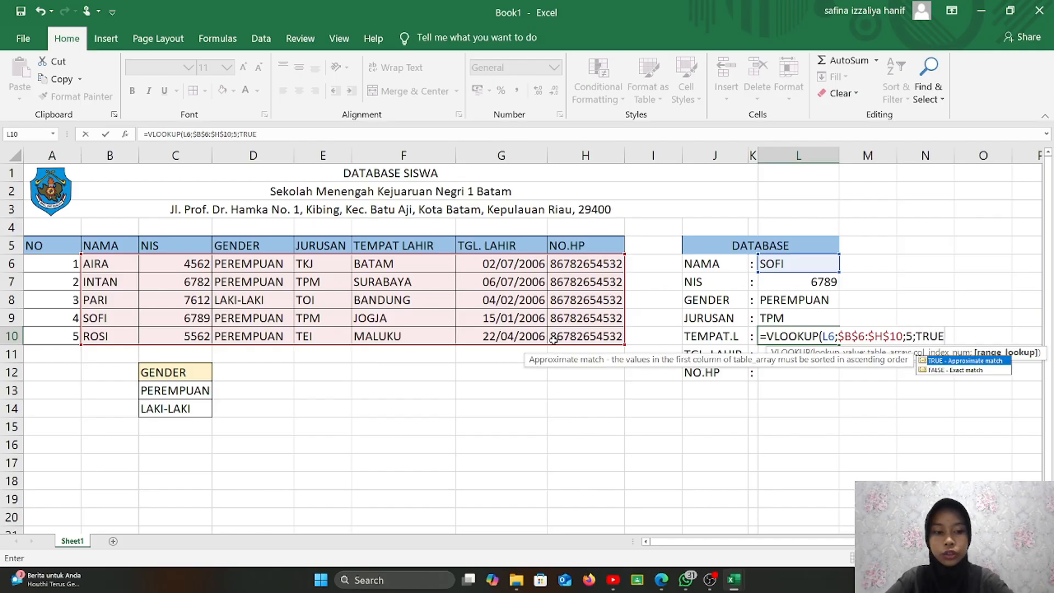
type(")")
key("Return")
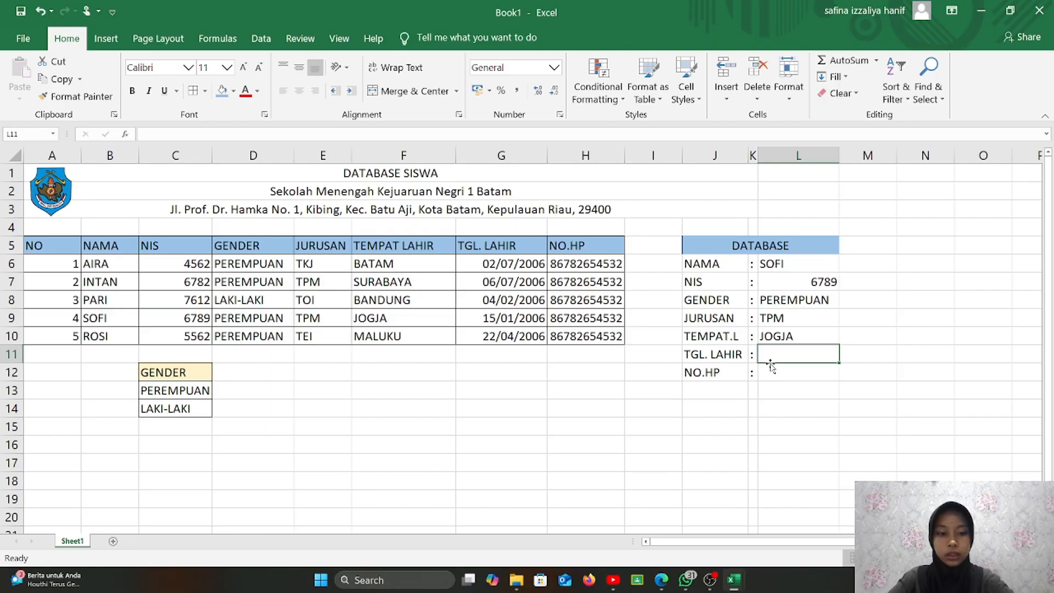
- Enter =VLOOKUP(L6;$B$6:$H$10;6;TRUE) in L11 so TGL. LAHIR shows 38732
type("=")
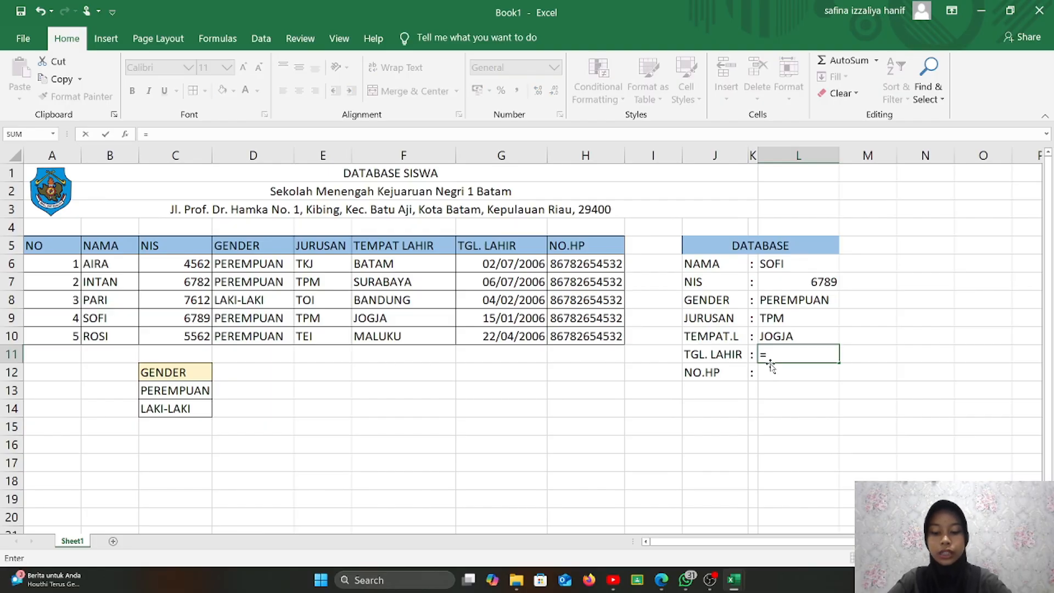
type("VLO")
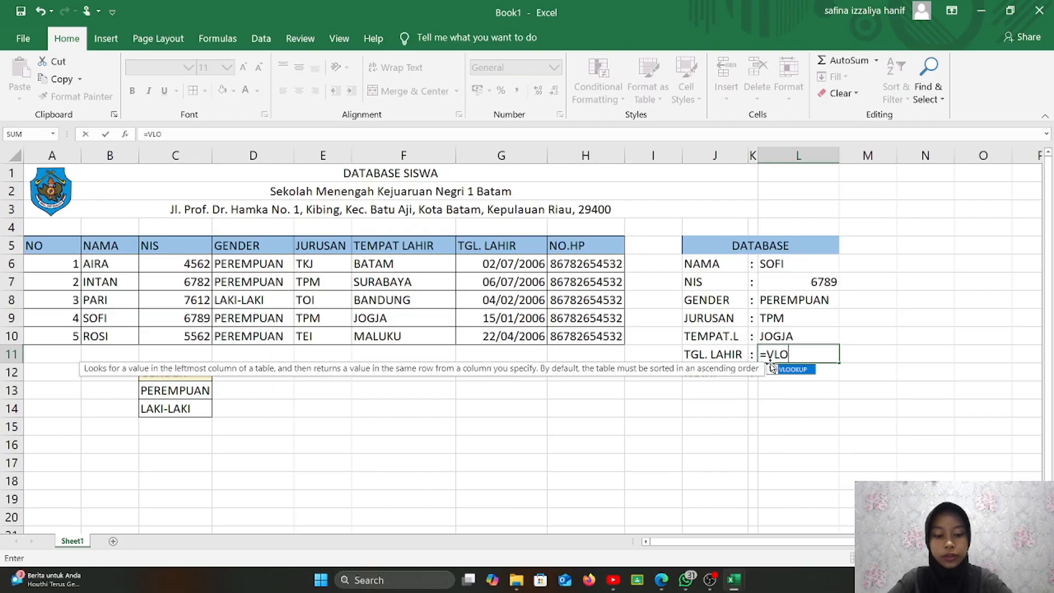
type("OKUP(")
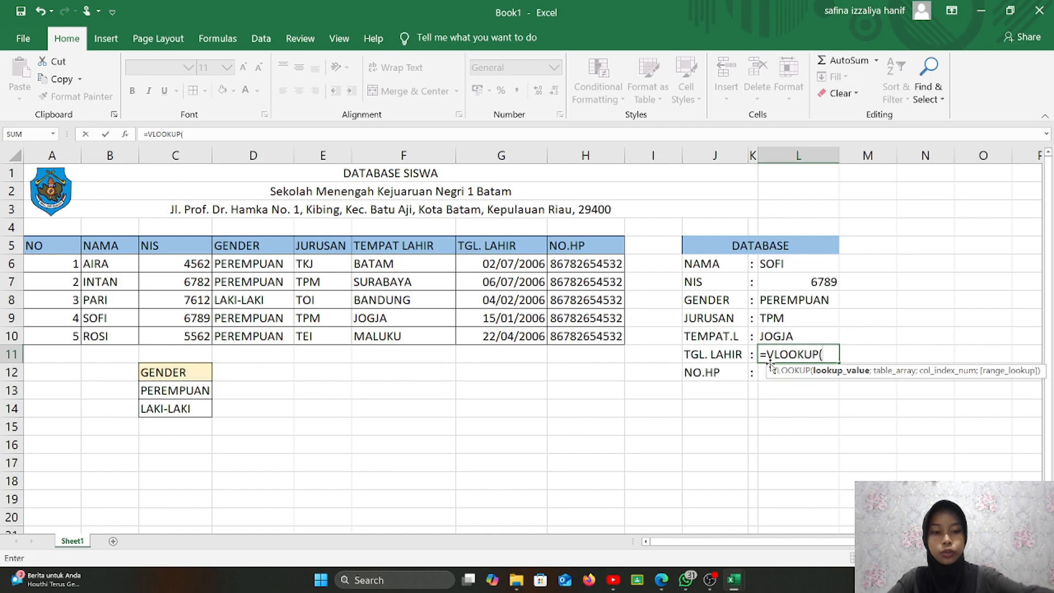
left_click(814, 269)
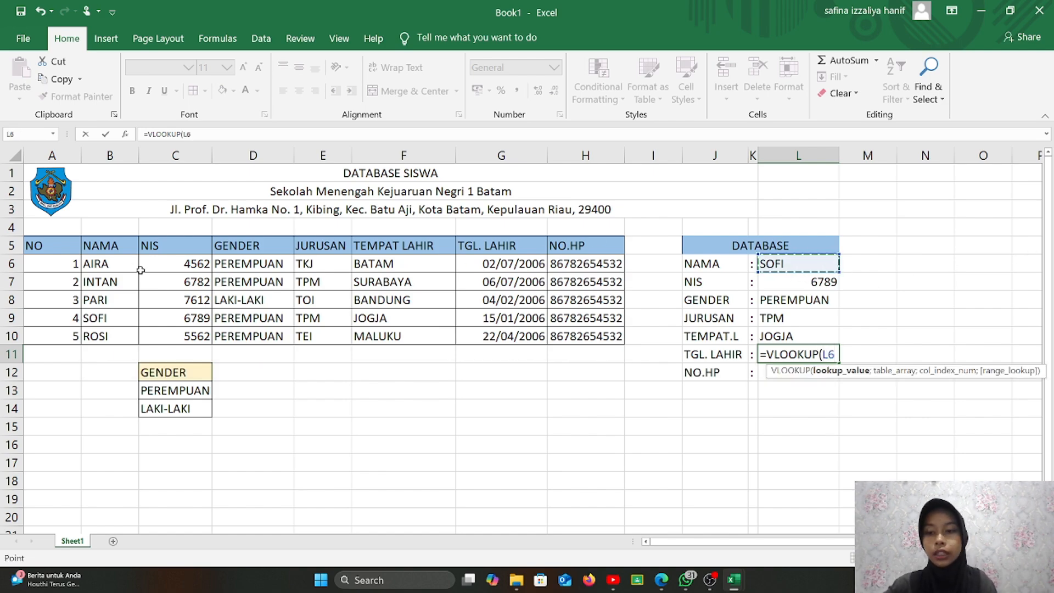
left_click(118, 266)
mouse_move(119, 266)
left_mouse_down()
mouse_move(247, 299)
mouse_move(115, 264)
left_mouse_up()
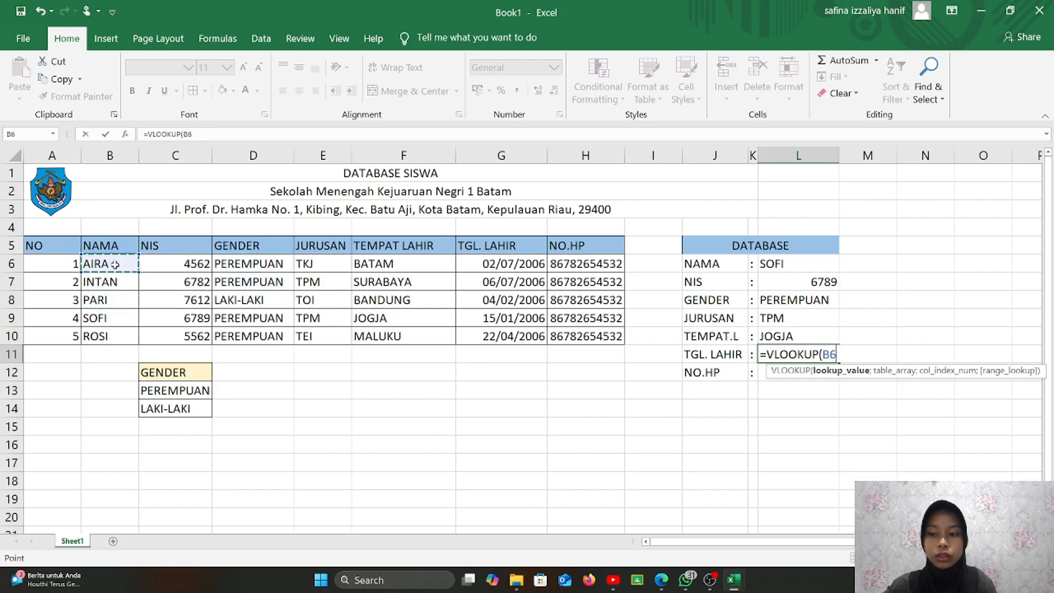
left_click(767, 264)
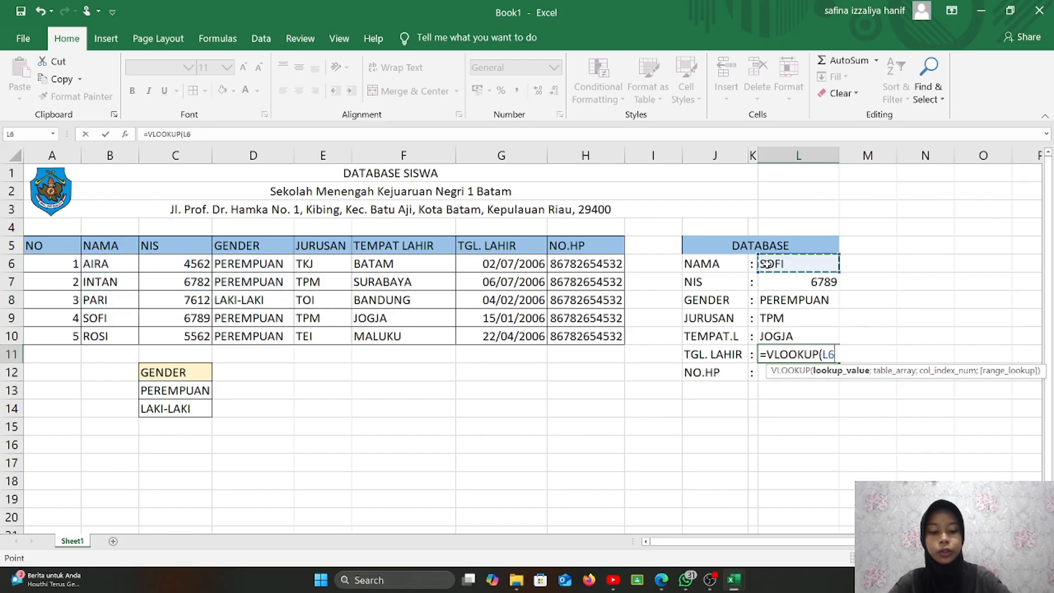
type(";")
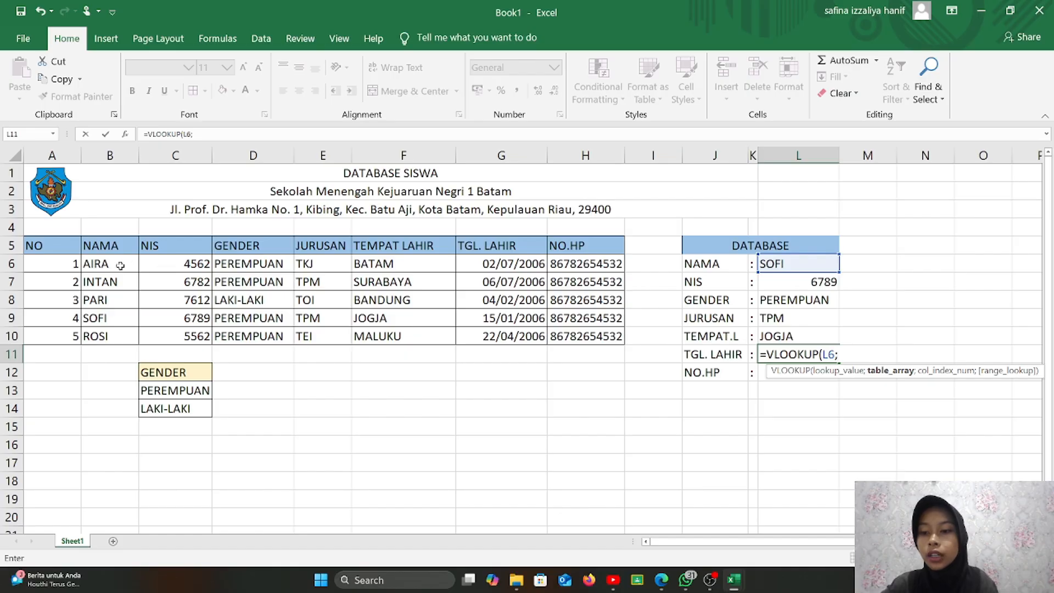
left_click_drag(121, 265, 551, 338)
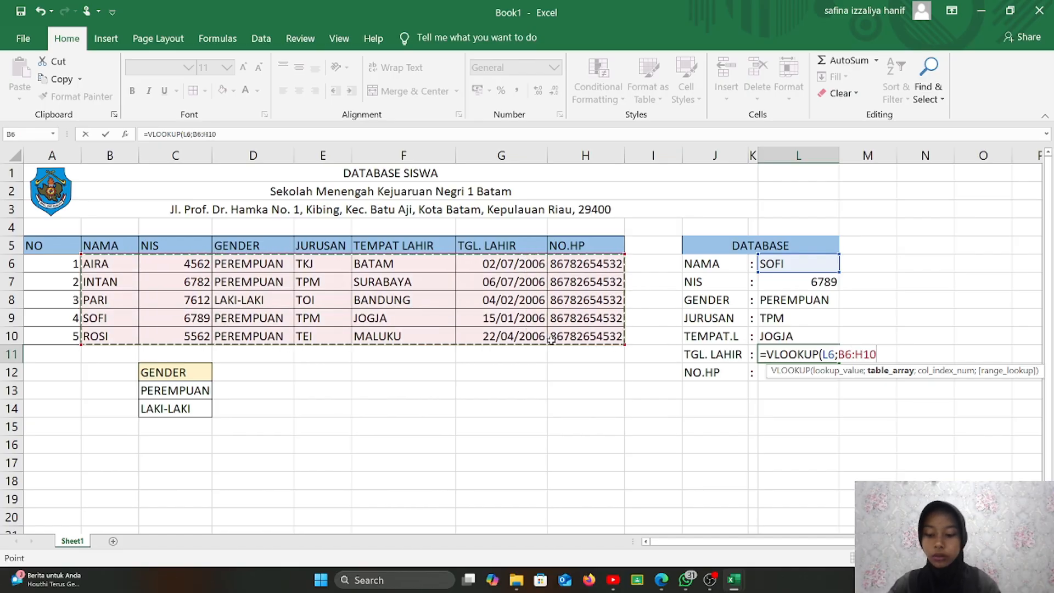
key("F4")
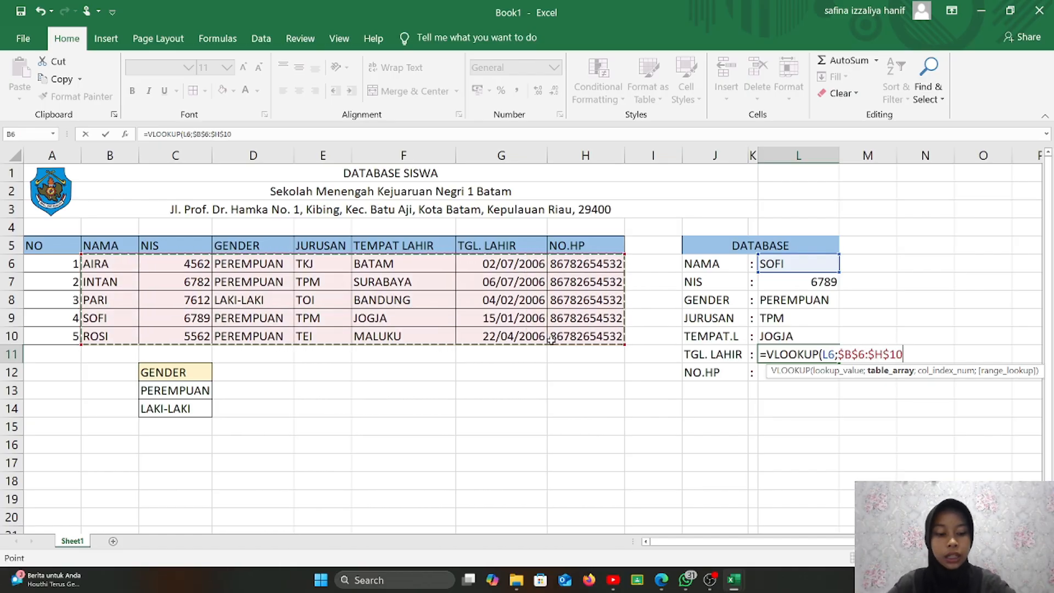
type(";")
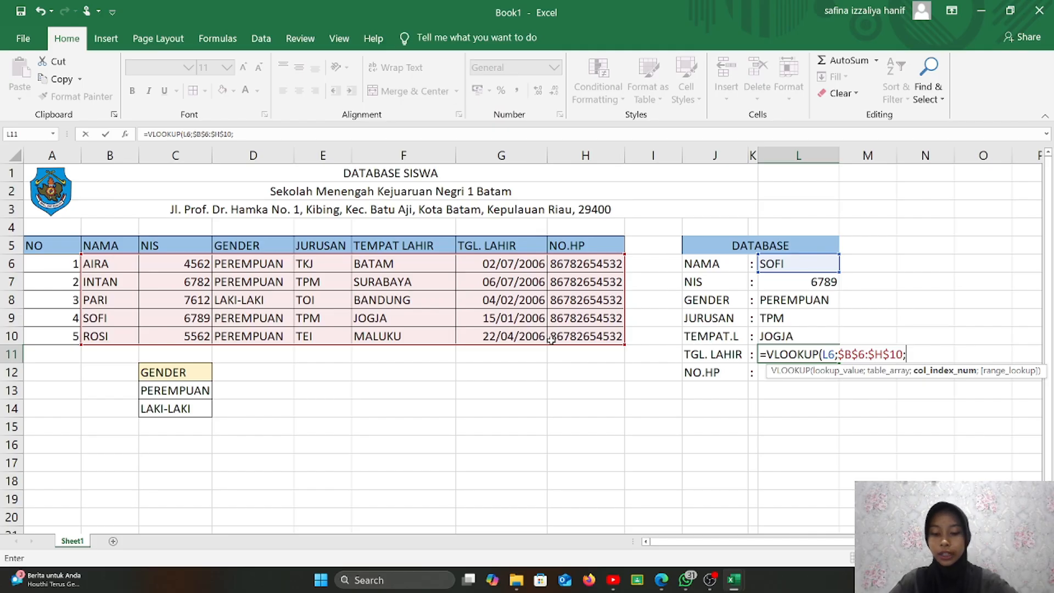
type("6;")
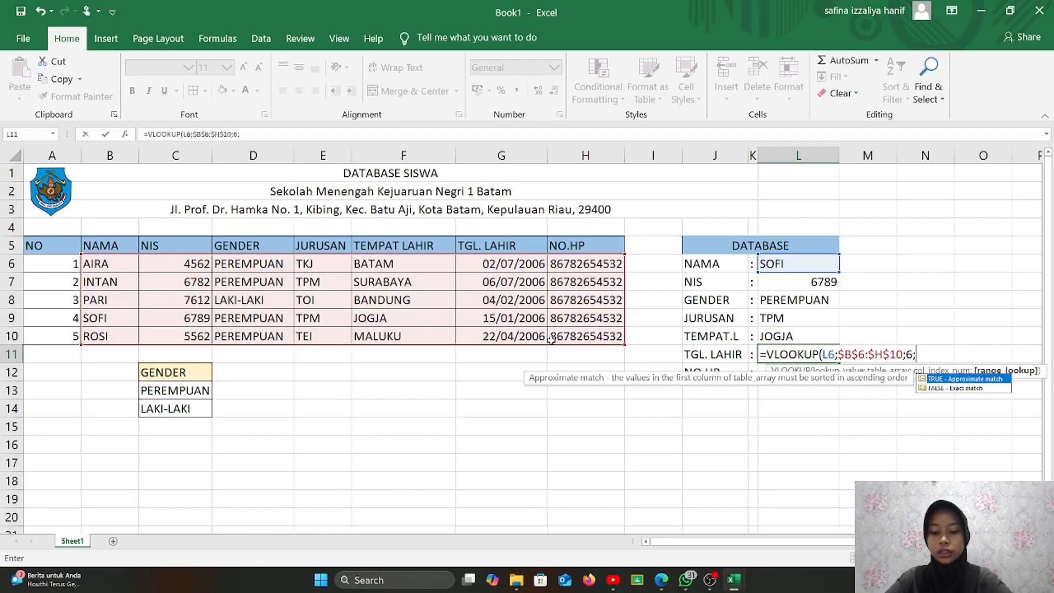
type("TERUS")
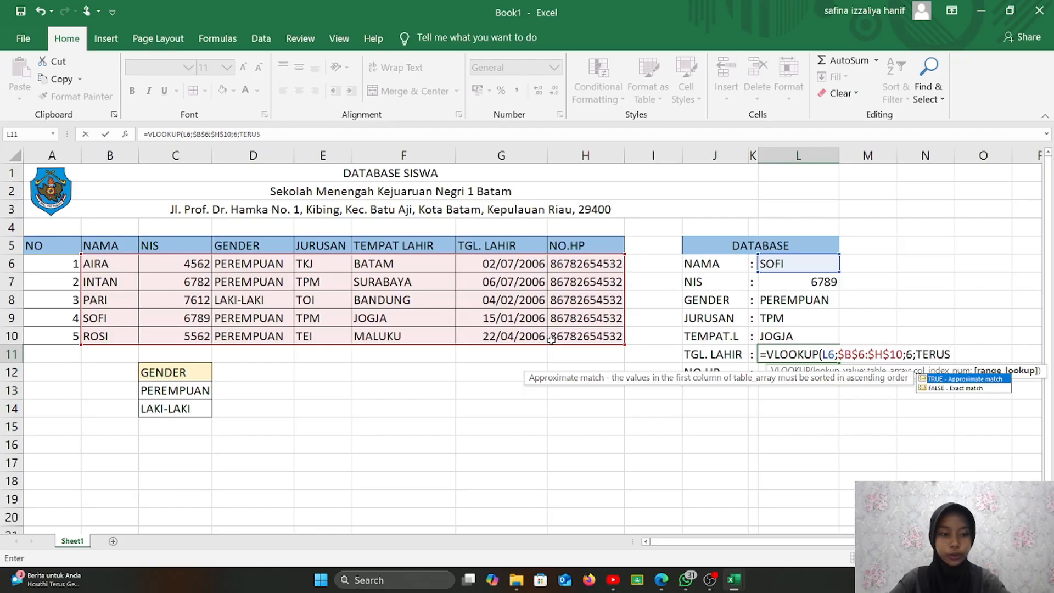
key("BackSpace")
key("BackSpace")
key("BackSpace")
key("BackSpace")
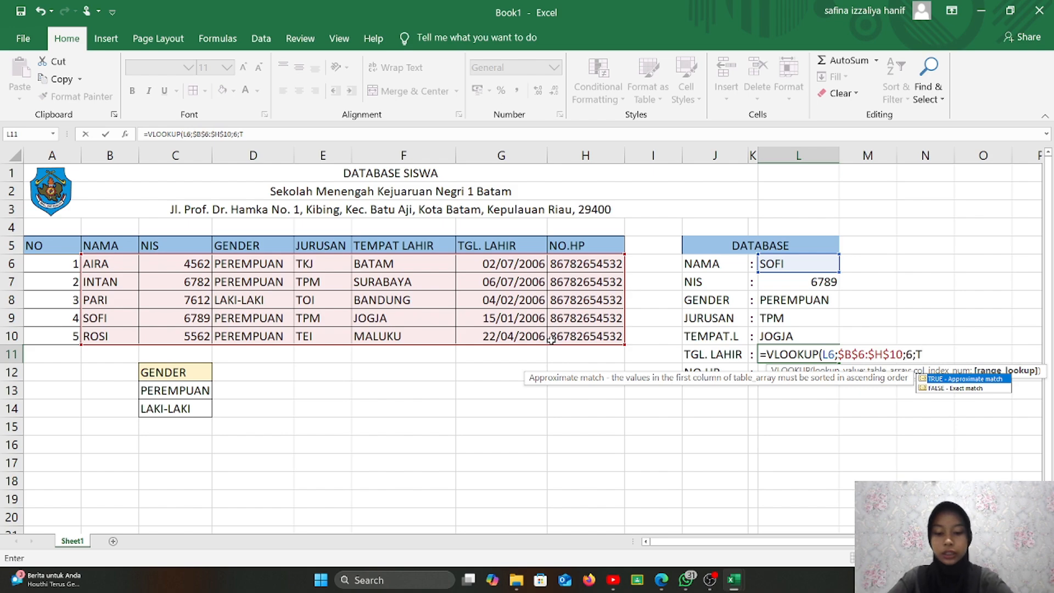
type("RUE")
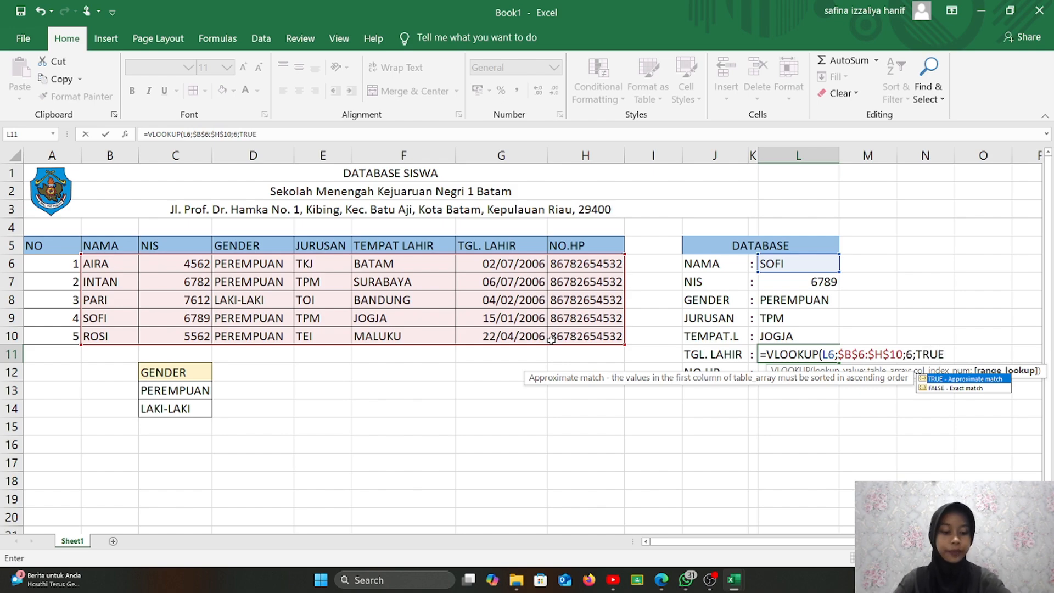
type(")")
key("Return")
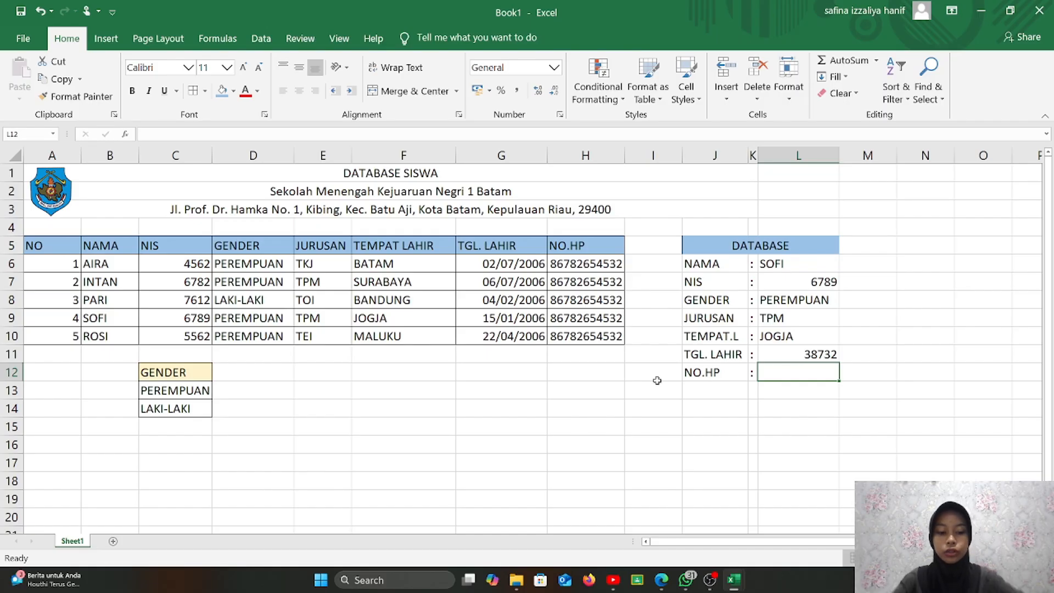
type("=VLOO")
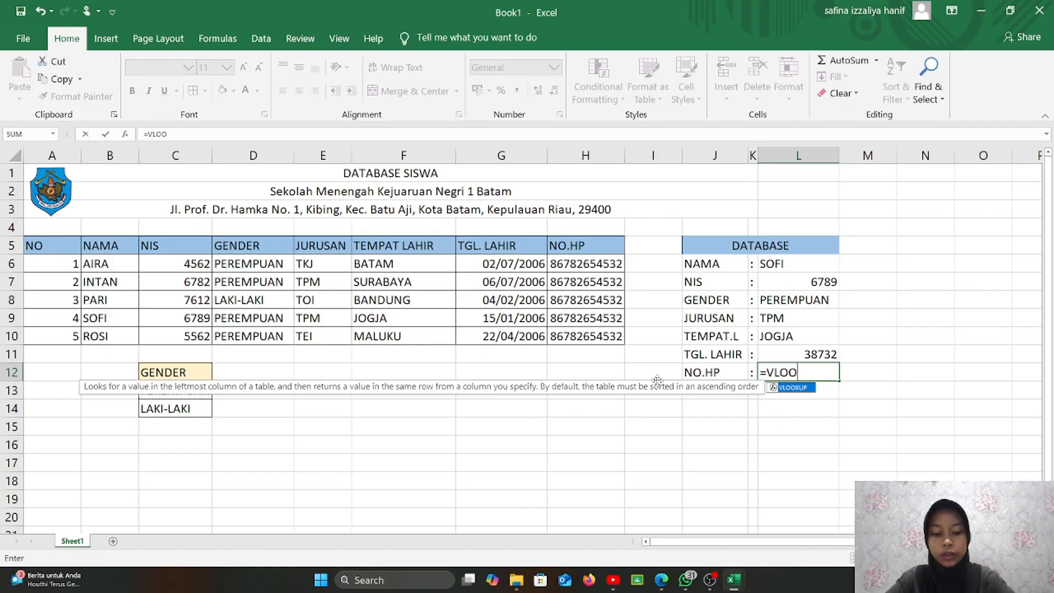
type("U")
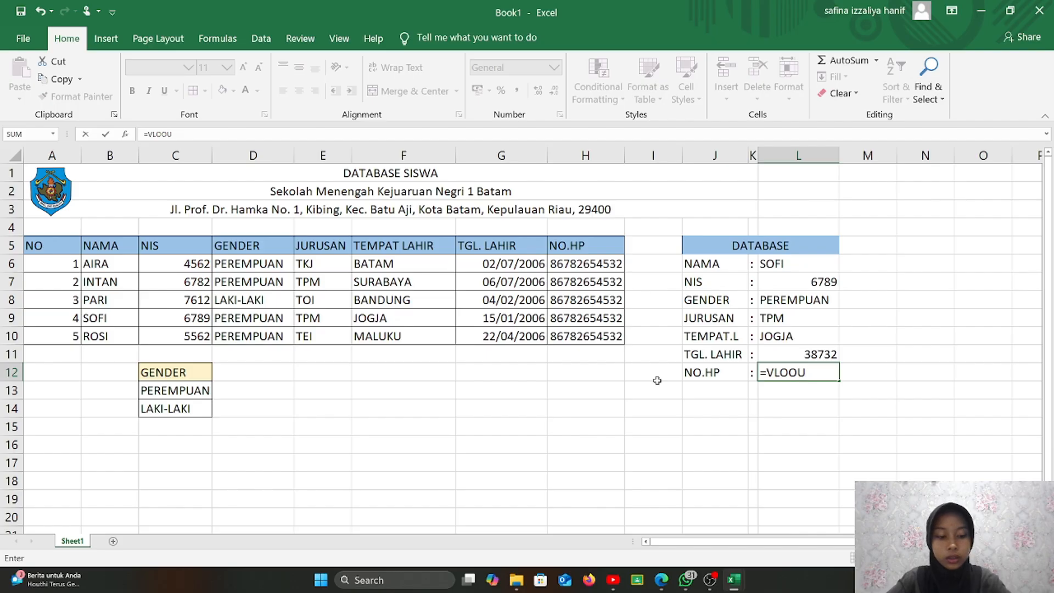
key("BackSpace")
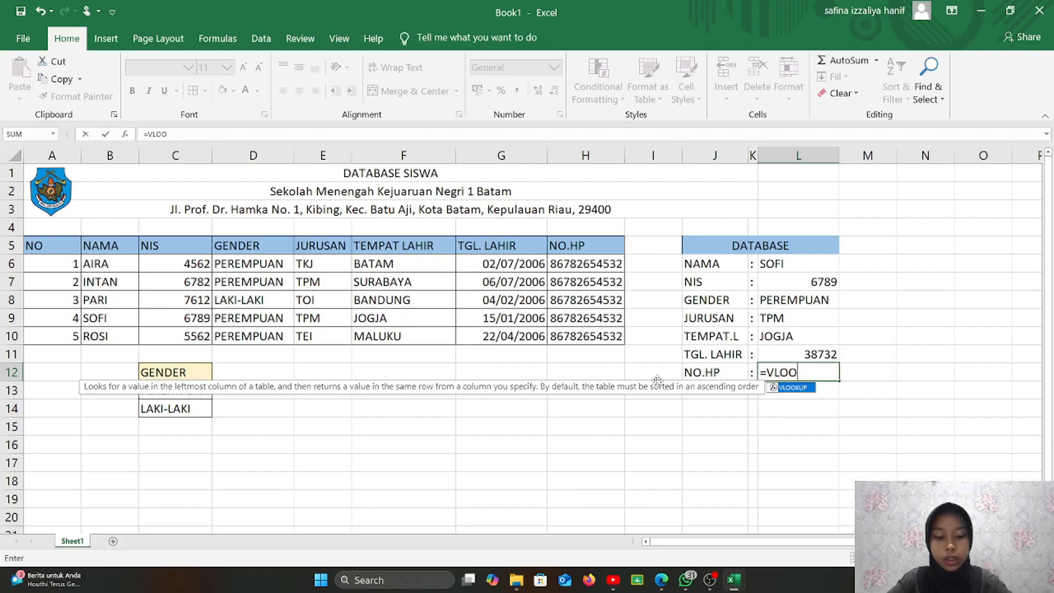
type("KUP")
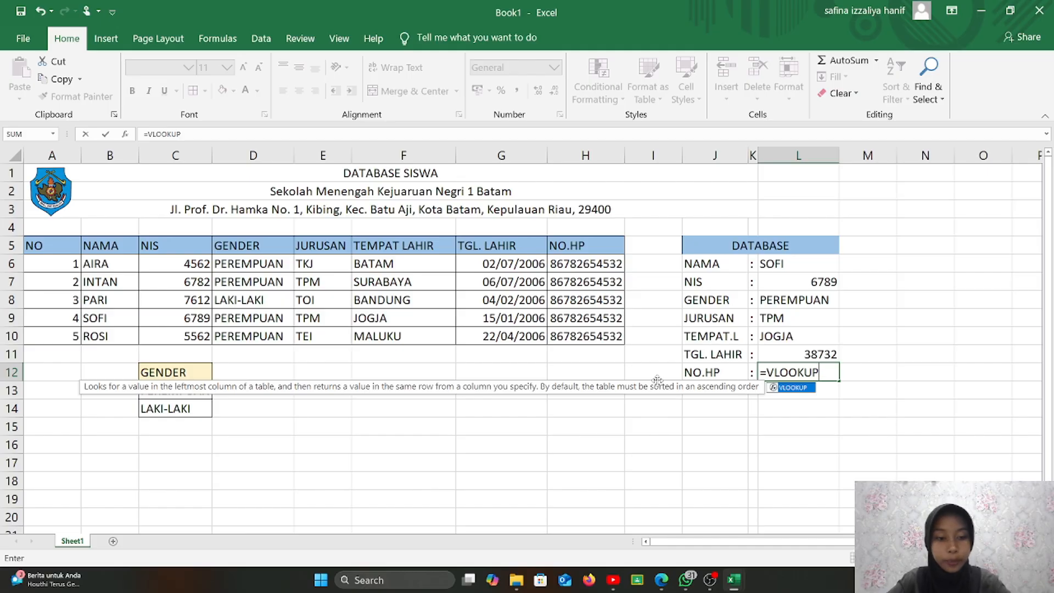
type("(")
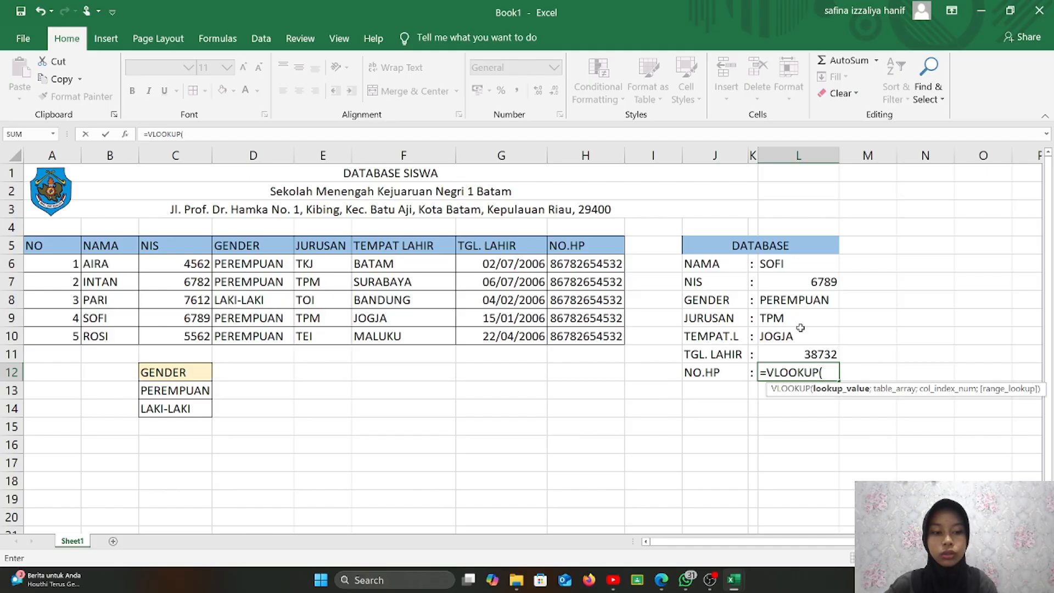
left_click(799, 265)
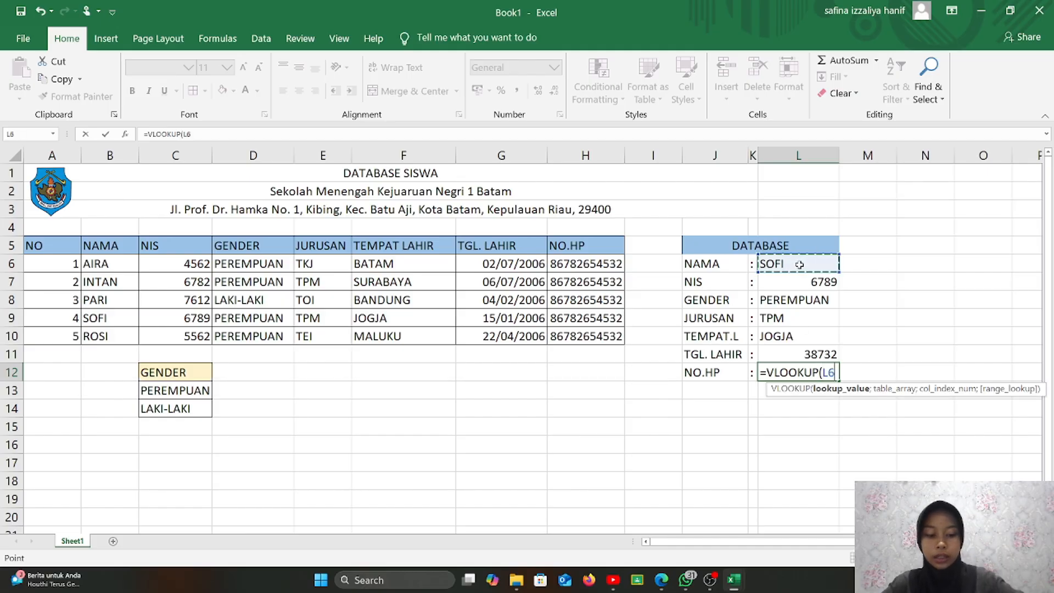
type(";")
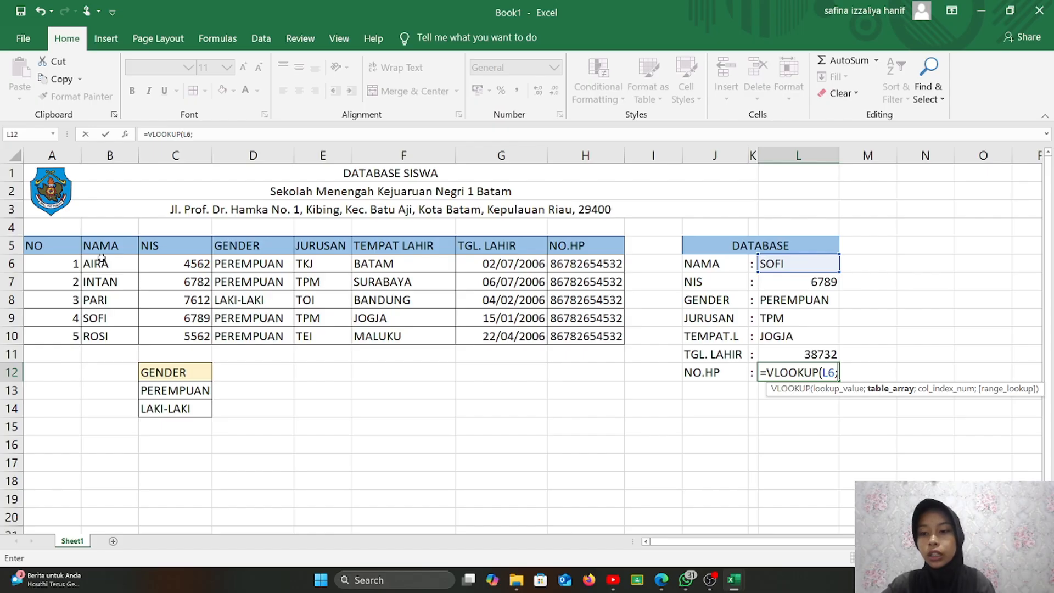
left_click_drag(102, 258, 556, 339)
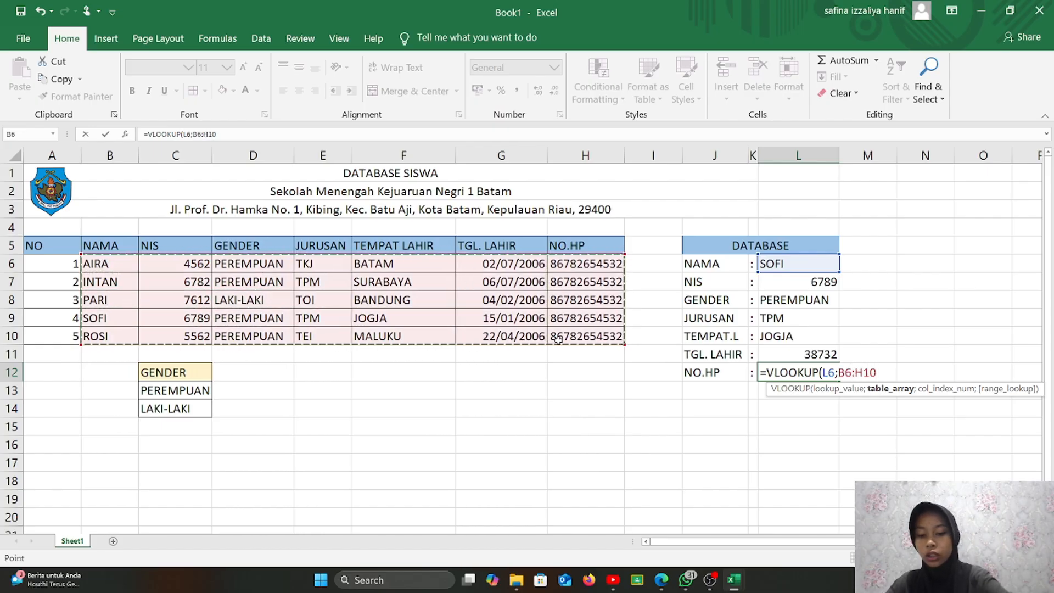
key("F4")
type(";")
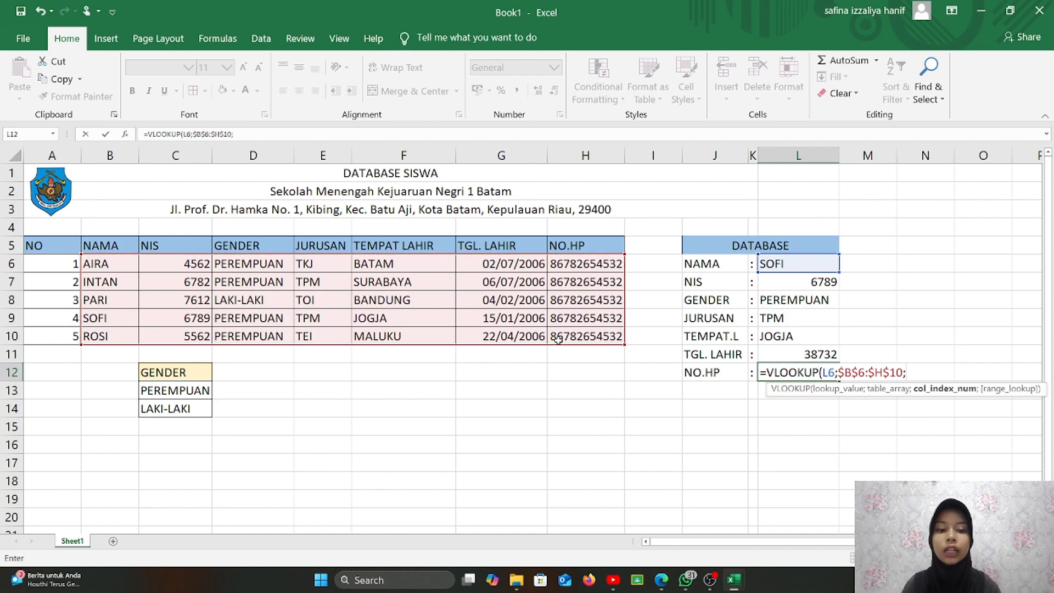
type("7")
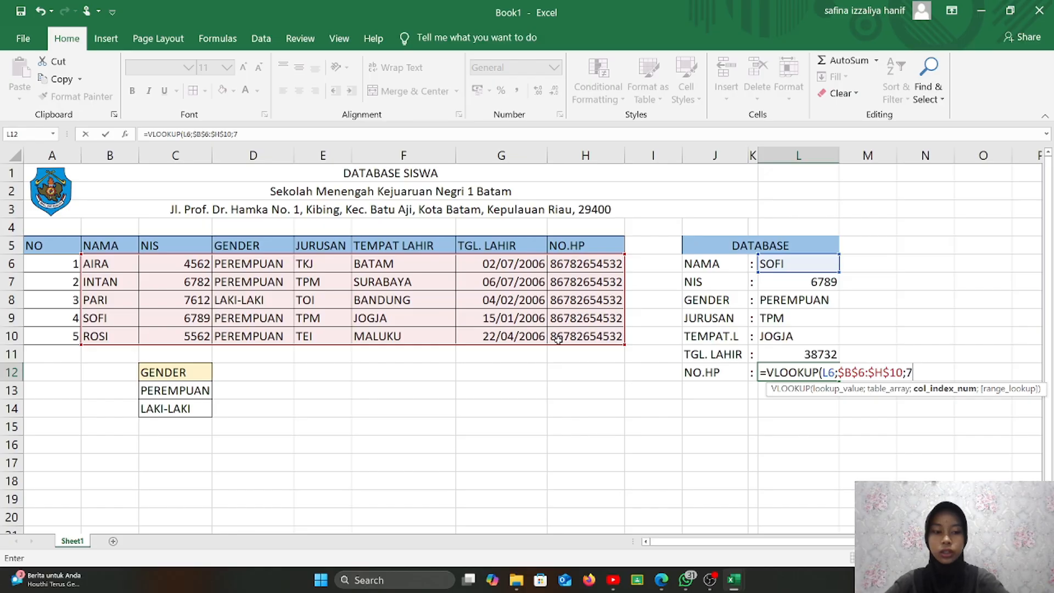
type(";TRU")
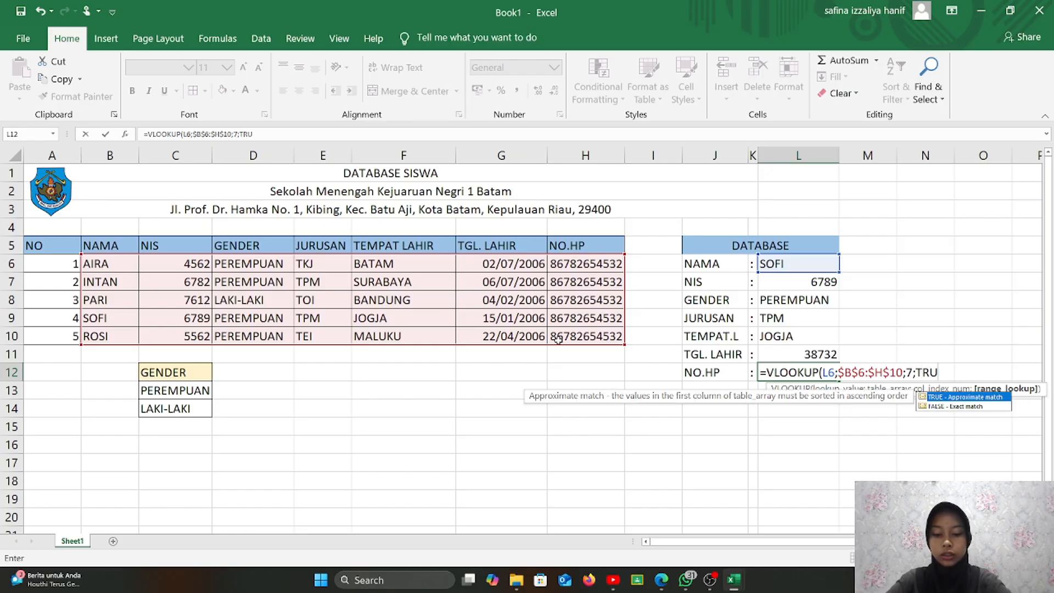
type("E)")
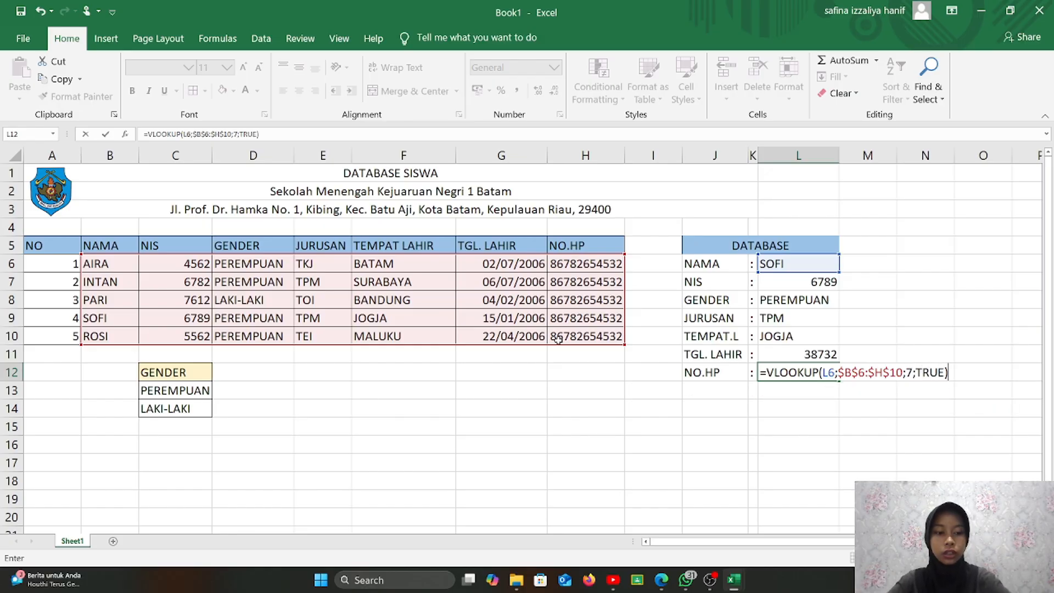
key("Return")
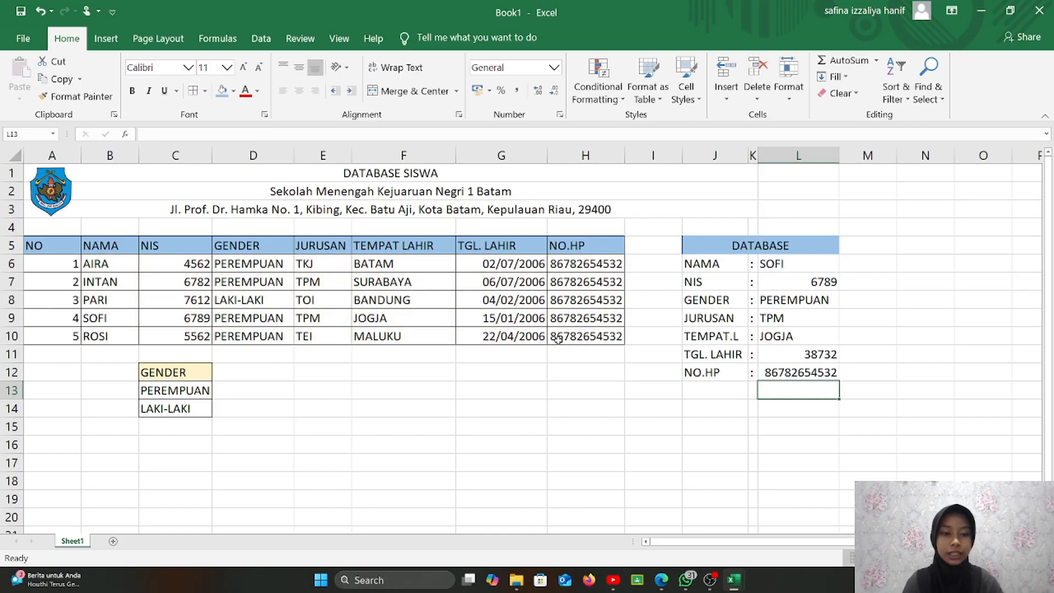
- Give J5:L12 all borders with middle and center alignment, then deselect the panel
left_click_drag(695, 246, 818, 373)
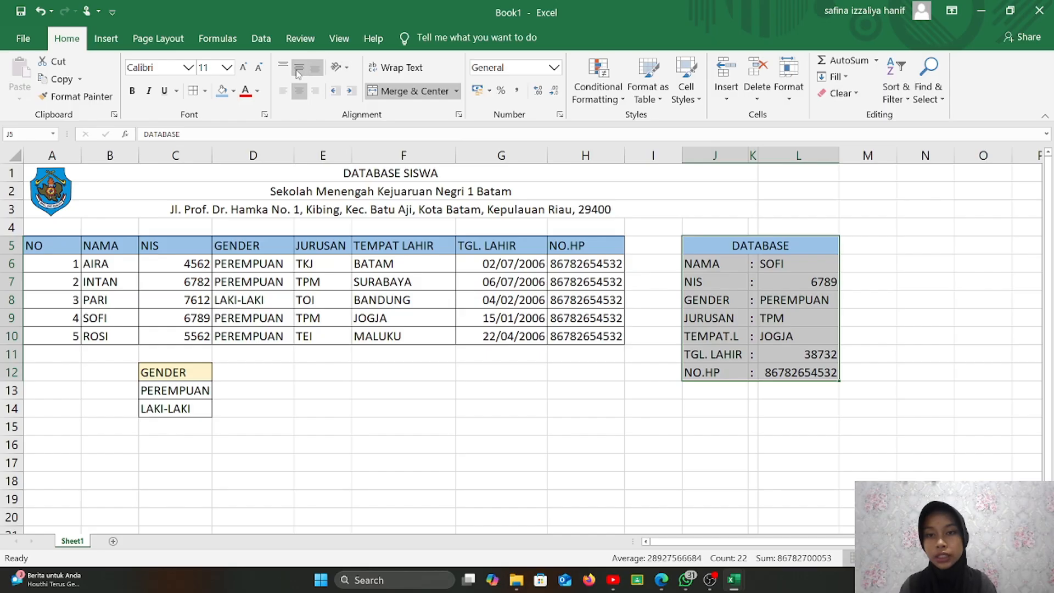
left_click(298, 69)
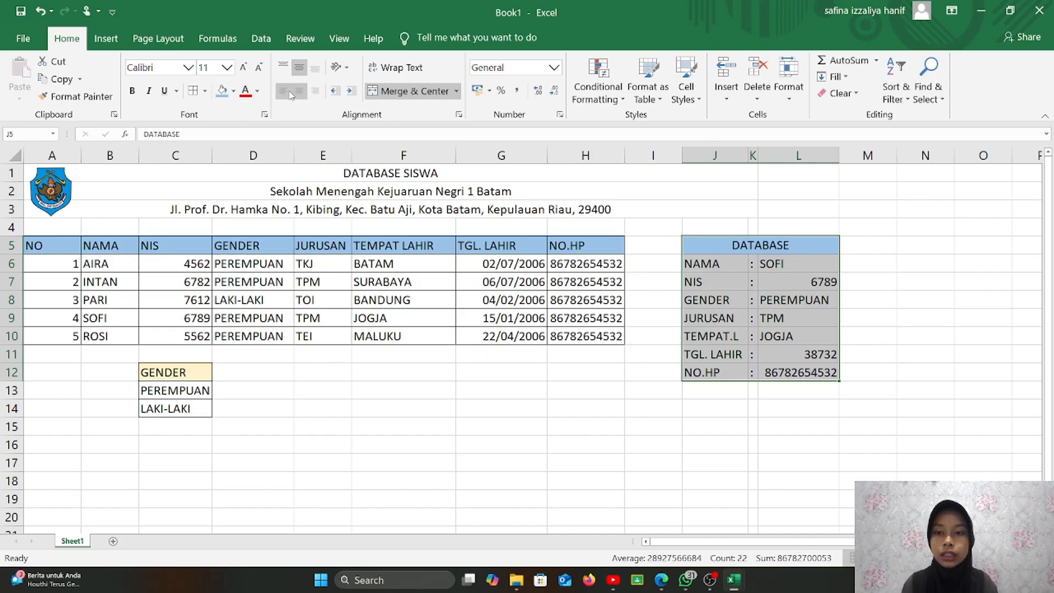
left_click(299, 91)
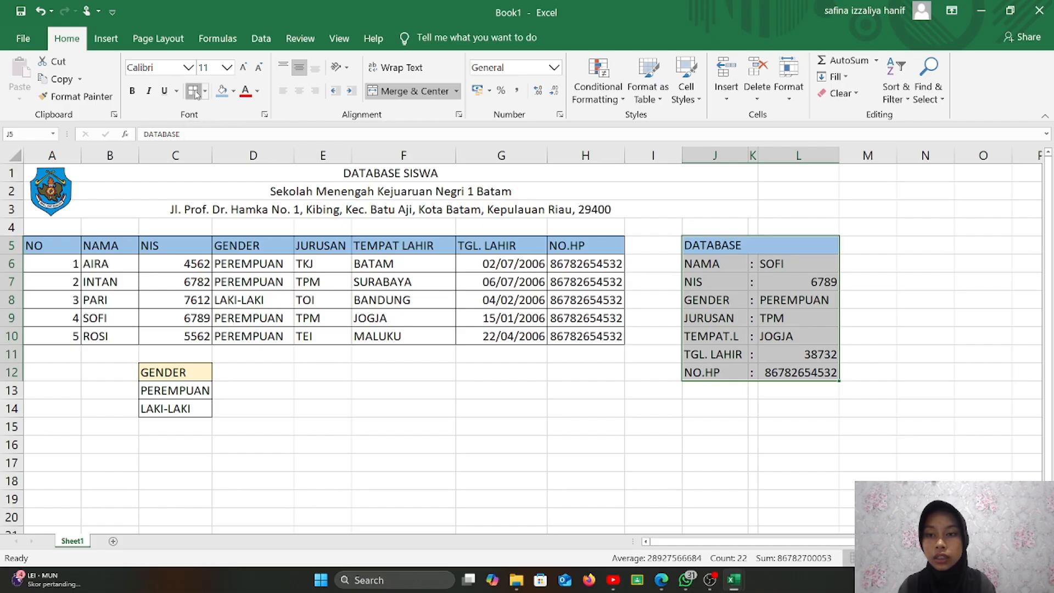
left_click(194, 92)
left_click(299, 91)
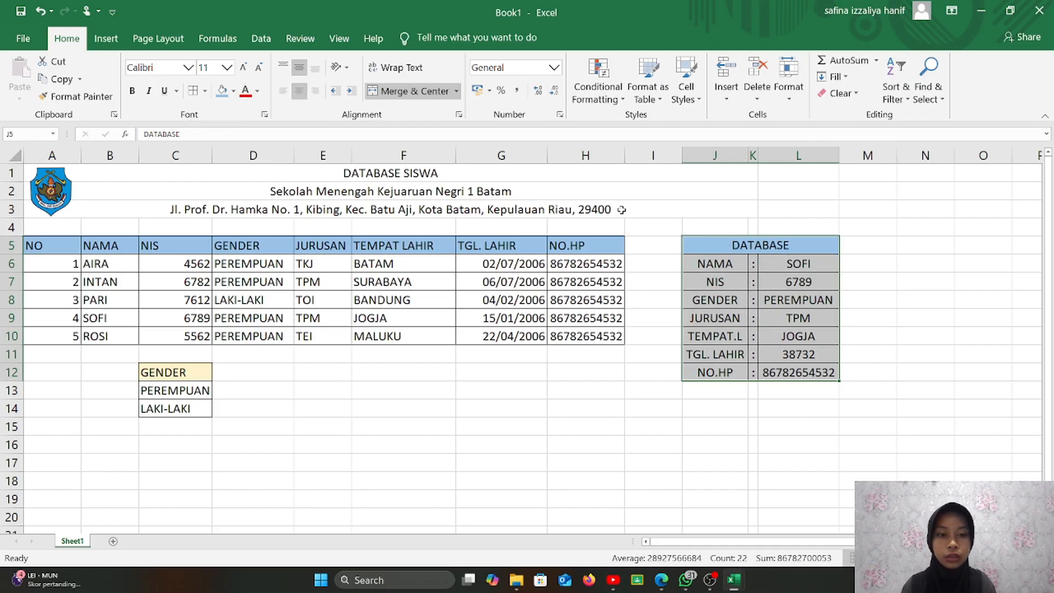
left_click(879, 373)
left_click(668, 433)
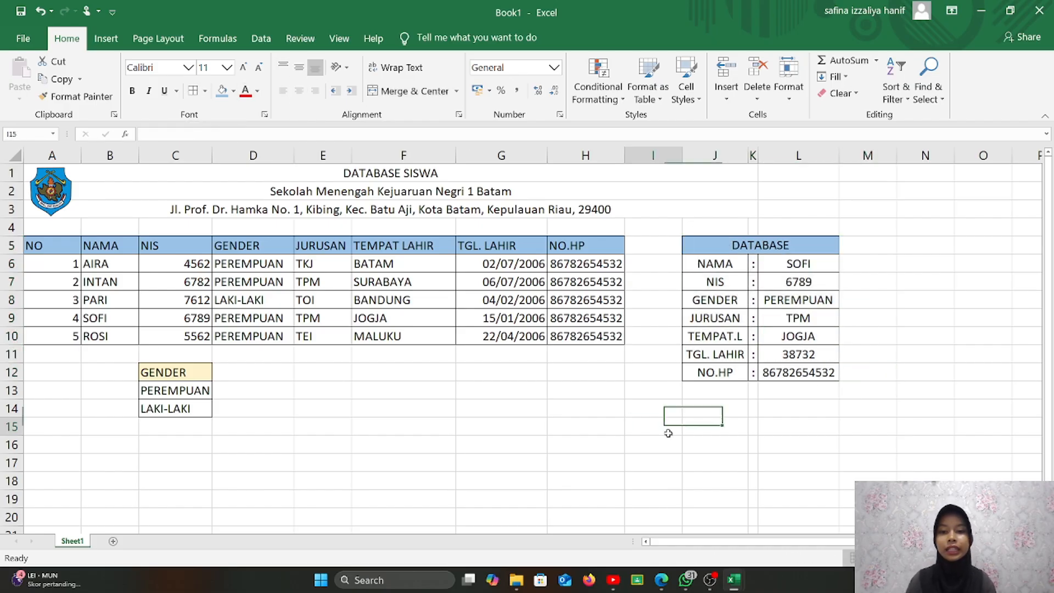
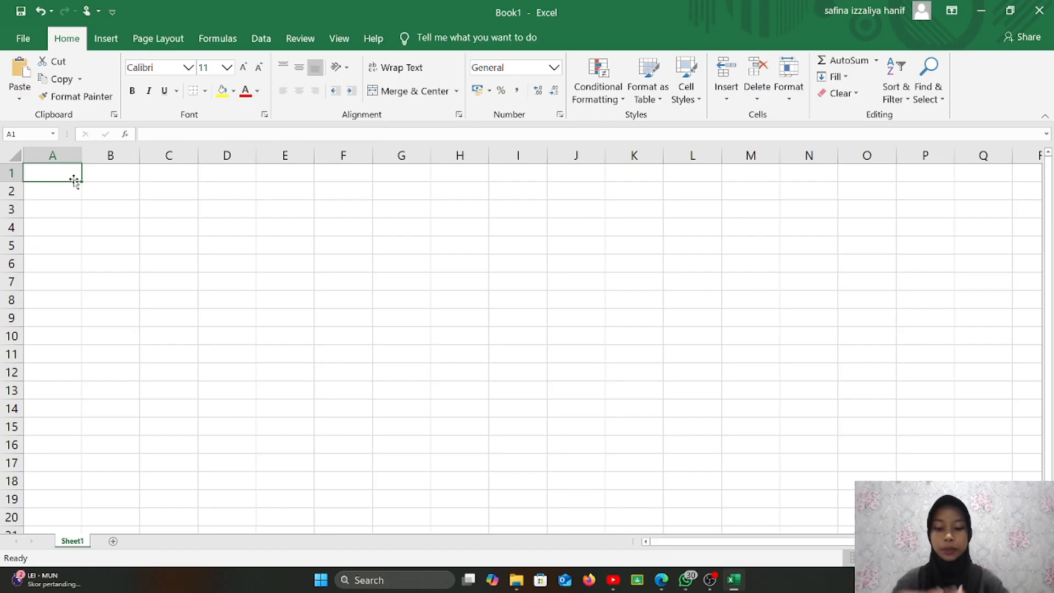
- Enter STRUKTUR ORGANISASI in A1, then merge and centre it across A1:J1 with a green fill
type("STRUK")
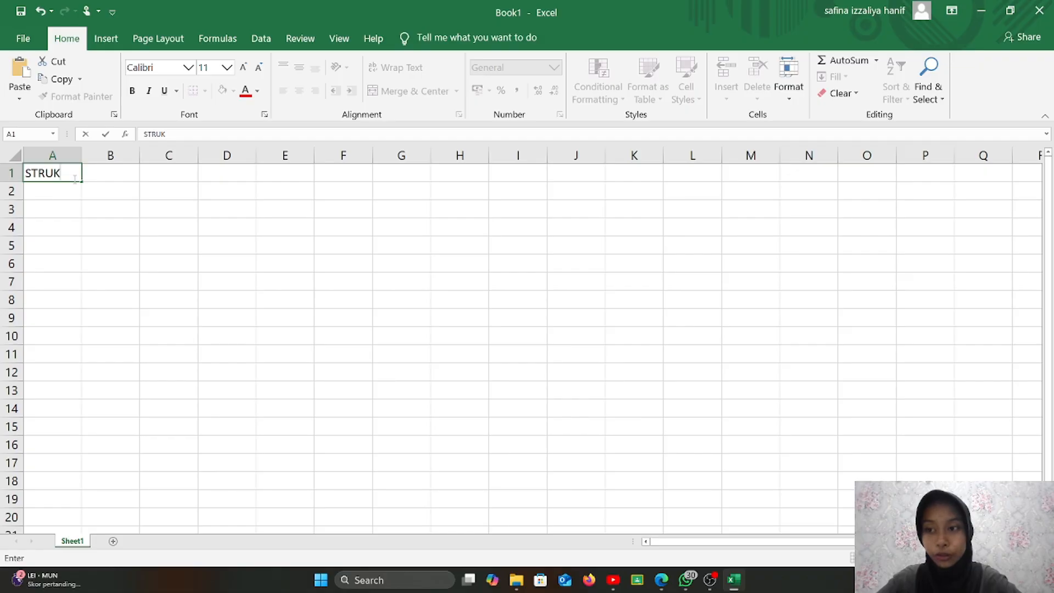
type("TUR")
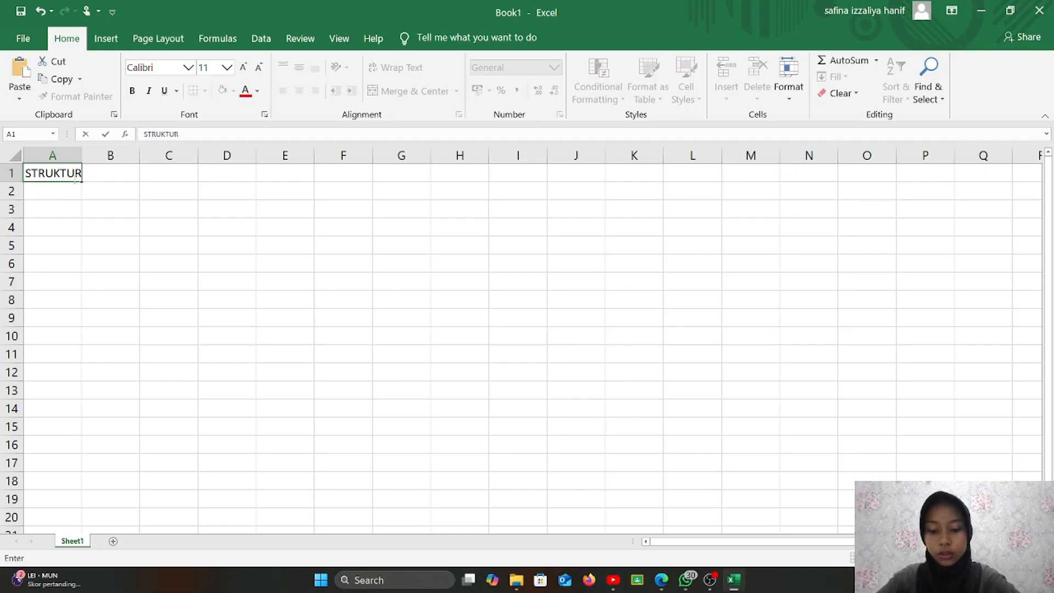
type(" ORGAN")
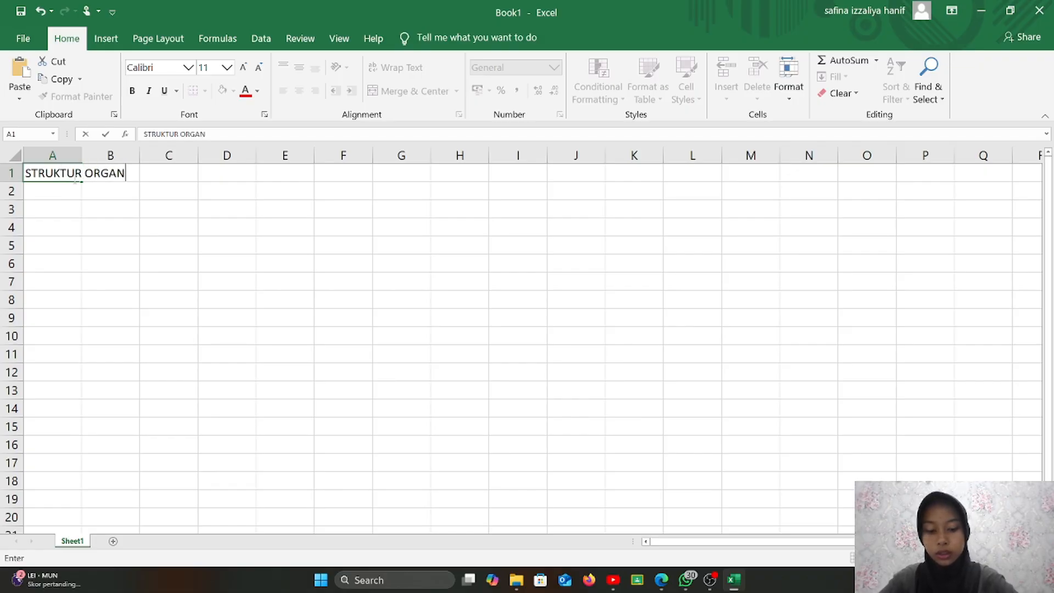
type("ISASI")
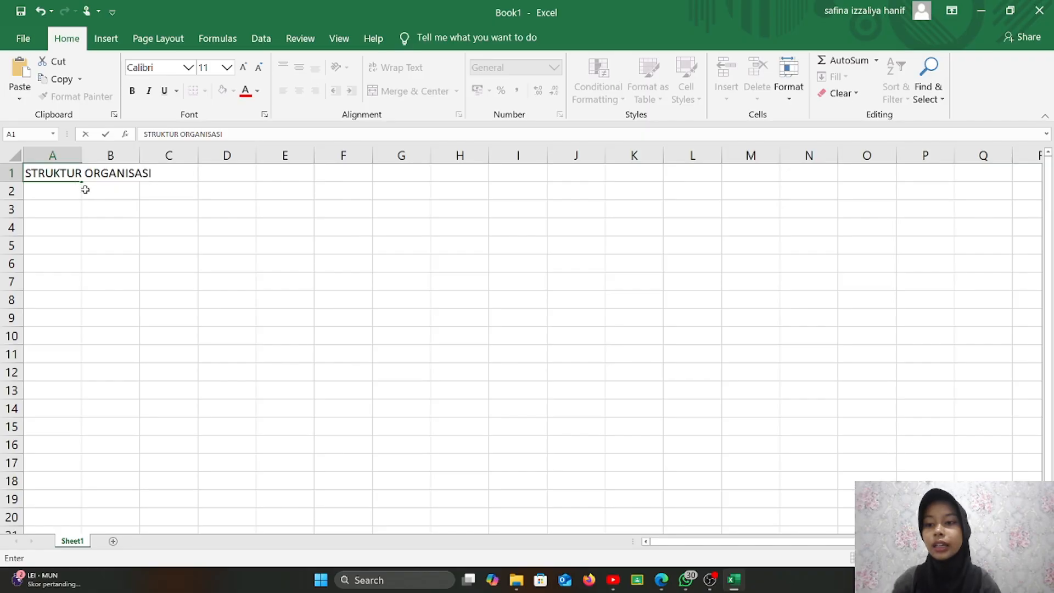
left_click(85, 189)
left_click_drag(49, 172, 565, 167)
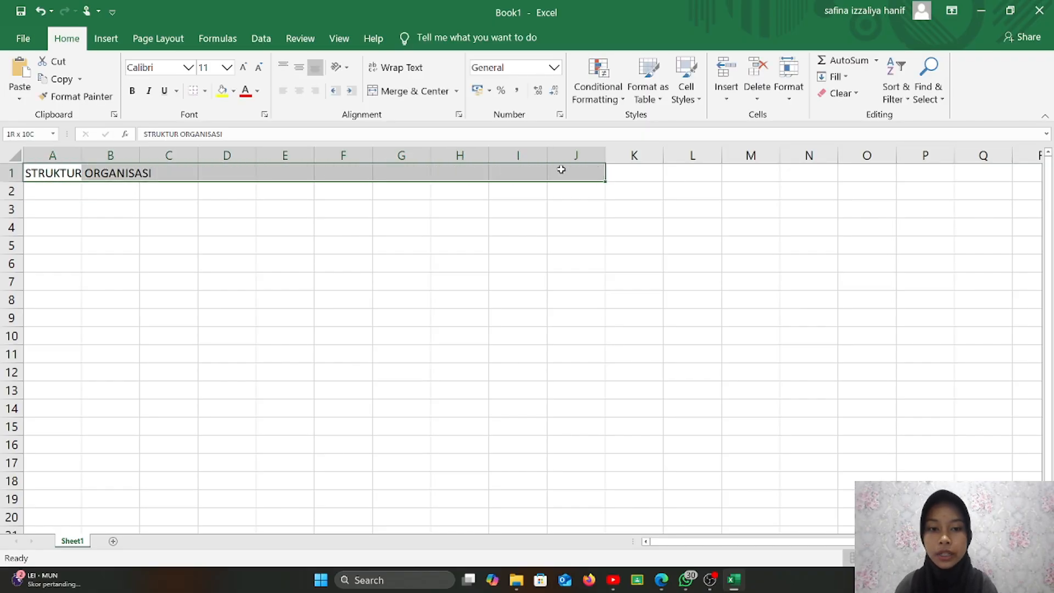
left_click(430, 92)
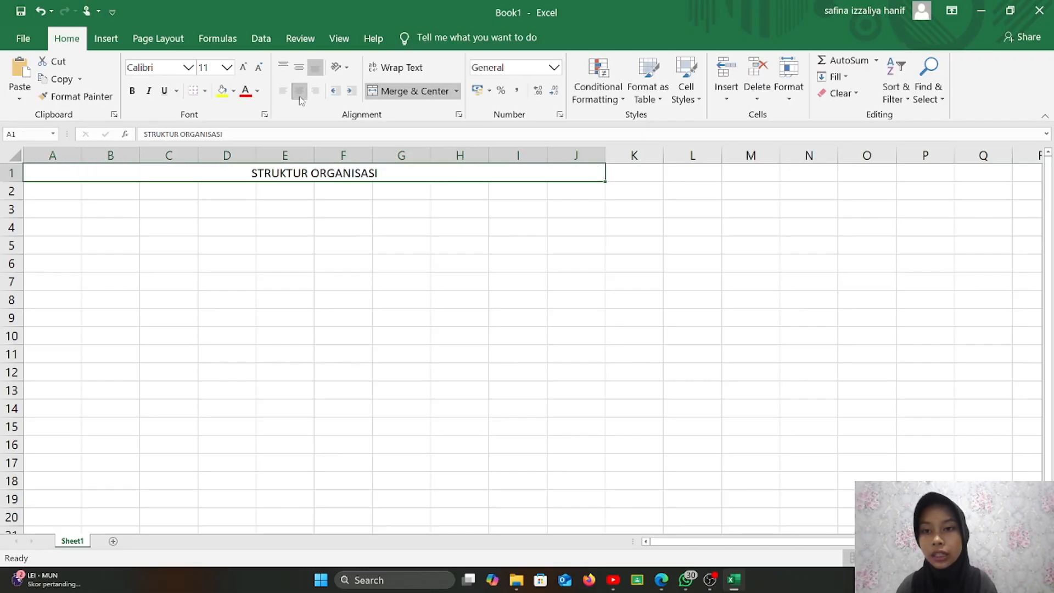
left_click(233, 92)
left_click(330, 166)
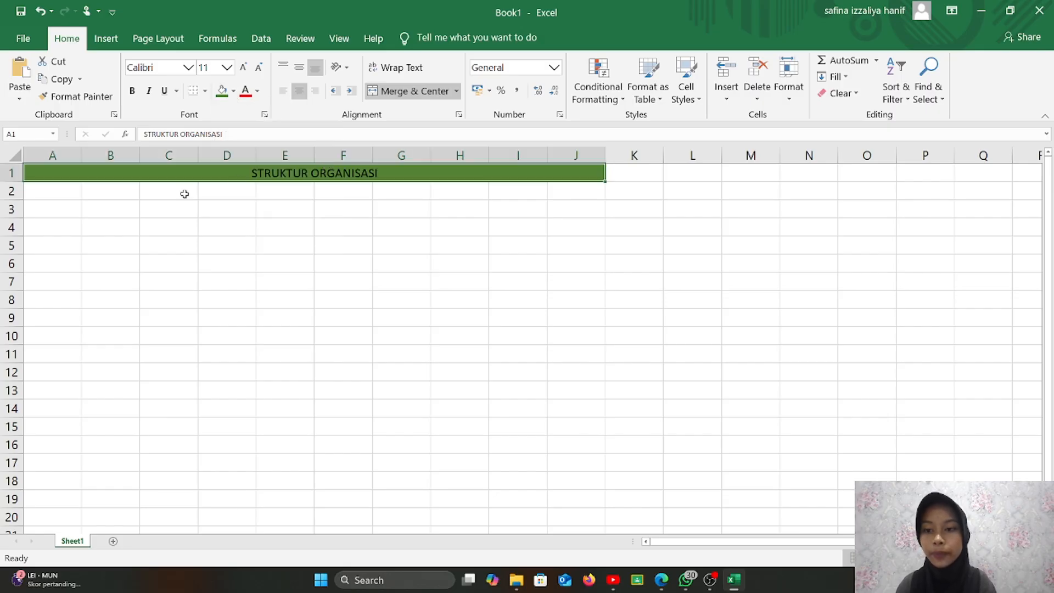
left_click(126, 207)
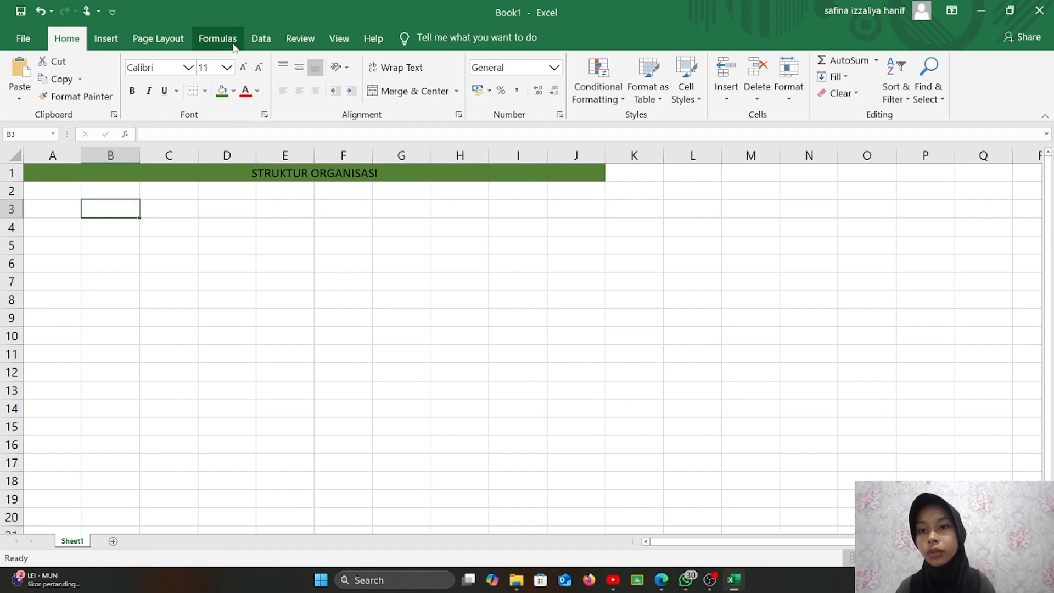
- Insert a Picture Organization Chart SmartArt from the Office.com layouts
left_click(114, 41)
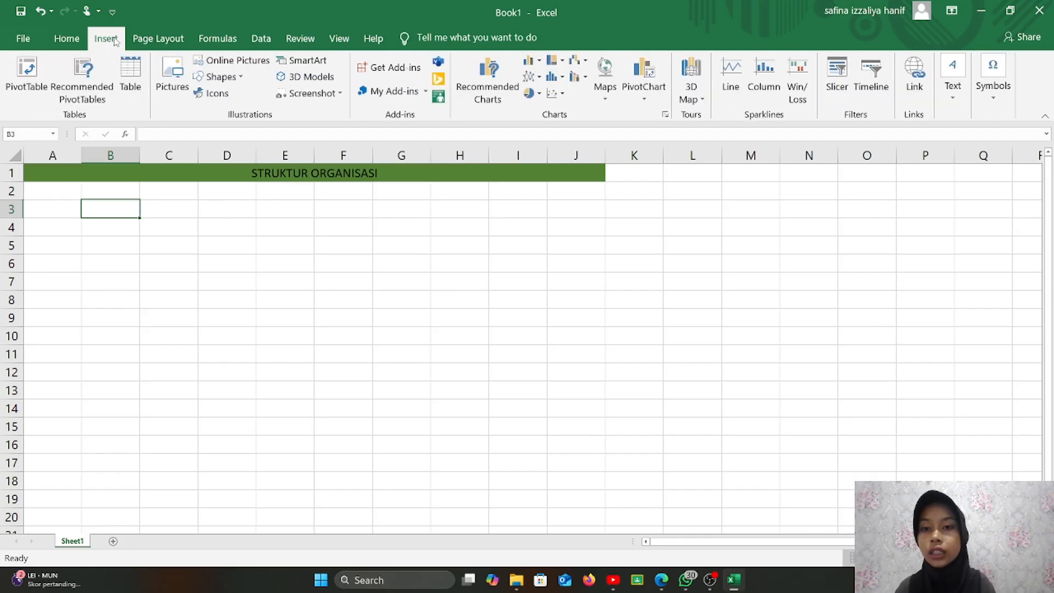
left_click(285, 62)
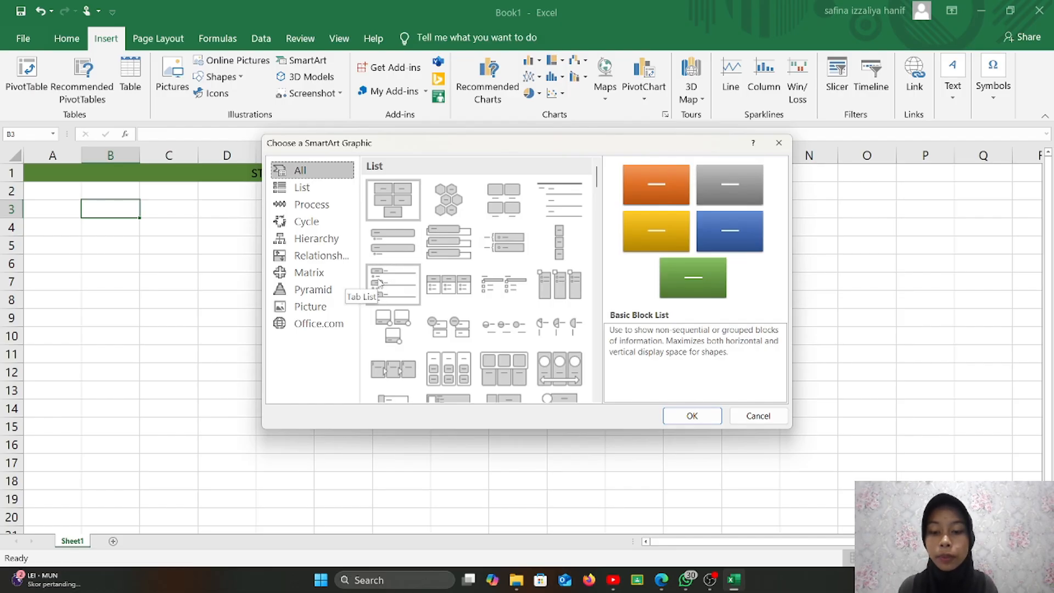
left_click(332, 325)
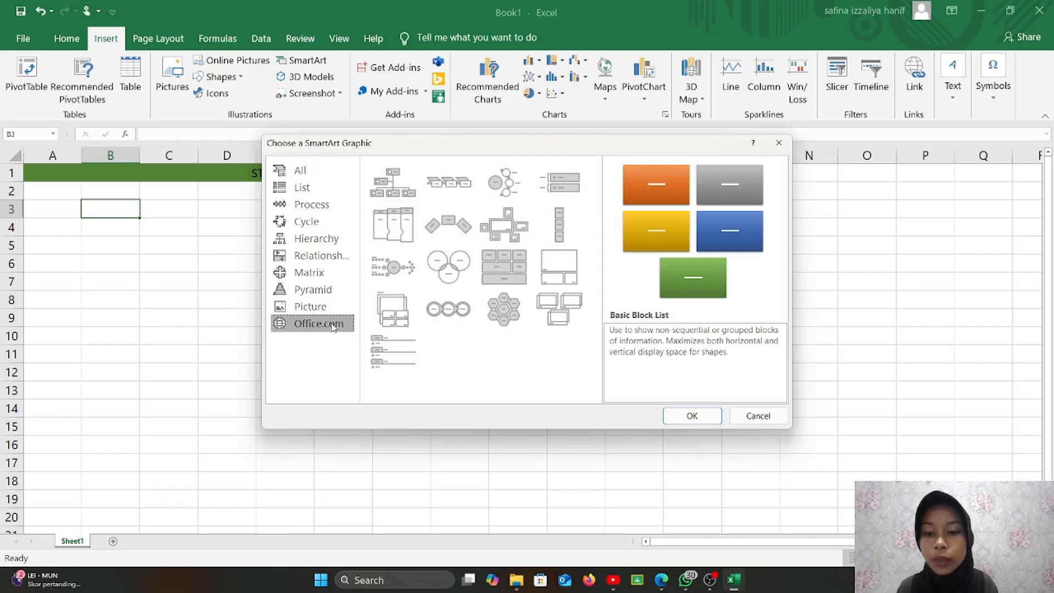
left_click(403, 193)
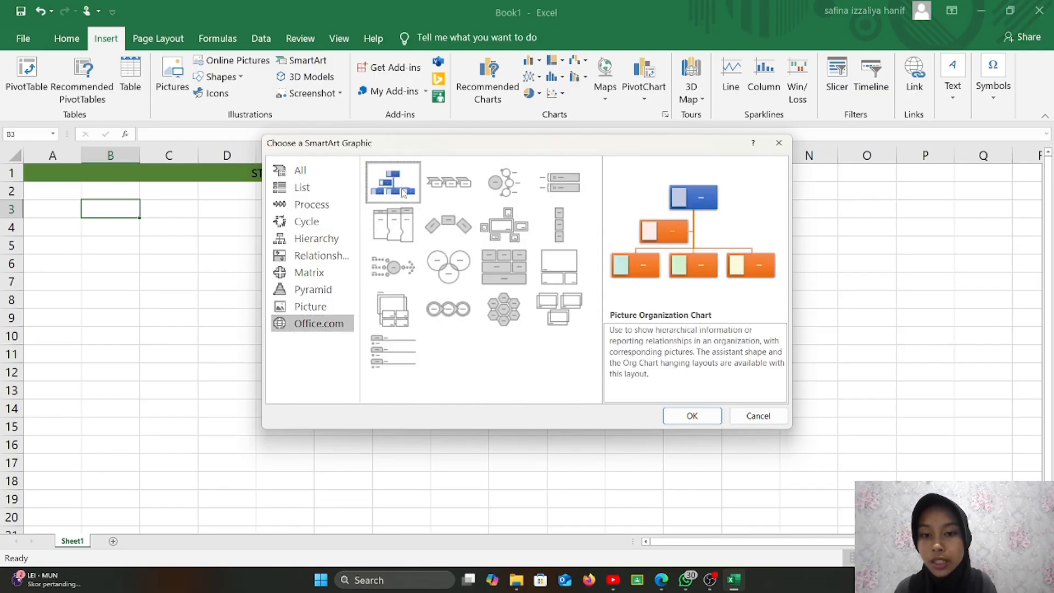
left_click(691, 416)
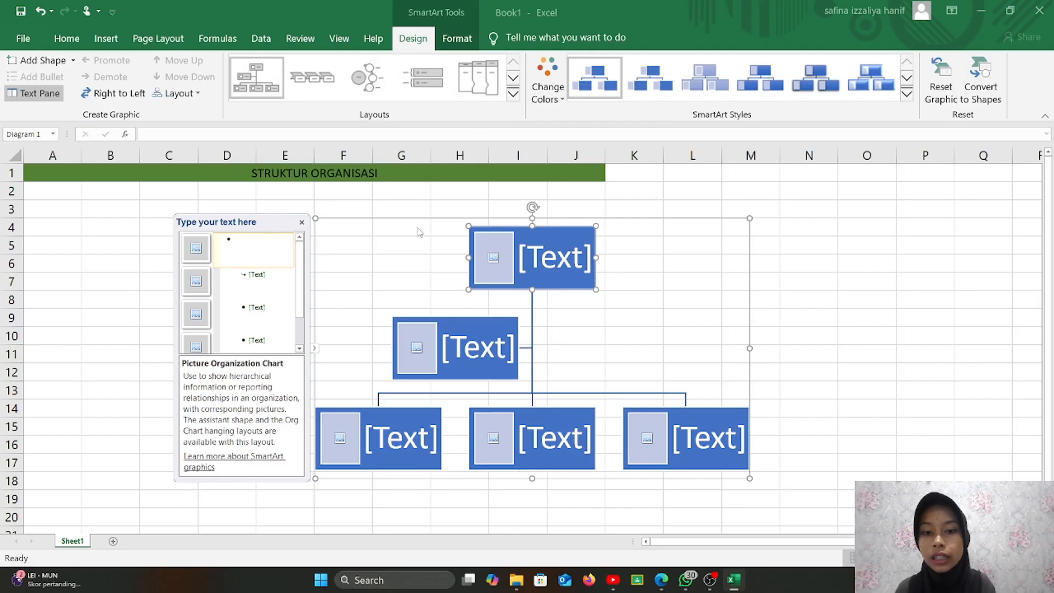
- Move the org chart up-left under the title and add a box beside the left middle-level box
left_click_drag(434, 219, 283, 195)
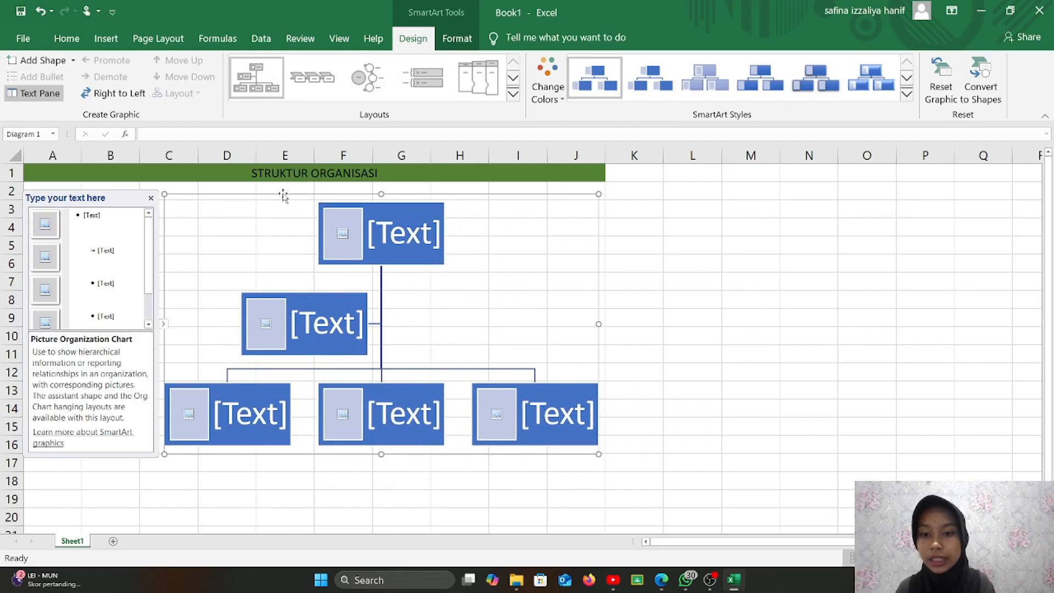
left_click(151, 198)
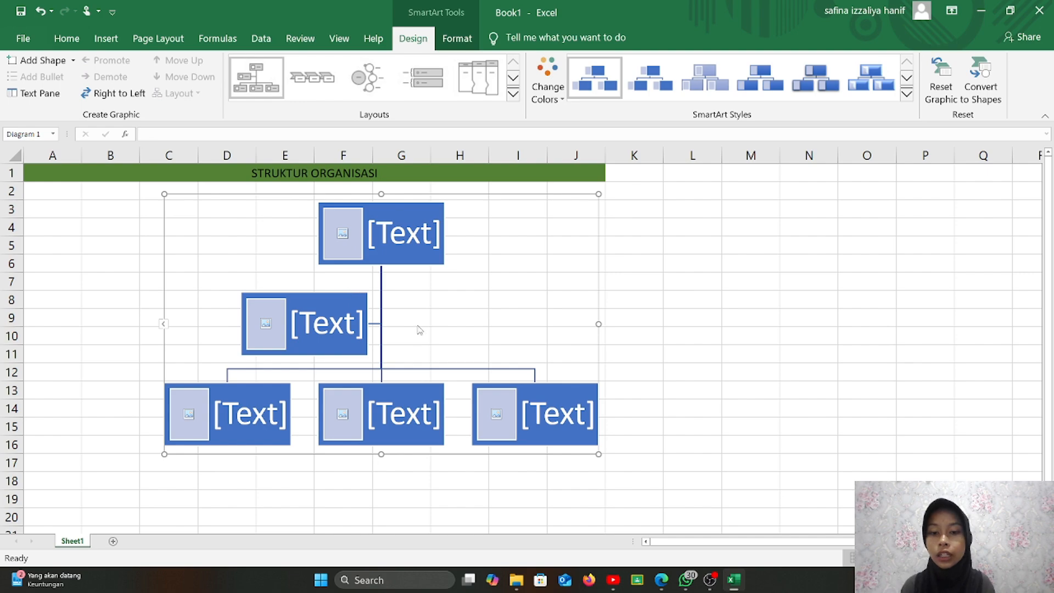
left_click(330, 301)
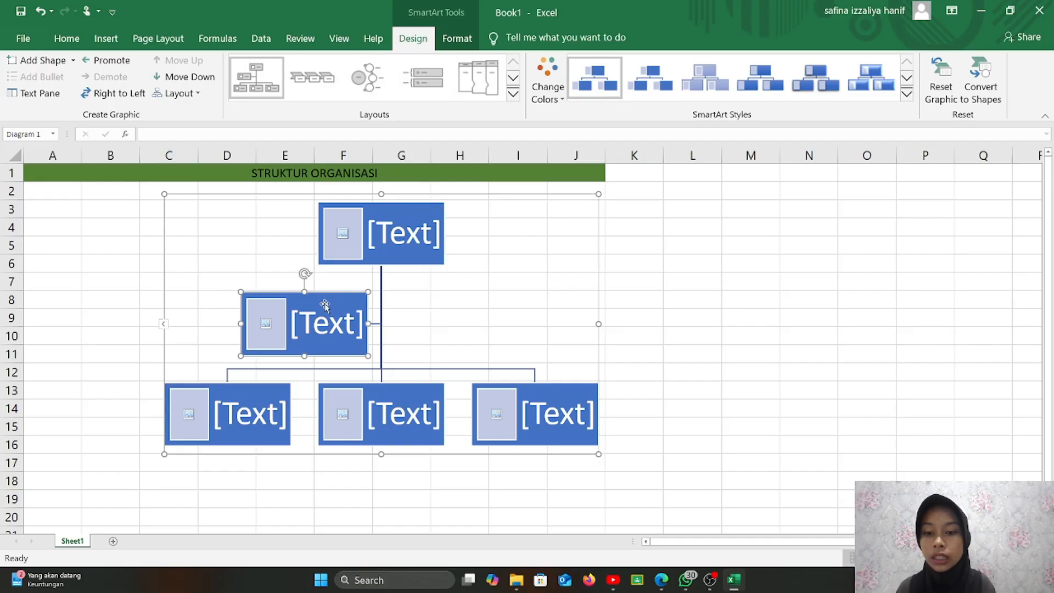
left_click(62, 62)
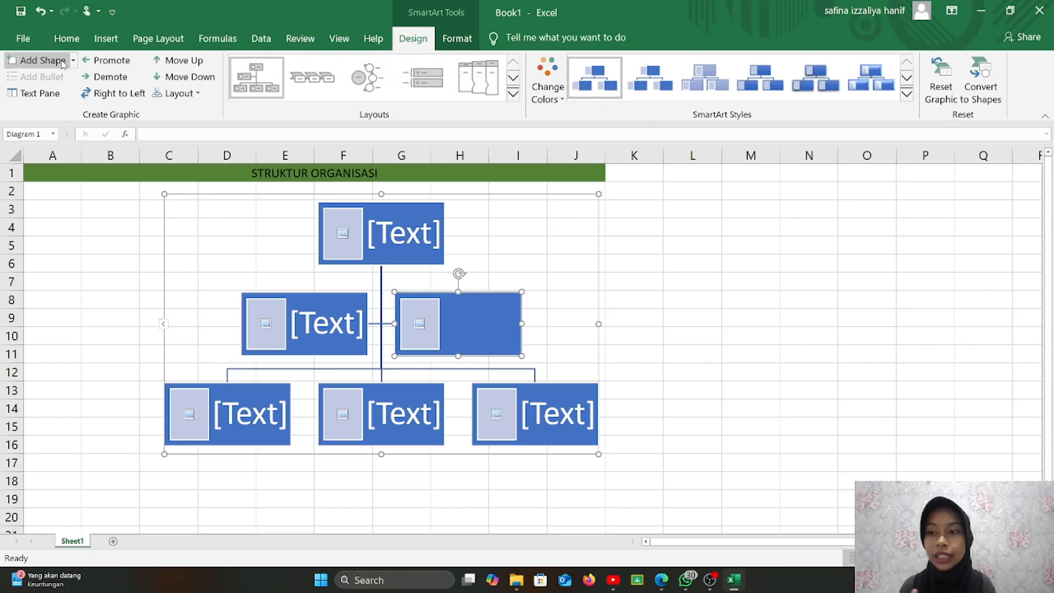
left_click(73, 60)
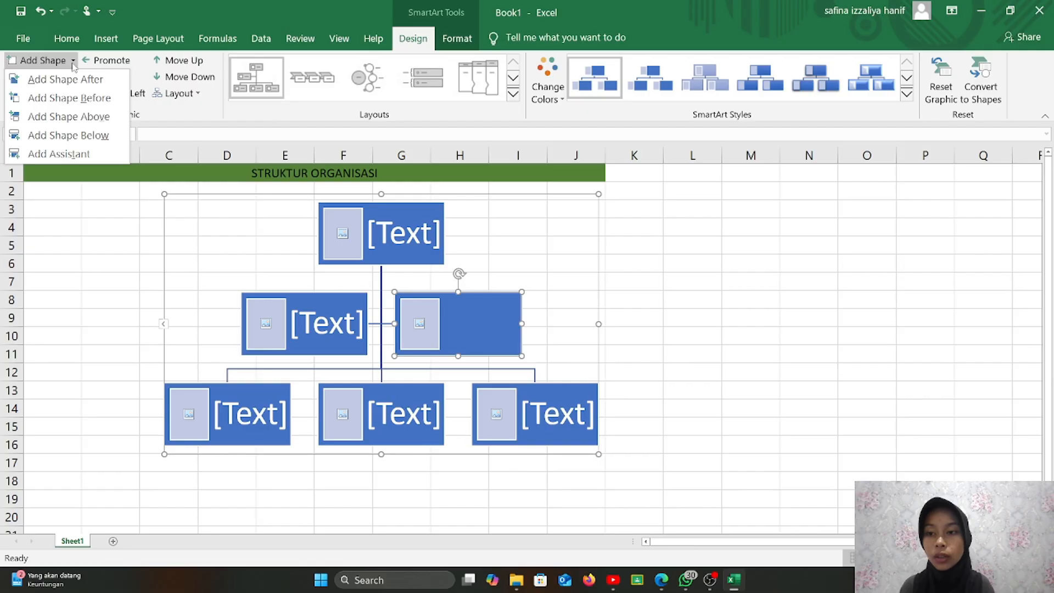
left_click(99, 187)
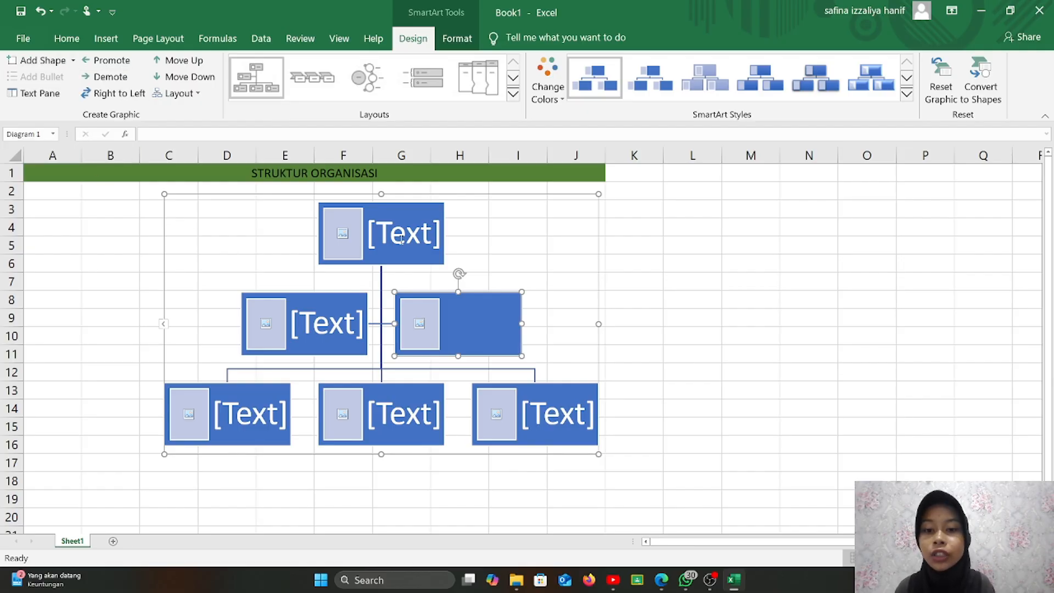
- Label the top and middle boxes KETUA, WAKIL1 and WAKIL2 in the Text Pane
left_click(47, 94)
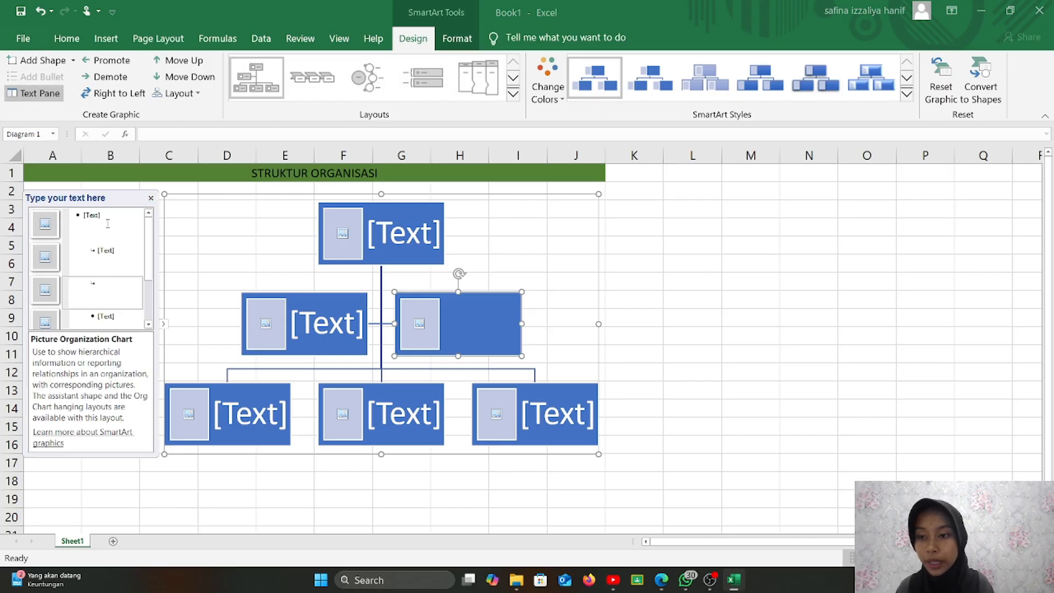
left_click(98, 216)
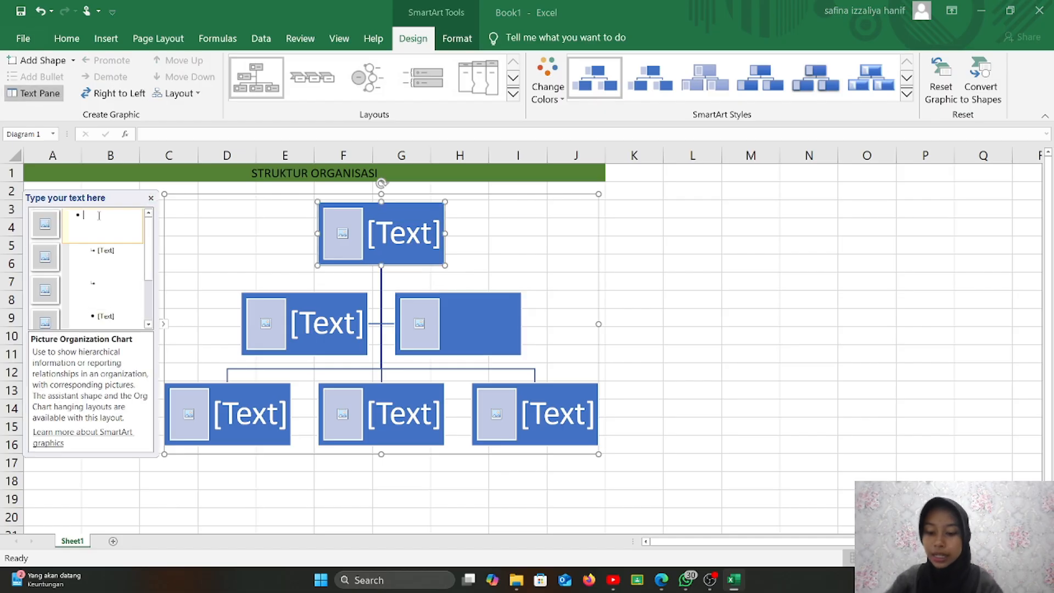
type("KETUA")
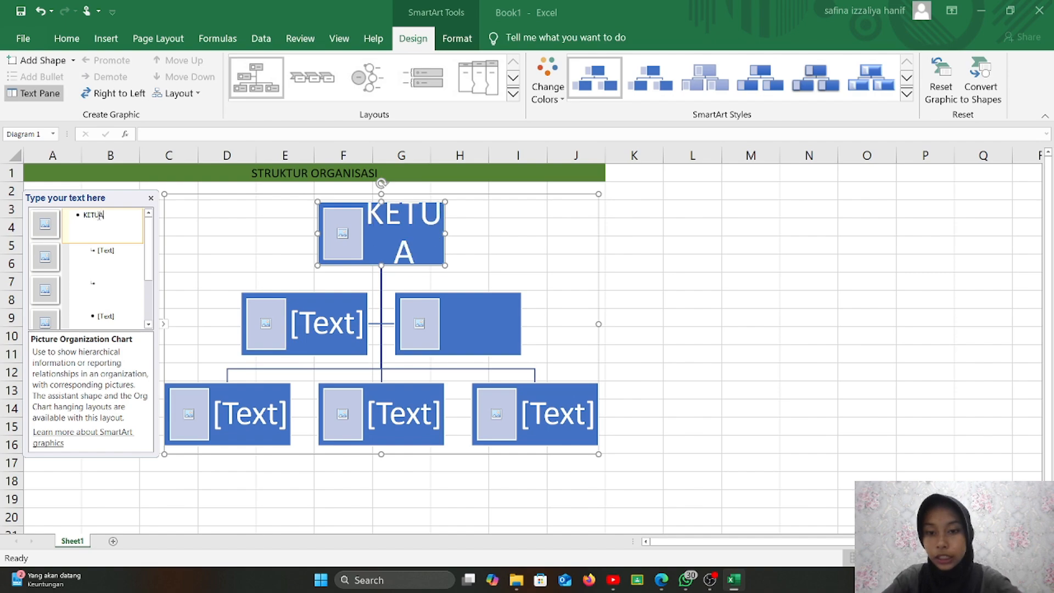
left_click(123, 251)
type("W")
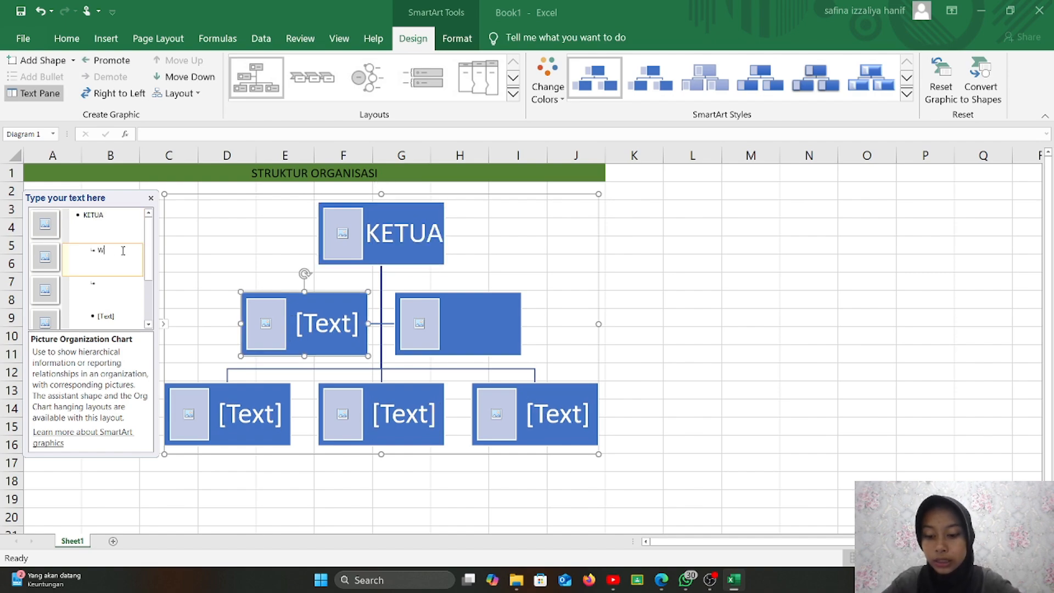
type("AKIL1")
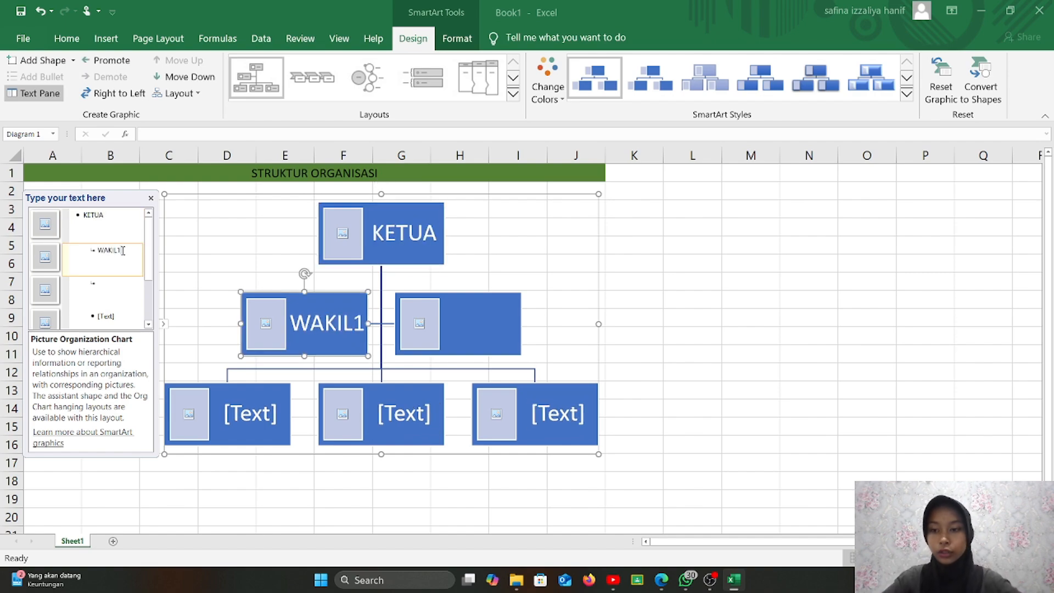
left_click(120, 283)
type("WA")
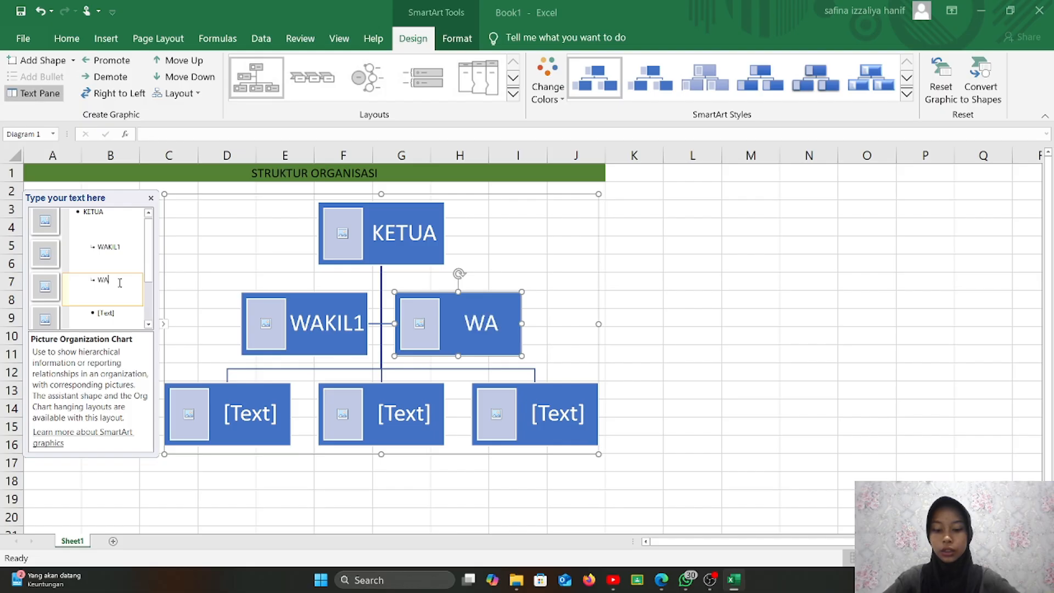
type("KIL2")
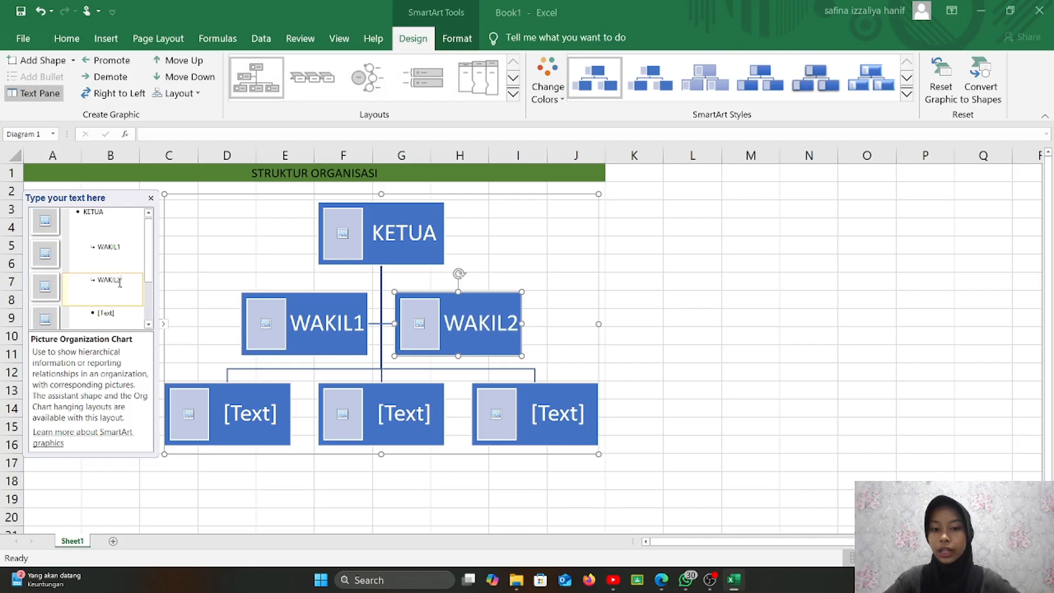
- Label the bottom-row boxes SEKRE1, SEKRE2 and BENDAHARA
left_click(121, 312)
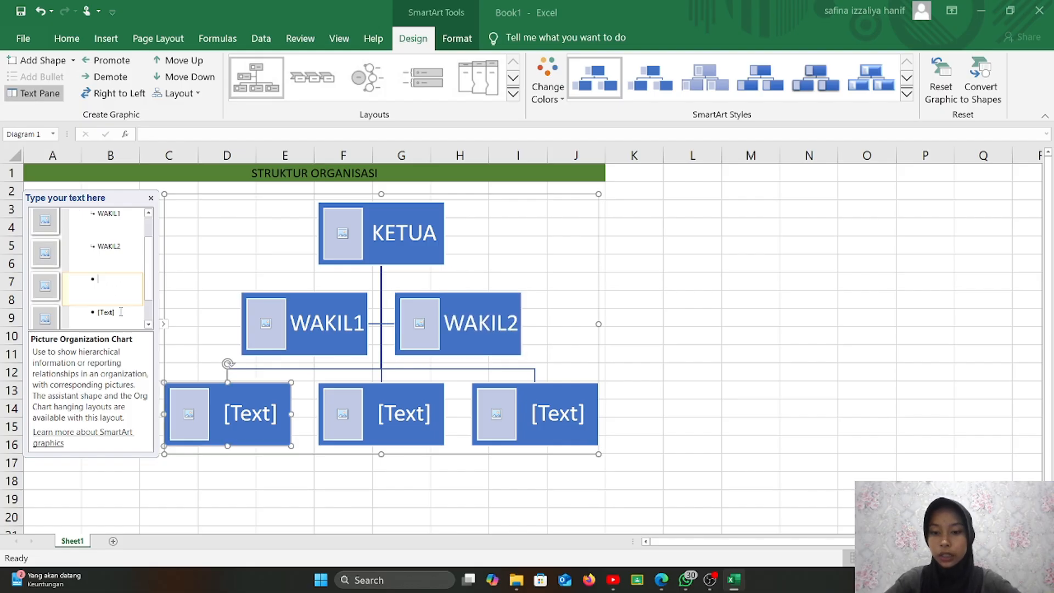
type("S")
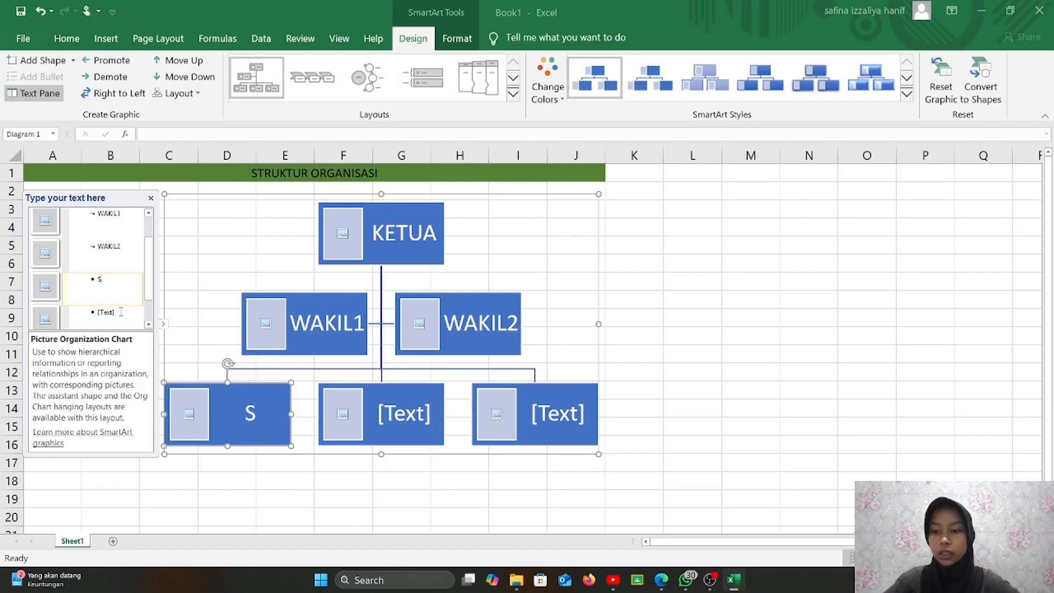
type("EKRE")
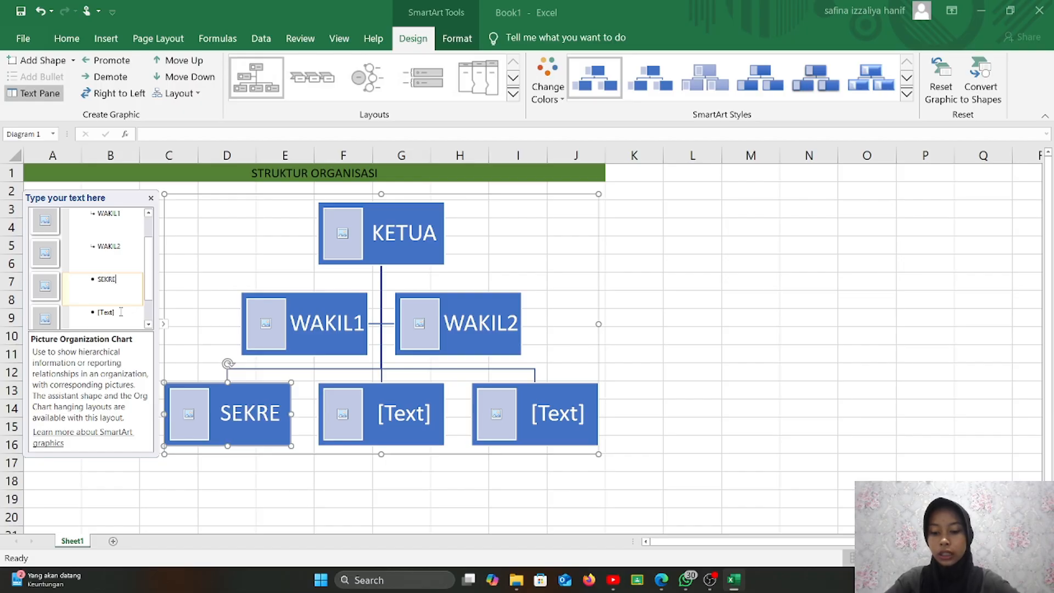
type("1")
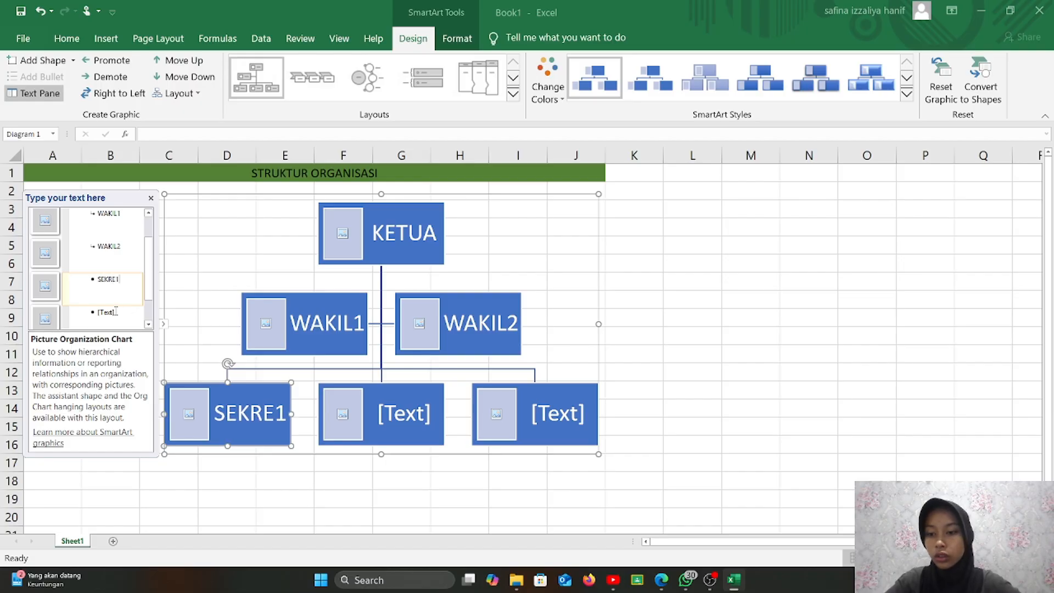
key("Down")
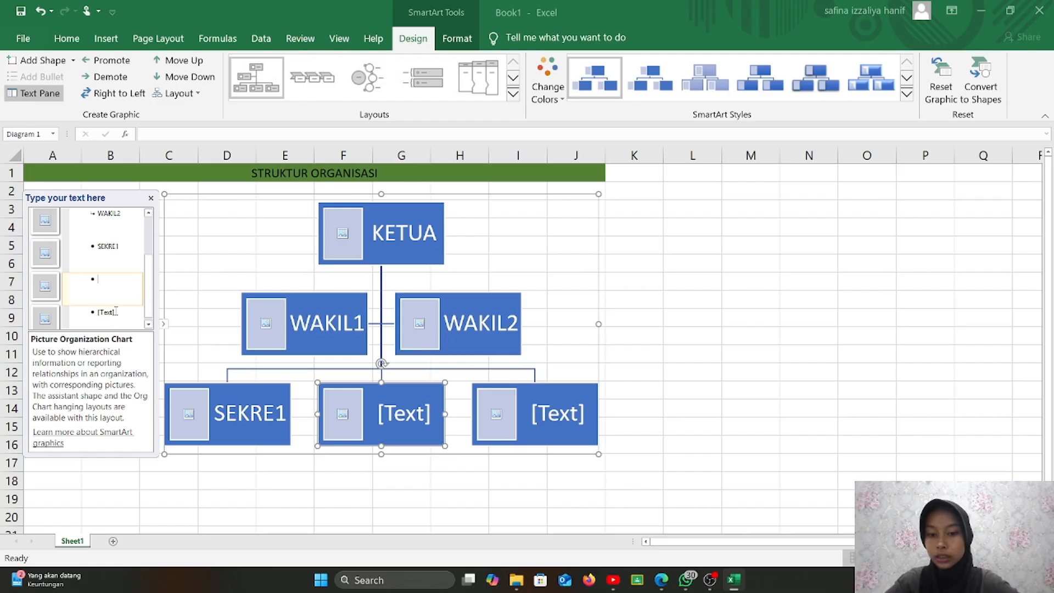
type("SEKR")
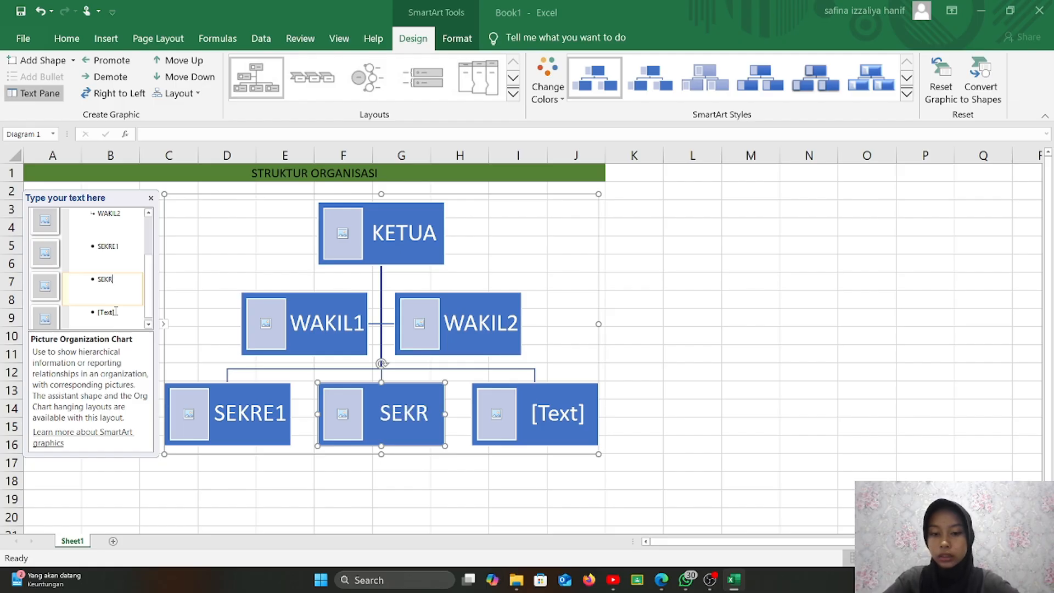
type("E2")
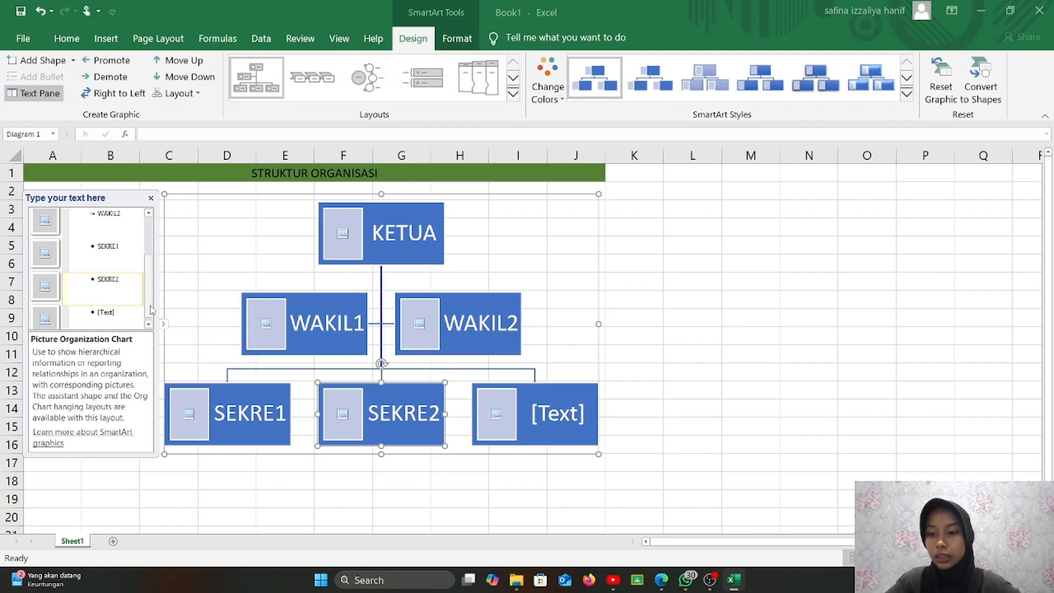
scroll(155, 323, "down", 1)
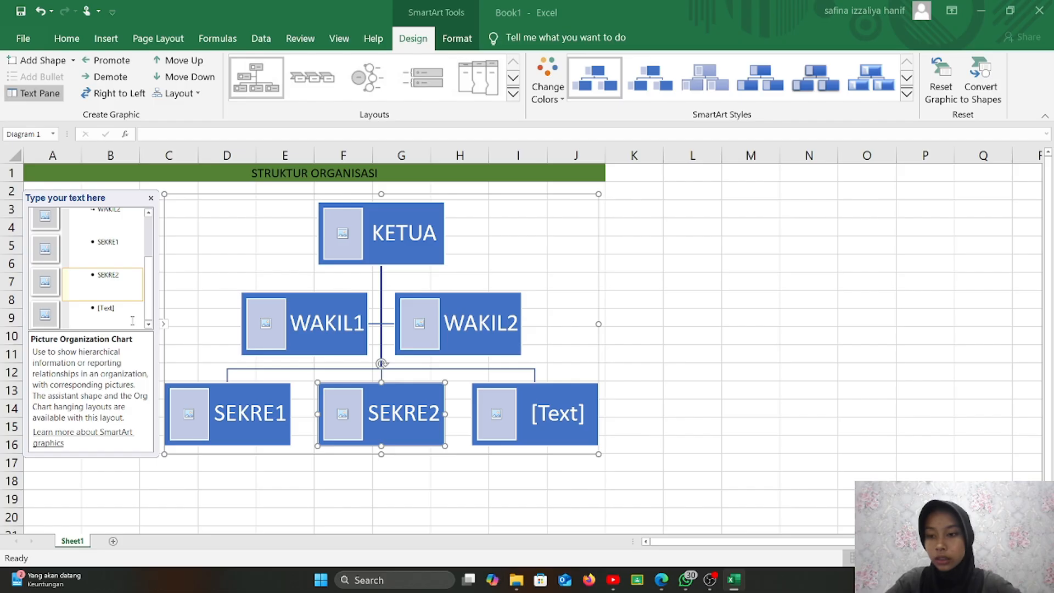
left_click(133, 320)
type("BE")
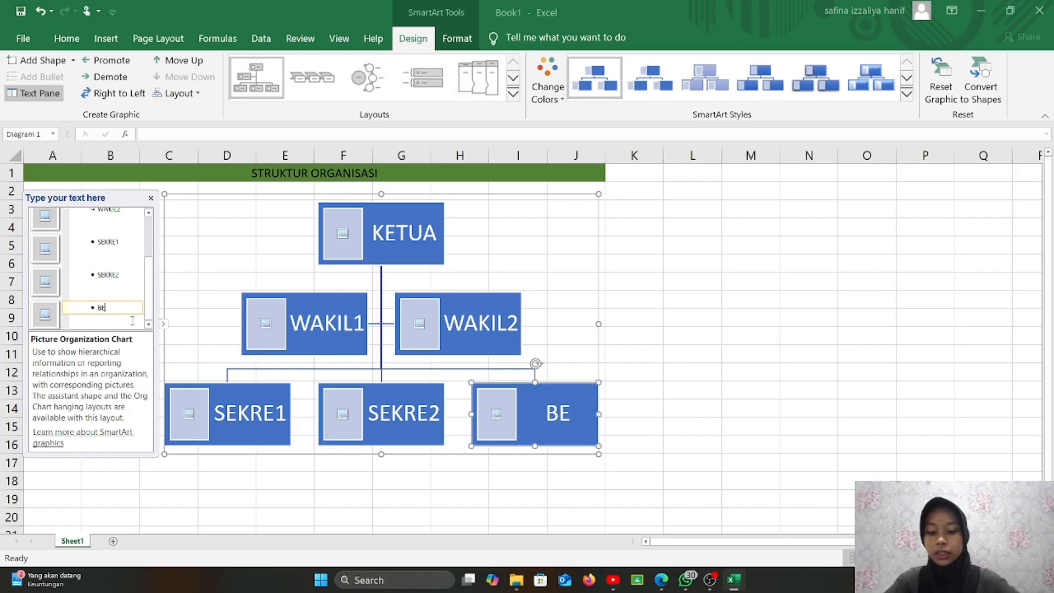
type("NDAHARA")
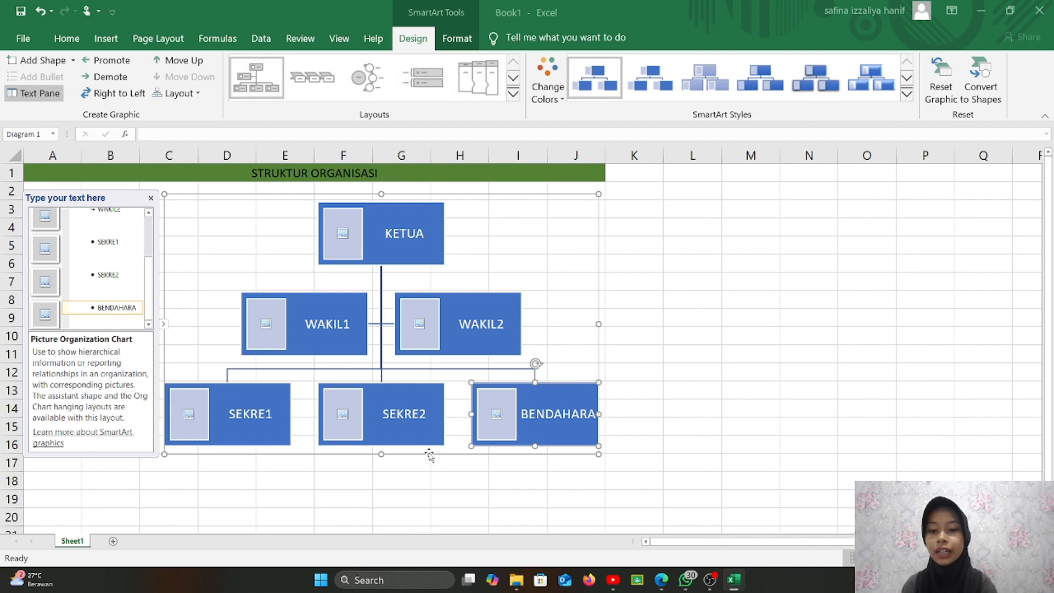
left_click(348, 242)
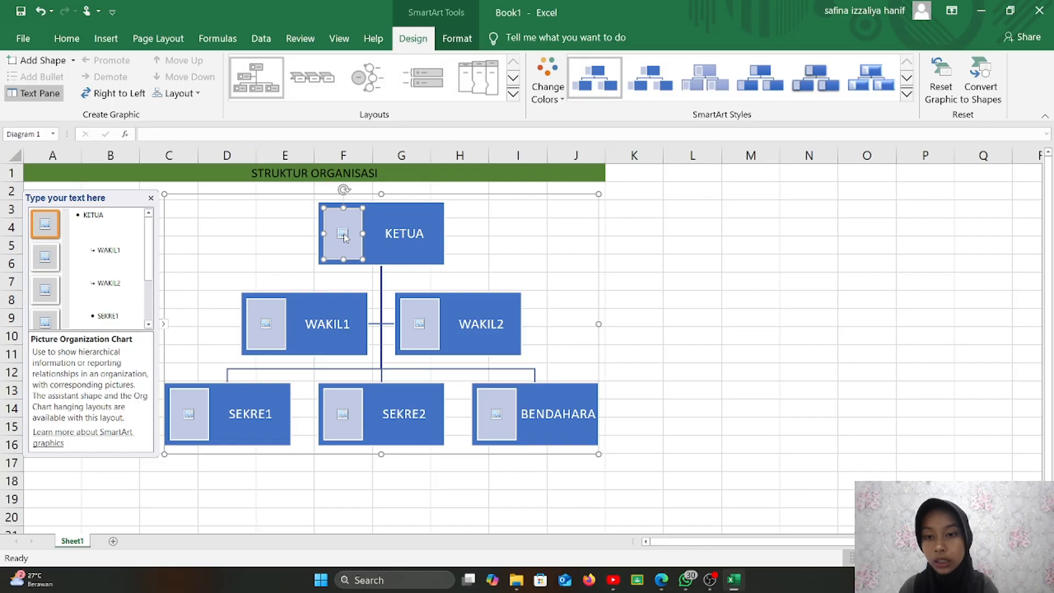
- Insert the foto latar biru photo from Documents into the KETUA box
left_click(344, 235)
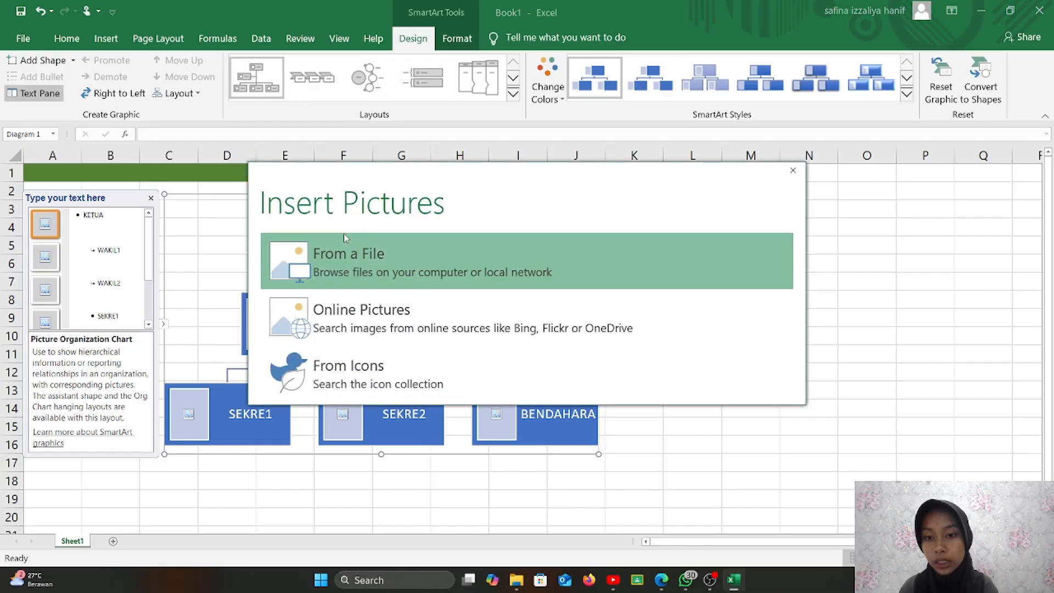
left_click(362, 279)
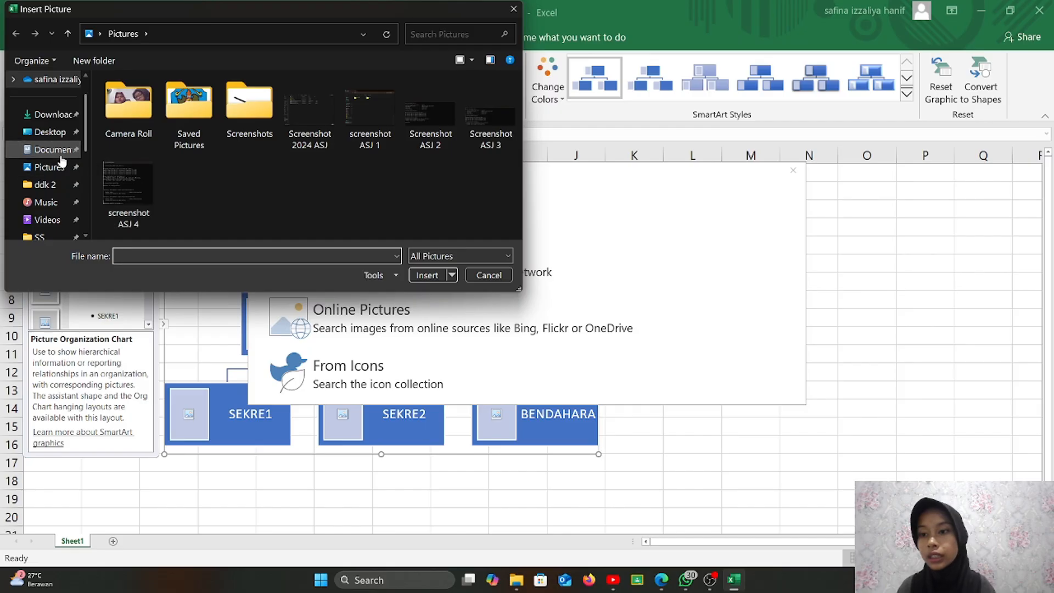
left_click(60, 150)
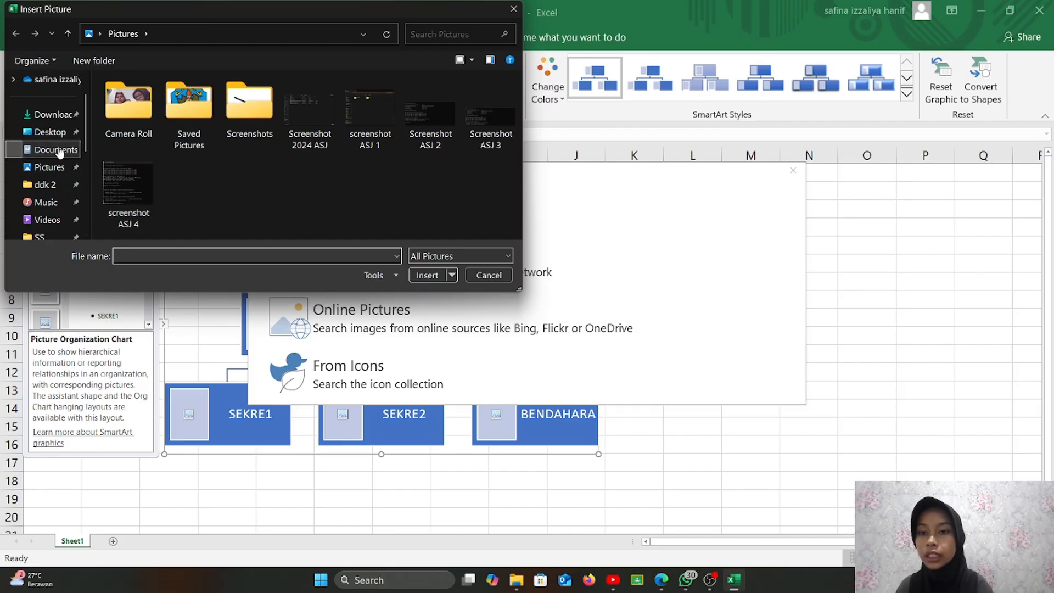
left_click(416, 88)
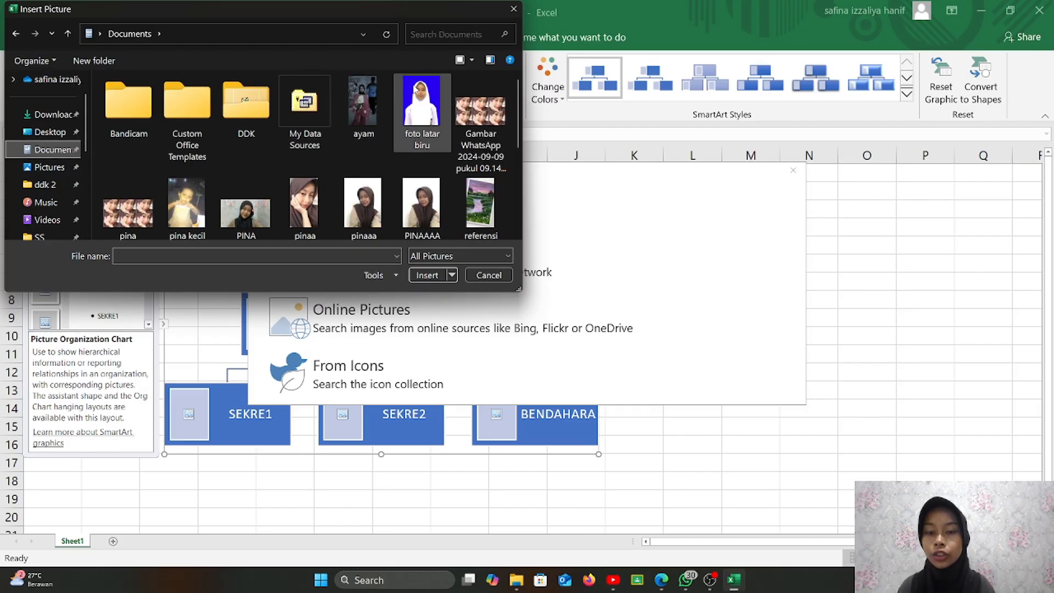
double_click(416, 88)
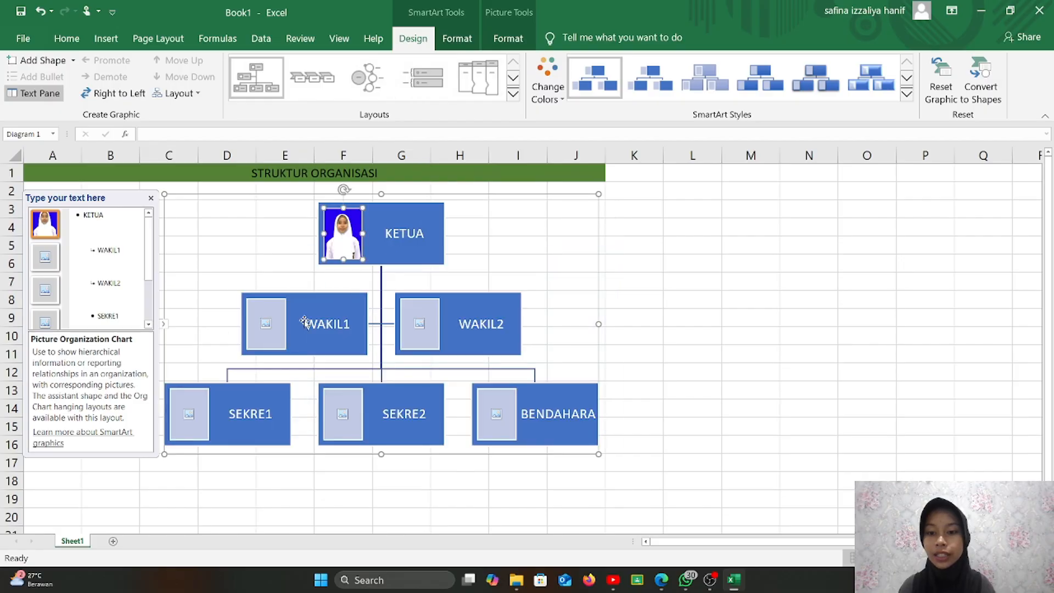
- Insert portrait photos from file into the WAKIL1 and WAKIL2 boxes
left_click(266, 328)
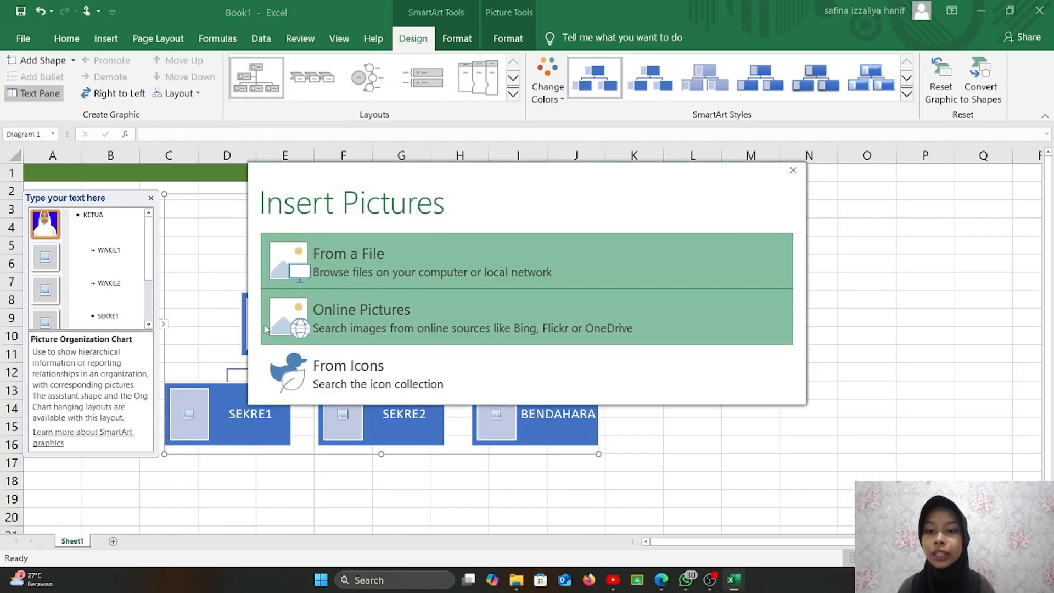
left_click(333, 249)
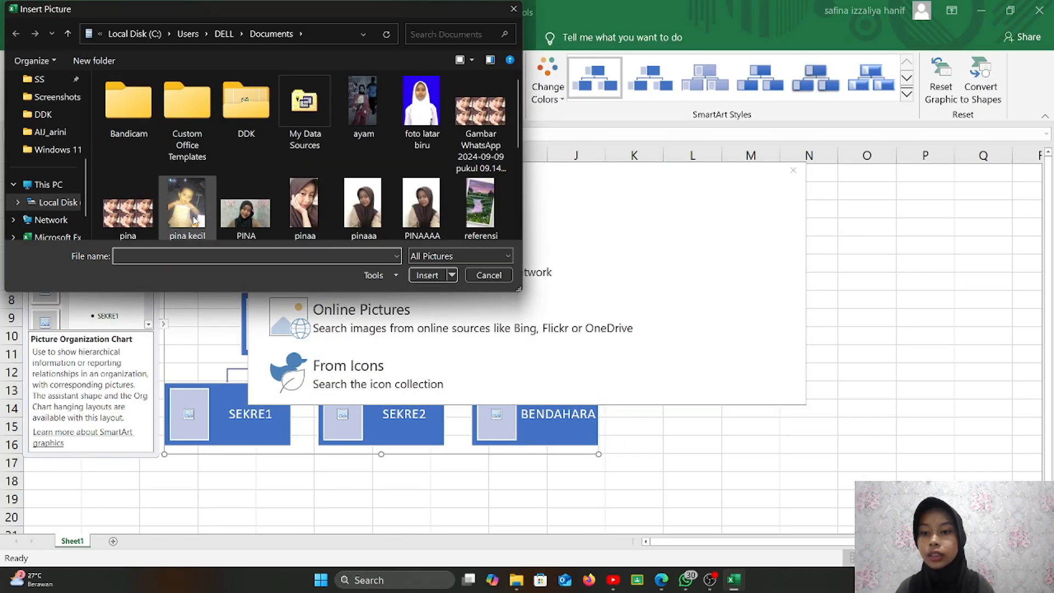
double_click(269, 200)
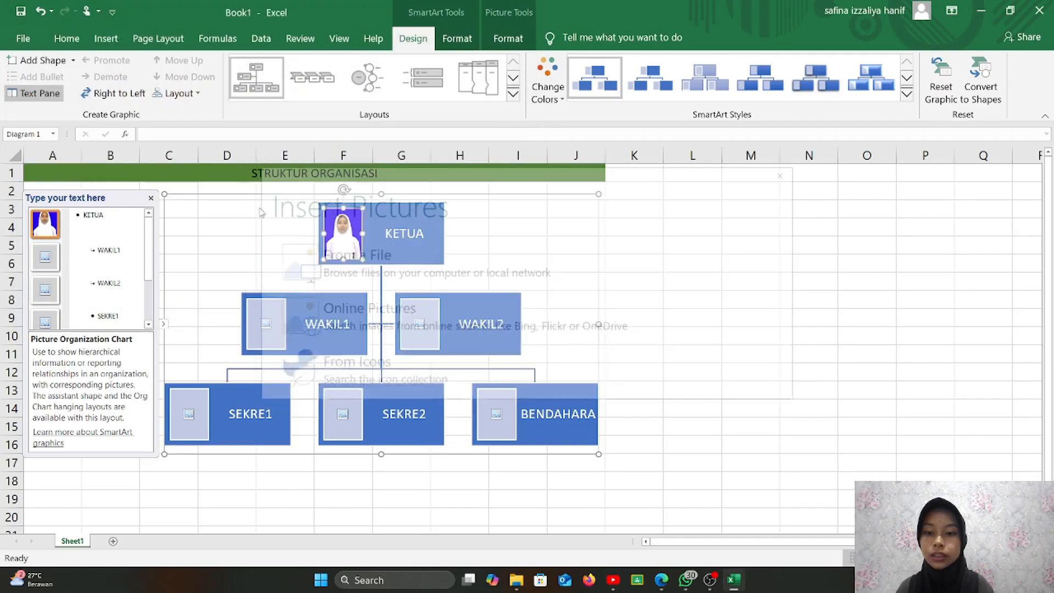
left_click(421, 324)
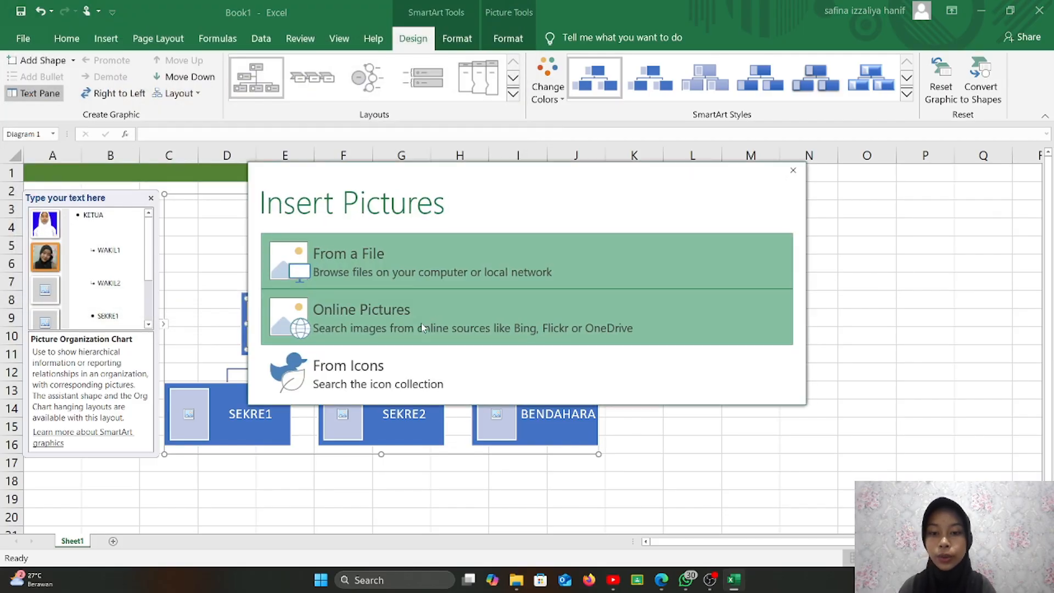
left_click(372, 270)
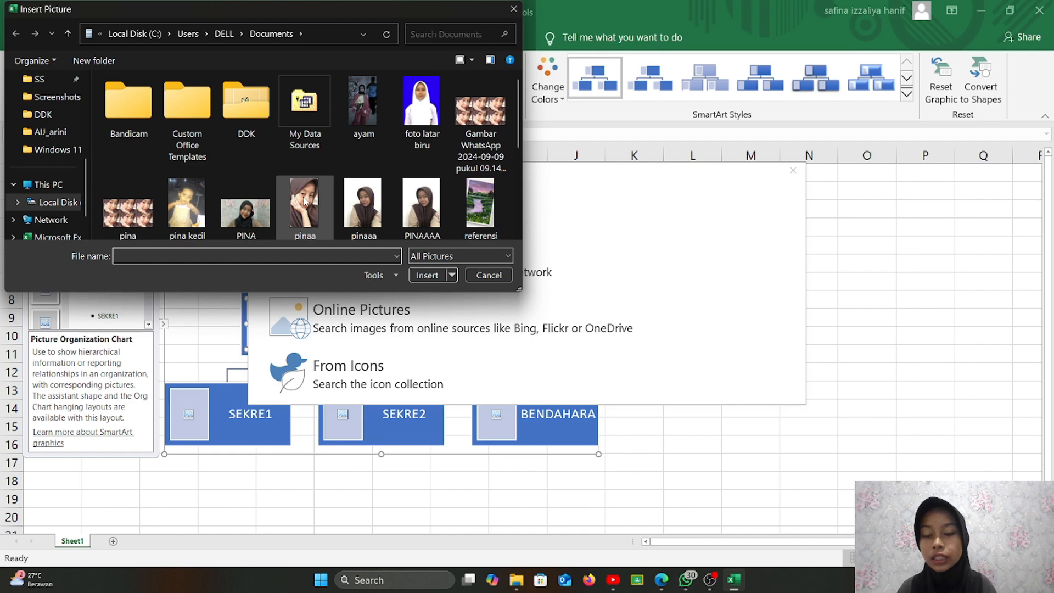
double_click(305, 201)
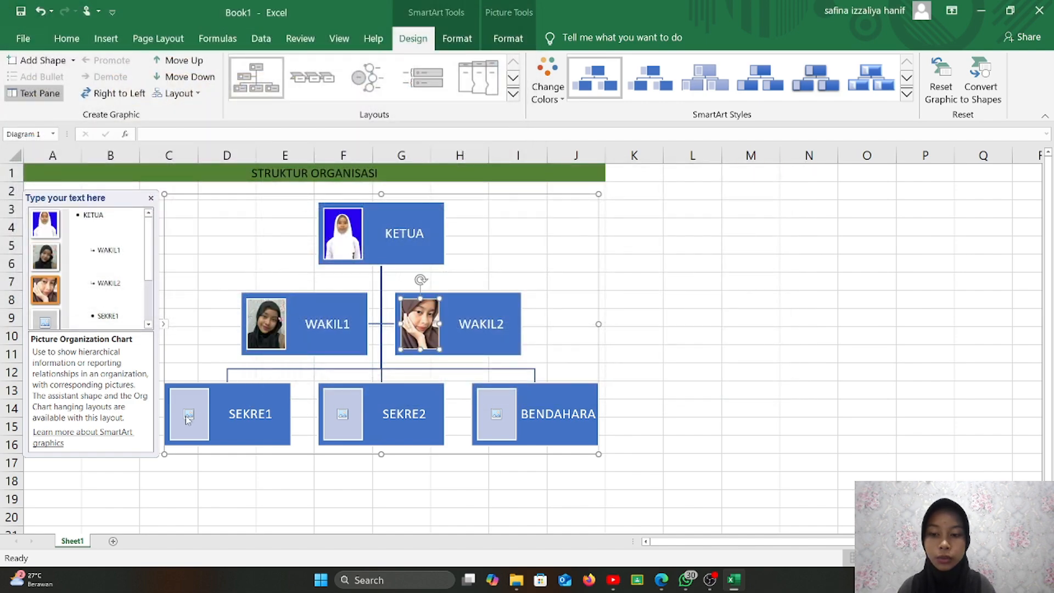
- Insert photos from file into the SEKRE1 and SEKRE2 boxes
left_click(188, 417)
left_click(332, 265)
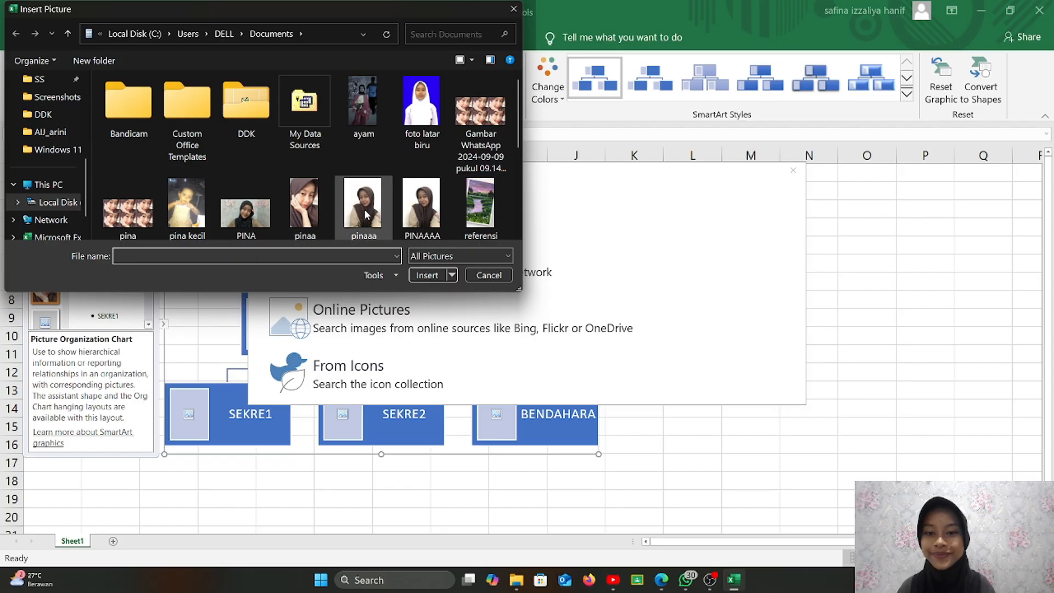
double_click(427, 207)
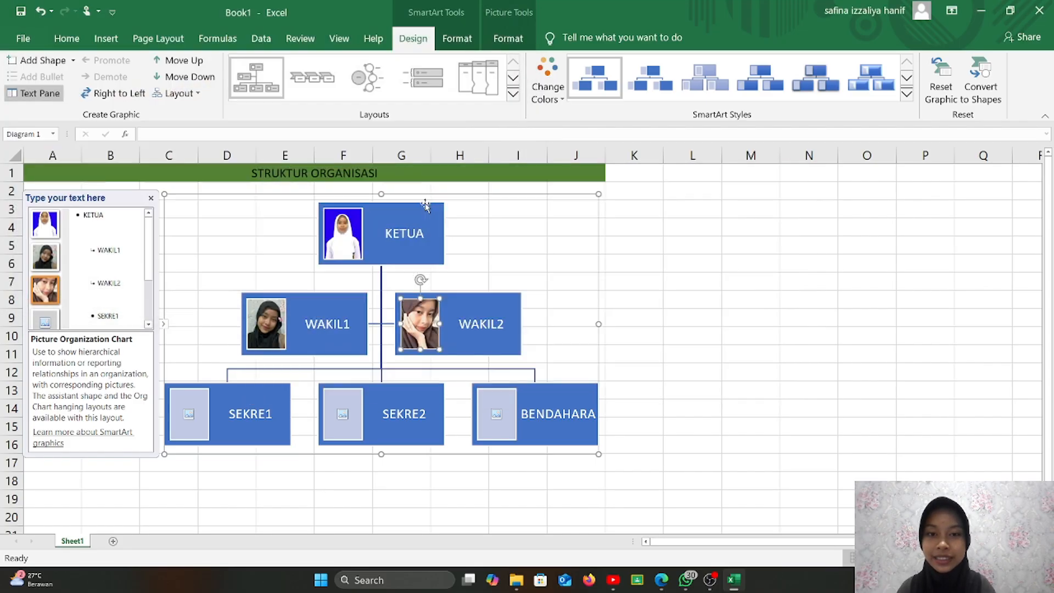
left_click(342, 414)
left_click(367, 272)
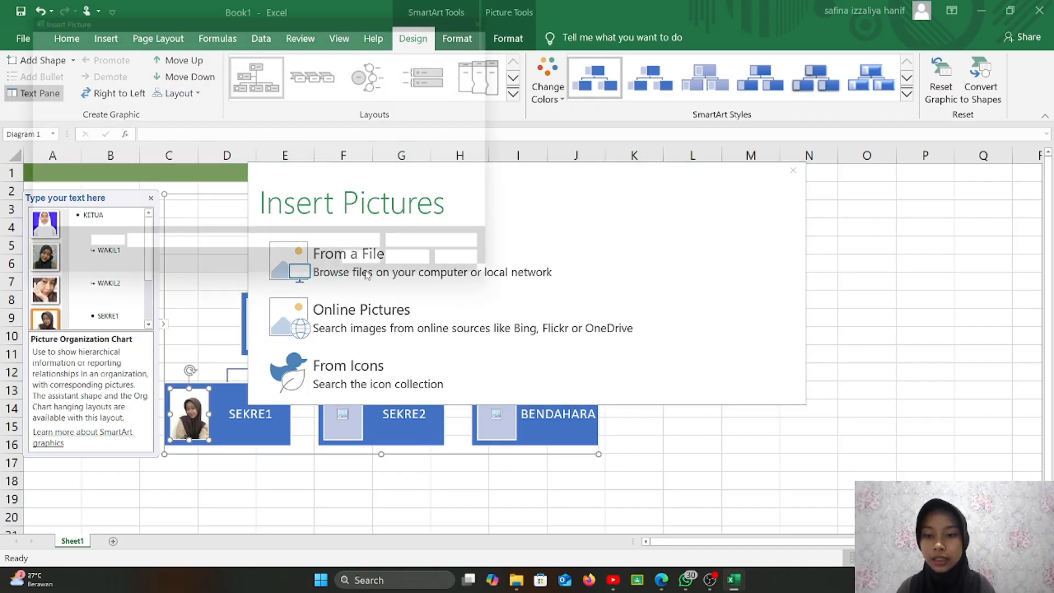
double_click(186, 209)
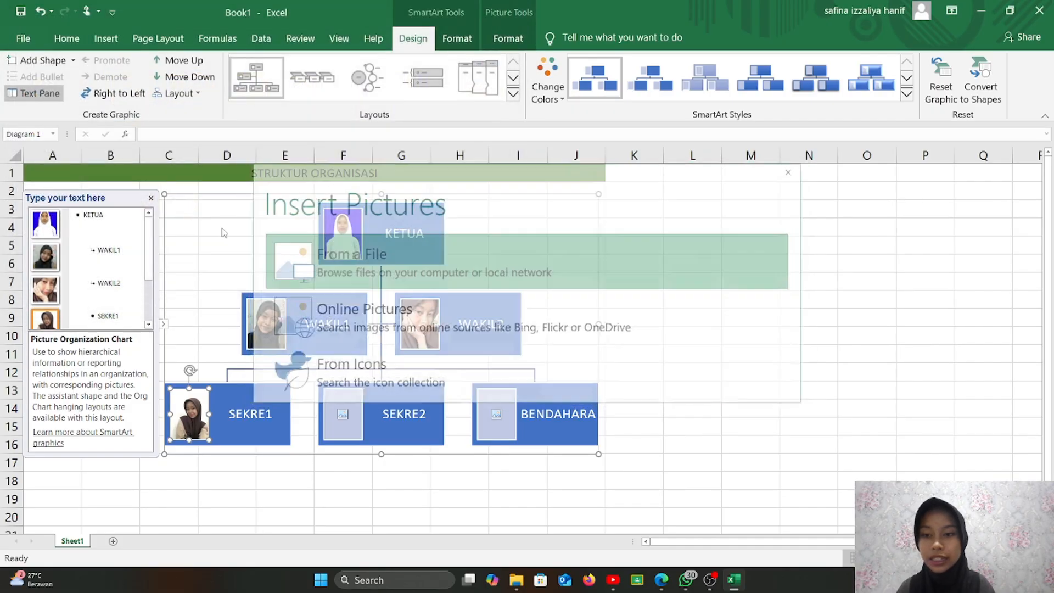
- Put the ayam photo in BENDAHARA, hide the Text Pane, and shift the chart left
left_click(487, 419)
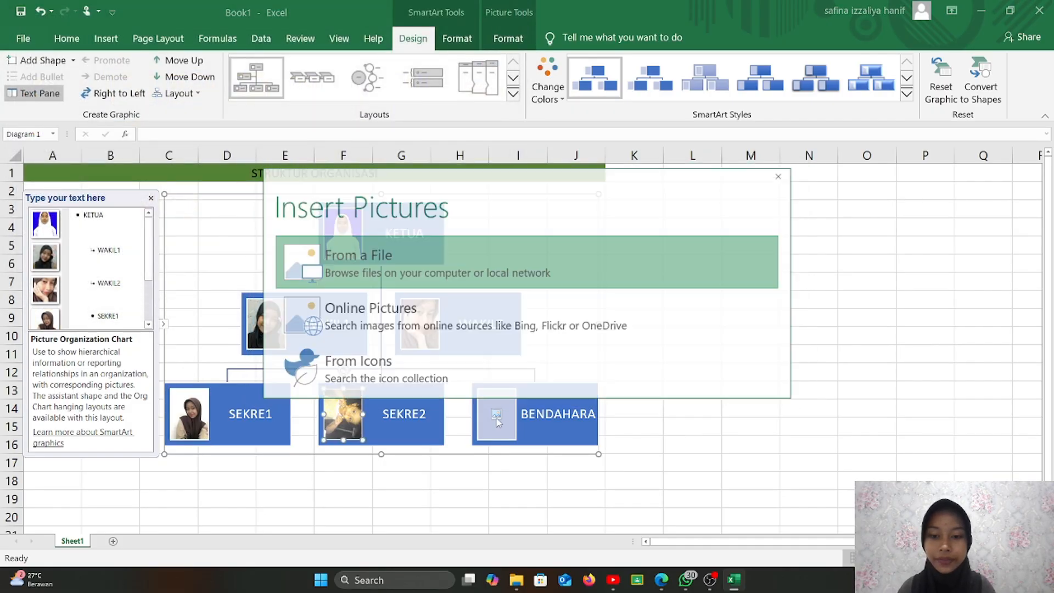
left_click(383, 273)
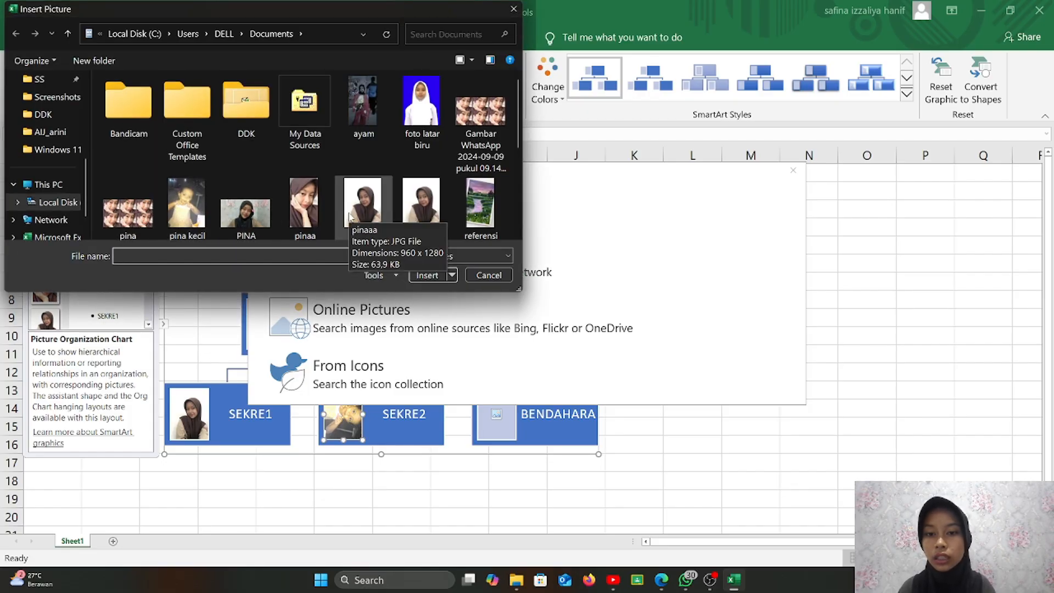
double_click(364, 107)
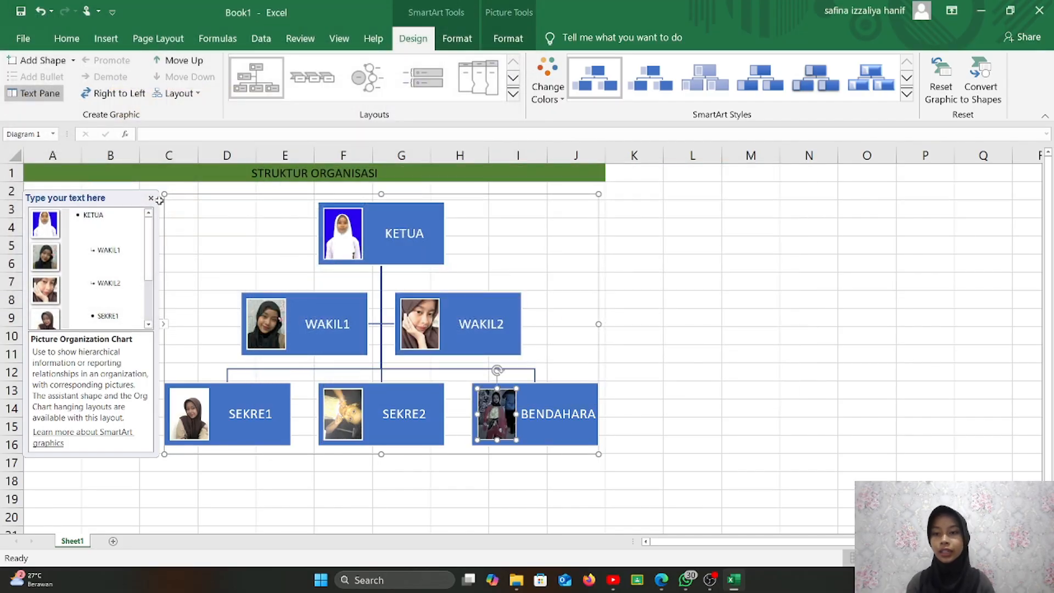
left_click(151, 199)
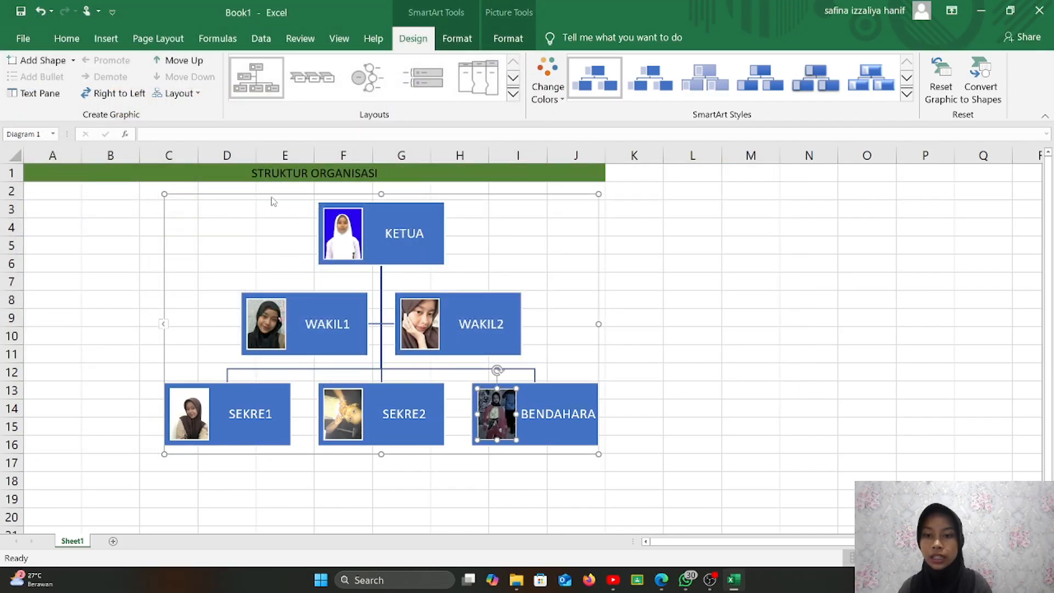
left_click_drag(271, 196, 200, 194)
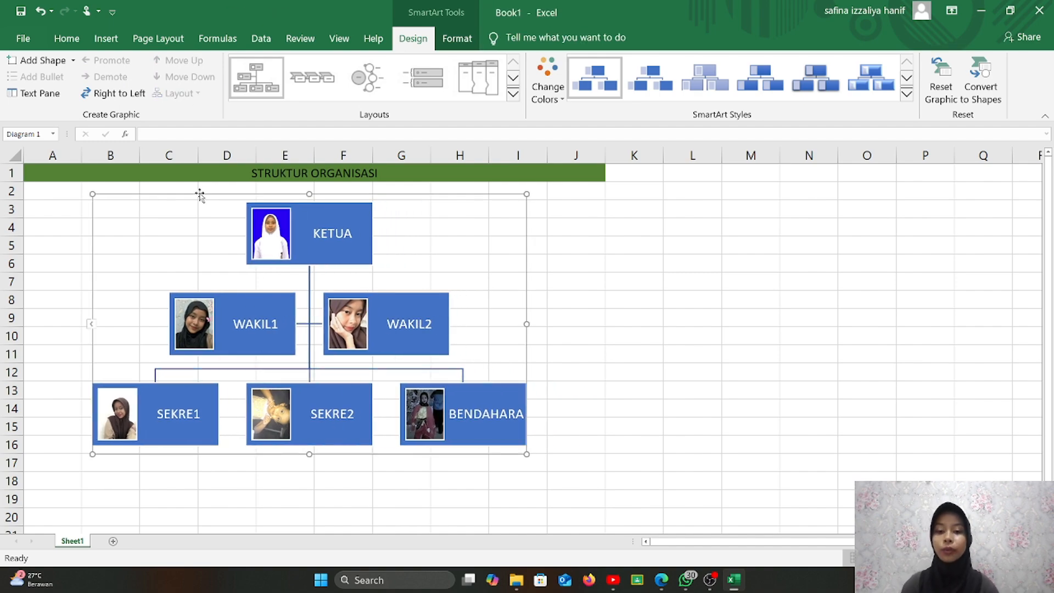